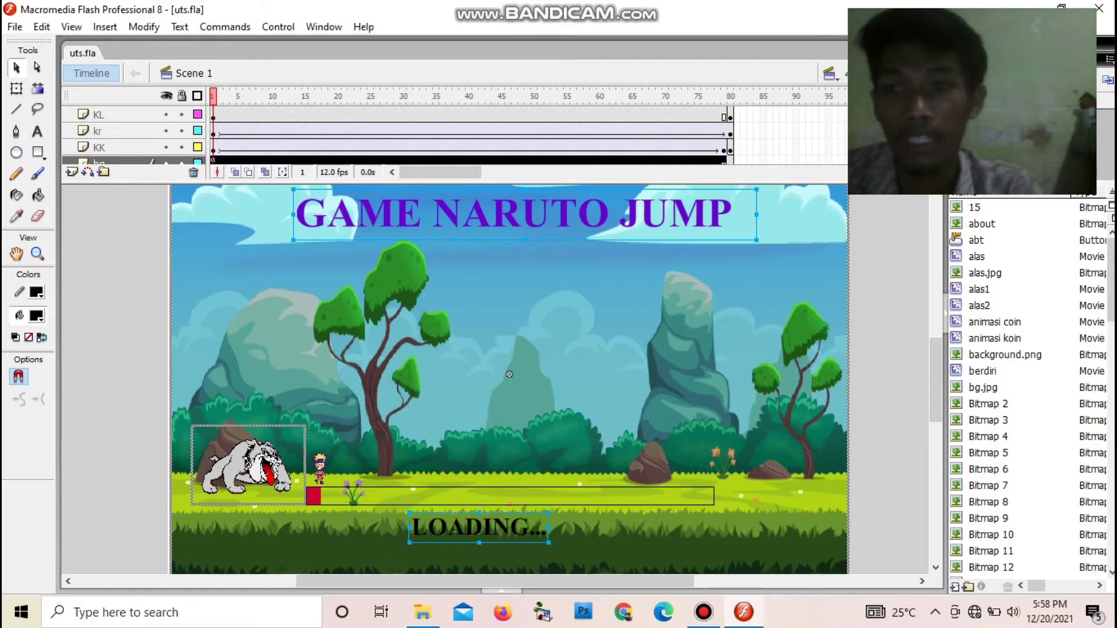
Step: Examine the loading animation's keyframes: frame 1 of layer KL, frames 1 and 80 of kr, and frames 1 and 79 of KK
scroll(134, 134, "down", 1)
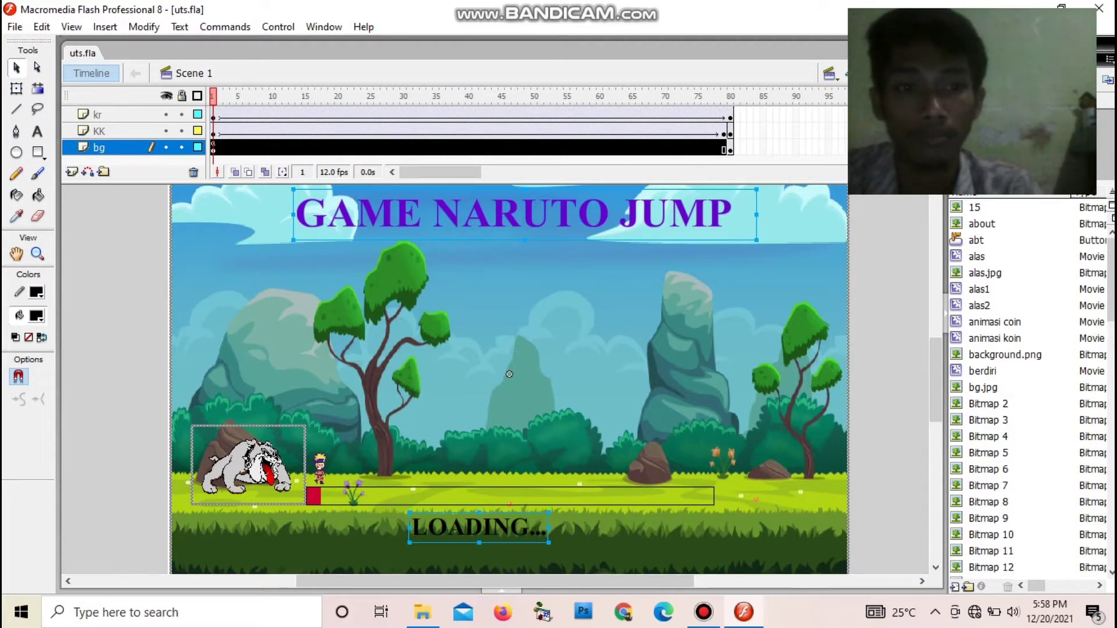
scroll(395, 134, "up", 1)
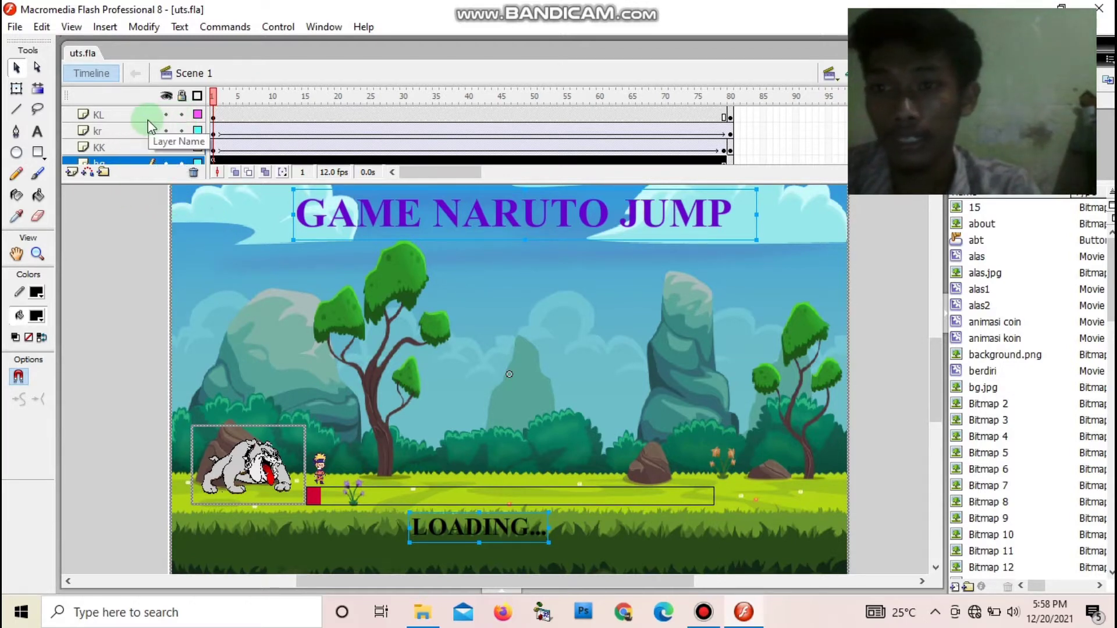
left_click(214, 117)
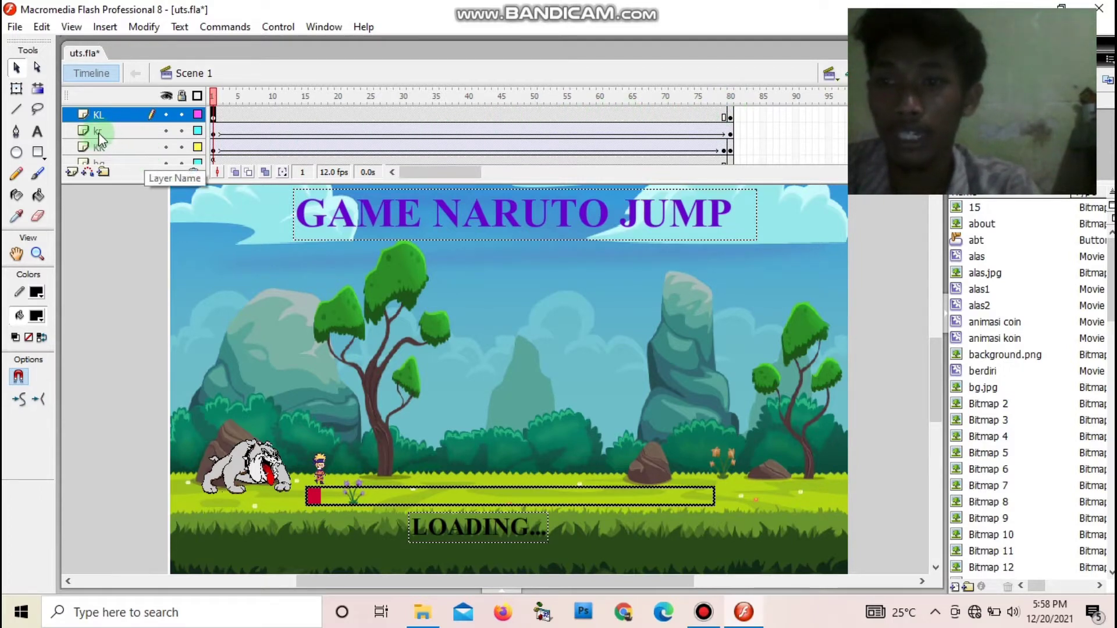
left_click(214, 133)
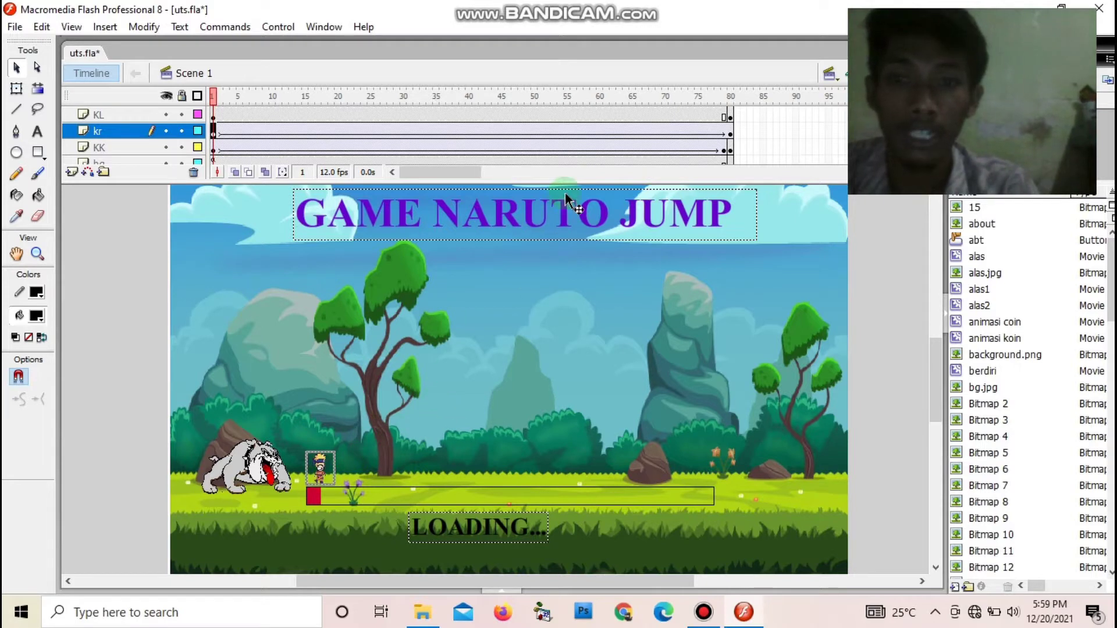
left_click(685, 129)
left_click(734, 114)
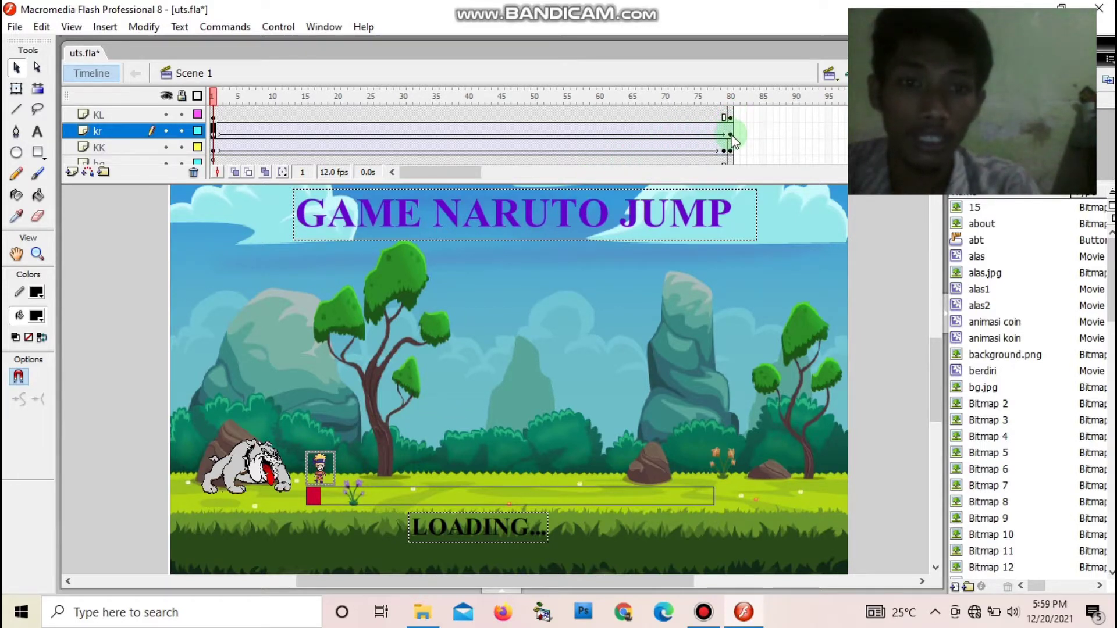
left_click(731, 135)
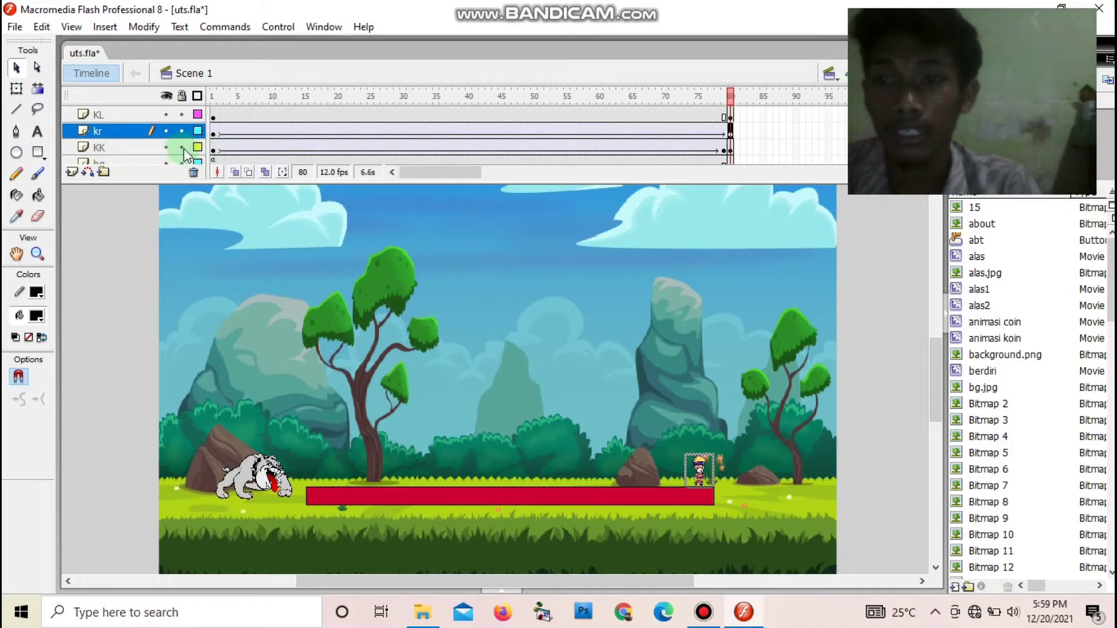
left_click(214, 148)
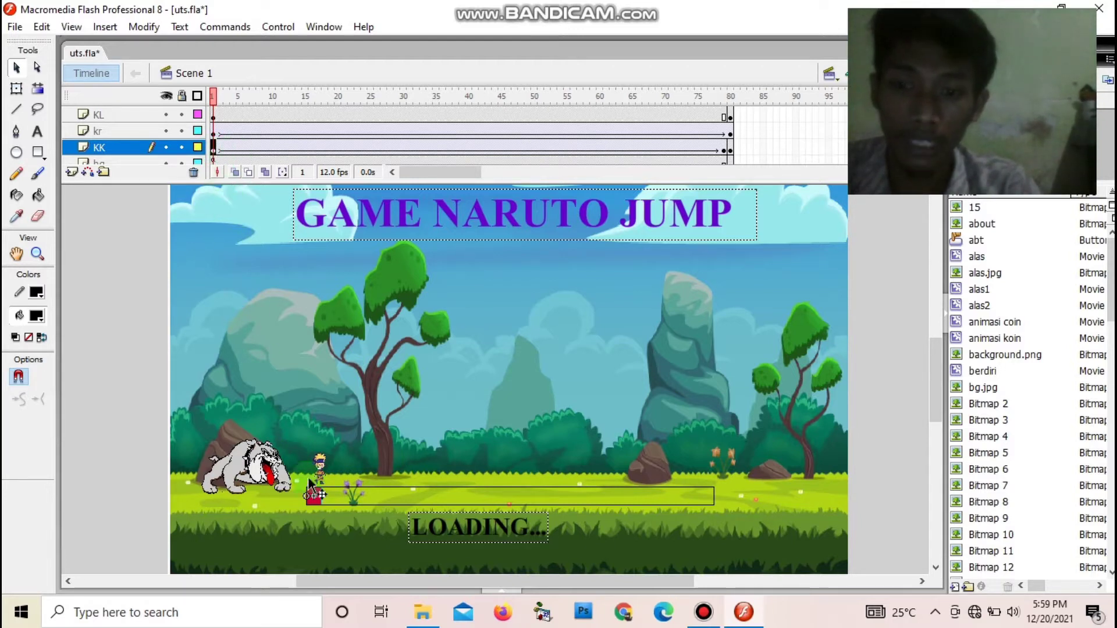
left_click(313, 498)
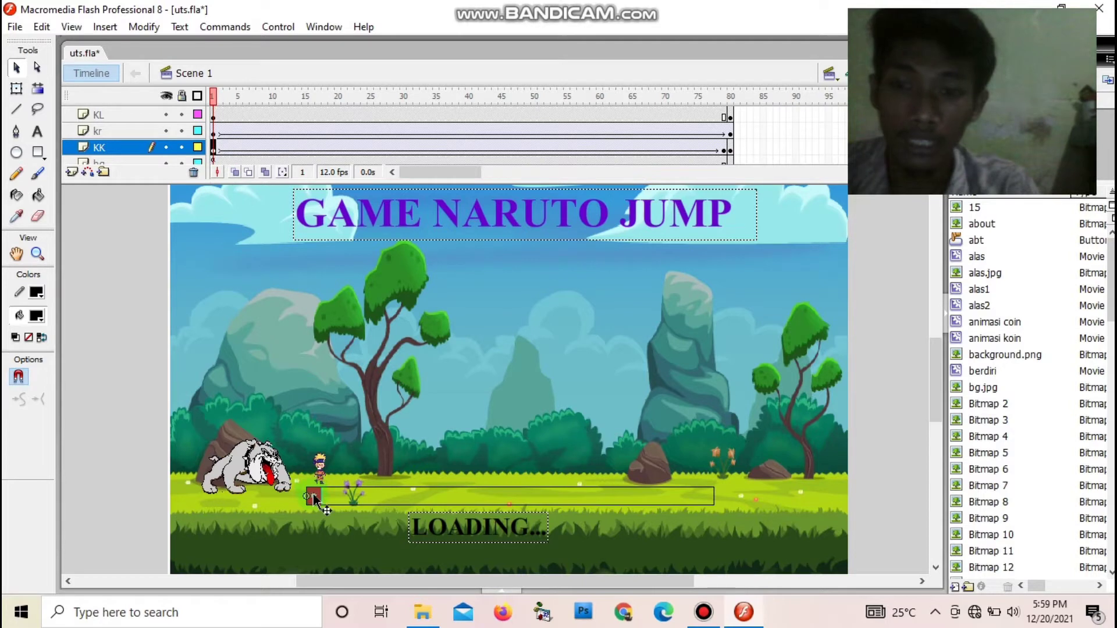
left_click(727, 153)
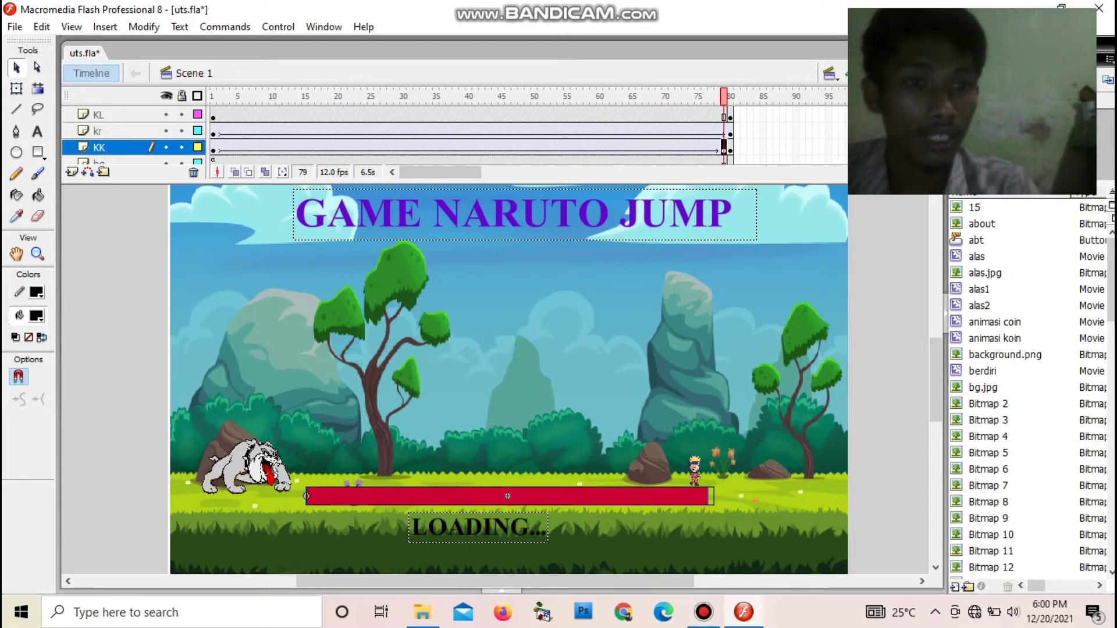
Step: Review the sound script attached to the bg layer's first frame and collapse the script editor
scroll(396, 134, "down", 1)
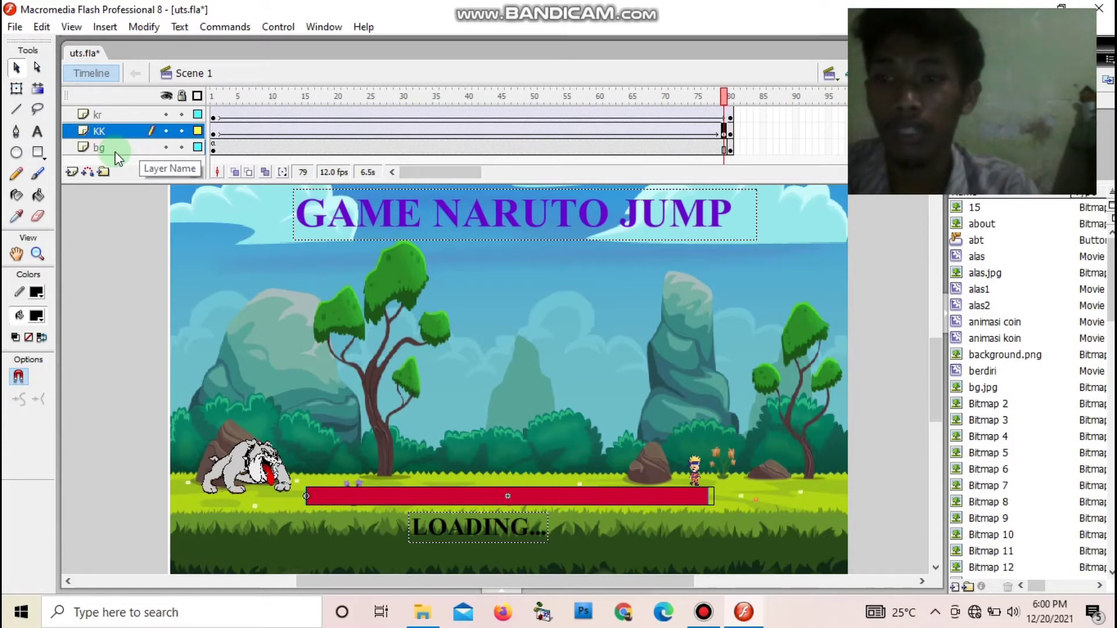
left_click(214, 149)
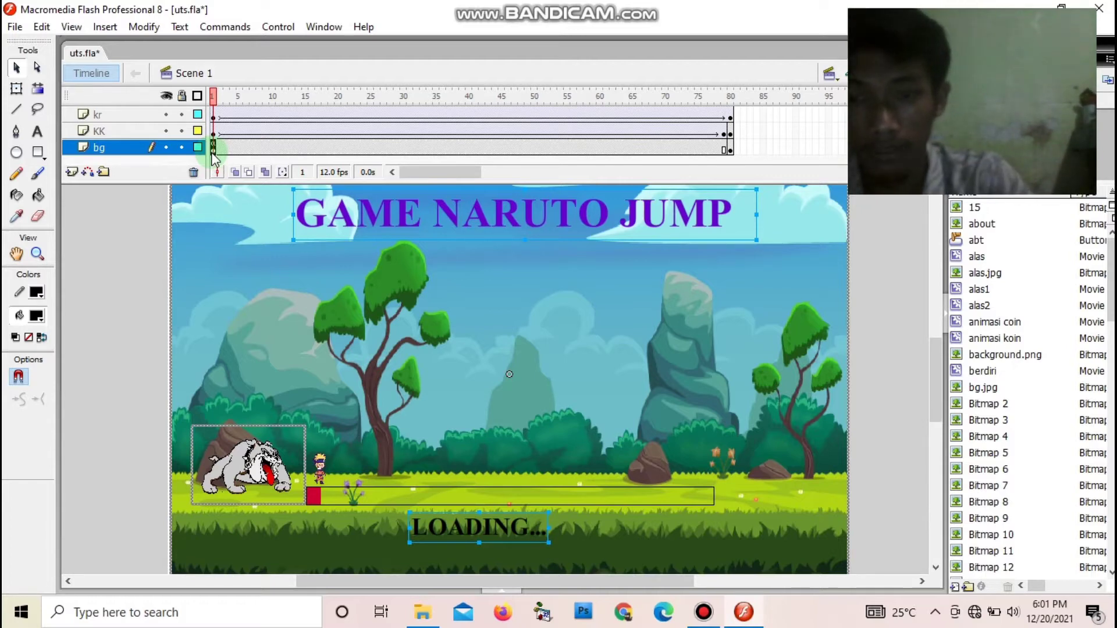
key("F9")
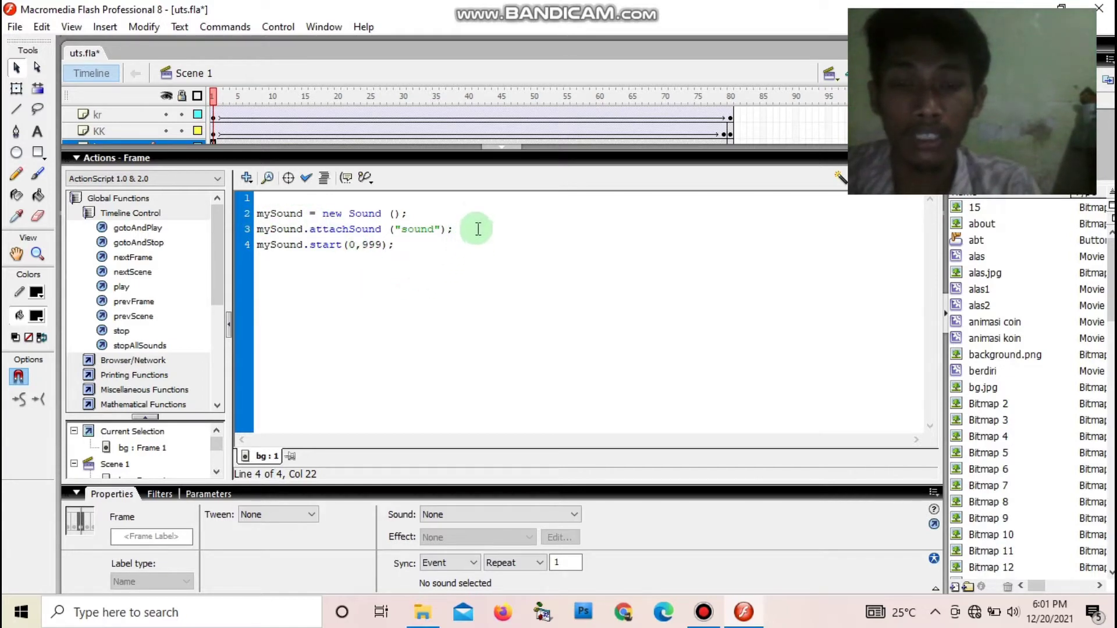
left_click(507, 148)
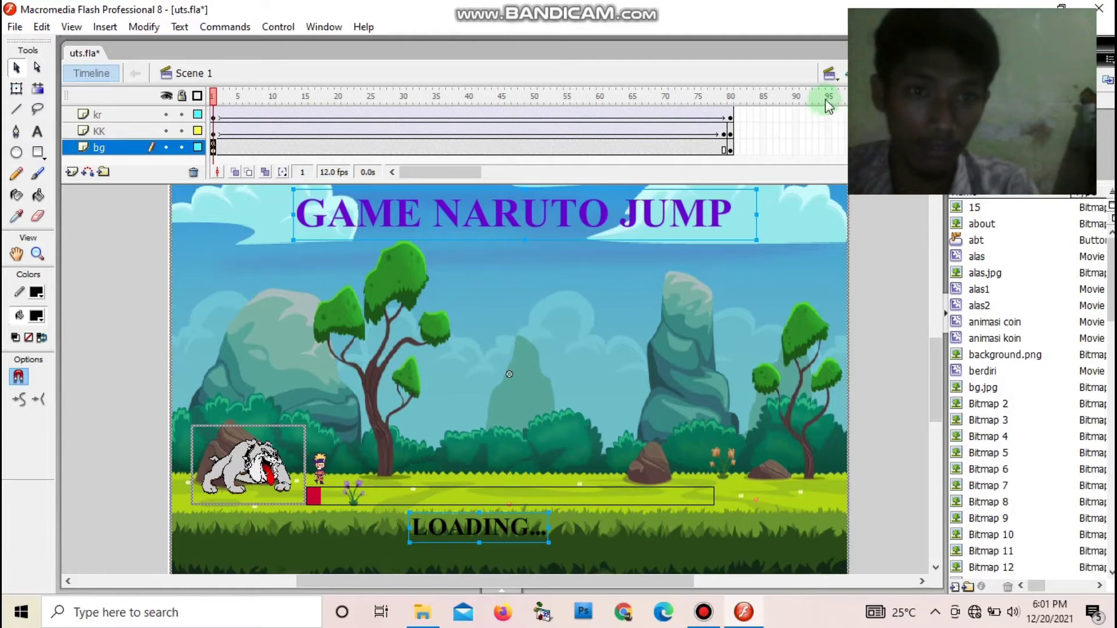
Step: Switch to Scene 2 and select the contents of Layer 18's first frame
left_click(830, 73)
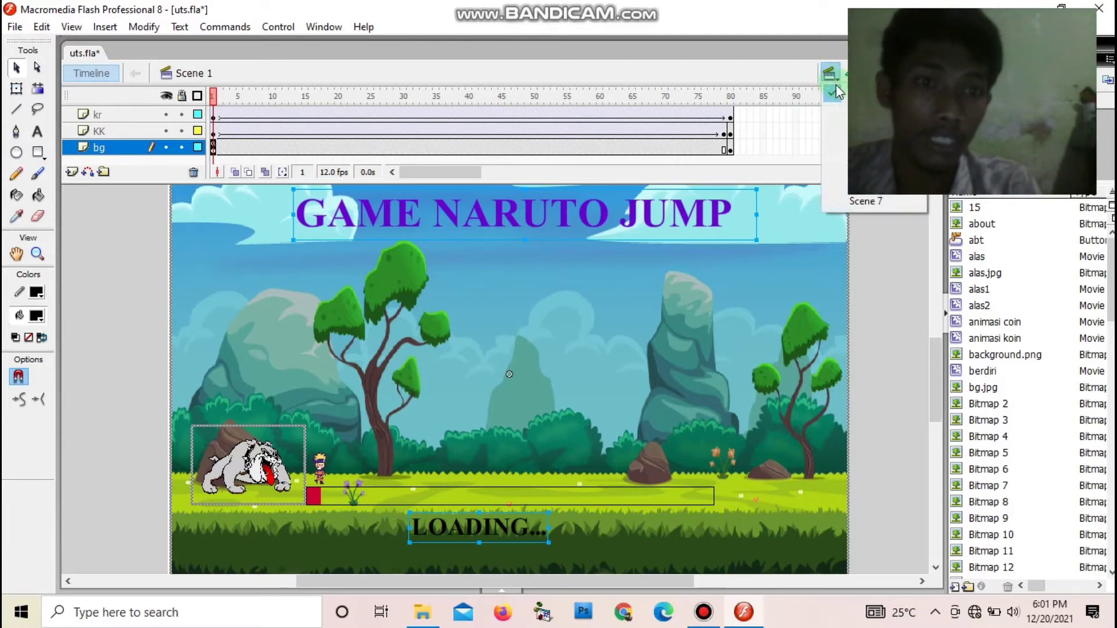
left_click(837, 109)
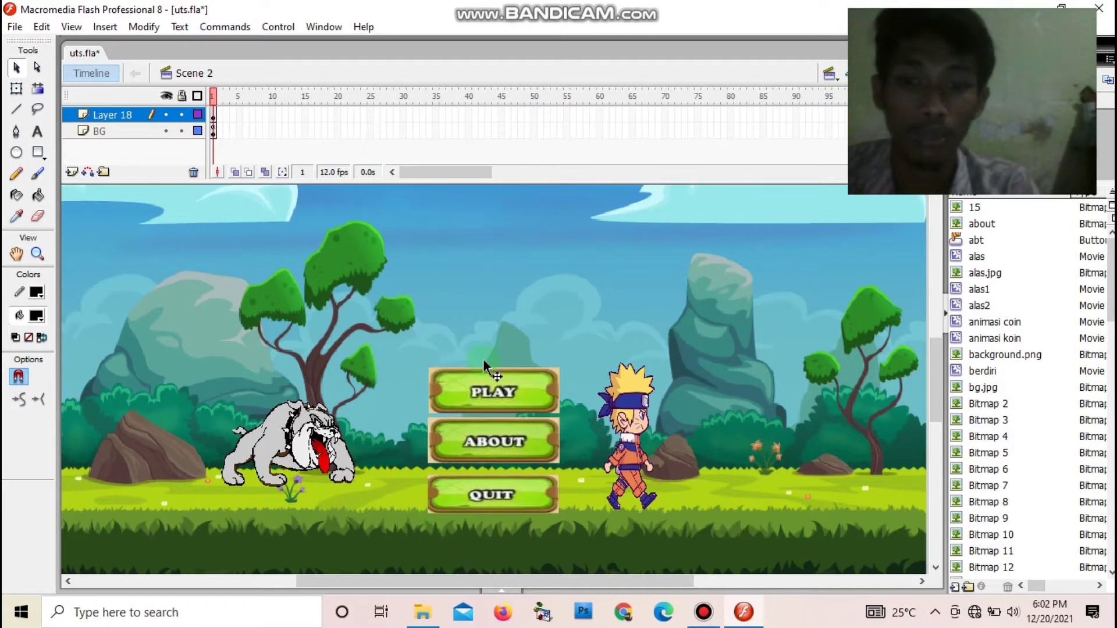
left_click(213, 119)
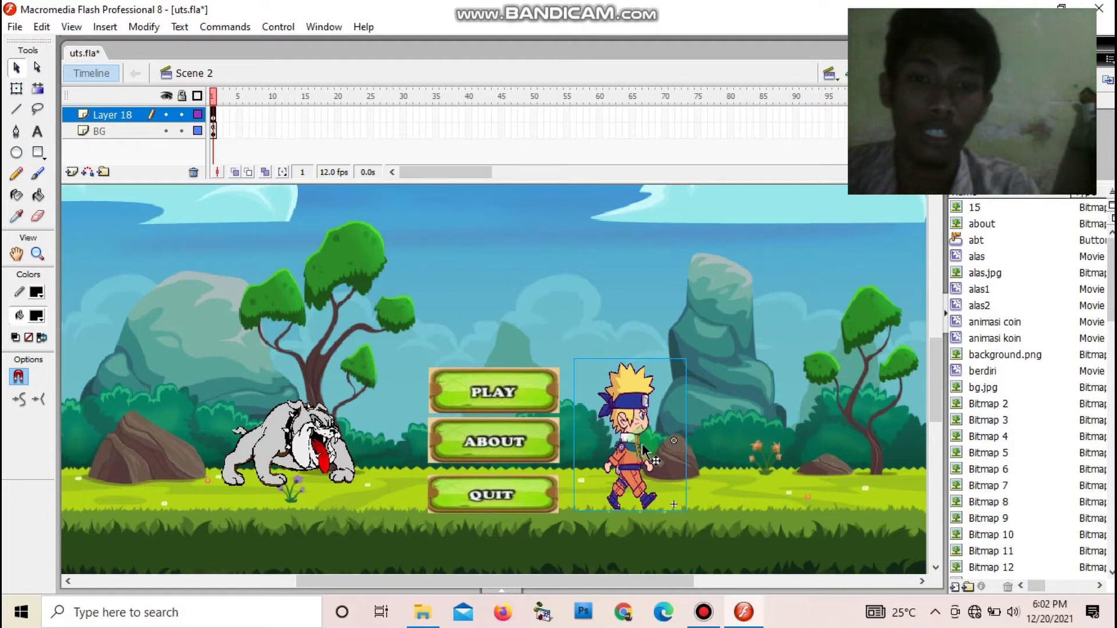
Step: Open the Naruto character's symbol, inspect its walking poses in frames 2 to 4, and return to Scene 2
mouse_move(642, 445)
left_mouse_down()
mouse_move(628, 443)
mouse_move(640, 446)
left_mouse_up()
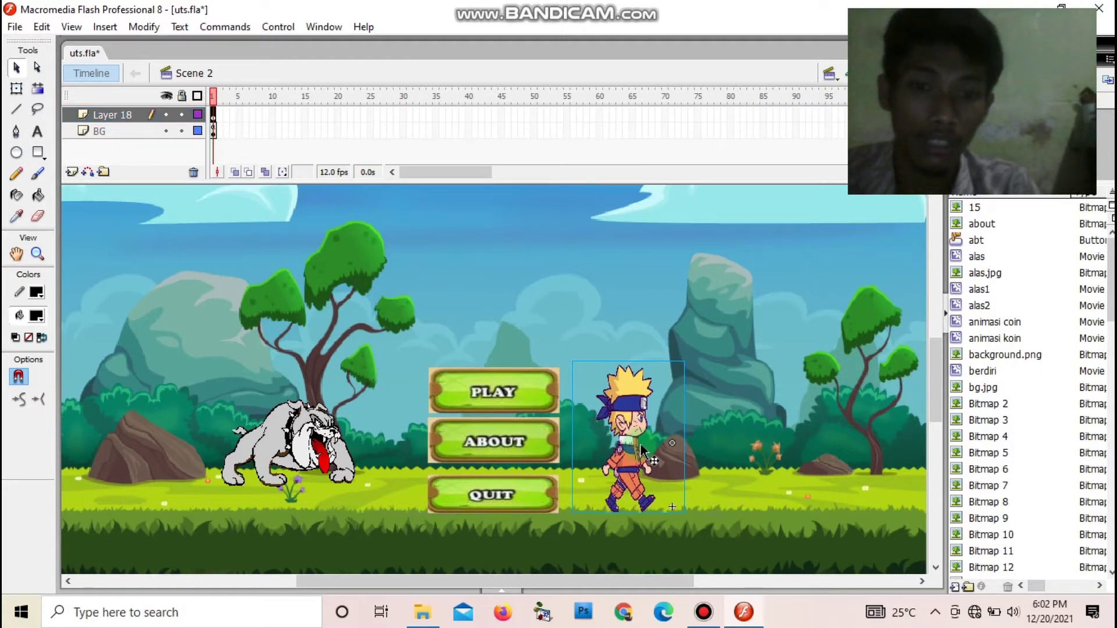
double_click(639, 449)
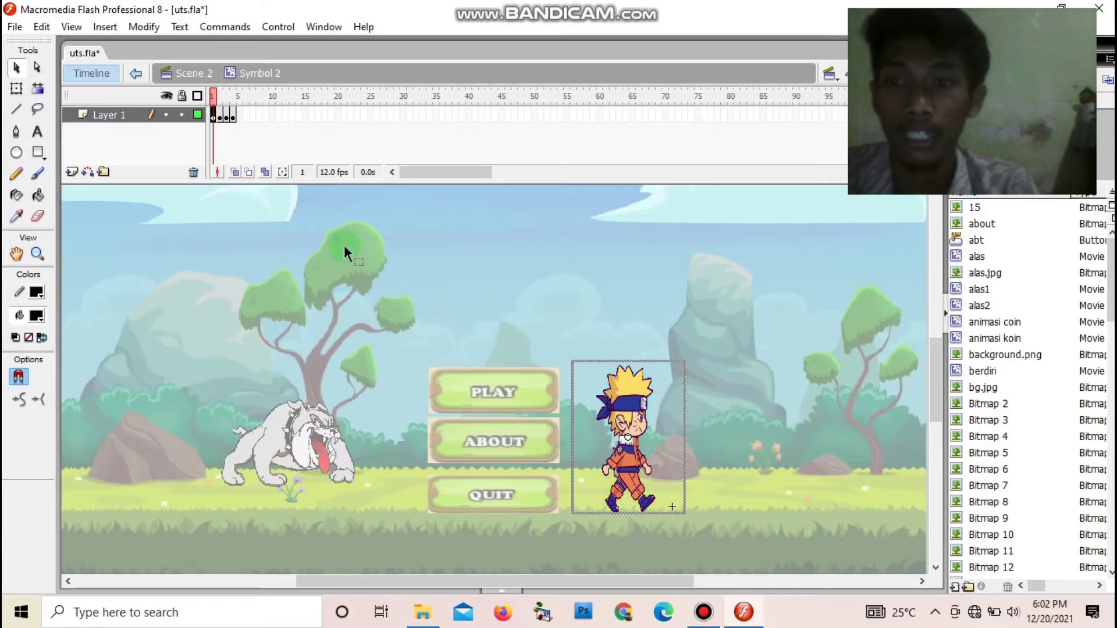
left_click(221, 120)
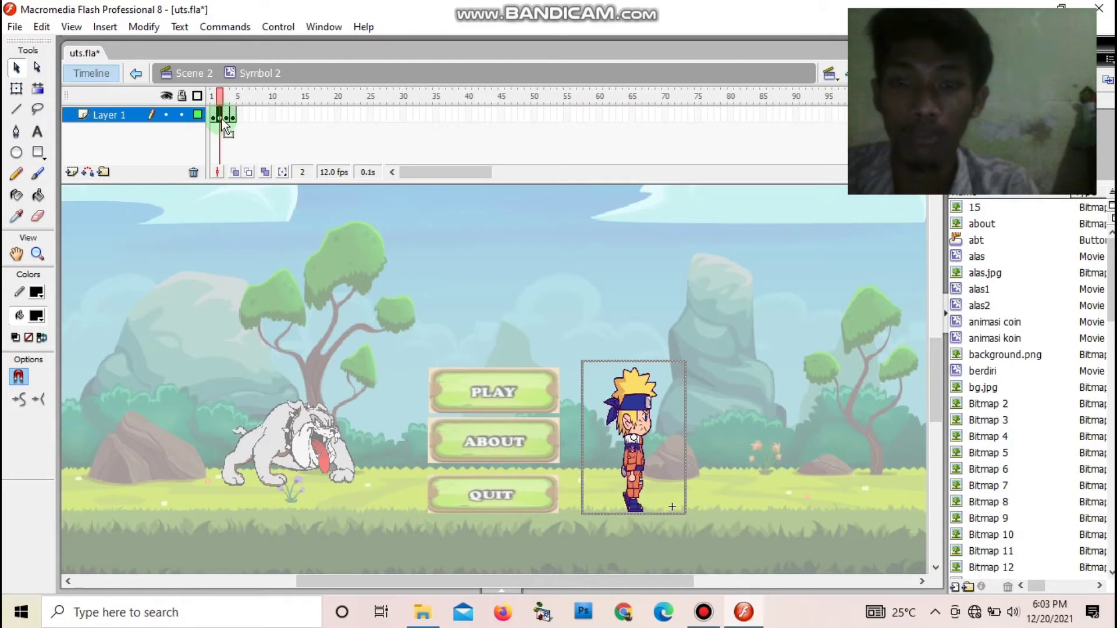
left_click(226, 117)
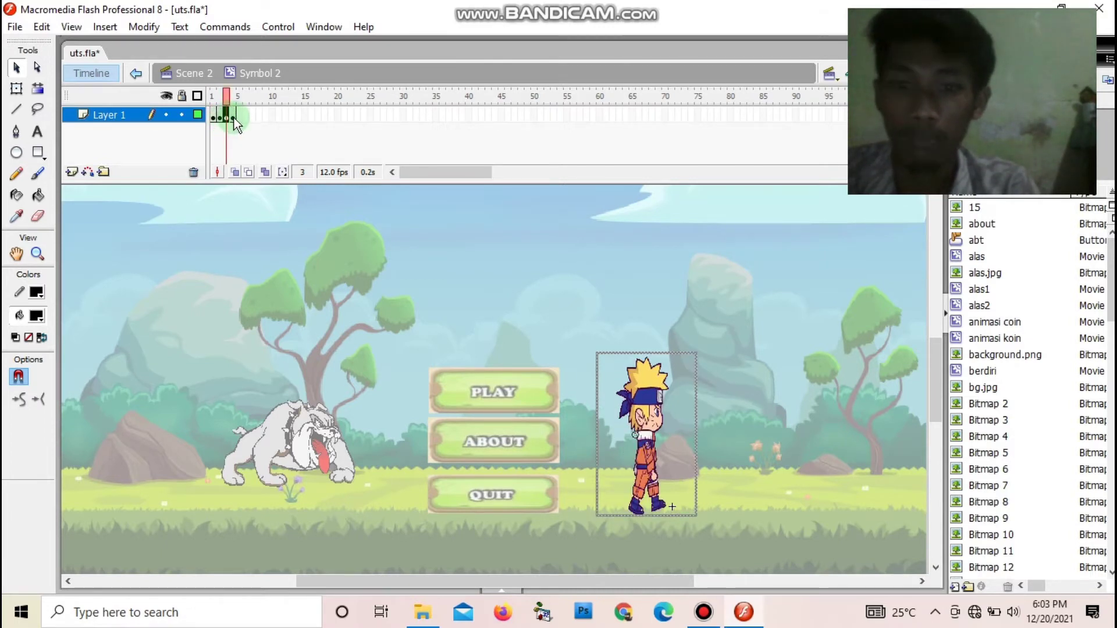
left_click(234, 119)
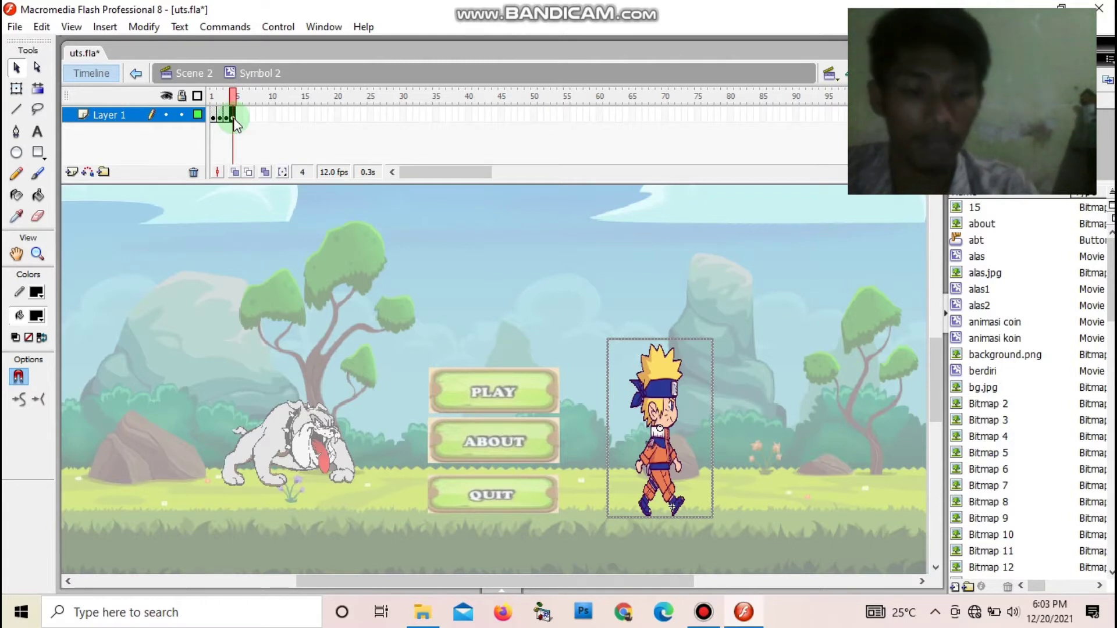
key("Return")
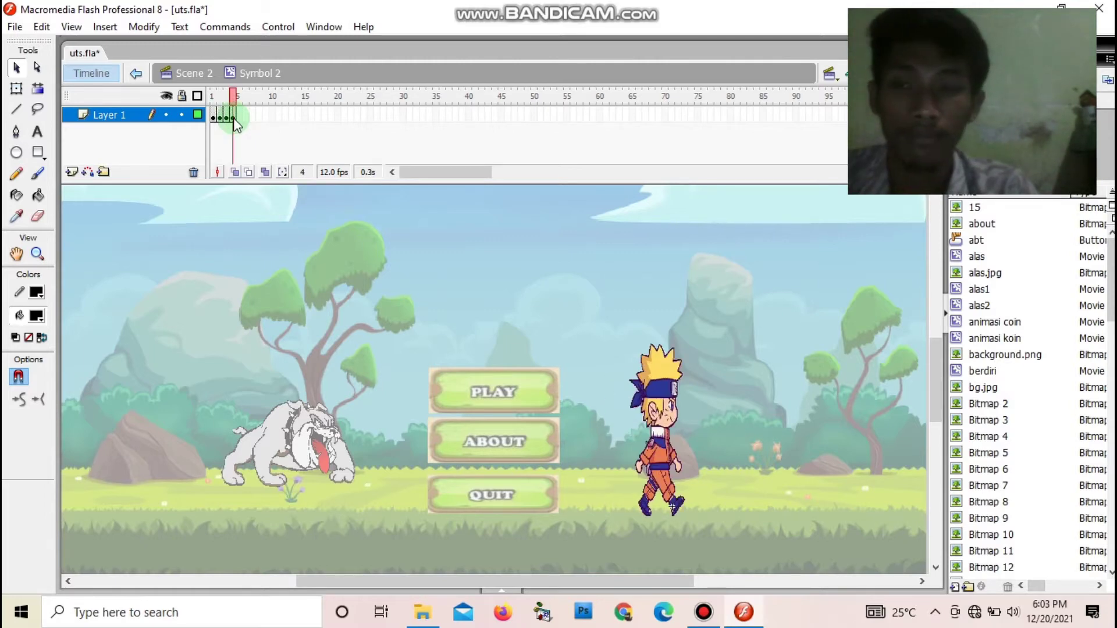
left_click(204, 72)
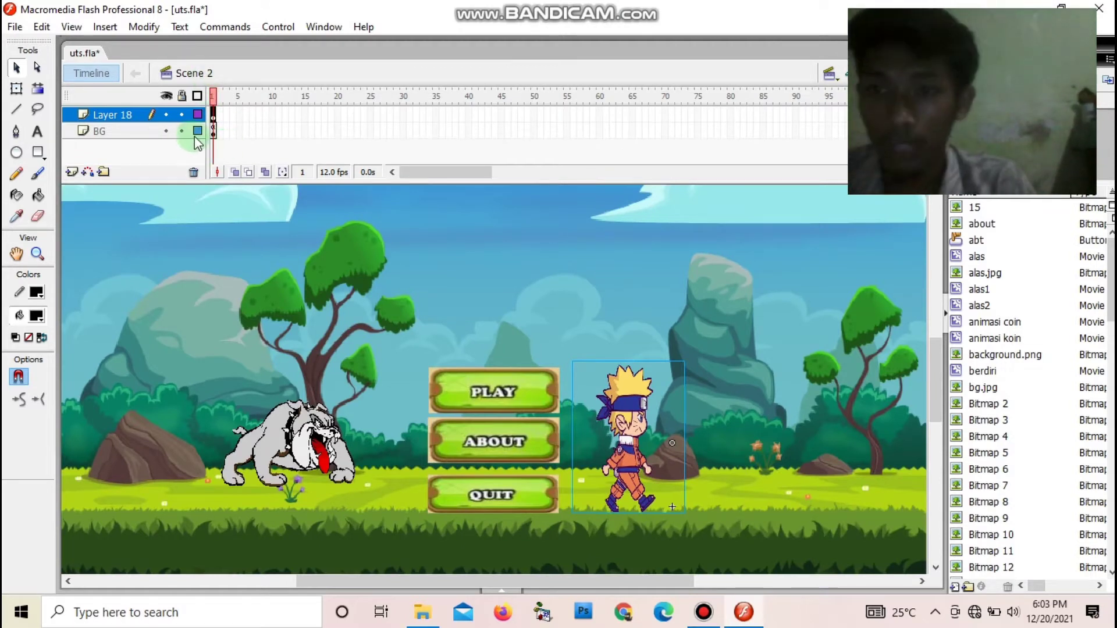
Step: Select the BG layer's first frame to examine the background, the dog and the menu buttons
left_click(213, 132)
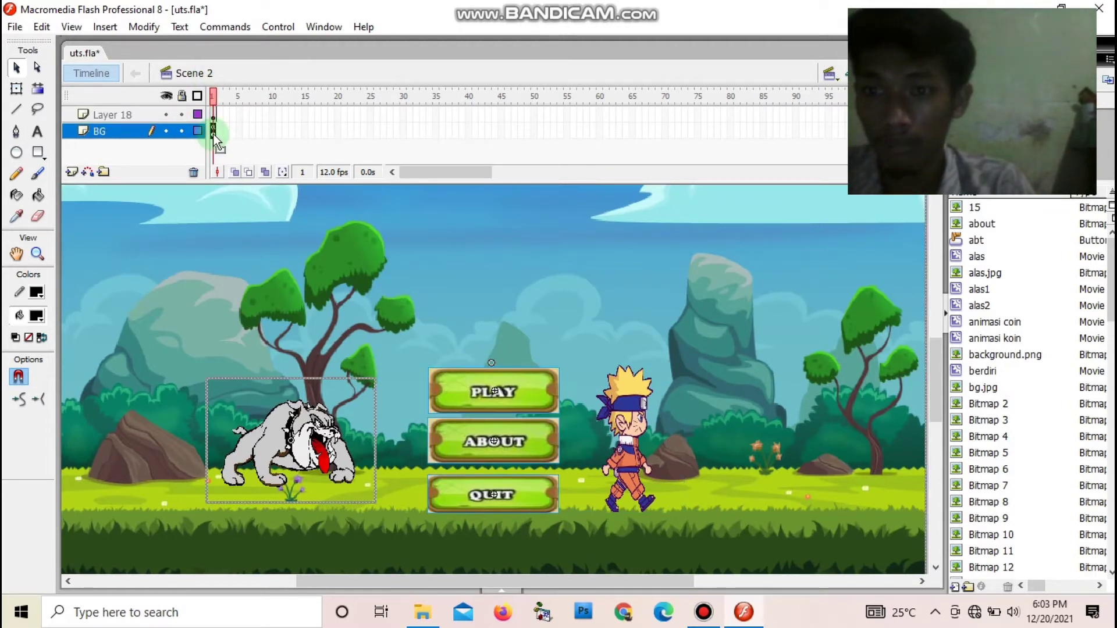
left_click(217, 317)
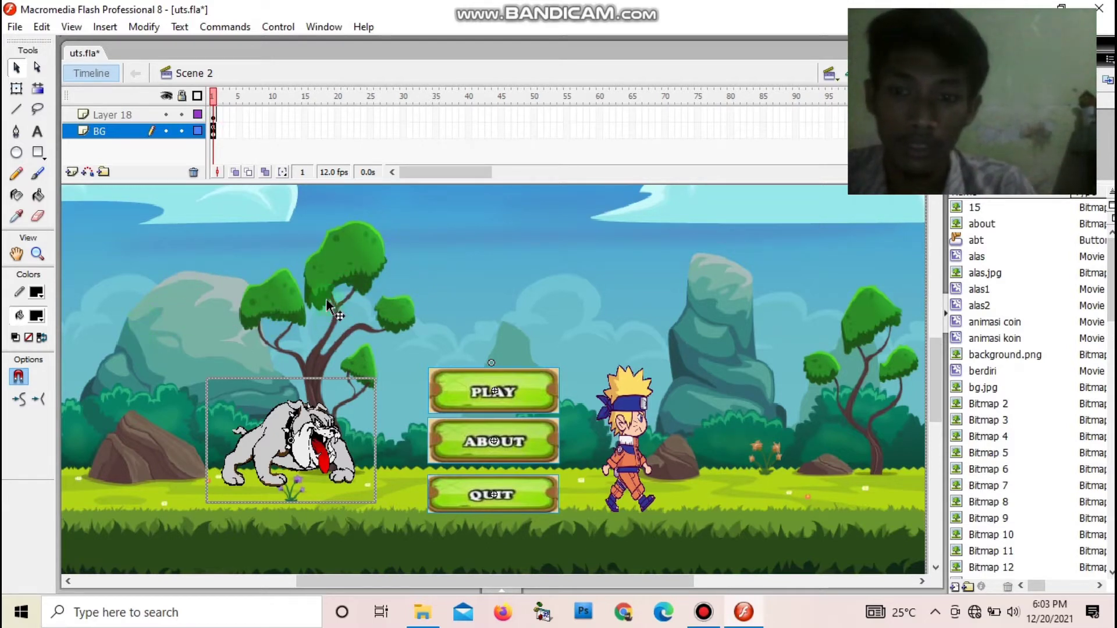
left_click(298, 472)
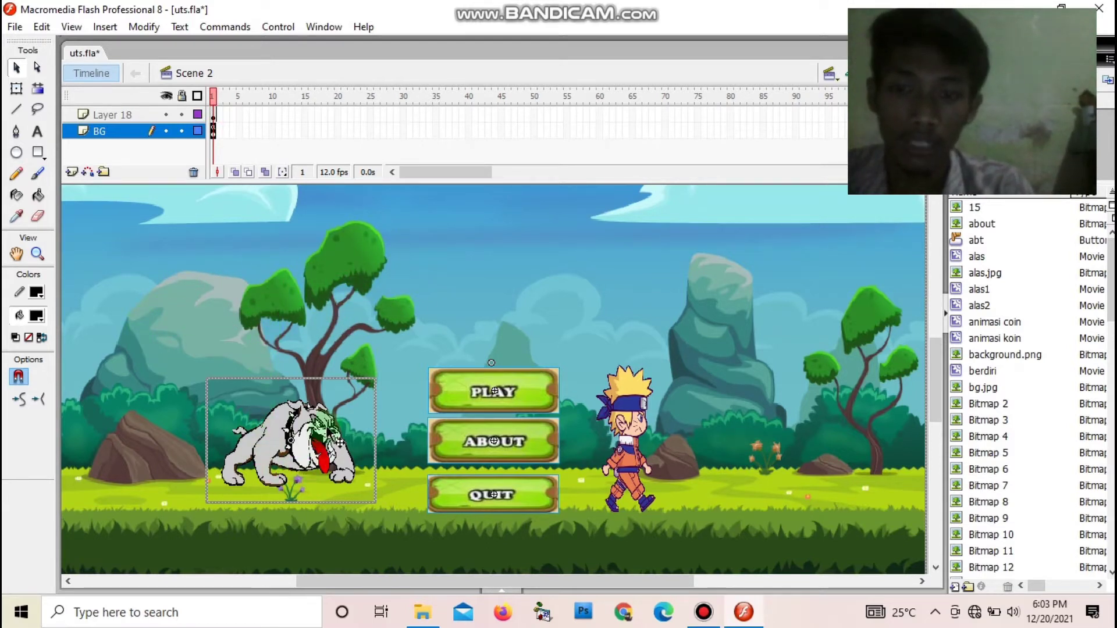
left_click(429, 393)
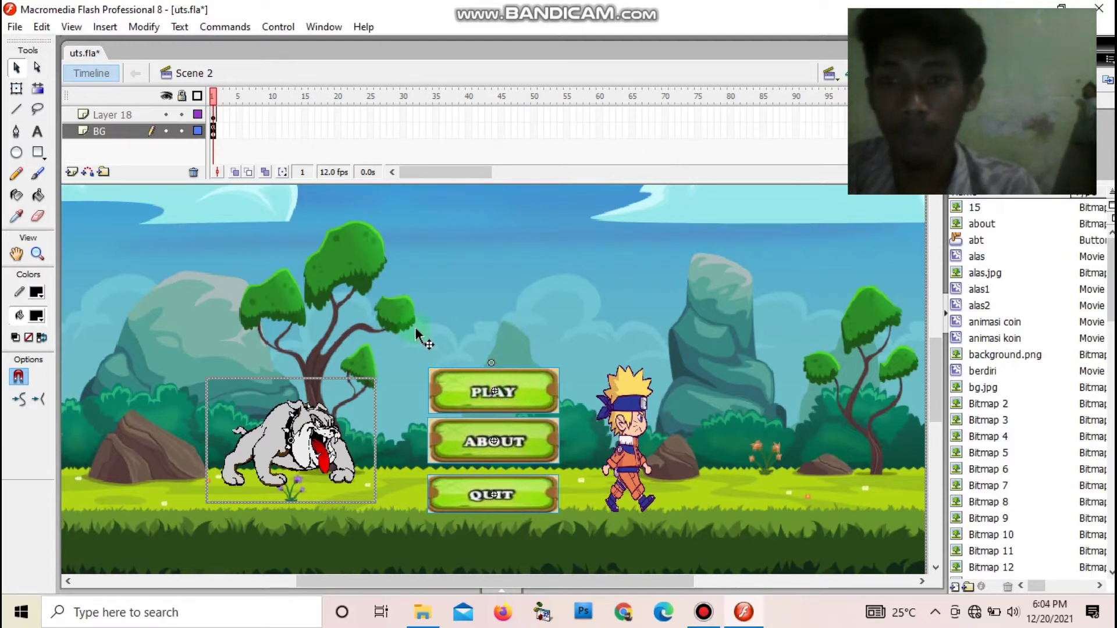
Step: Open the PLAY button symbol, inspect its Up, Over and Down states, and return to Scene 2
double_click(493, 386)
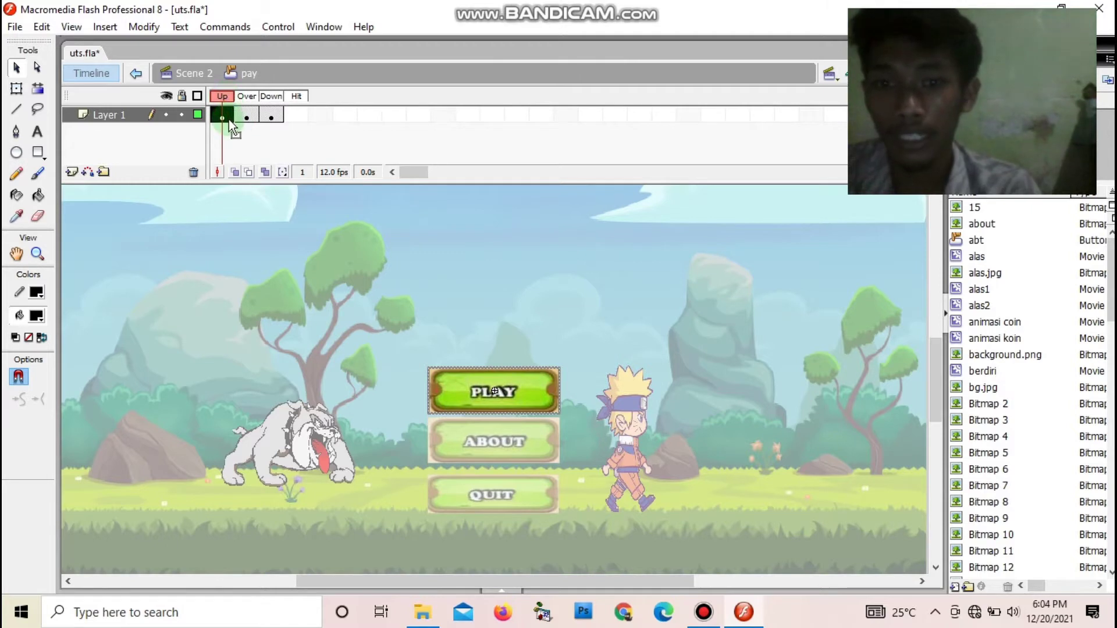
left_click_drag(230, 121, 260, 187)
left_click(270, 152)
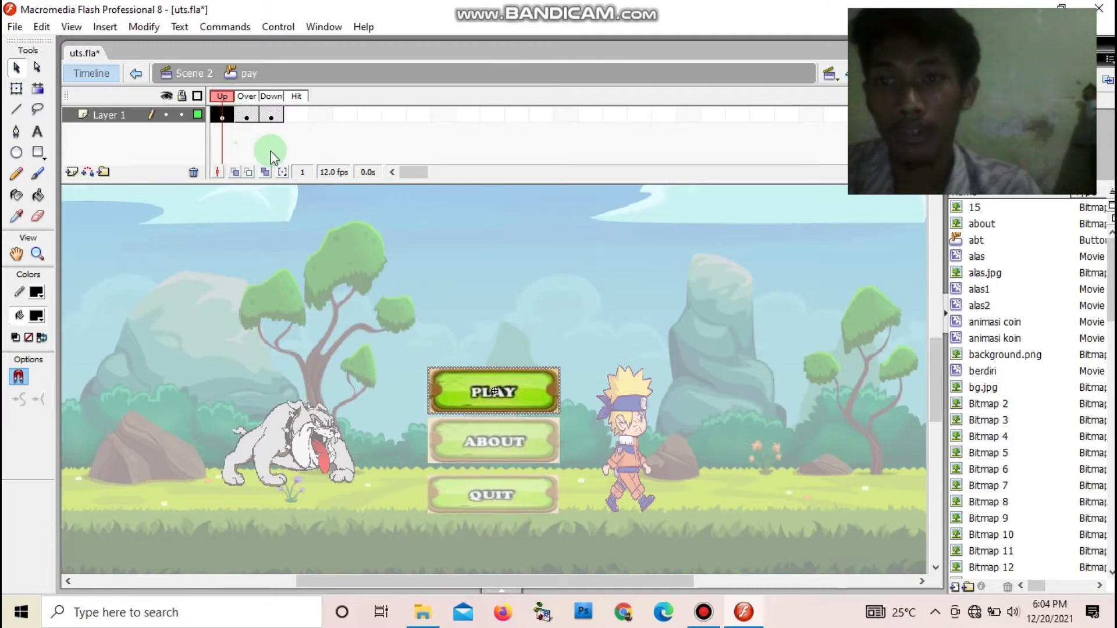
left_click(246, 110)
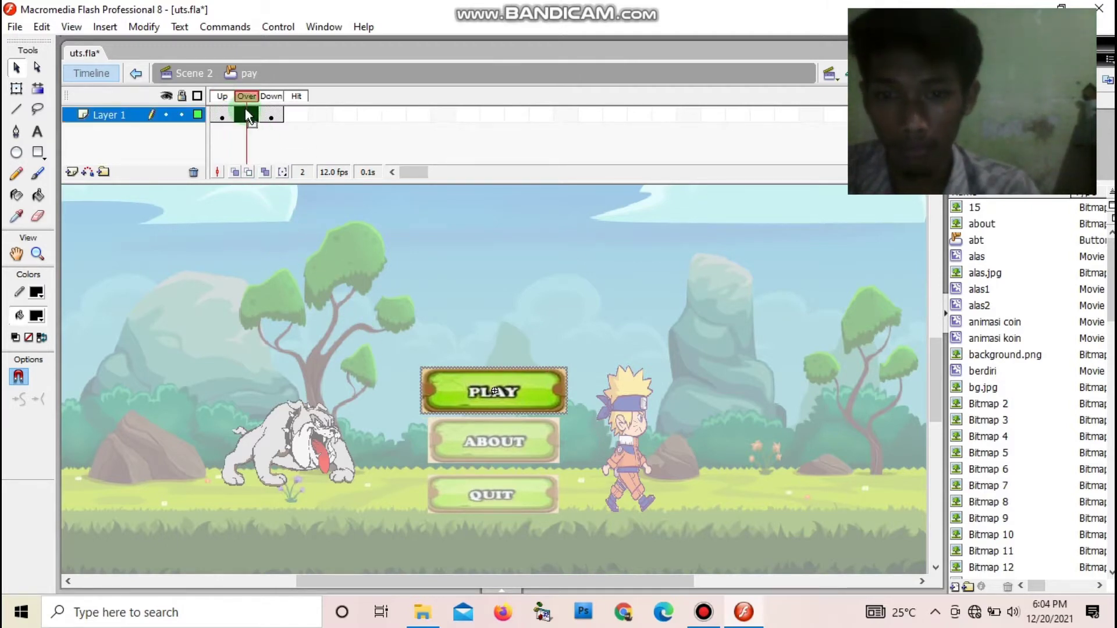
left_click(273, 117)
left_click(273, 116)
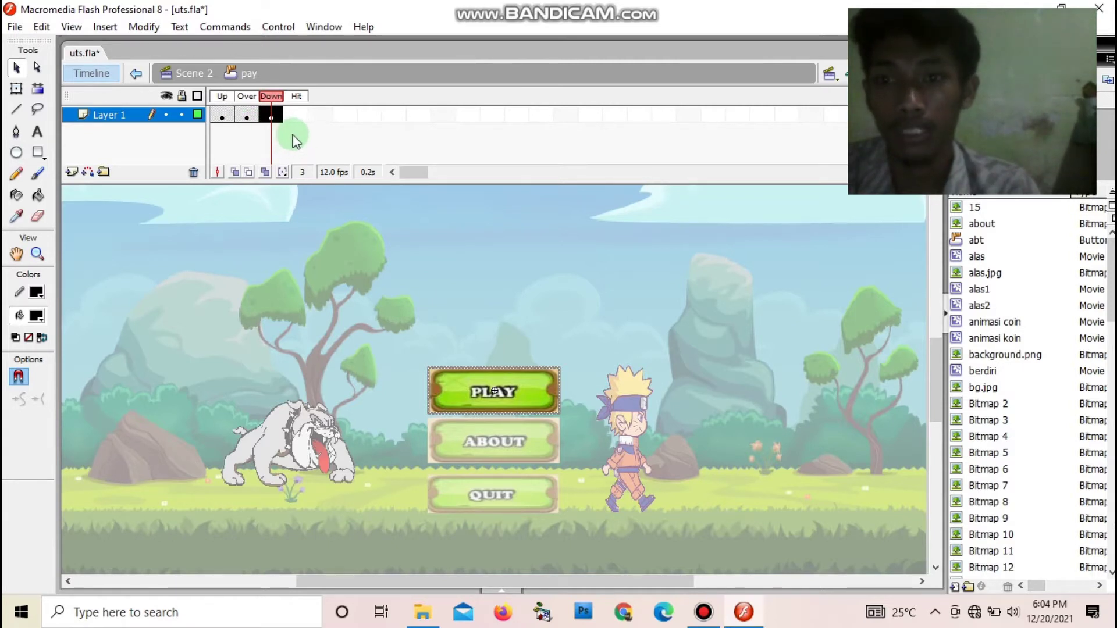
left_click_drag(280, 115, 279, 113)
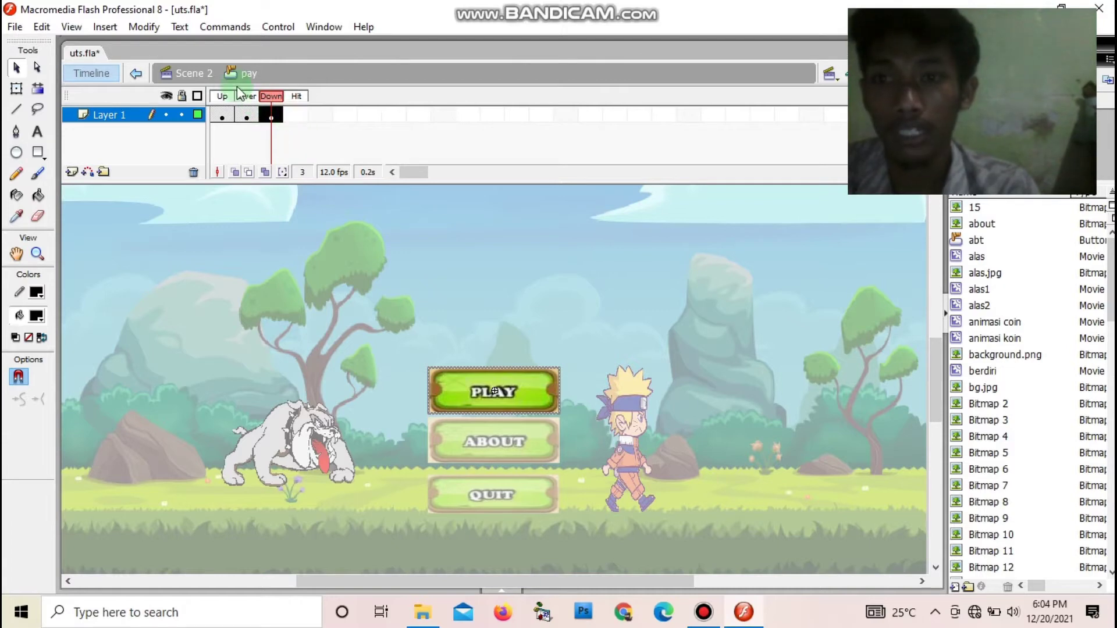
left_click(181, 74)
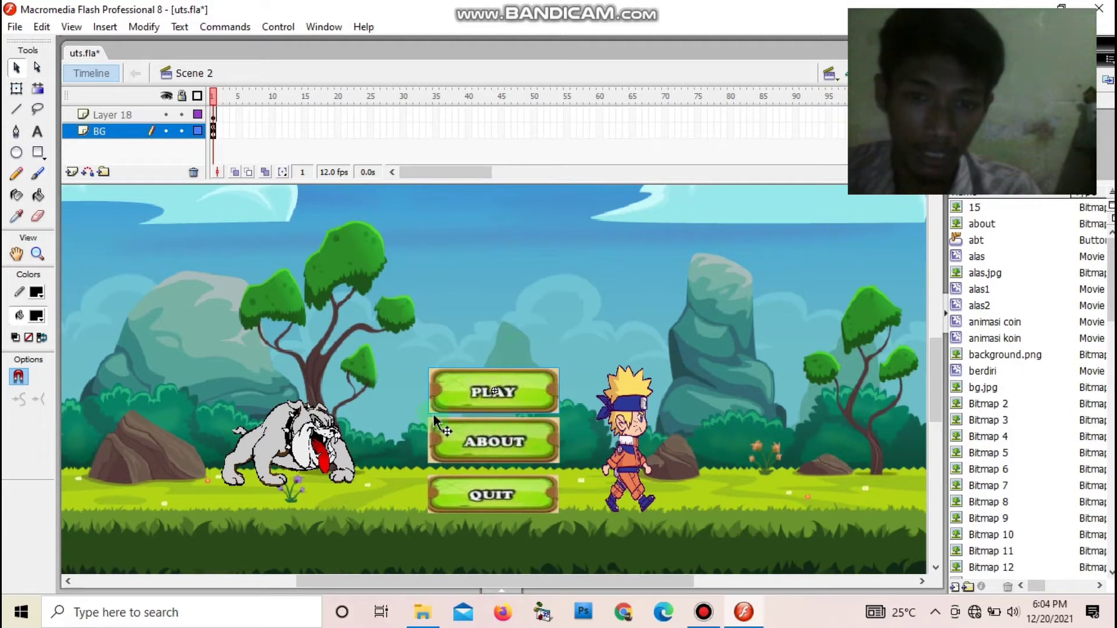
Step: Open the ActionScript attached to the PLAY button
right_click(501, 391)
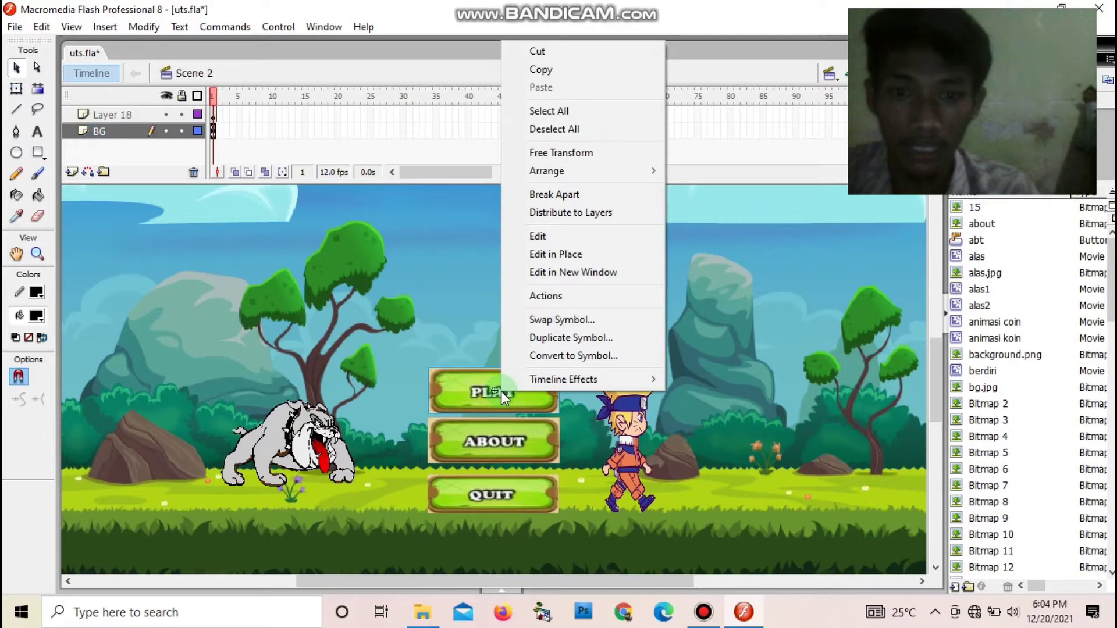
left_click(548, 299)
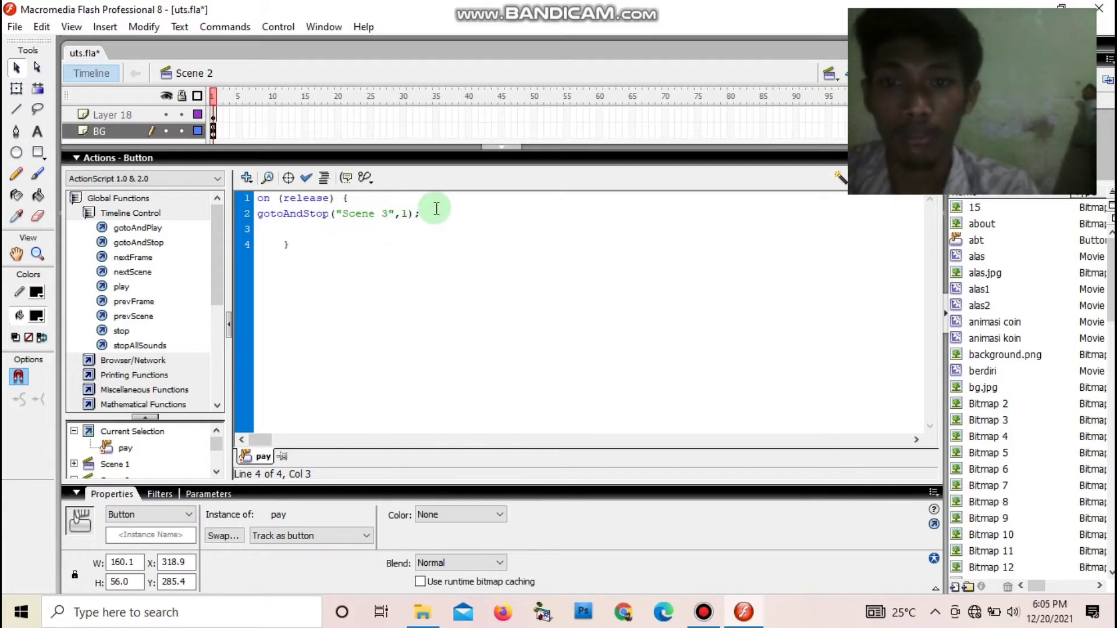
Step: Leave the PLAY button's script and inspect the ActionScript attached to the ABOUT button, then return to the stage
left_click(503, 147)
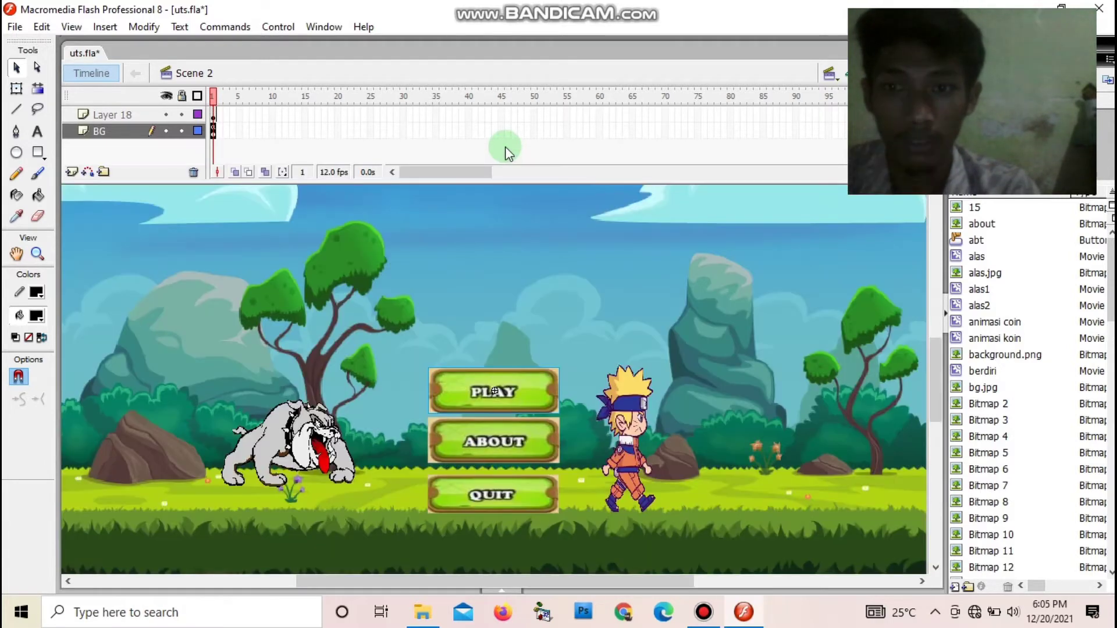
left_click(511, 438)
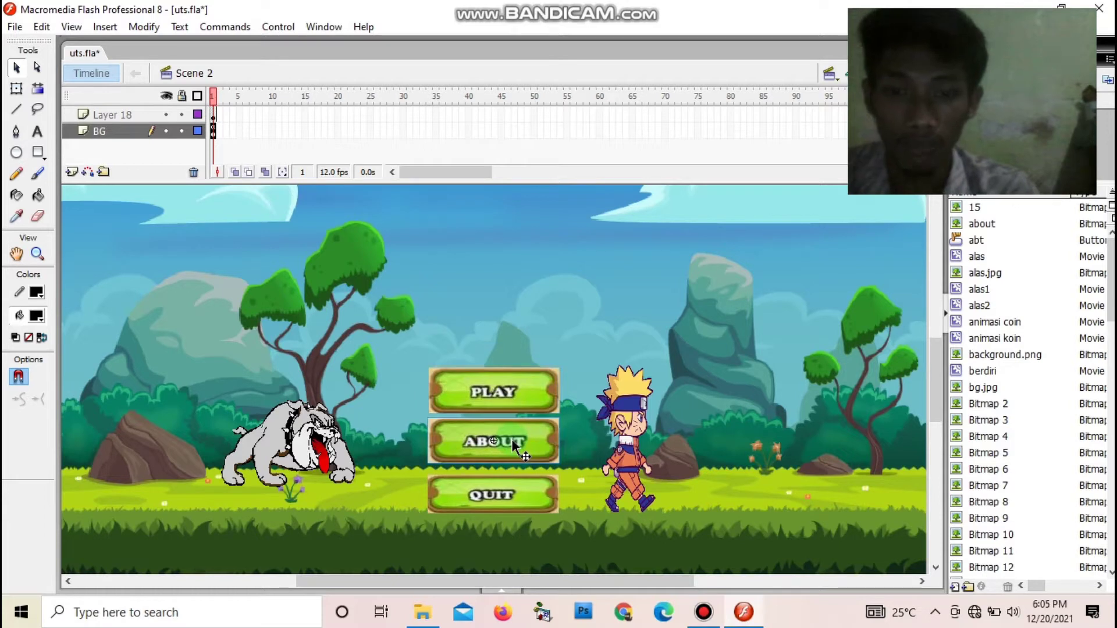
right_click(511, 439)
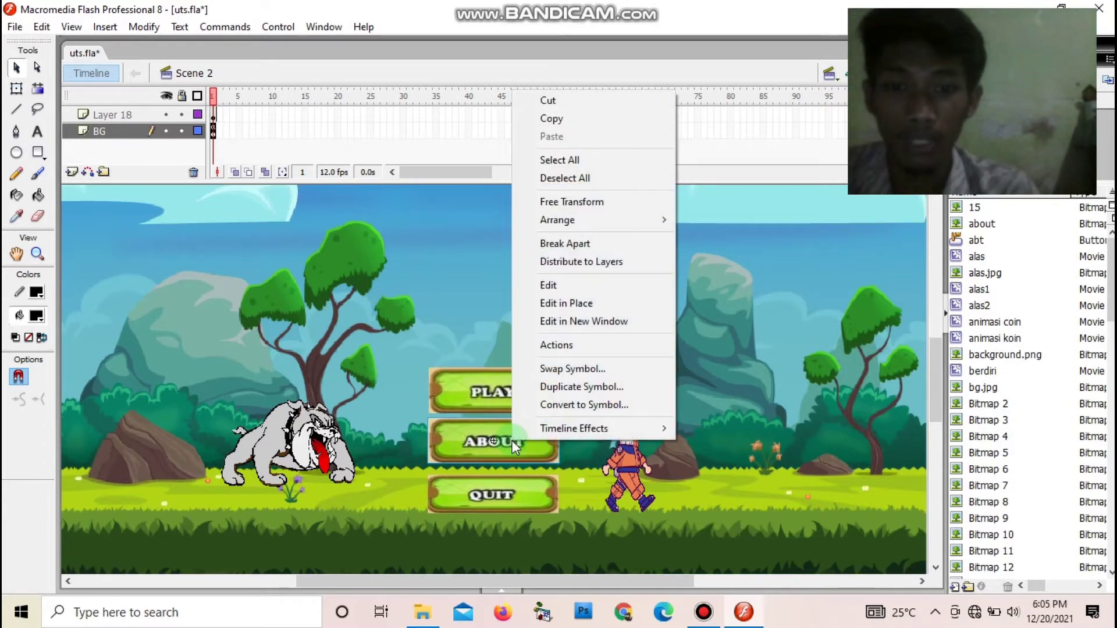
left_click(553, 346)
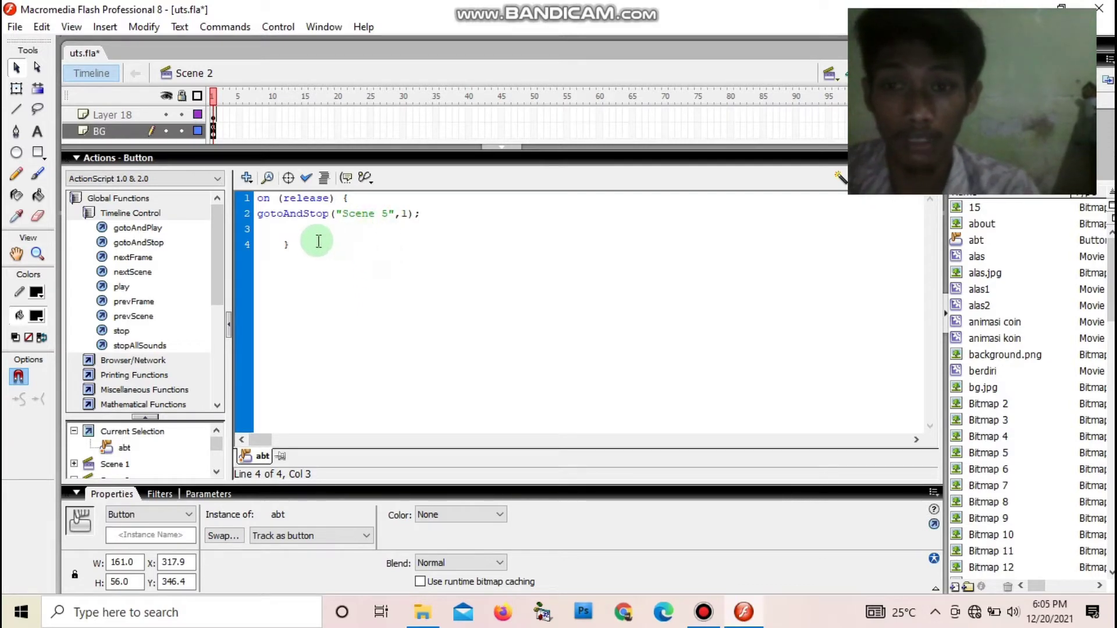
left_click(508, 146)
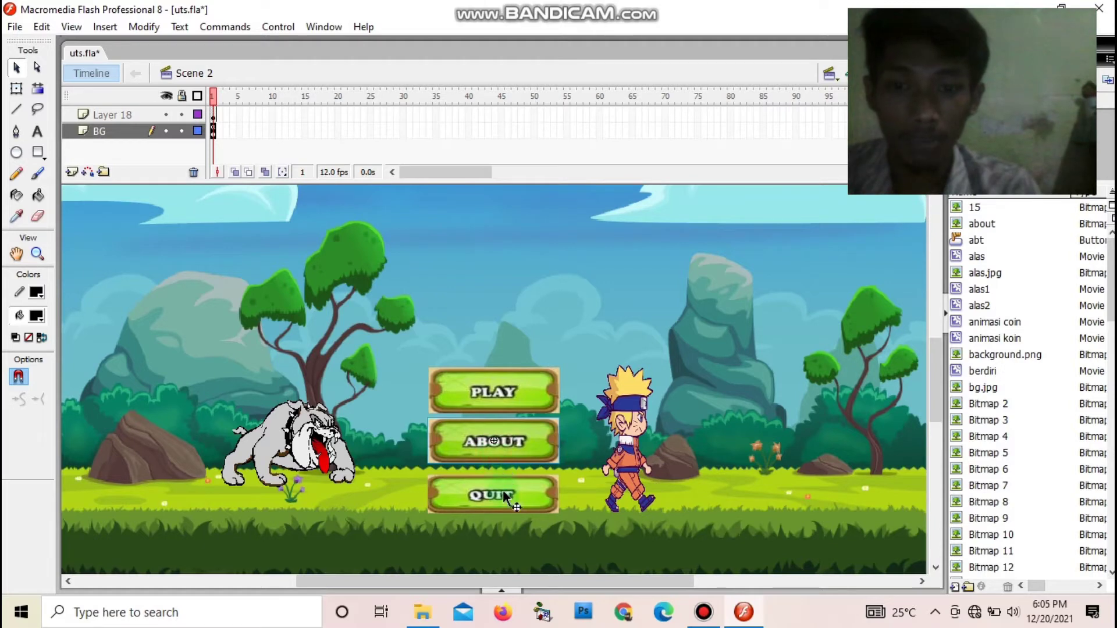
Step: Inspect the ActionScript attached to the QUIT button and return to the Scene 2 stage
left_click(504, 493)
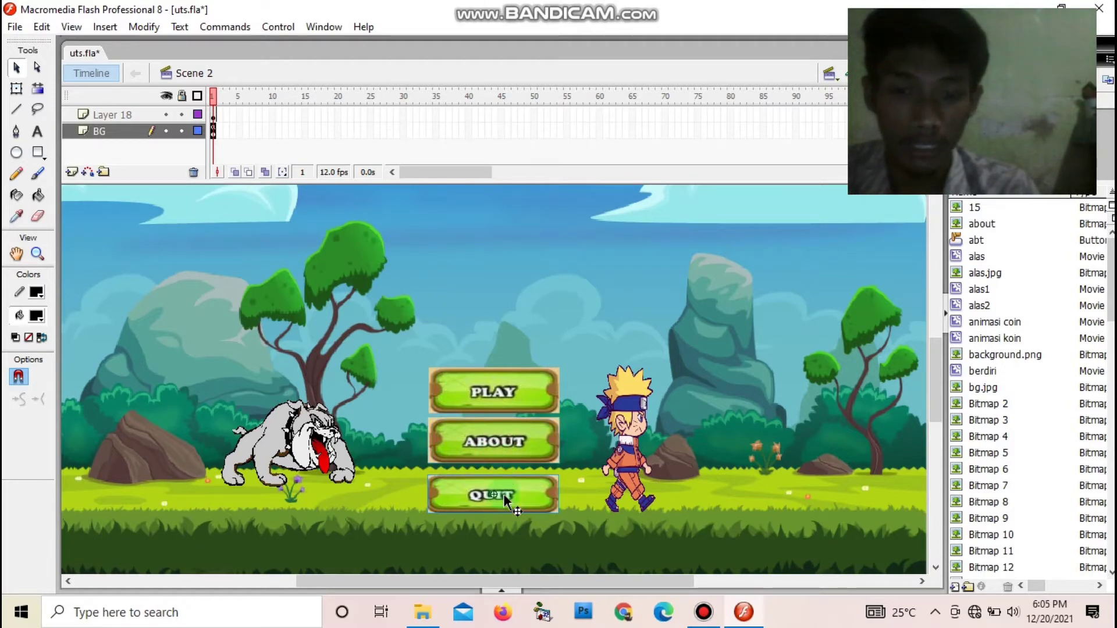
right_click(504, 494)
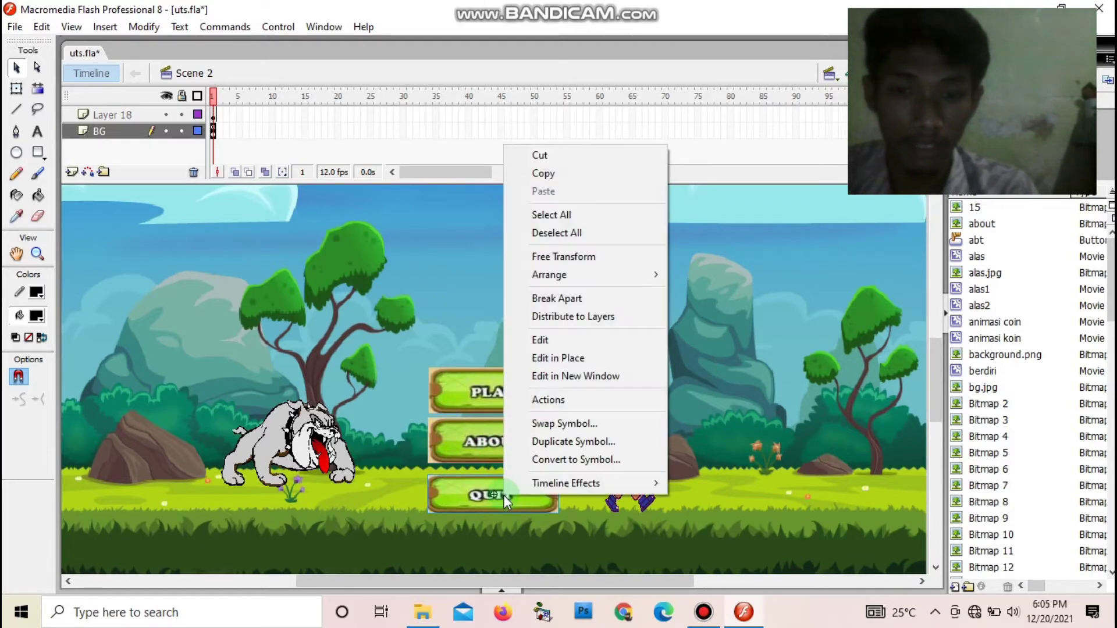
left_click(568, 398)
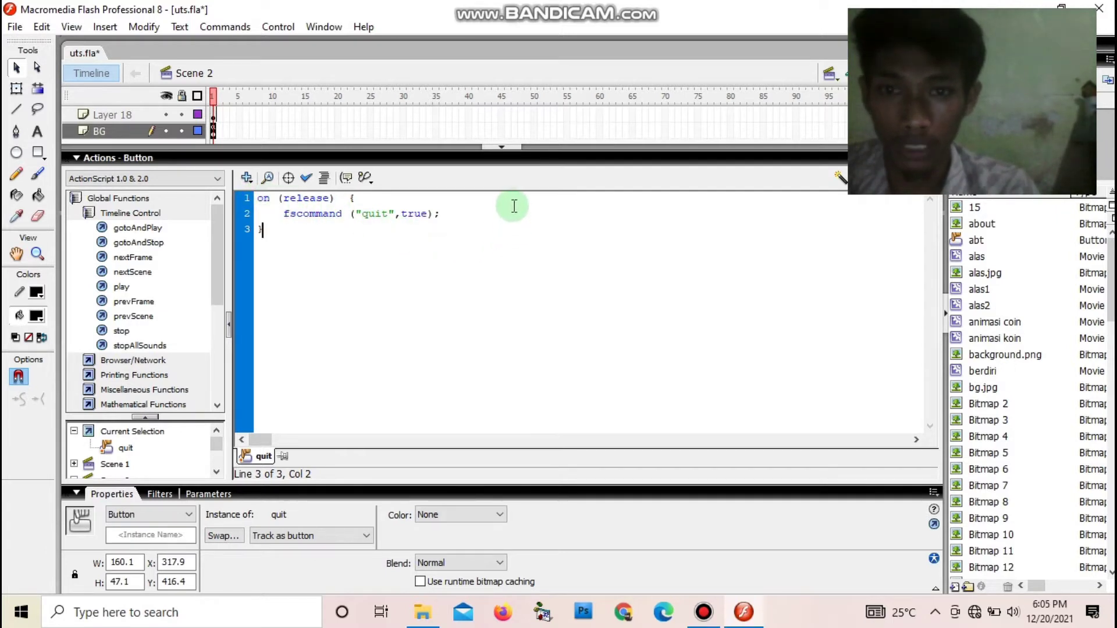
left_click(507, 146)
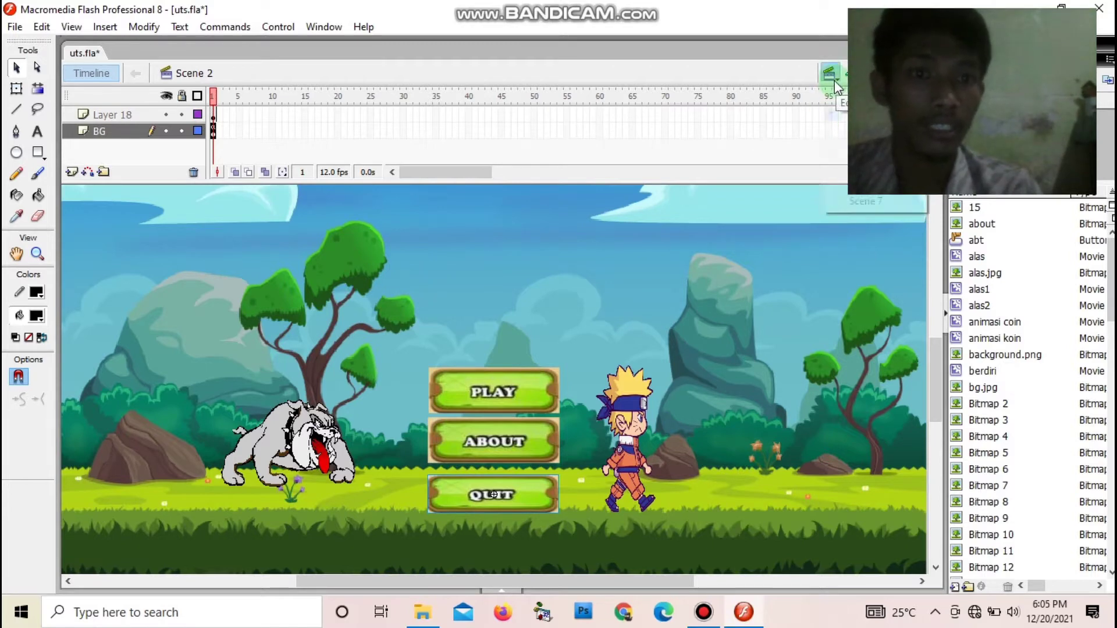
Step: Switch to Scene 3 and inspect the ActionScript of the four life balls on the nyawa layer
left_click(834, 81)
left_click(838, 129)
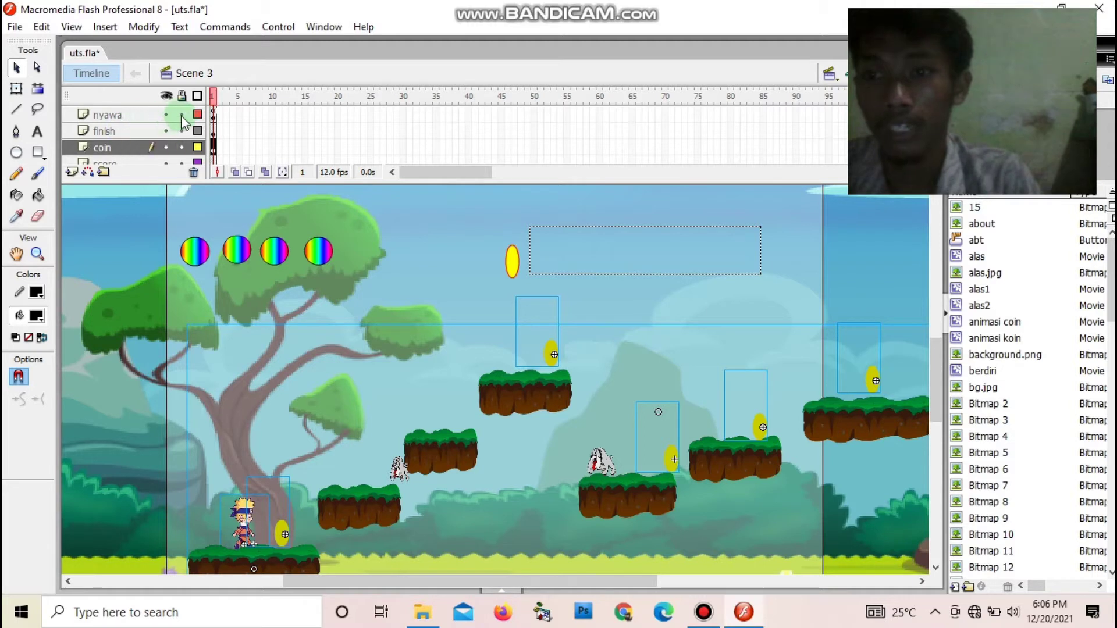
left_click(213, 118)
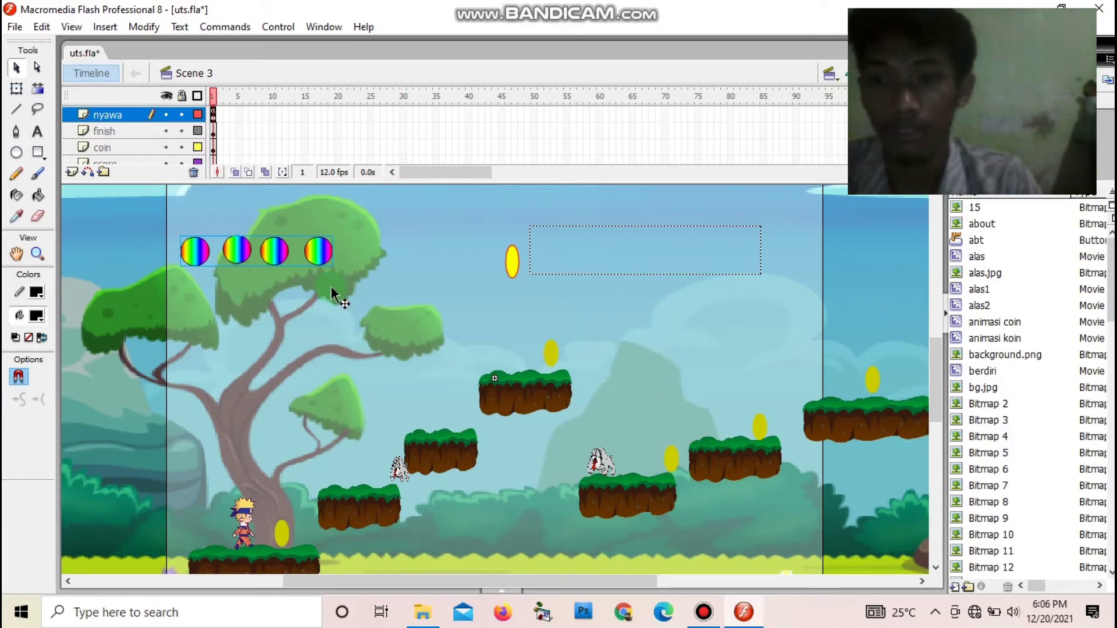
right_click(261, 257)
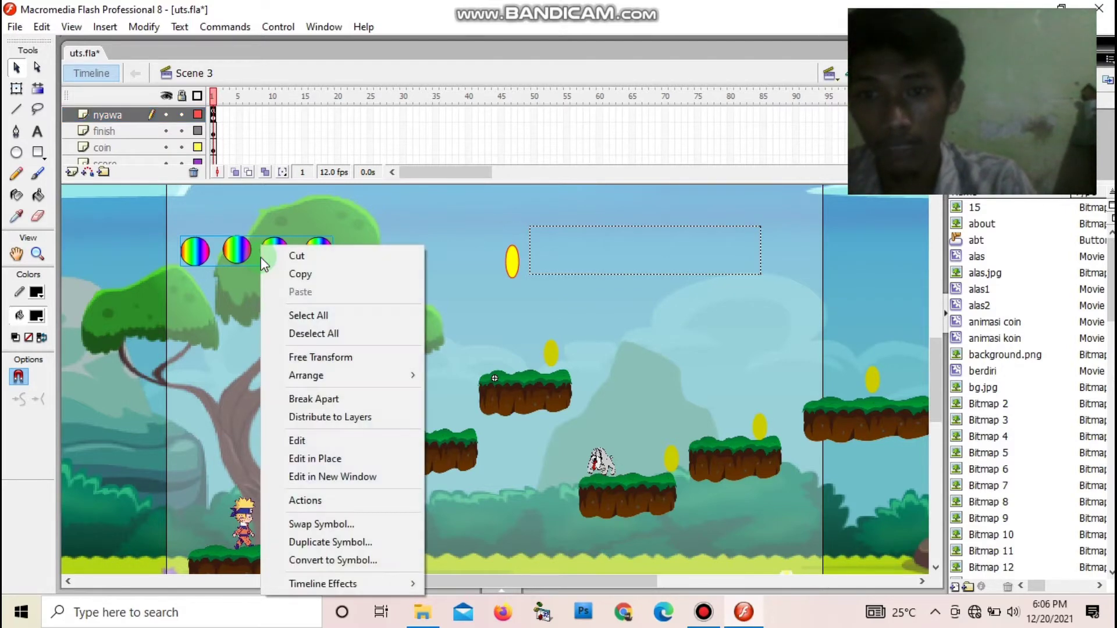
left_click(338, 501)
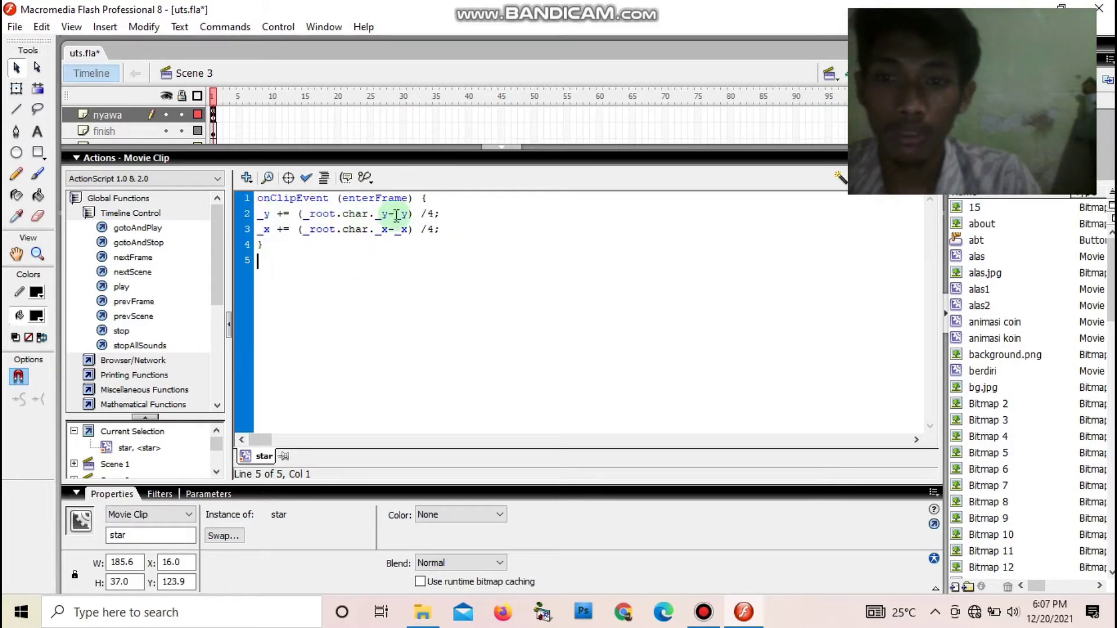
left_click(502, 147)
left_click(516, 147)
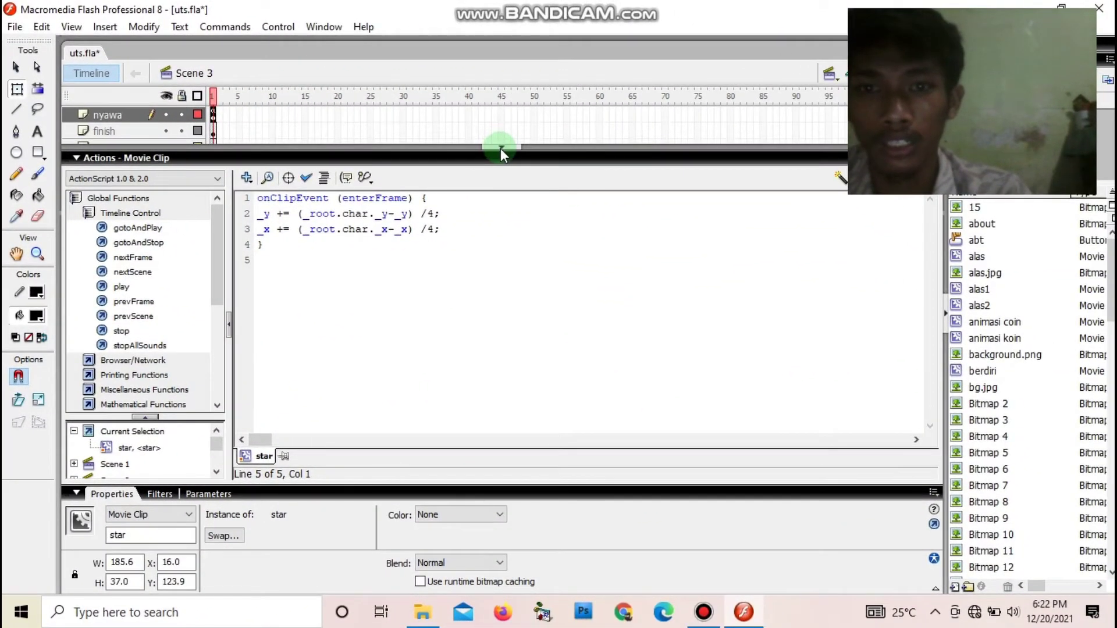
left_click(500, 148)
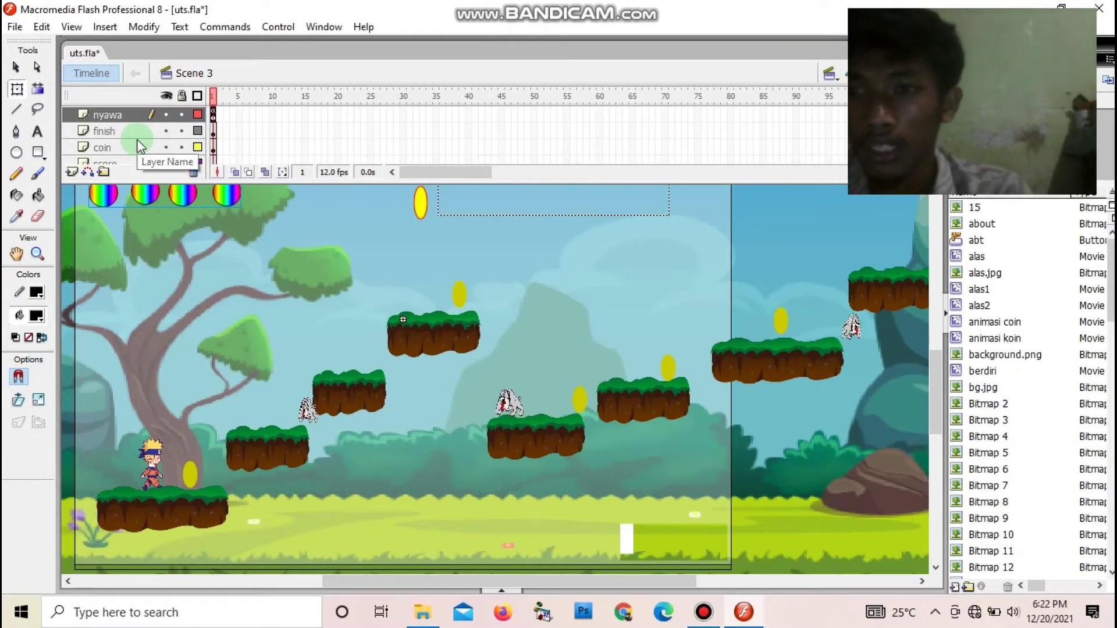
Step: Select the finish layer's first frame and inspect the ActionScript attached to the trophy
left_click(212, 132)
left_click(212, 132)
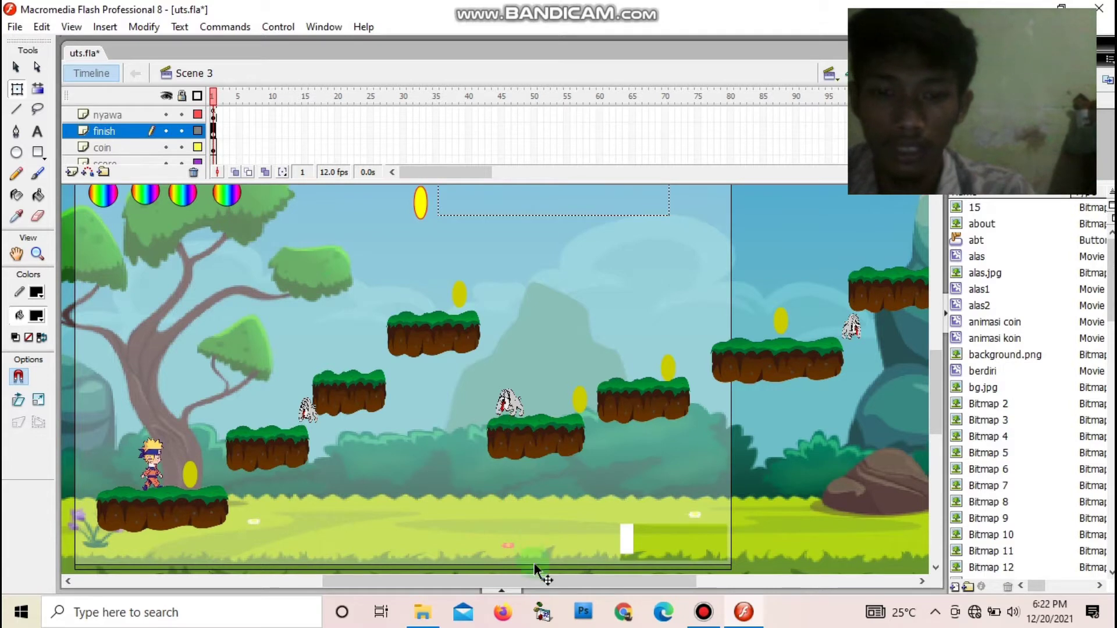
left_click_drag(557, 582, 693, 576)
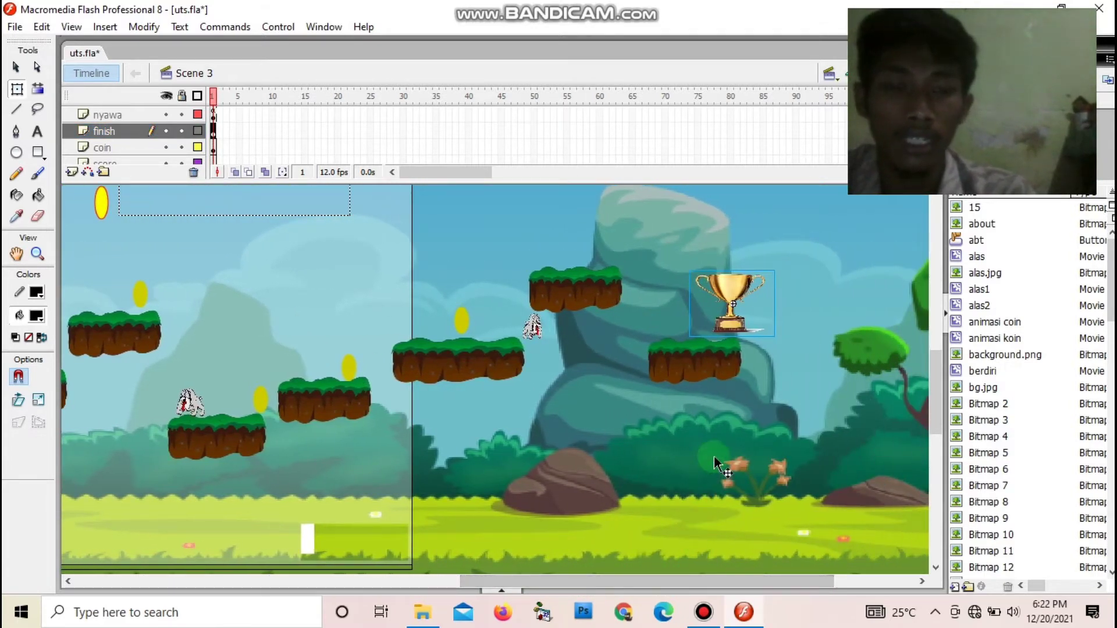
right_click(715, 303)
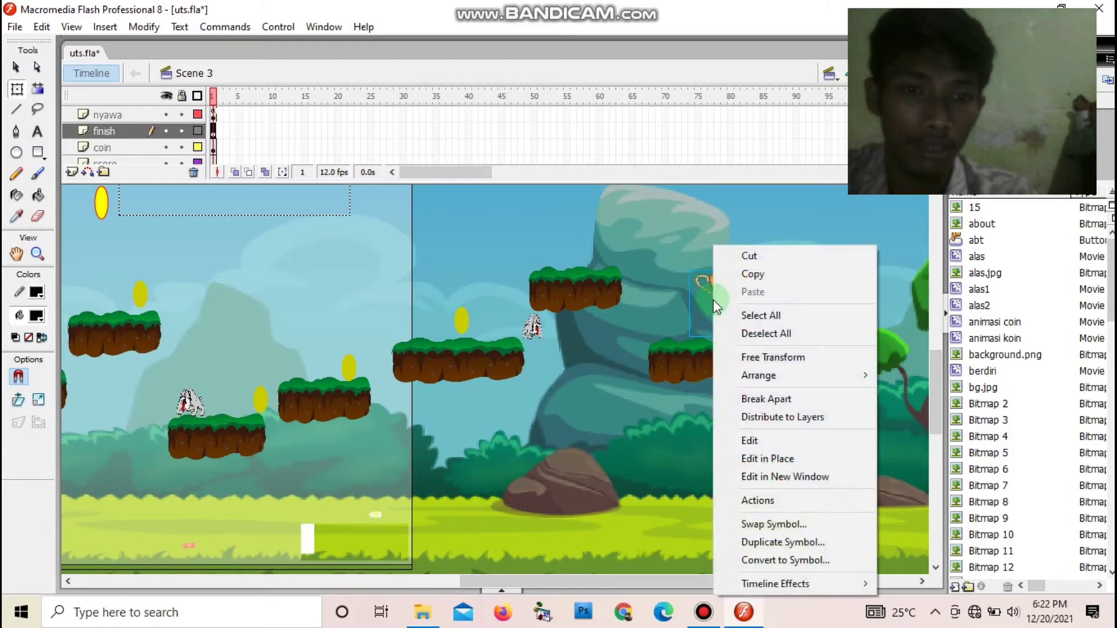
left_click(767, 501)
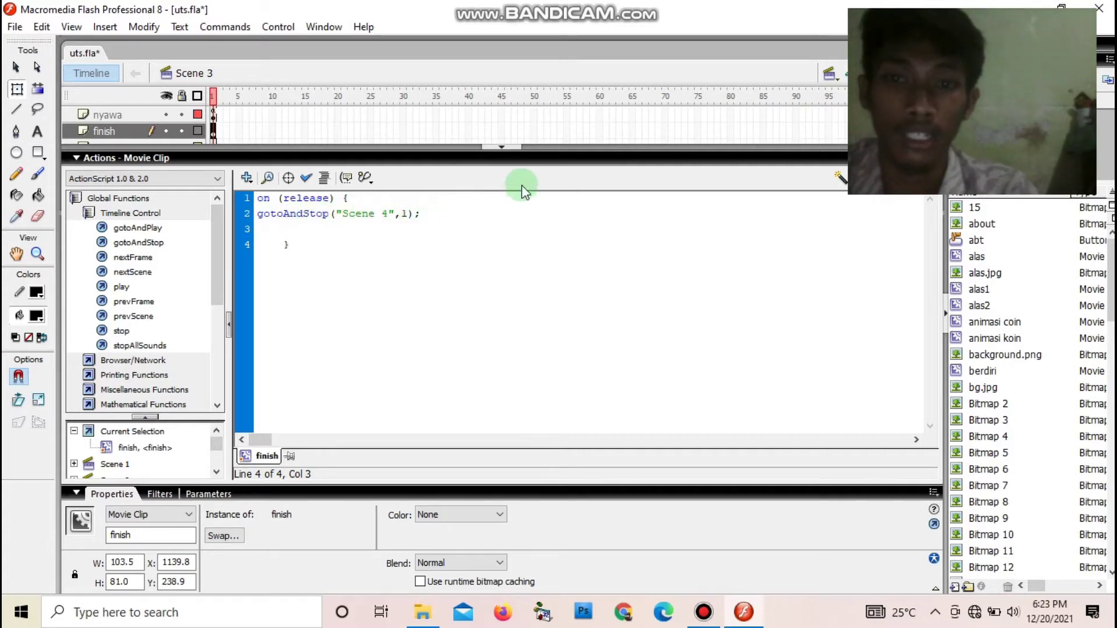
left_click(500, 148)
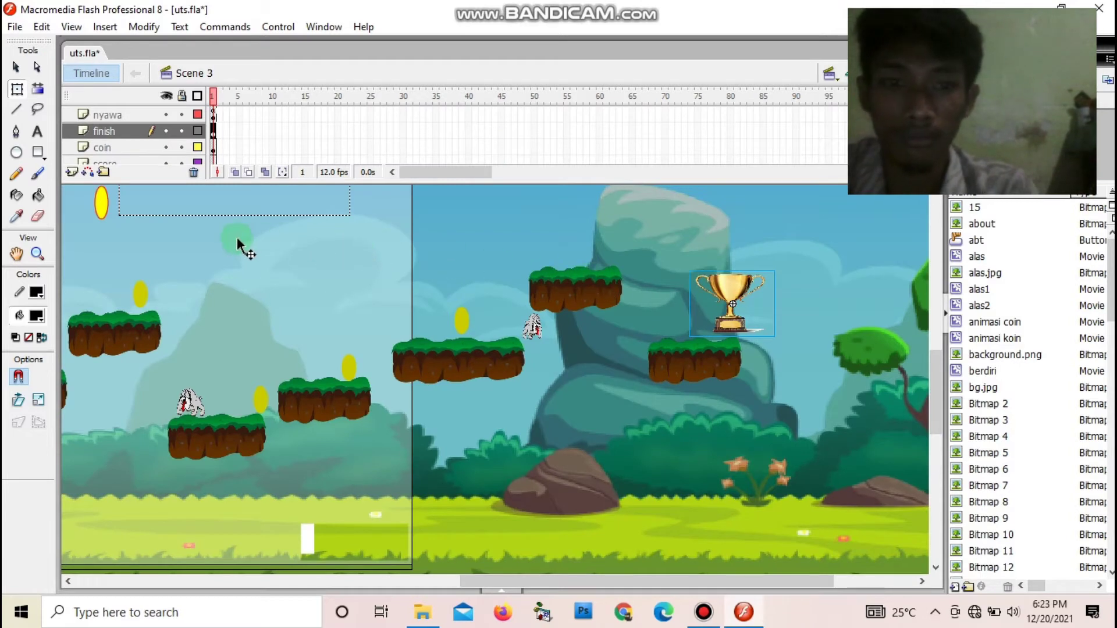
Step: Open a coin's symbol from the coin layer, inspect its second frame, and return to Scene 3
left_click(213, 149)
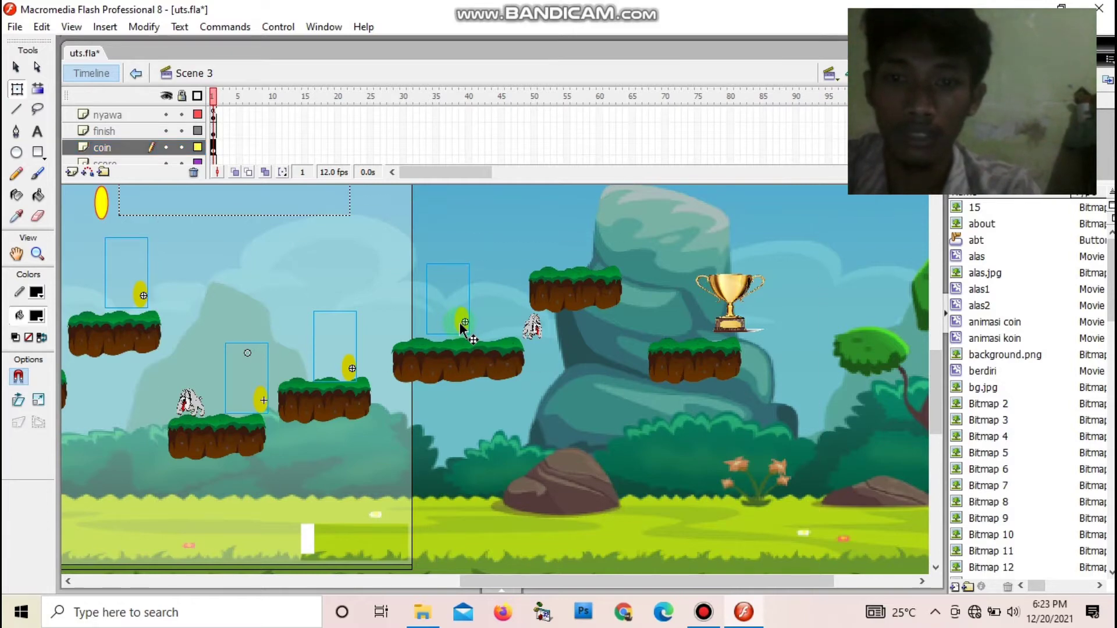
double_click(461, 323)
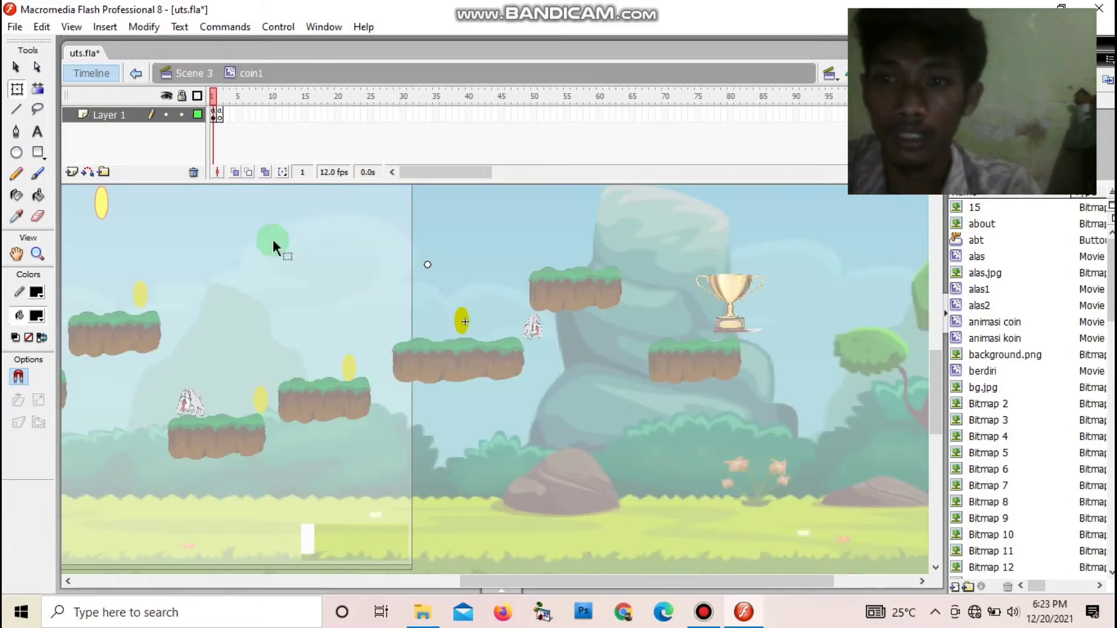
left_click(220, 116)
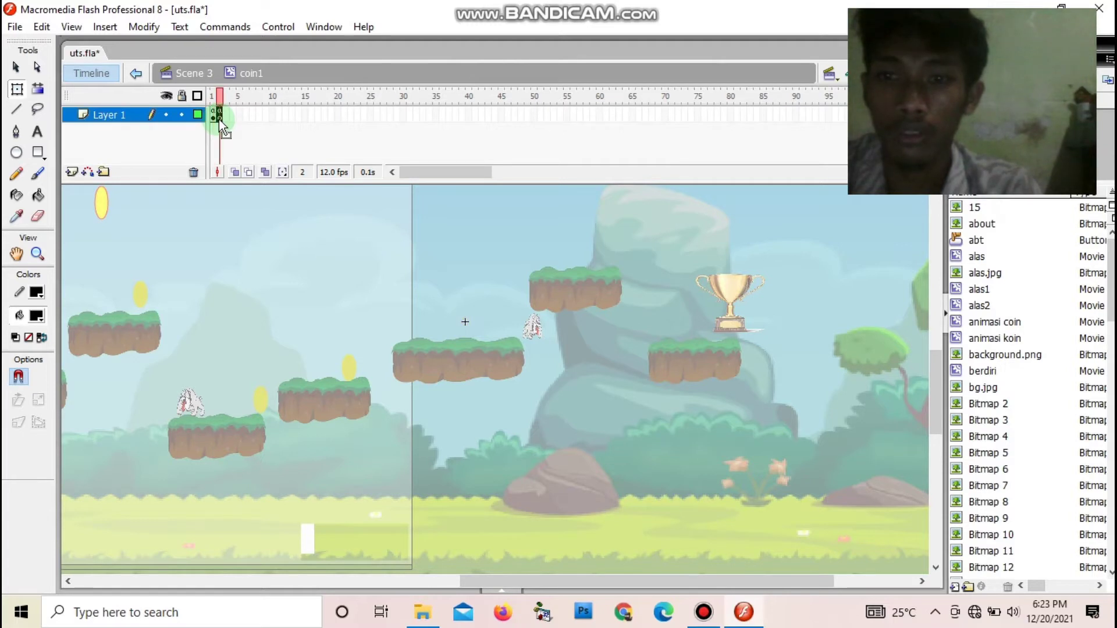
left_click(369, 281)
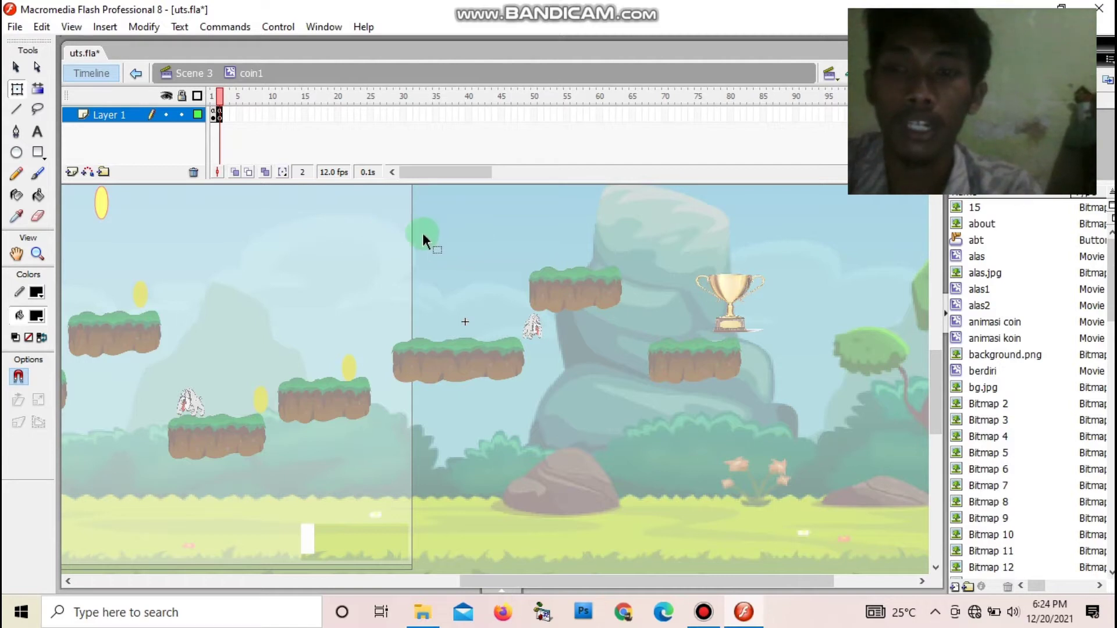
left_click(194, 73)
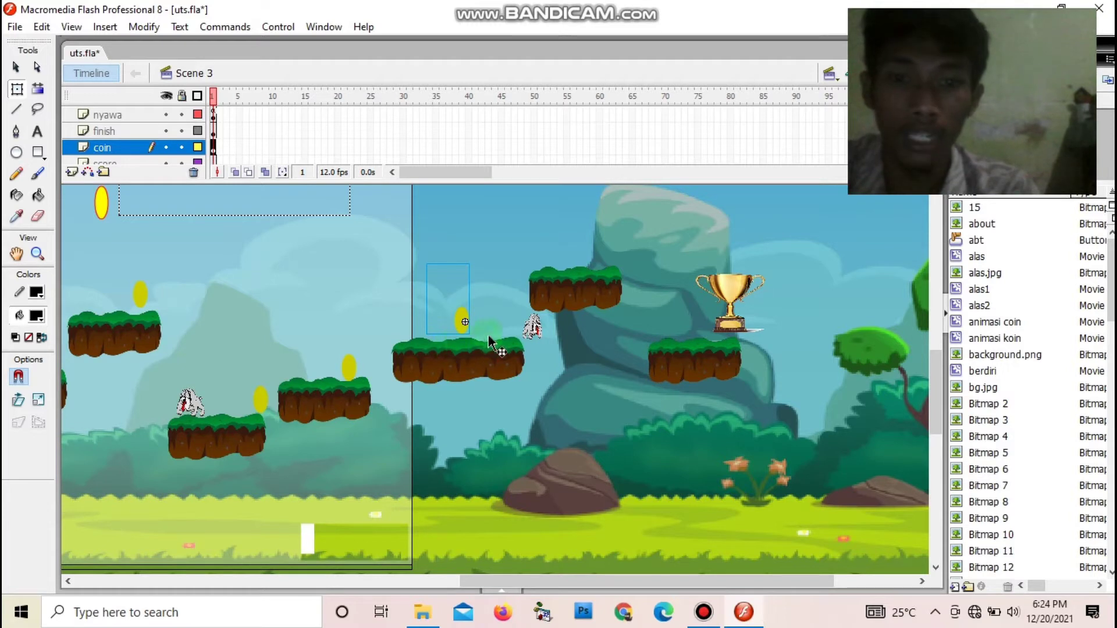
Step: Check the ActionScript and instance properties of the coin just before the stage's edge, and return to the stage
left_click(351, 371)
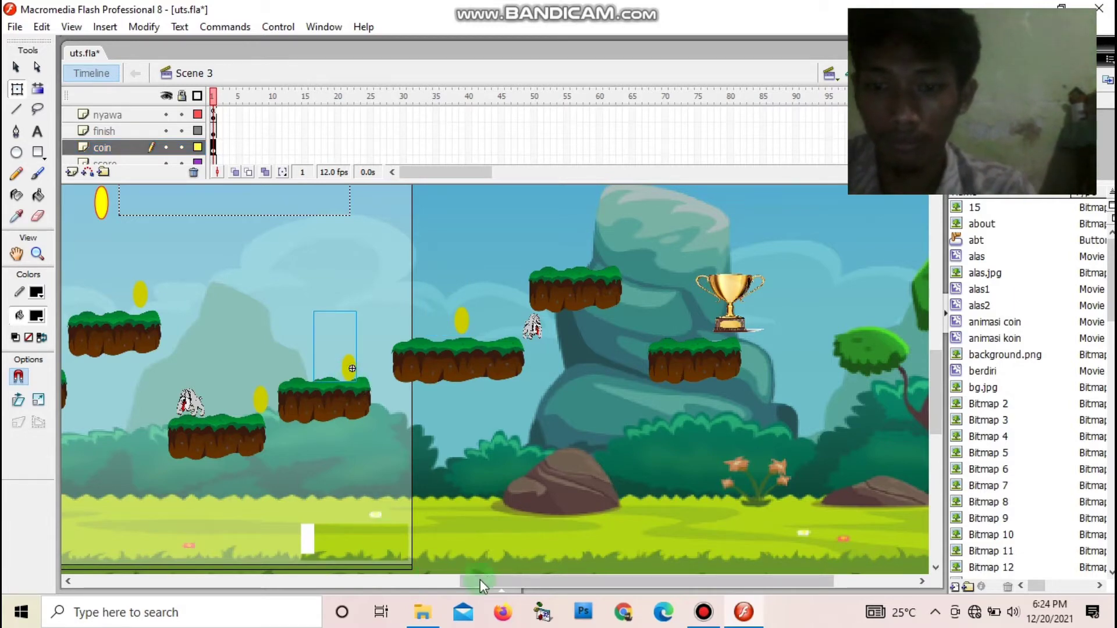
left_click(498, 590)
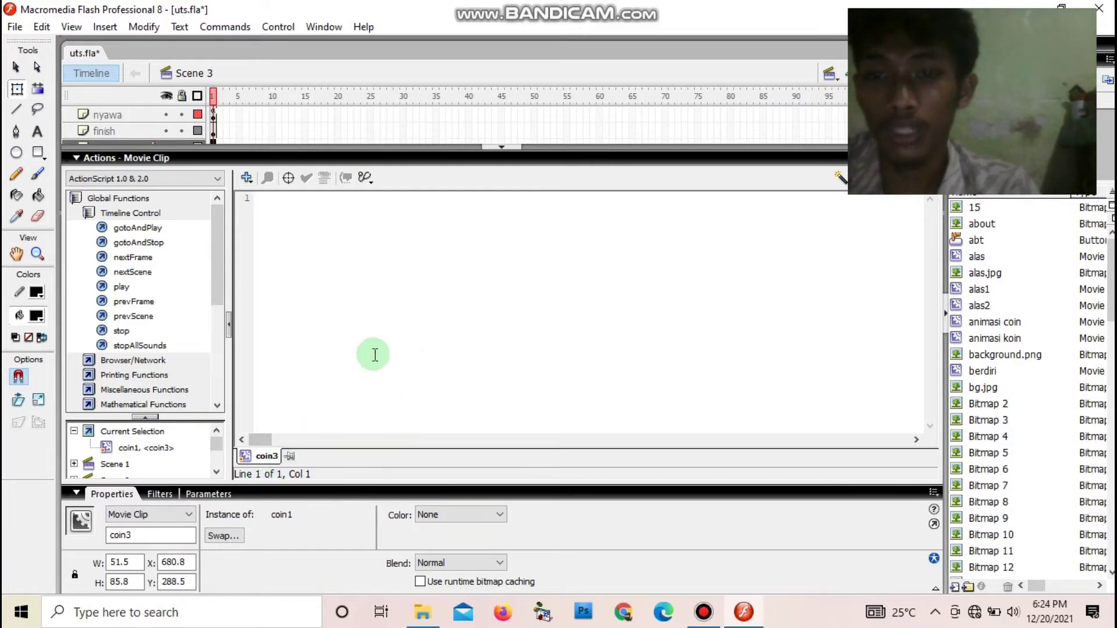
left_click(506, 147)
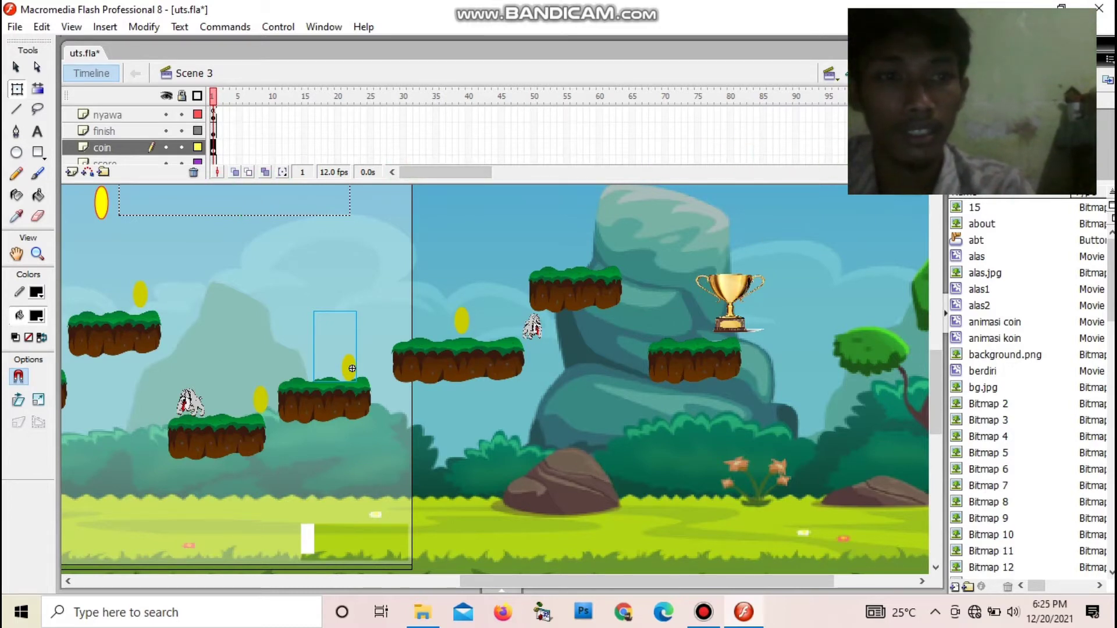
Step: Select the score layer's first frame and examine the coin icon with its score text field
scroll(574, 143, "down", 1)
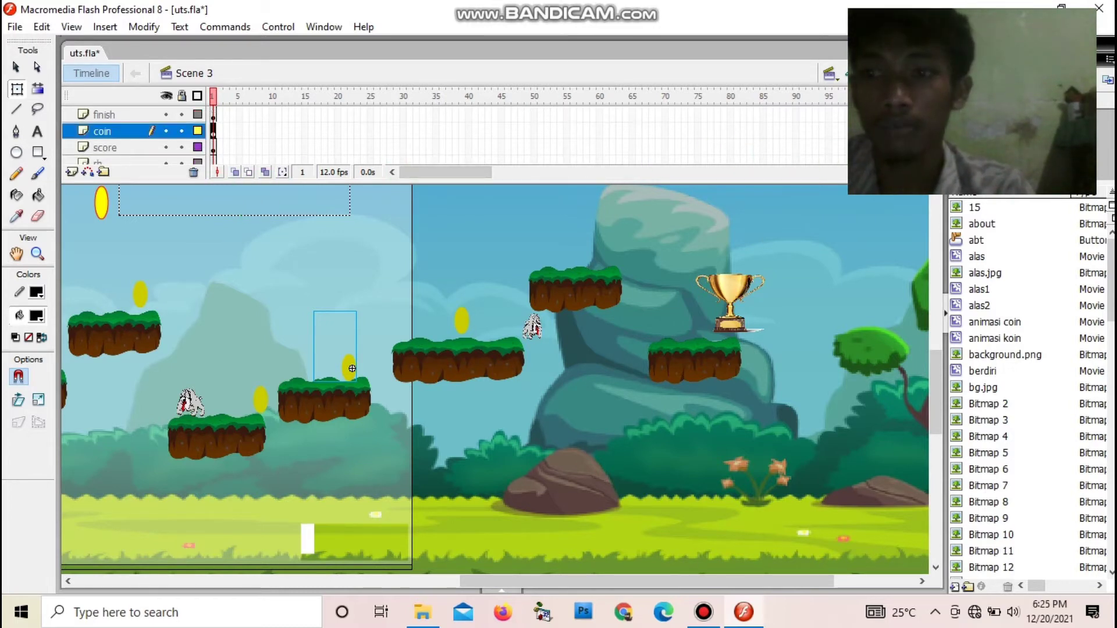
left_click(213, 148)
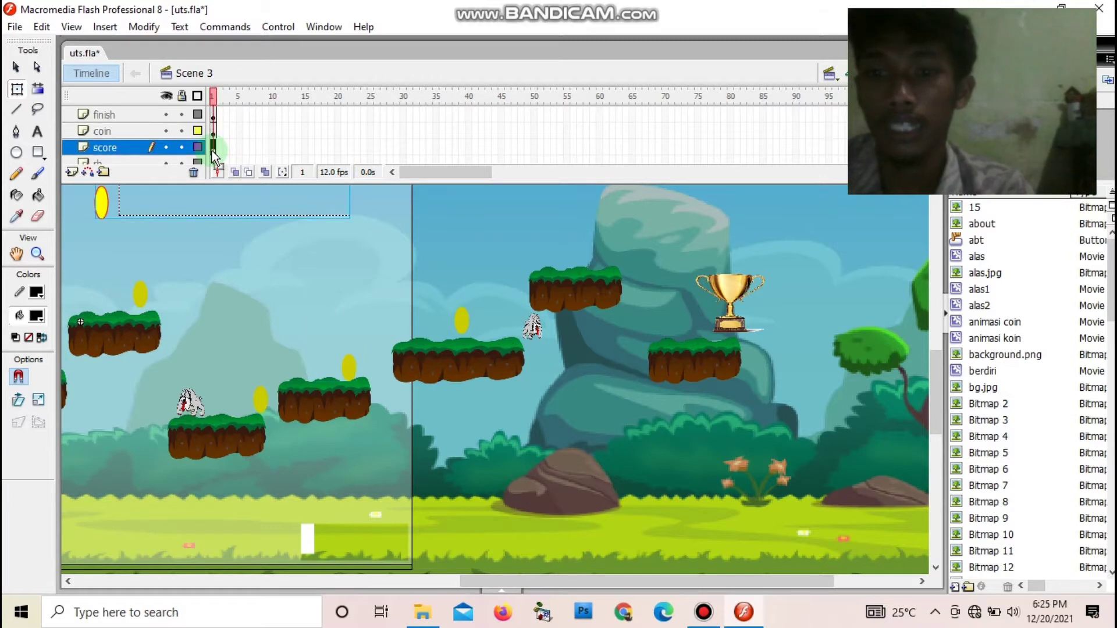
left_click(134, 204)
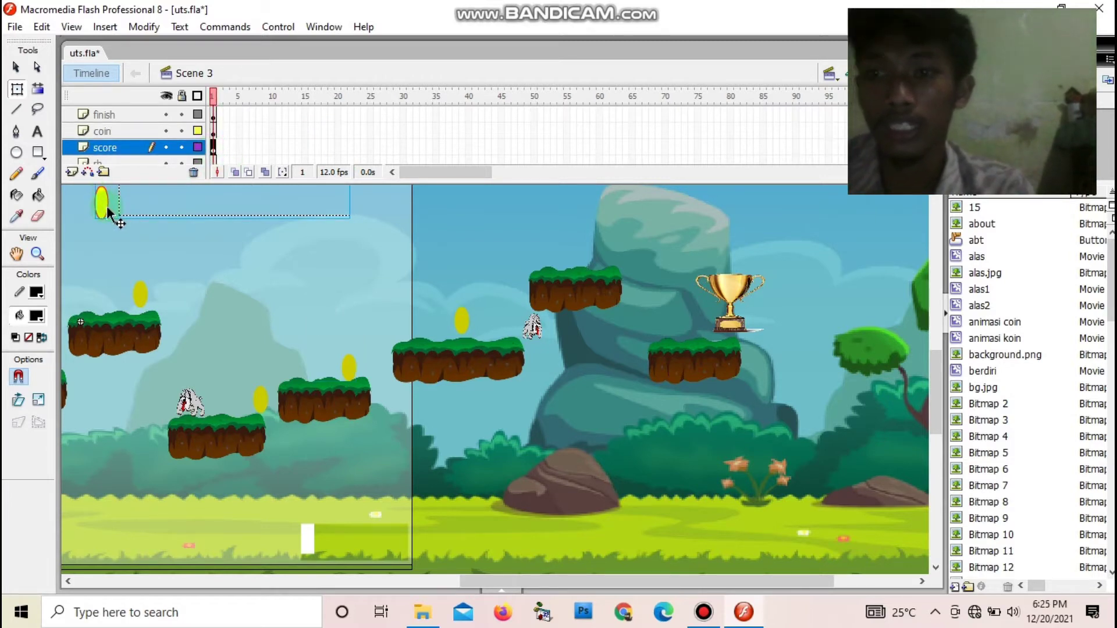
left_click(164, 204)
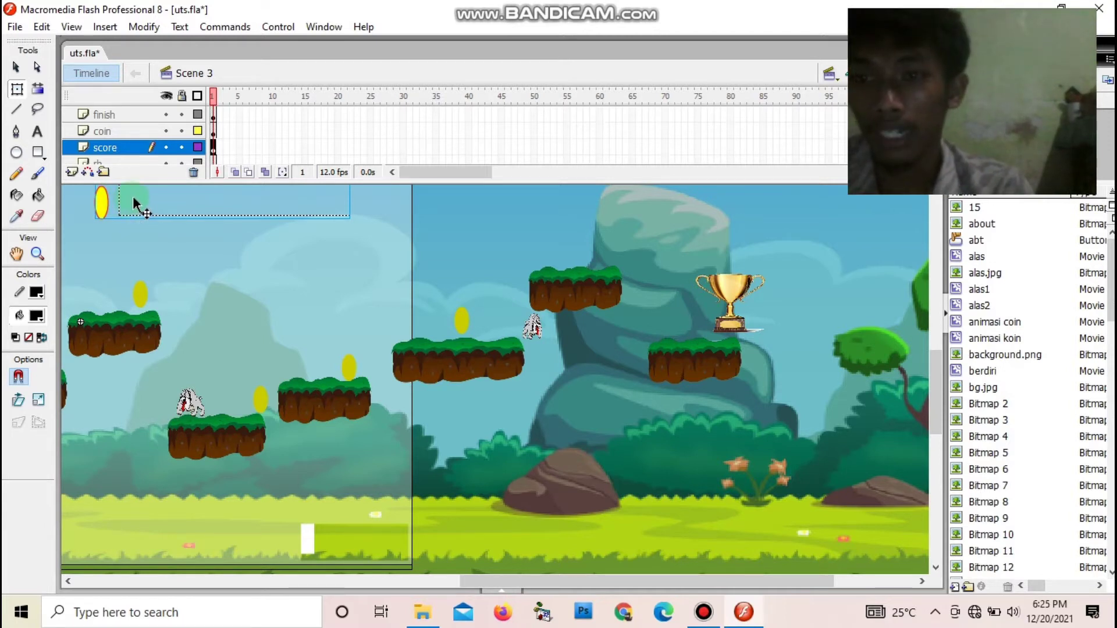
left_click(142, 259)
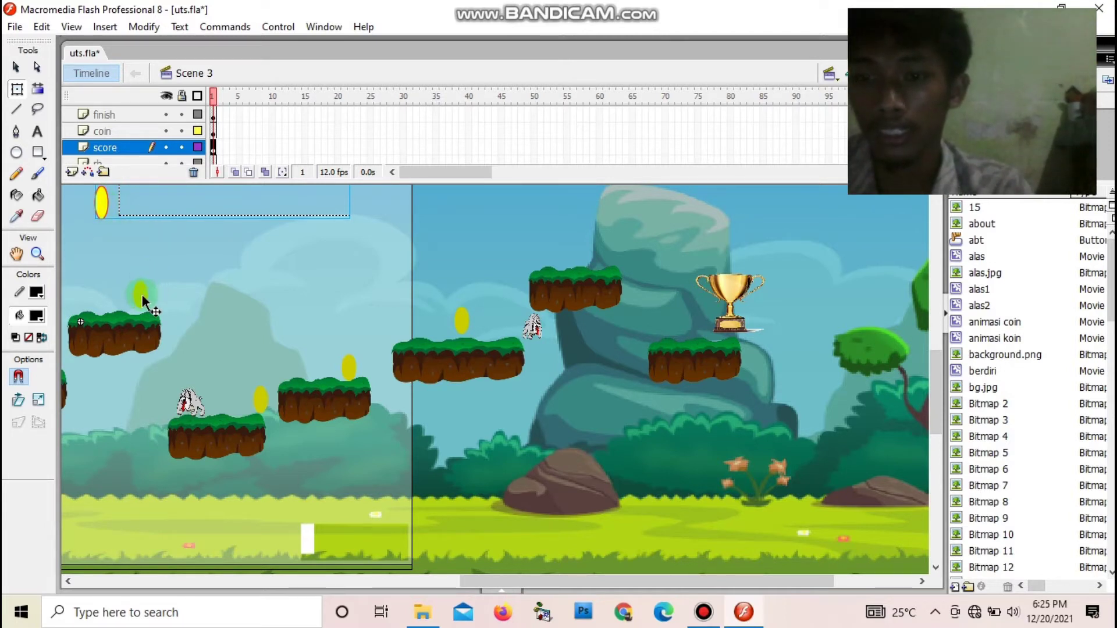
left_click(138, 239)
left_click(213, 315)
left_click(222, 261)
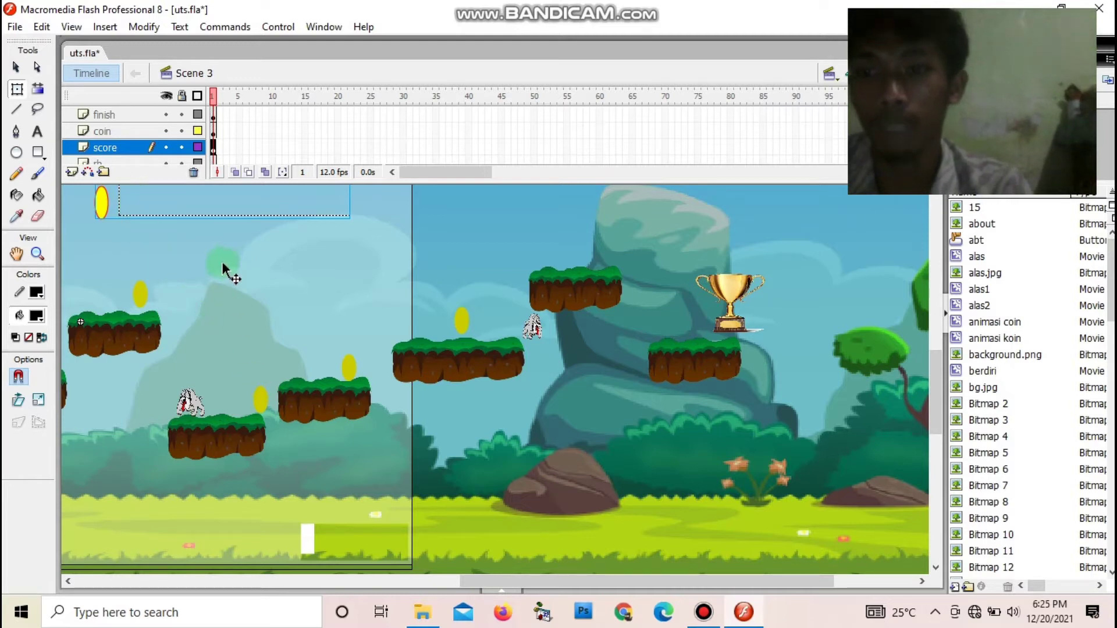
left_click(141, 189)
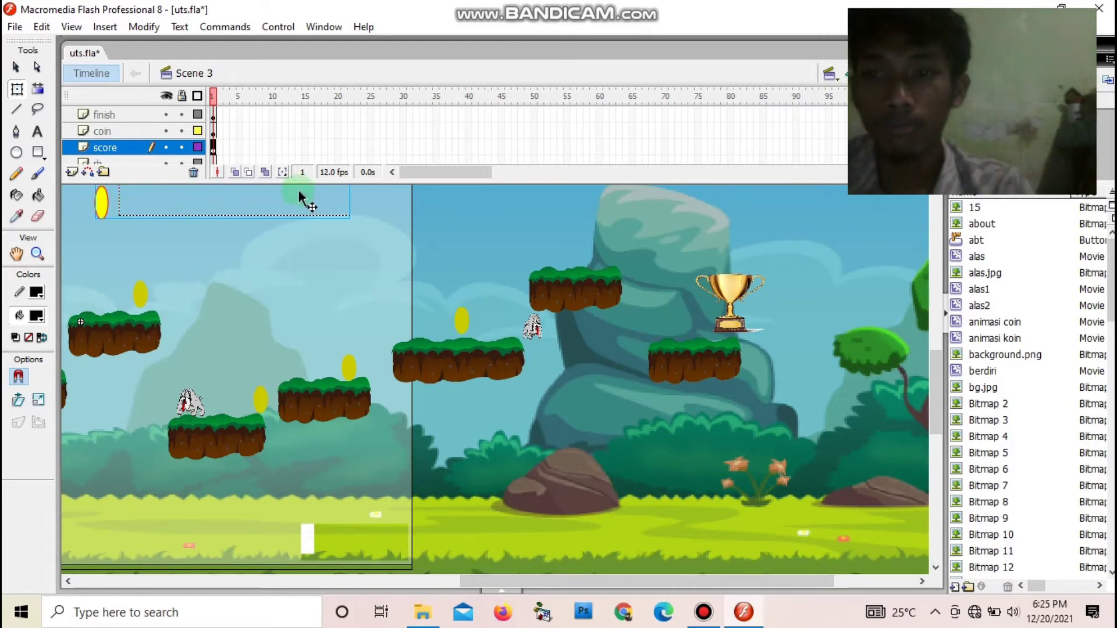
Step: Check the score layer's first frame for attached ActionScript and return to the stage
left_click(256, 215)
left_click(179, 217)
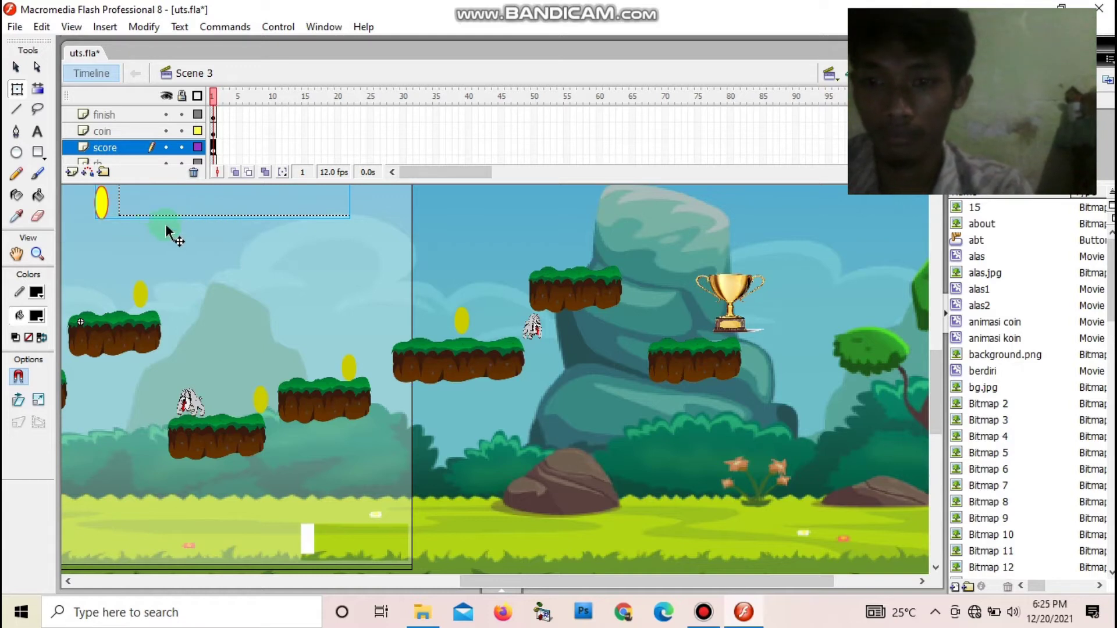
left_click(510, 592)
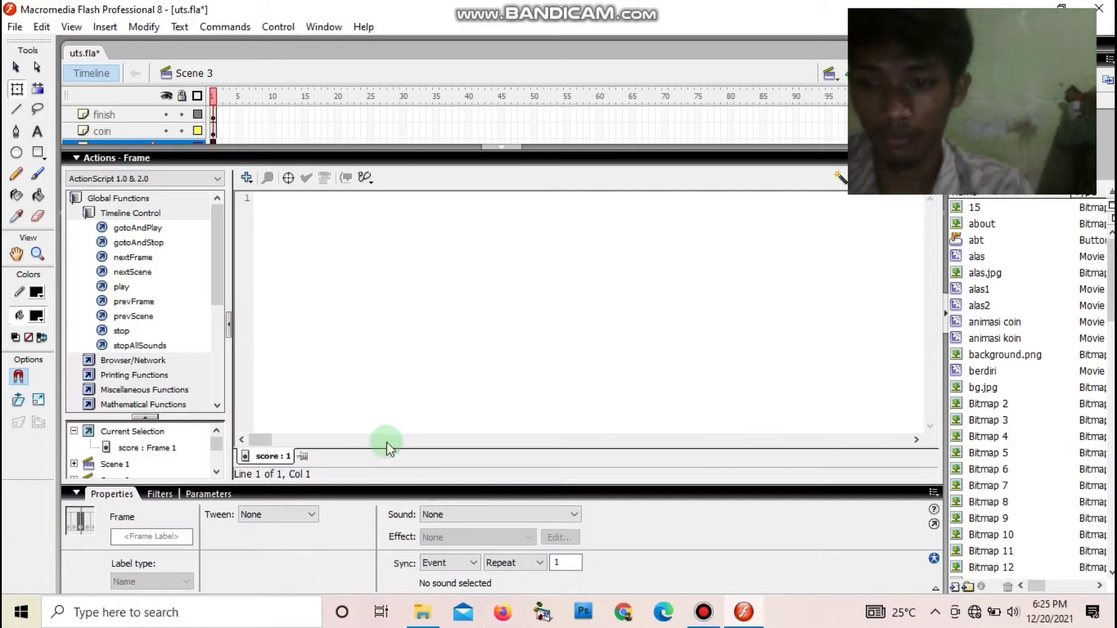
left_click(505, 148)
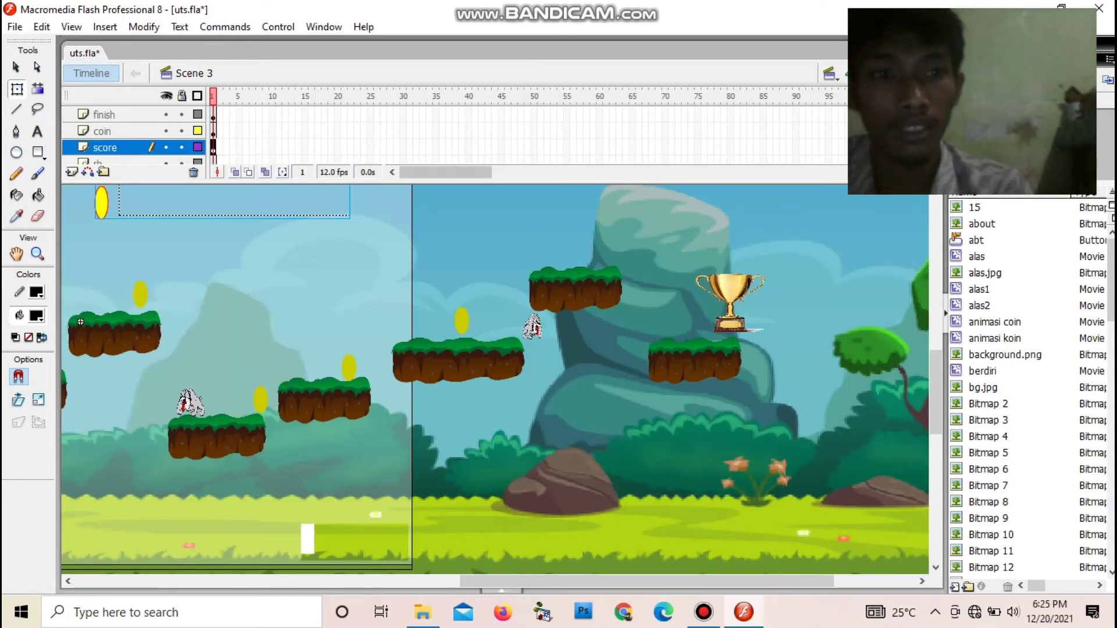
Step: Select the rb layer's first frame and examine its obstacle objects across the whole level
scroll(134, 139, "down", 1)
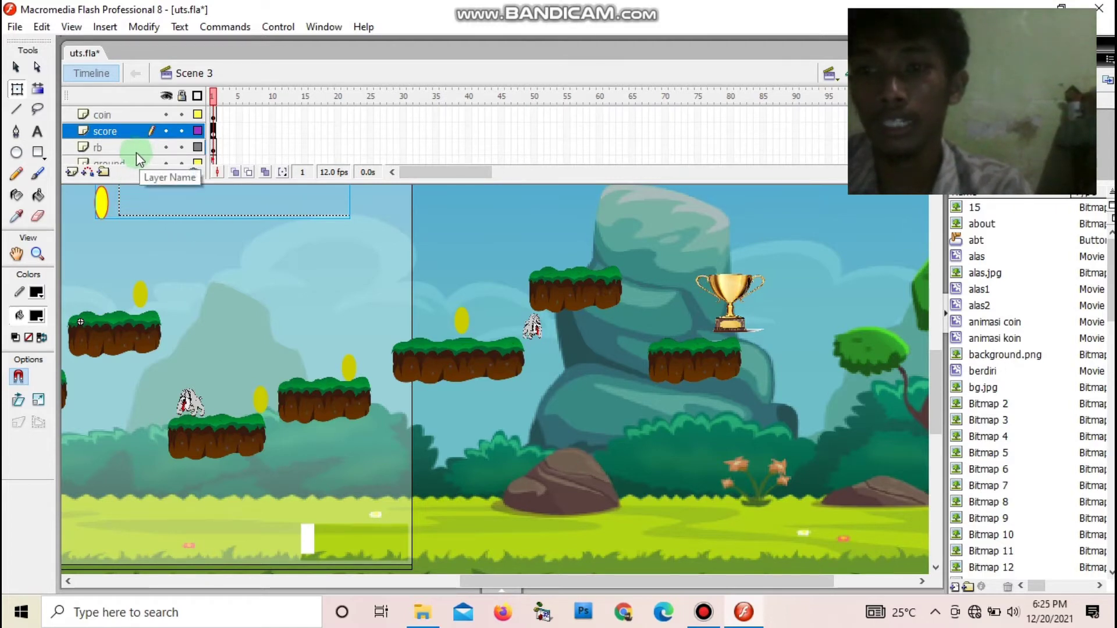
left_click(213, 149)
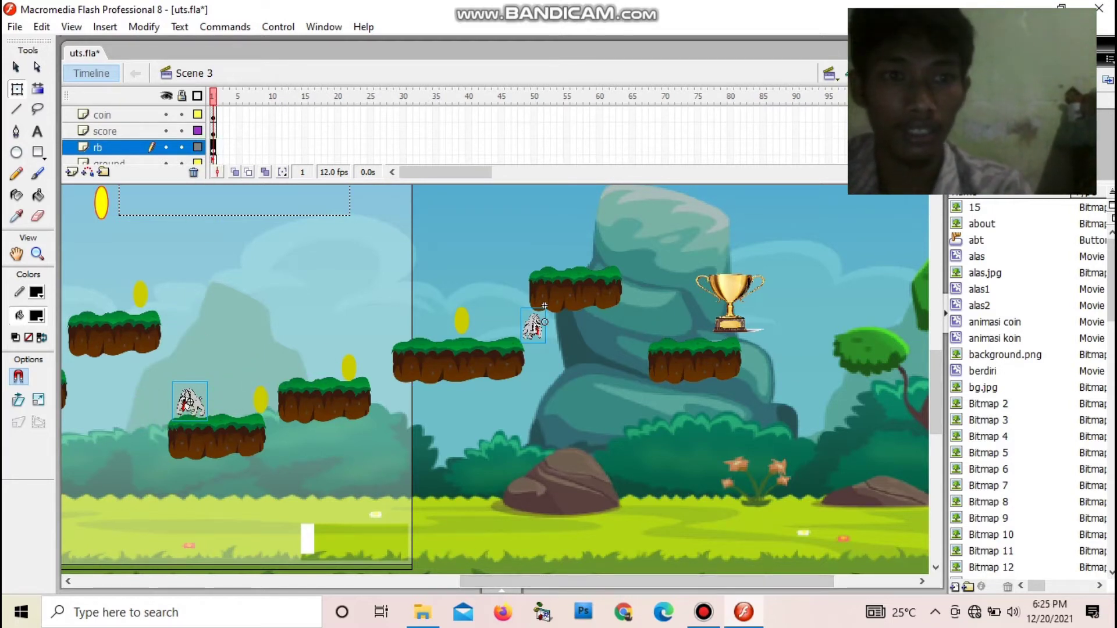
key("ctrl+minus")
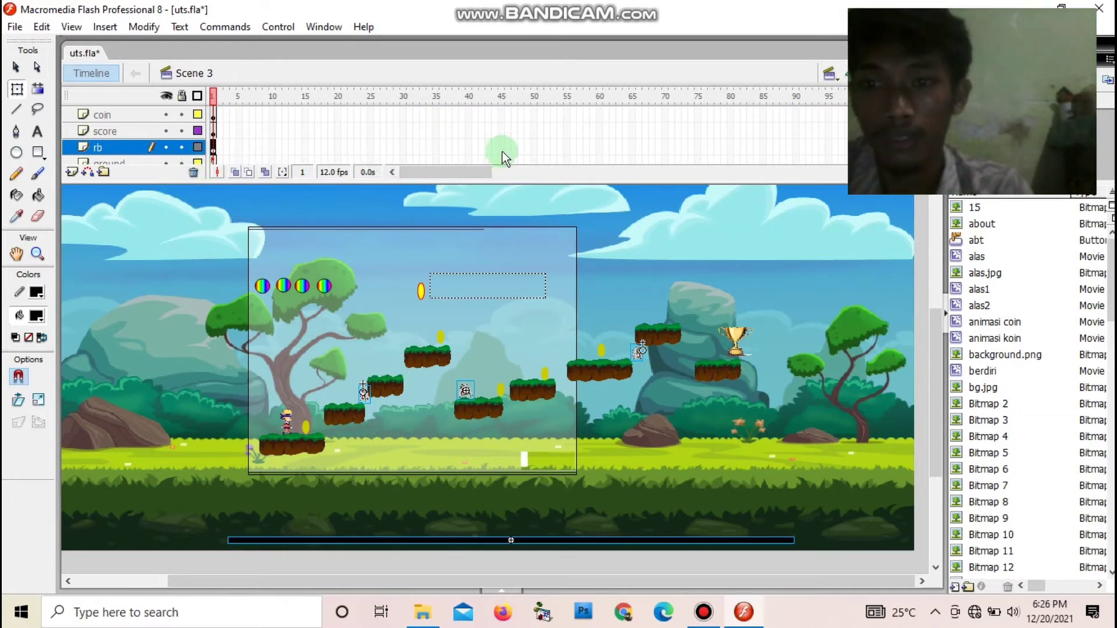
Step: Select the ground layer and open its ground symbol for editing in place
scroll(133, 139, "down", 1)
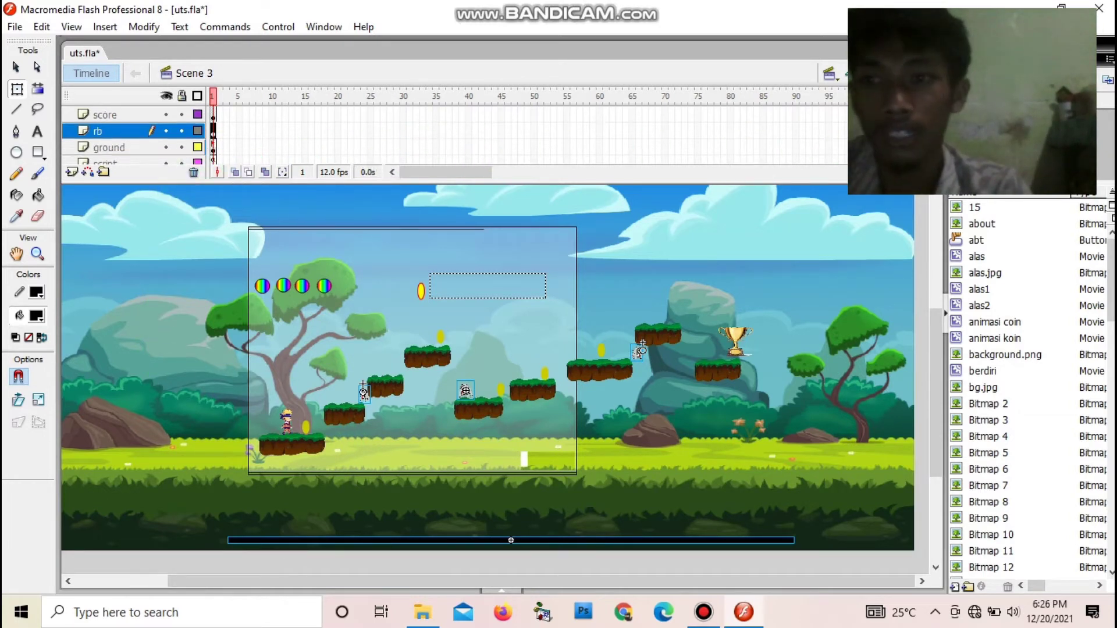
left_click(127, 148)
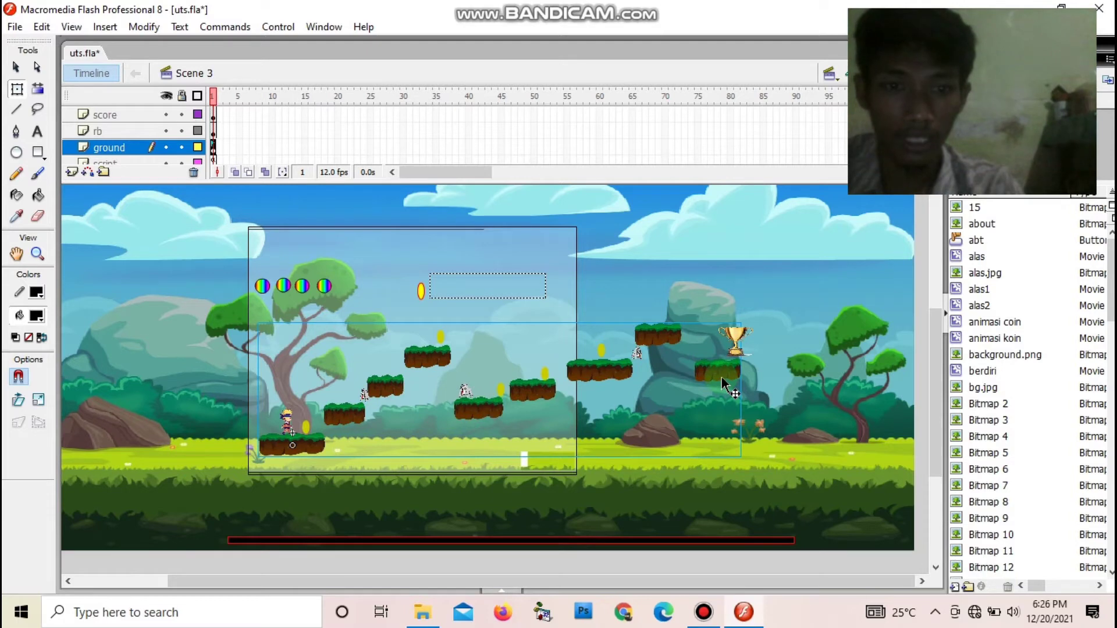
left_click_drag(722, 383, 693, 379)
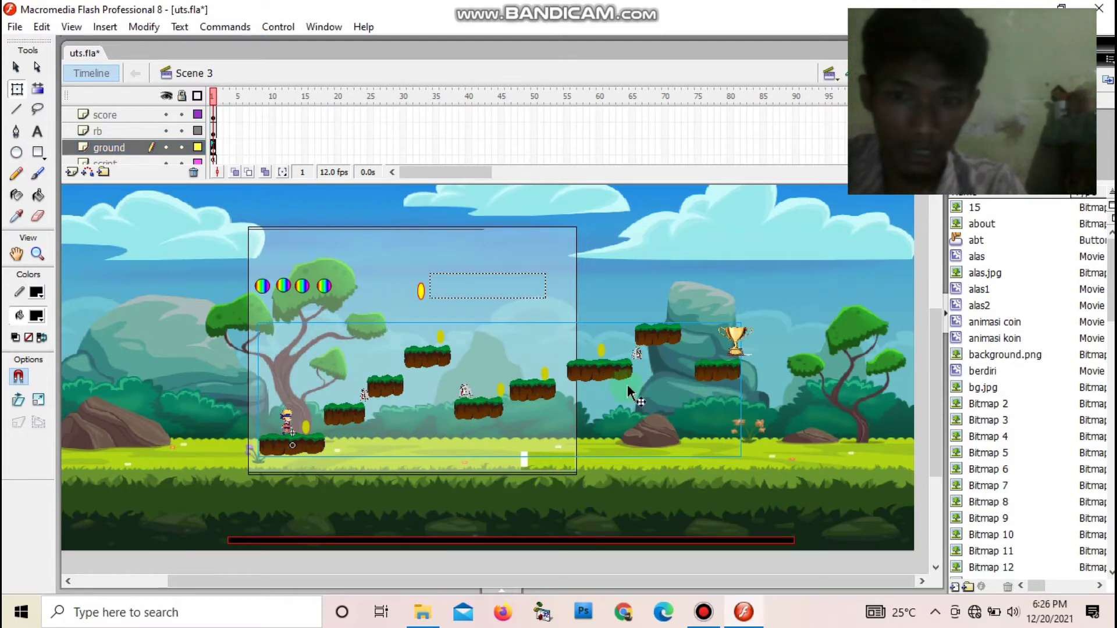
double_click(704, 372)
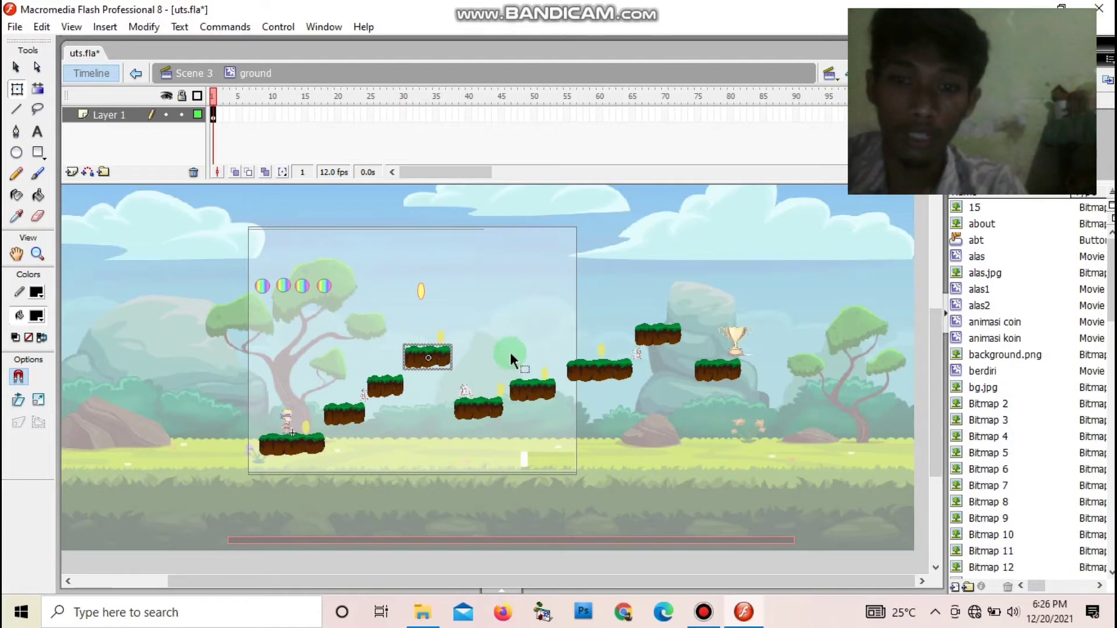
Step: Widen the platform beneath the trophy slightly with Free Transform and return to Scene 3
left_click(720, 377)
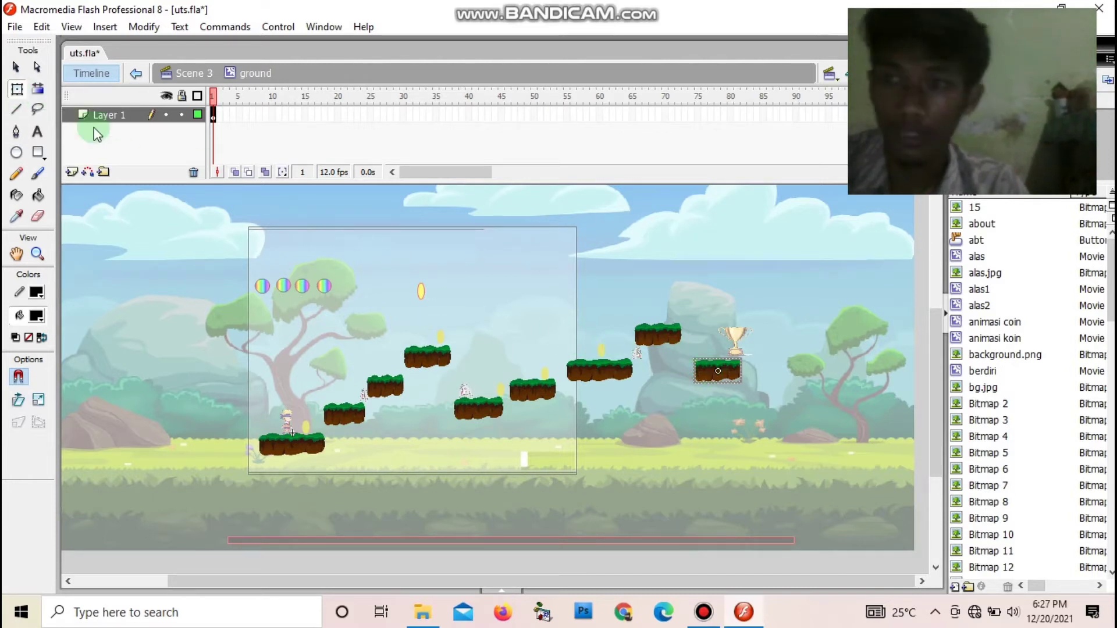
left_click(18, 90)
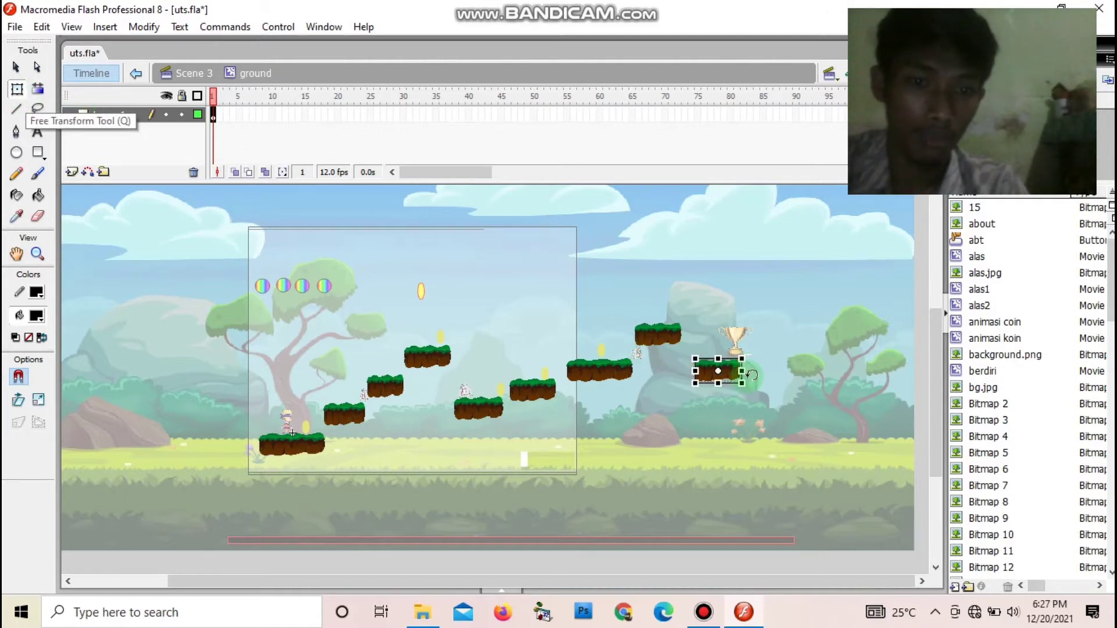
mouse_move(741, 371)
left_mouse_down()
mouse_move(763, 370)
mouse_move(747, 370)
left_mouse_up()
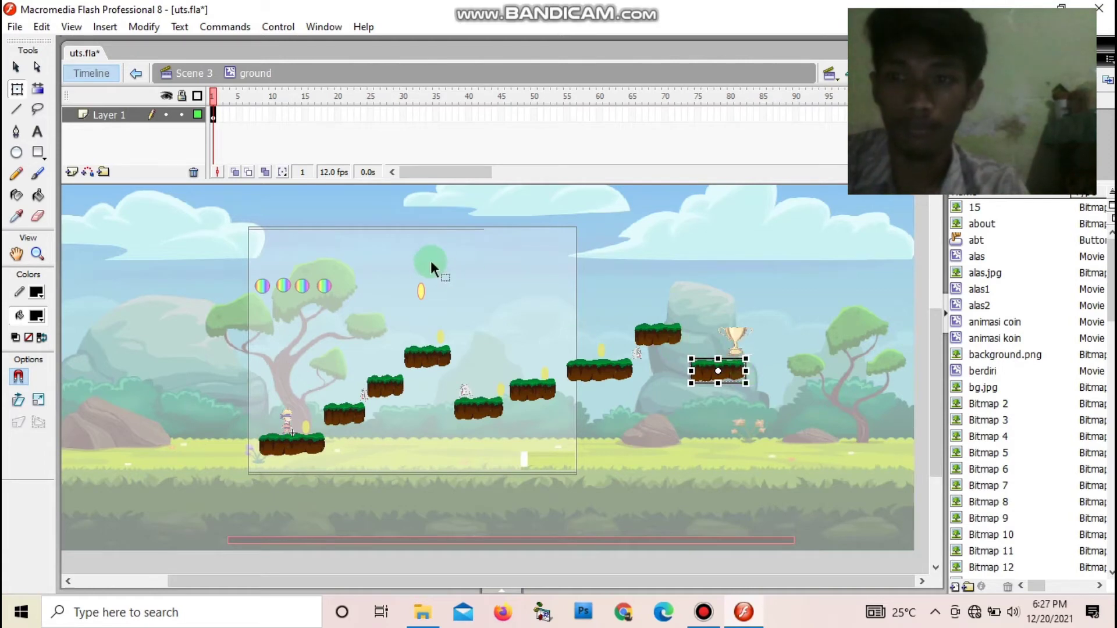
left_click(195, 74)
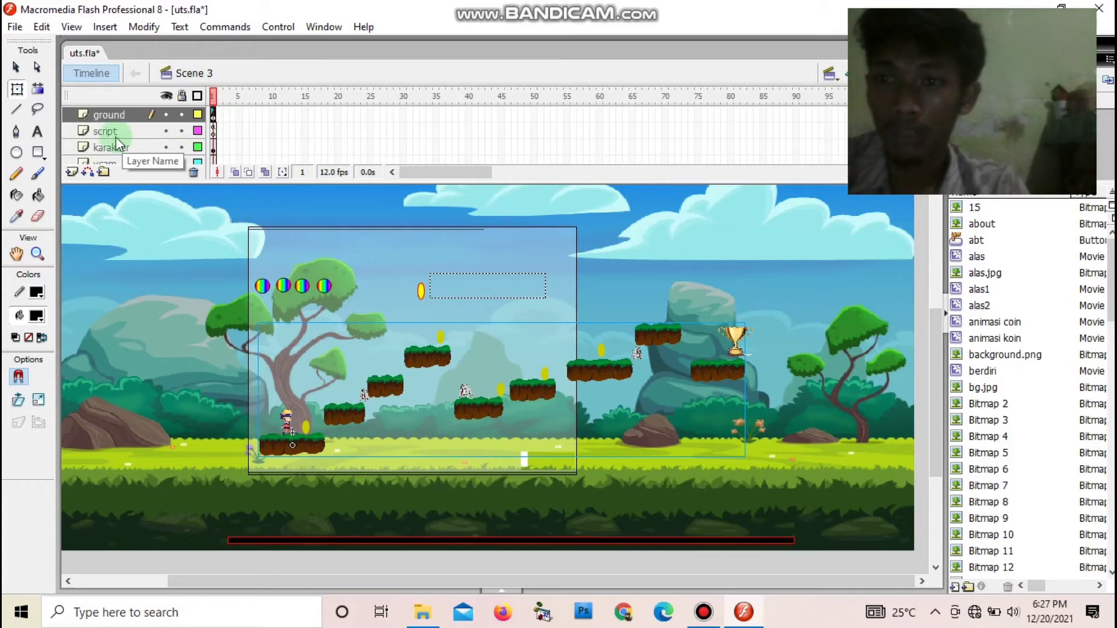
Step: Open the ActionScript on the script layer's first frame and read the character's key controls and the coin scoring code
left_click(213, 131)
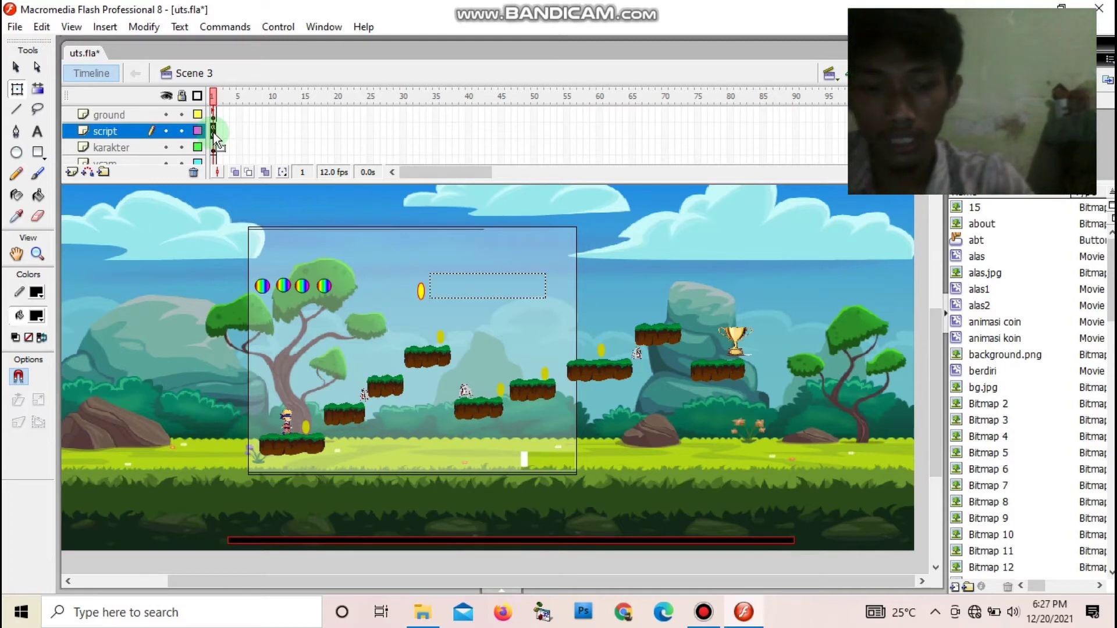
key("F9")
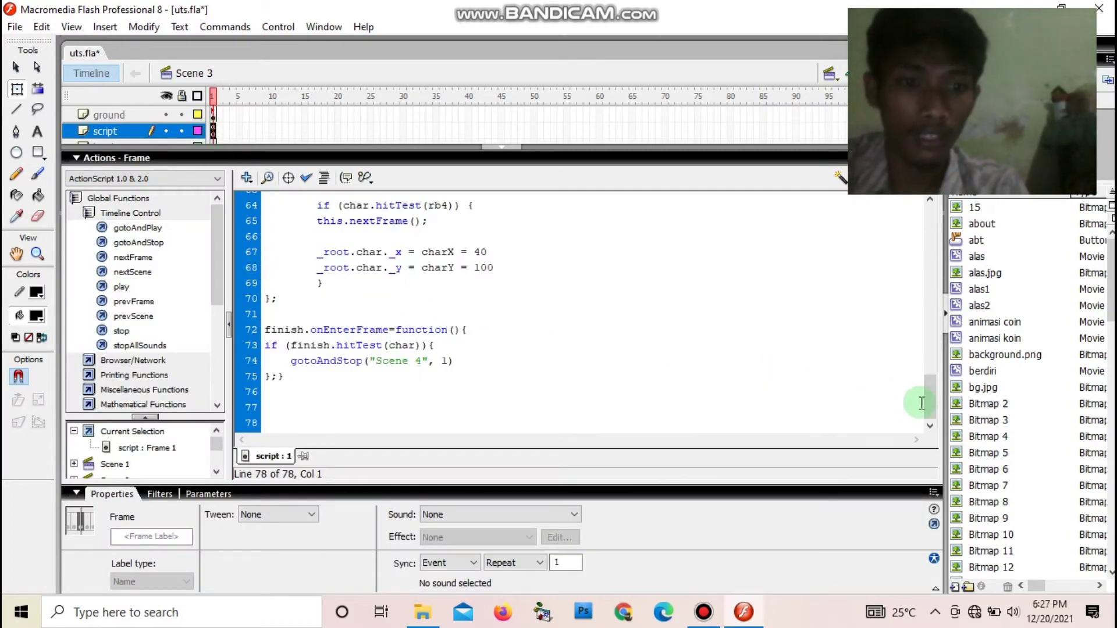
left_click_drag(931, 403, 933, 219)
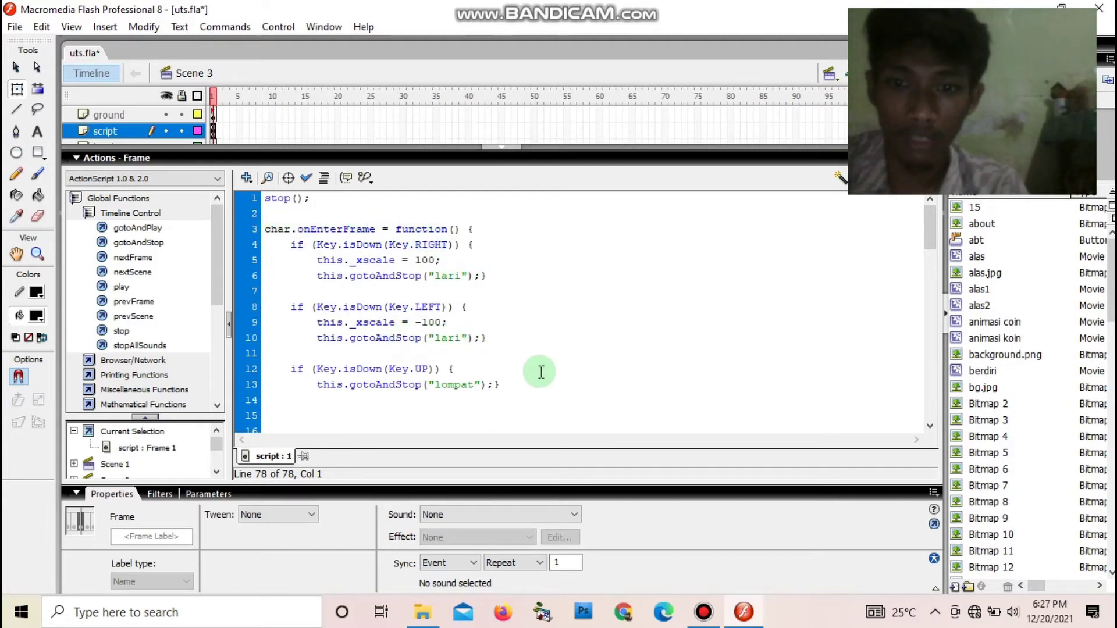
left_click(929, 430)
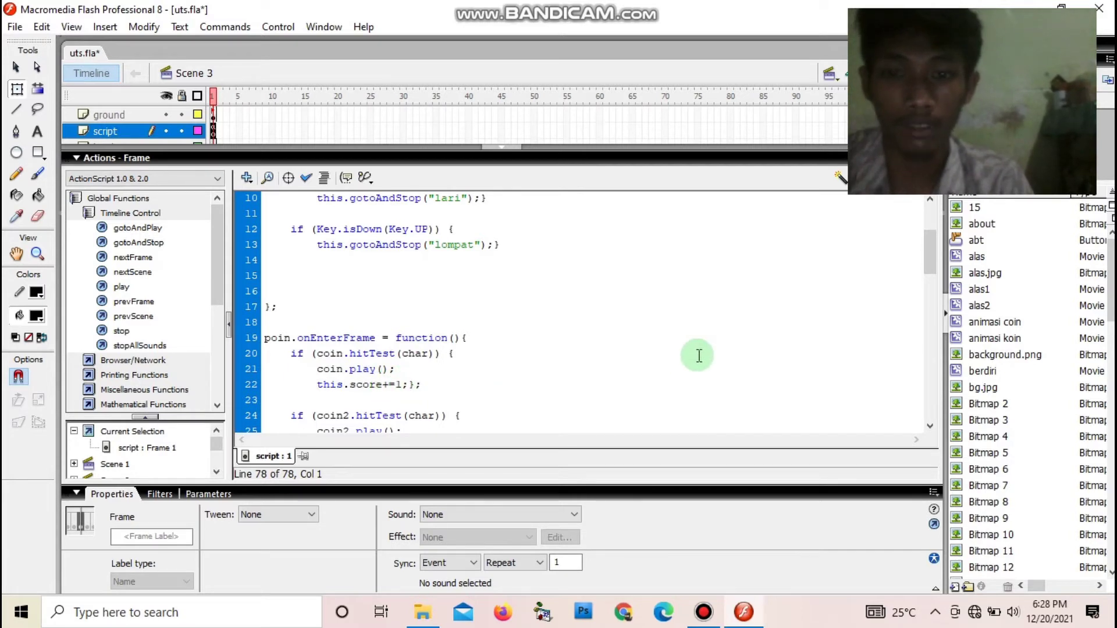
left_click_drag(929, 431, 929, 433)
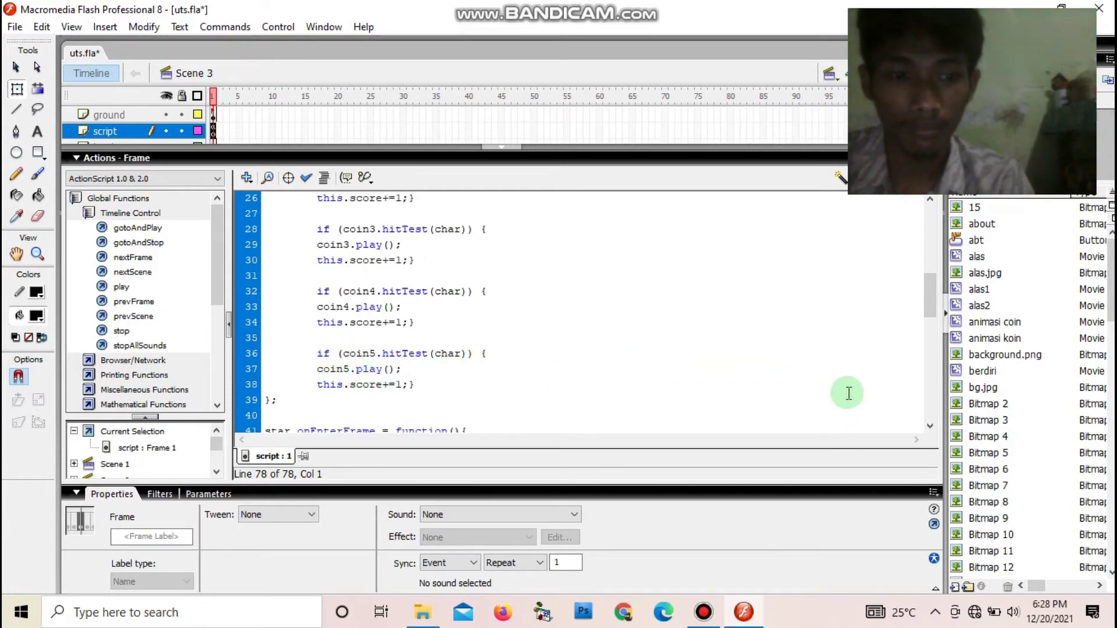
Step: Read the star function's code that handles the character's collisions with the rb obstacles
left_click(929, 427)
left_click(929, 427)
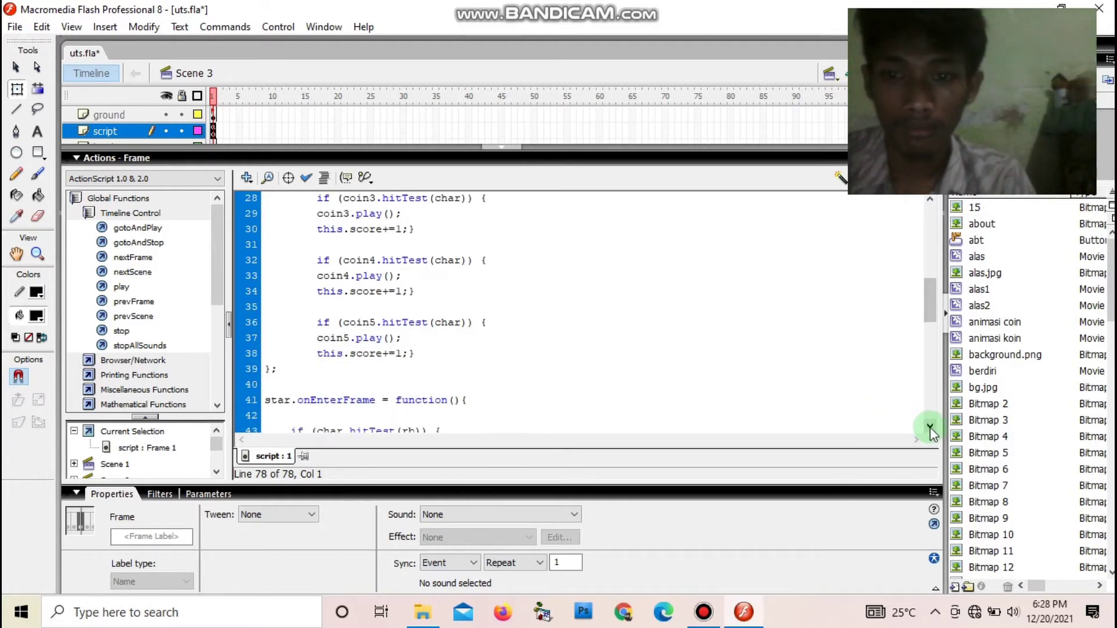
left_click(930, 427)
left_click(929, 427)
left_click(929, 427)
left_click(929, 426)
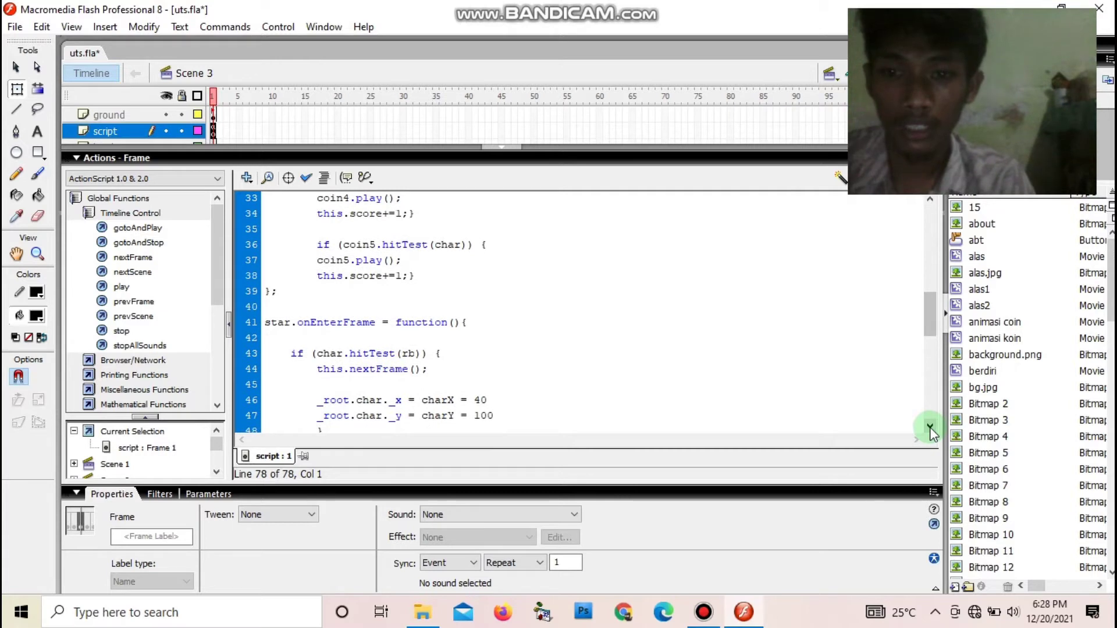
left_click(930, 427)
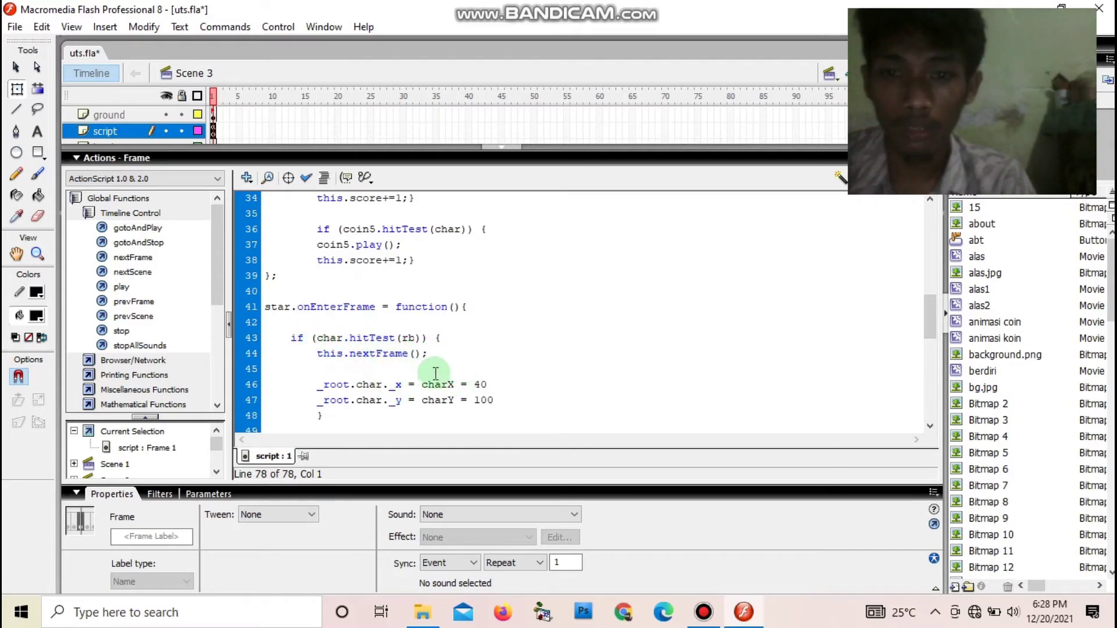
left_click(929, 428)
left_click_drag(929, 428, 929, 430)
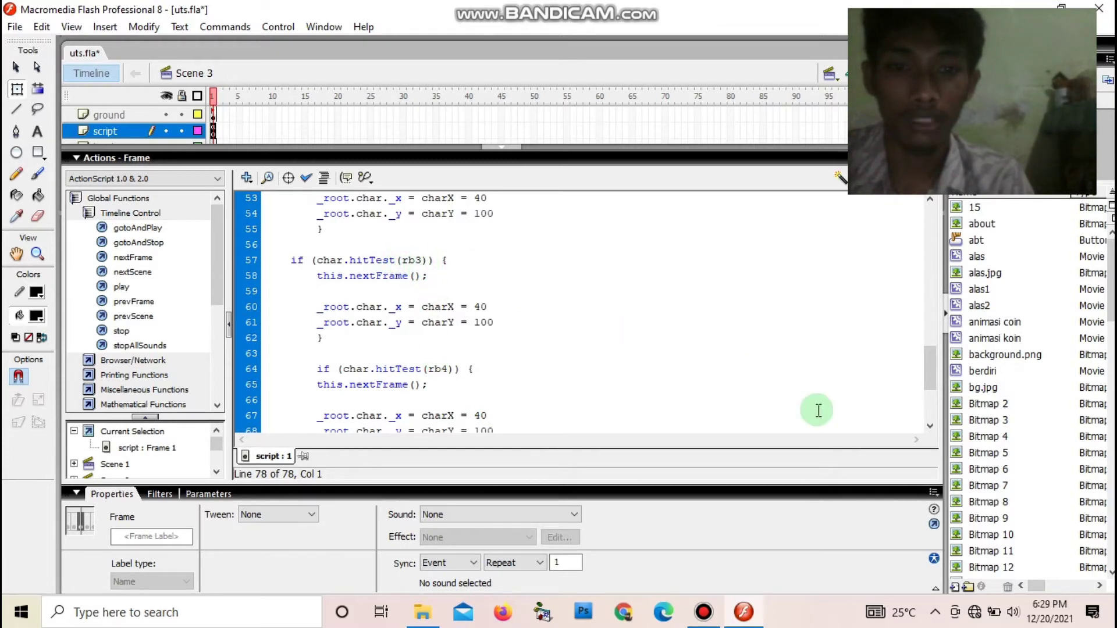
Step: Read the rest of the script through the finish function's scene change code, and return to the stage
left_click(930, 427)
left_click(930, 426)
left_click(930, 426)
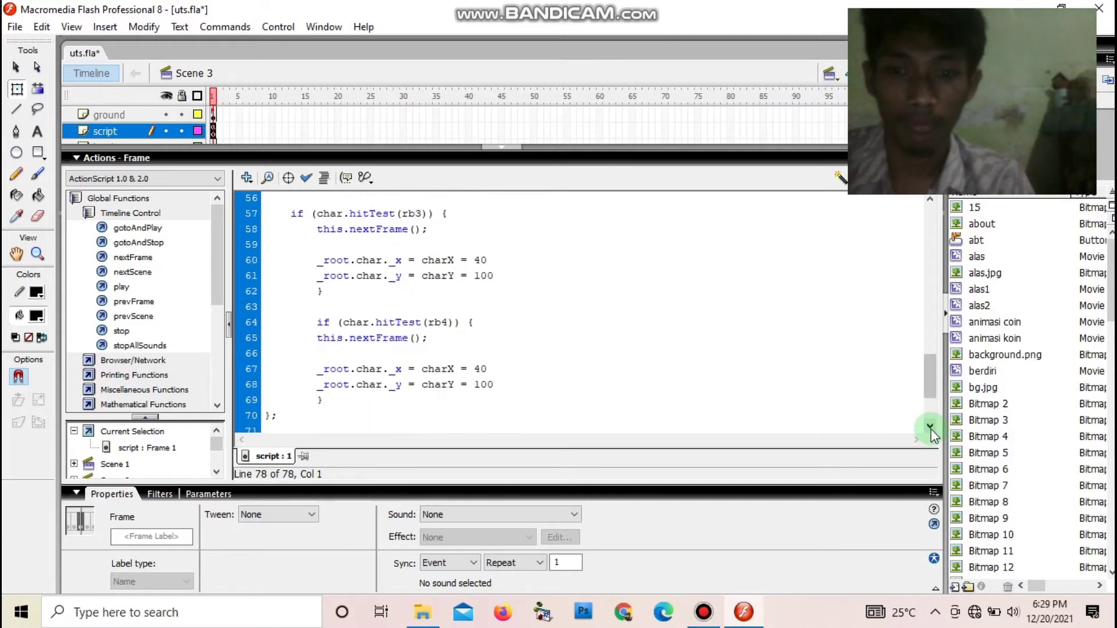
left_click(930, 426)
left_click(930, 427)
left_click(930, 427)
left_click(930, 426)
left_click(930, 427)
left_click(930, 426)
left_click(930, 426)
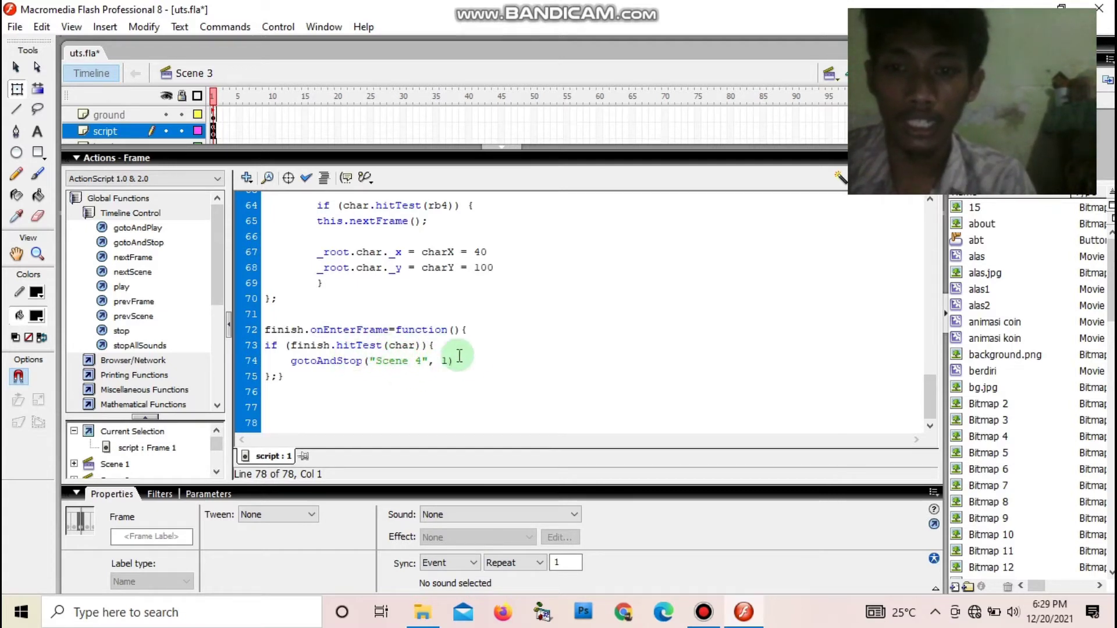
left_click(505, 149)
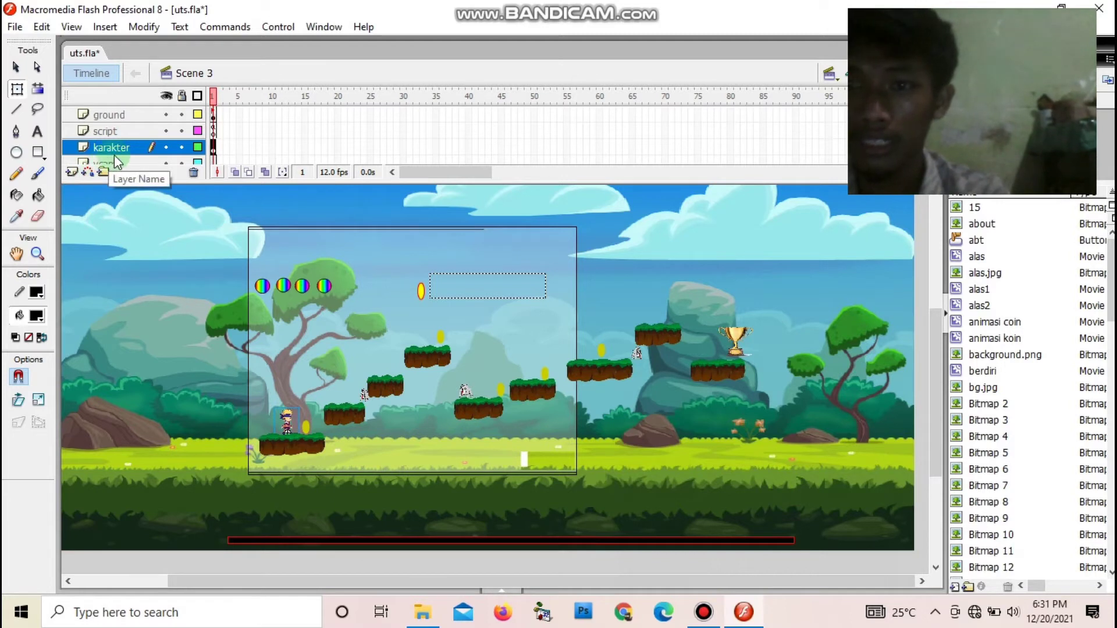
Step: Select the karakter layer's first frame and open the character's karakter symbol and its nested berdiri clip
left_click(214, 150)
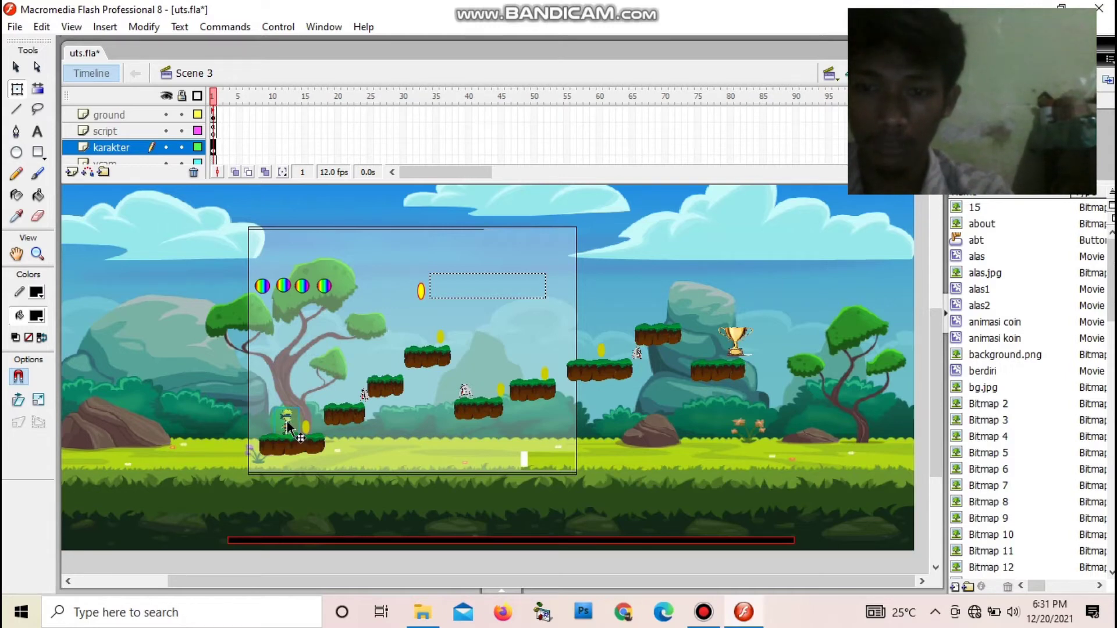
double_click(286, 428)
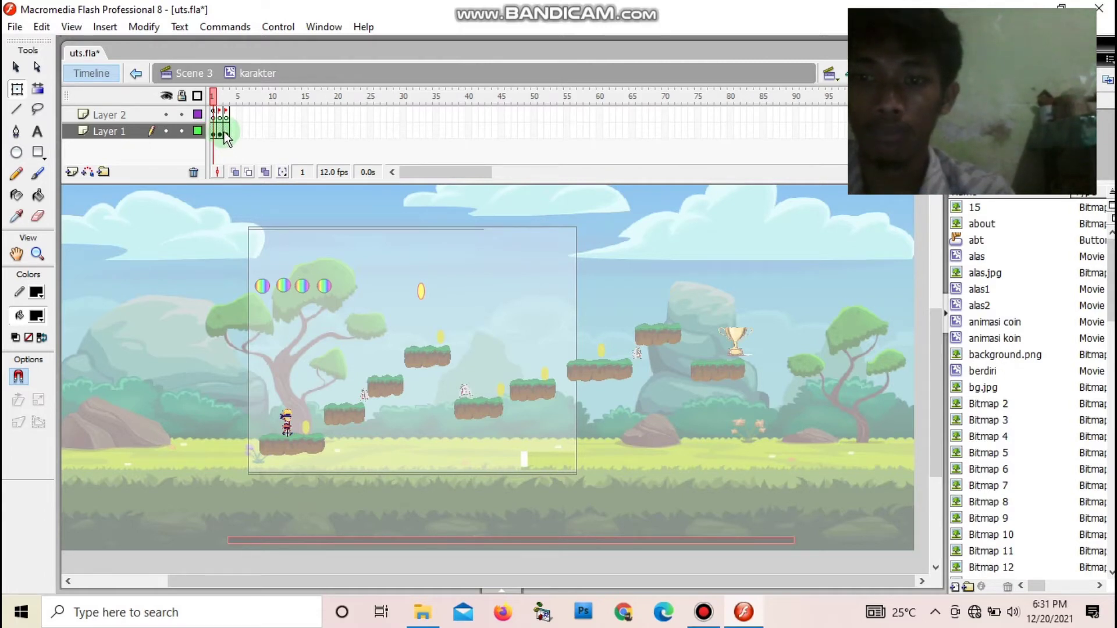
double_click(288, 425)
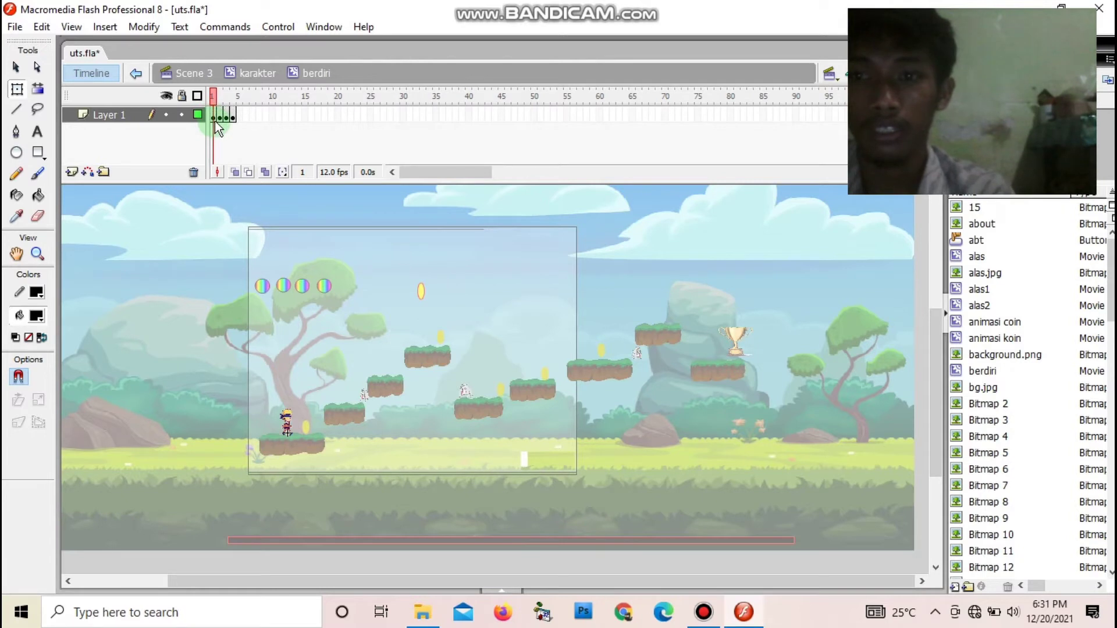
Step: Examine the frames of the berdiri clip and preview its standing animation at a closer zoom
left_click_drag(214, 121, 221, 125)
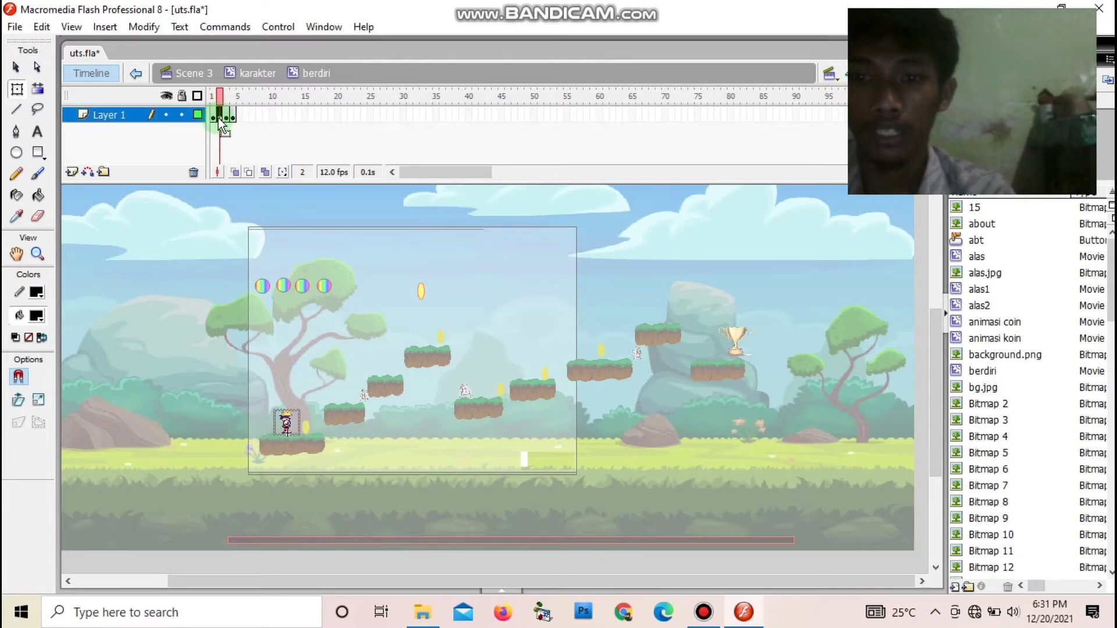
left_click(215, 119)
left_click_drag(214, 119, 221, 128)
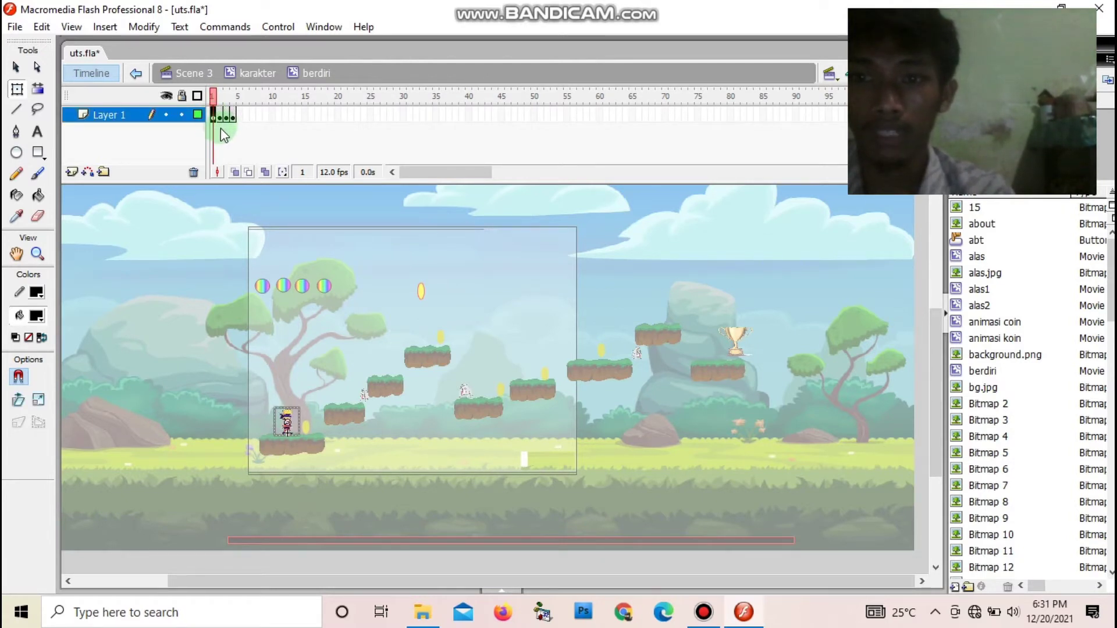
key("Return")
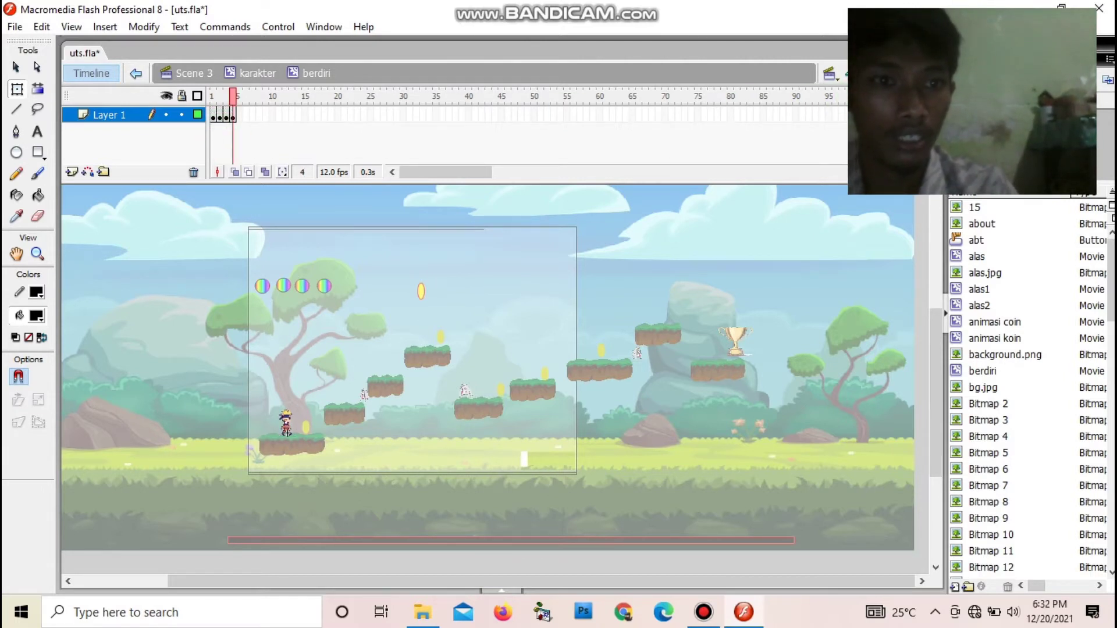
key("ctrl+=")
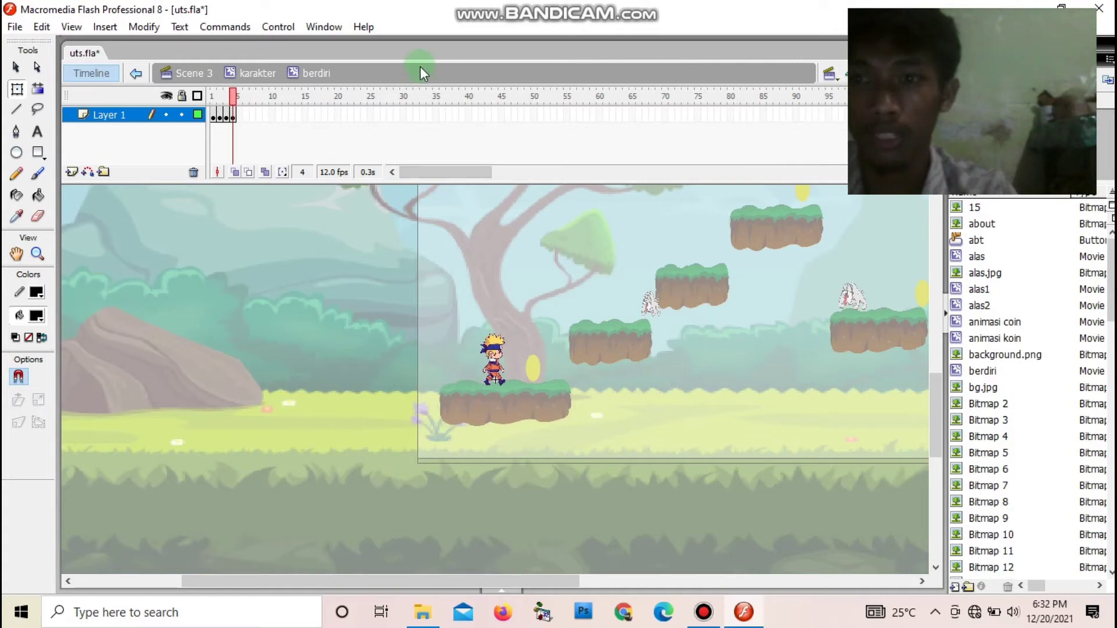
Step: Return to the karakter symbol, open the lari clip on Layer 1's second frame and preview its running animation
left_click(247, 76)
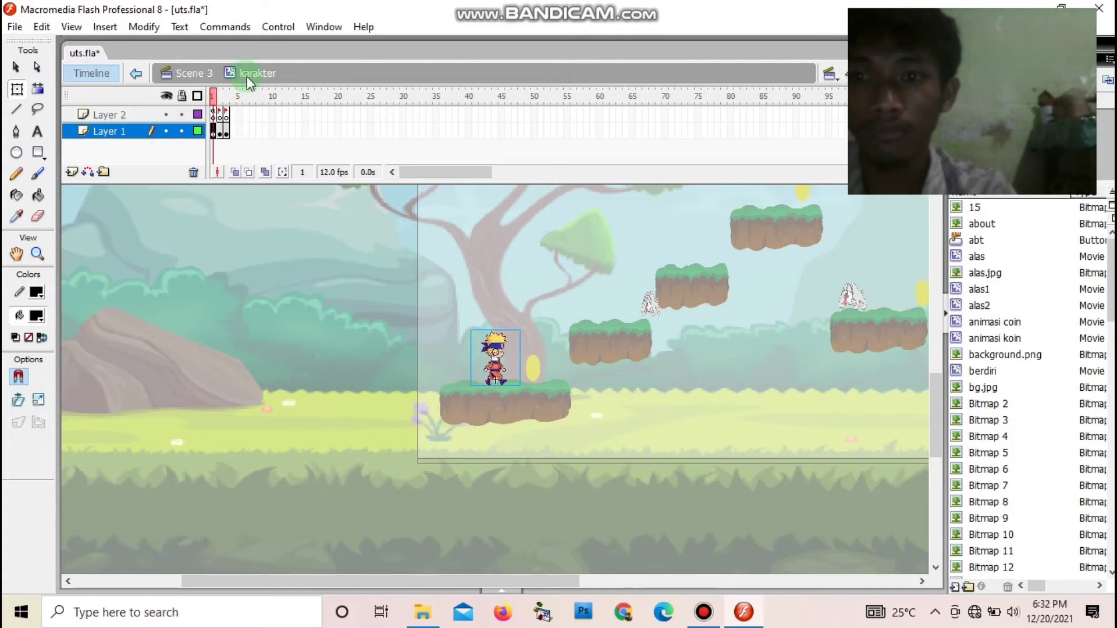
left_click(221, 135)
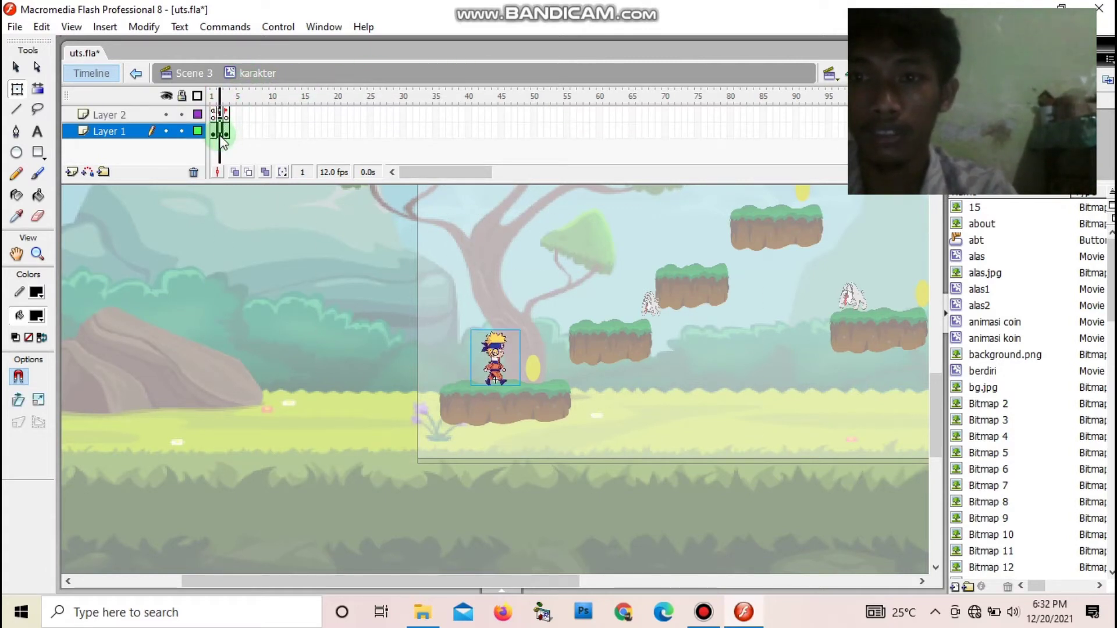
left_click(511, 384)
double_click(511, 384)
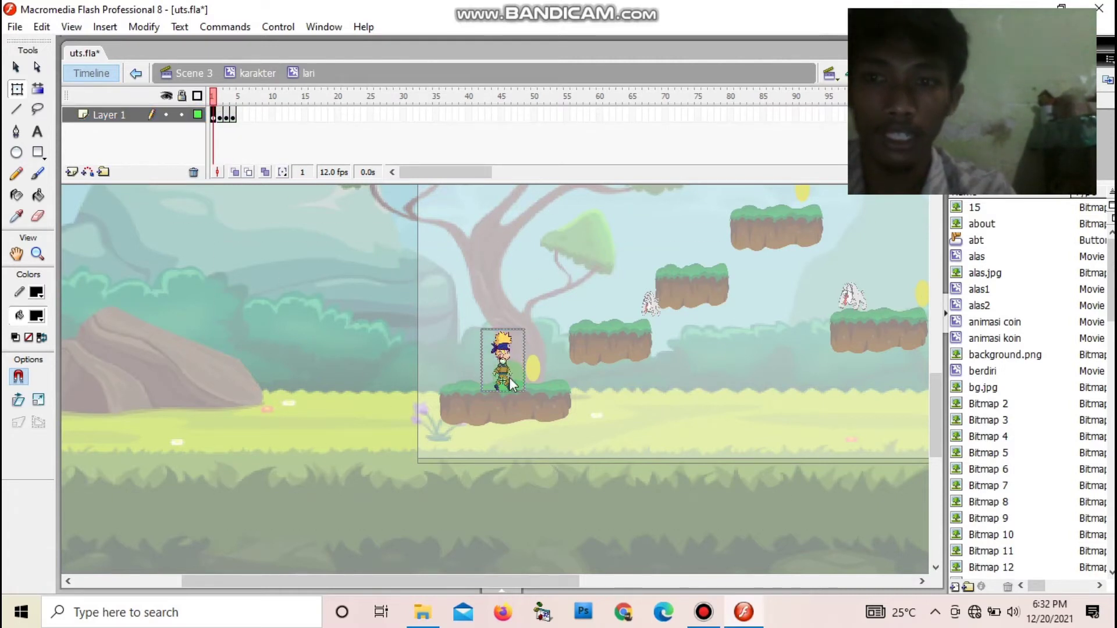
key("Return")
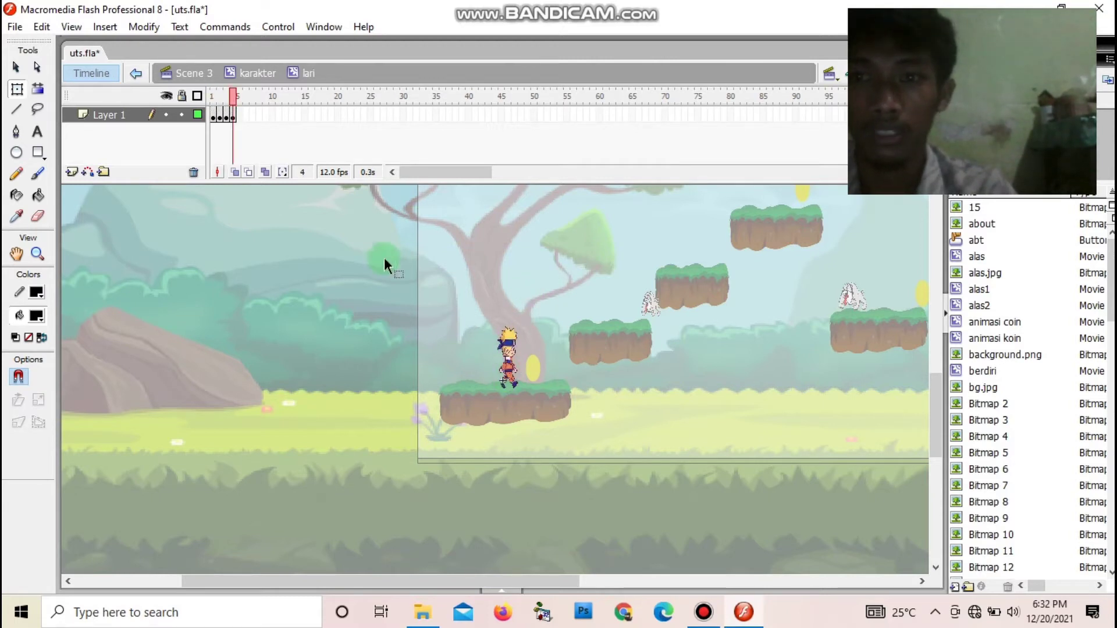
Step: Return to the karakter symbol, inspect the pose on Layer 1's third frame and go back to Scene 3
left_click(264, 75)
left_click(219, 157)
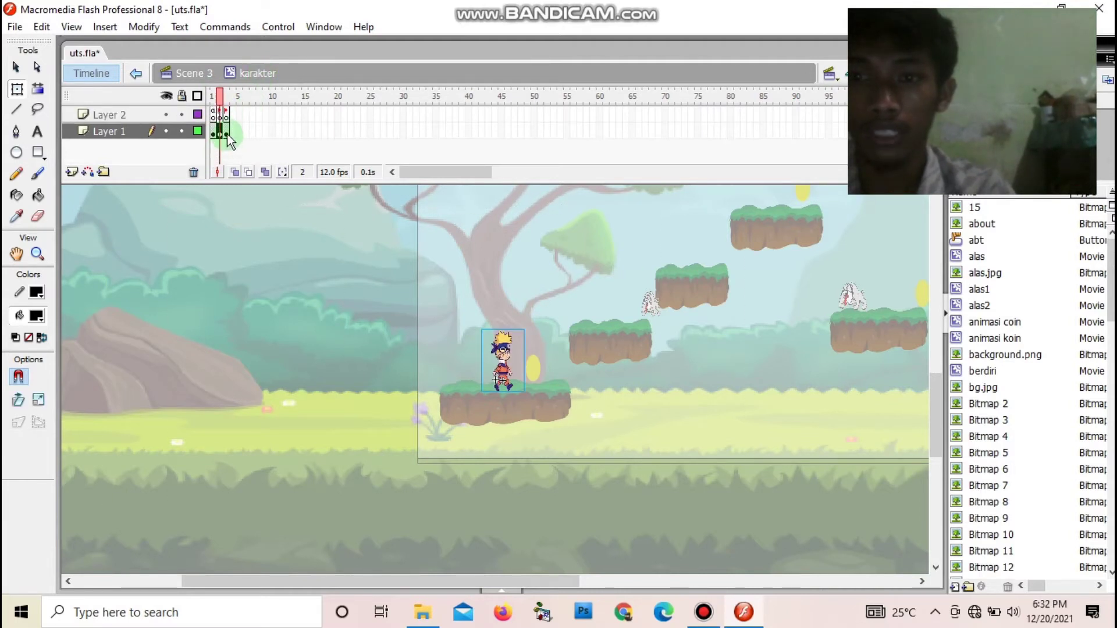
left_click(227, 132)
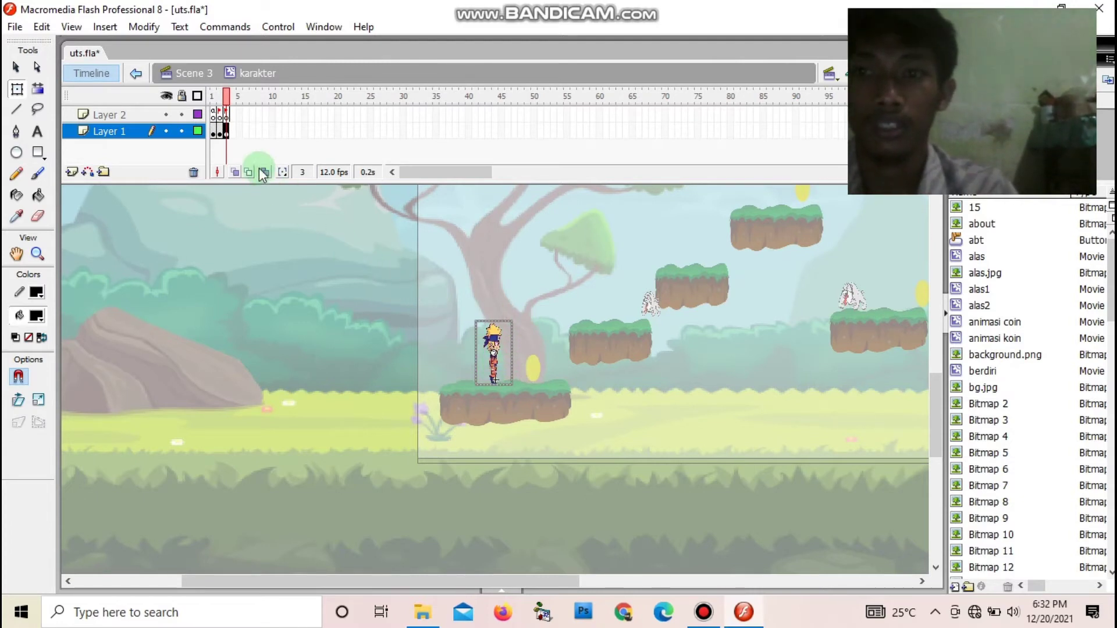
left_click(209, 77)
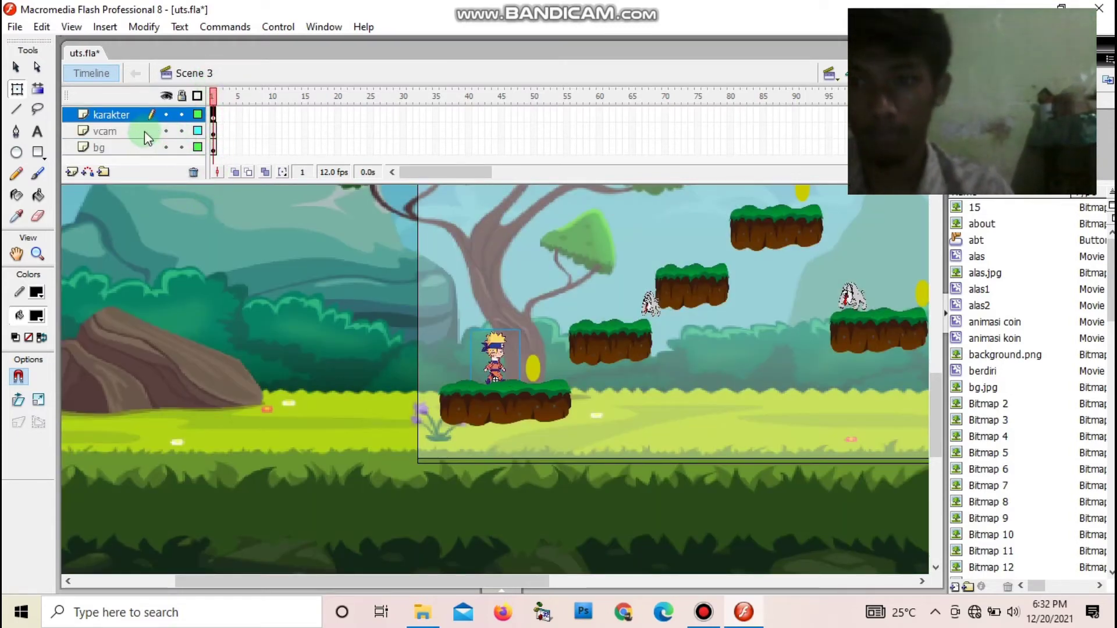
Step: Select the vcam layer's first frame to examine its camera area across the whole level, and select the bg layer's contents
left_click_drag(213, 116, 214, 142)
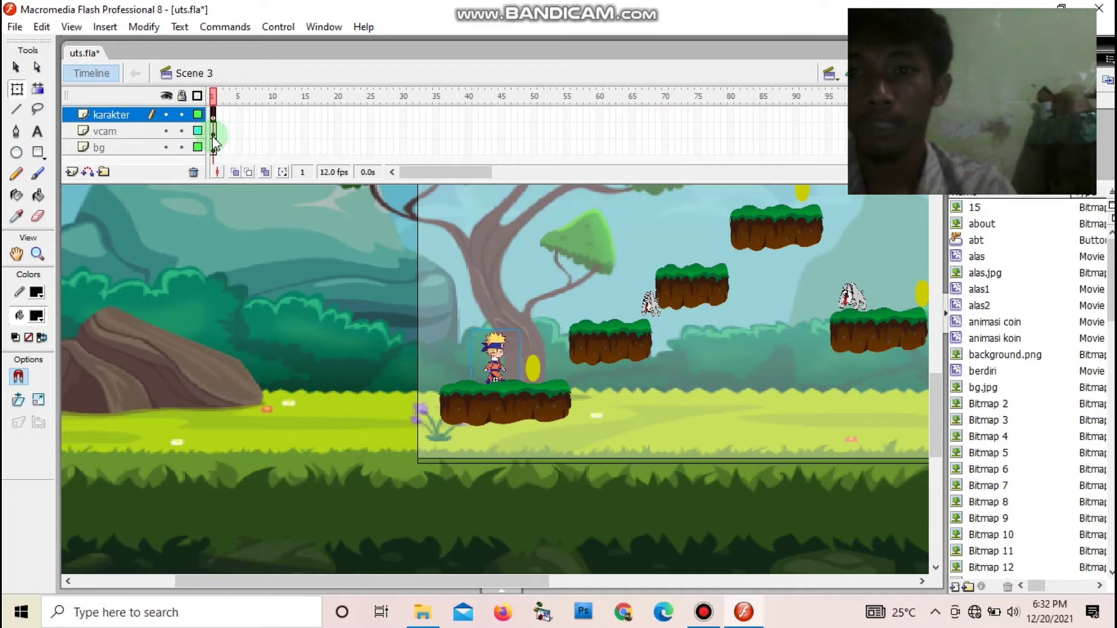
left_click(214, 137)
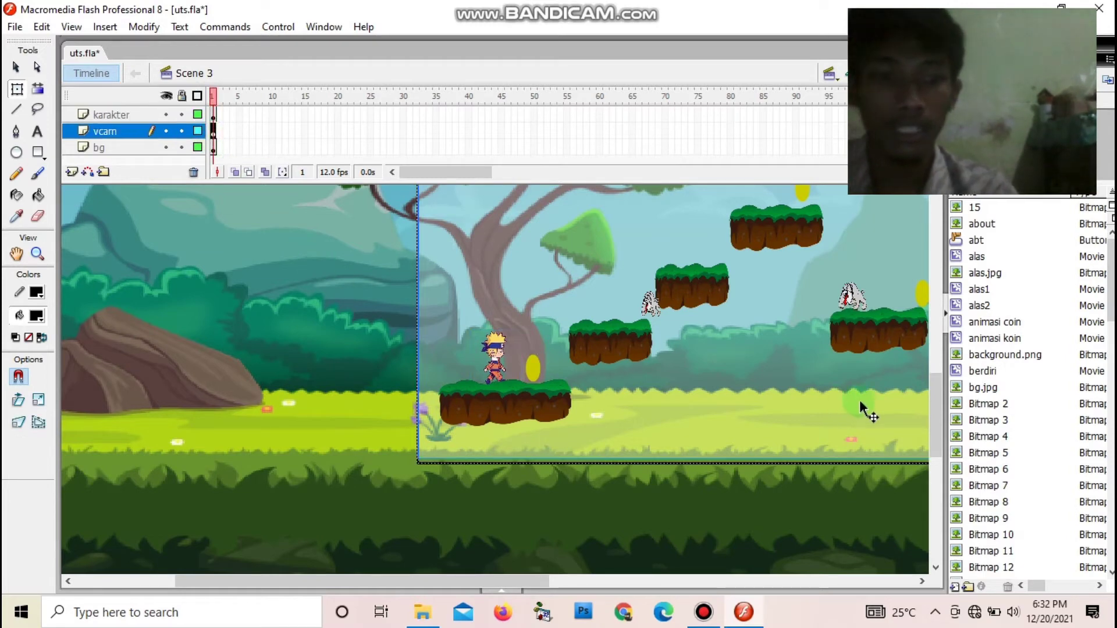
left_click_drag(942, 413, 937, 380)
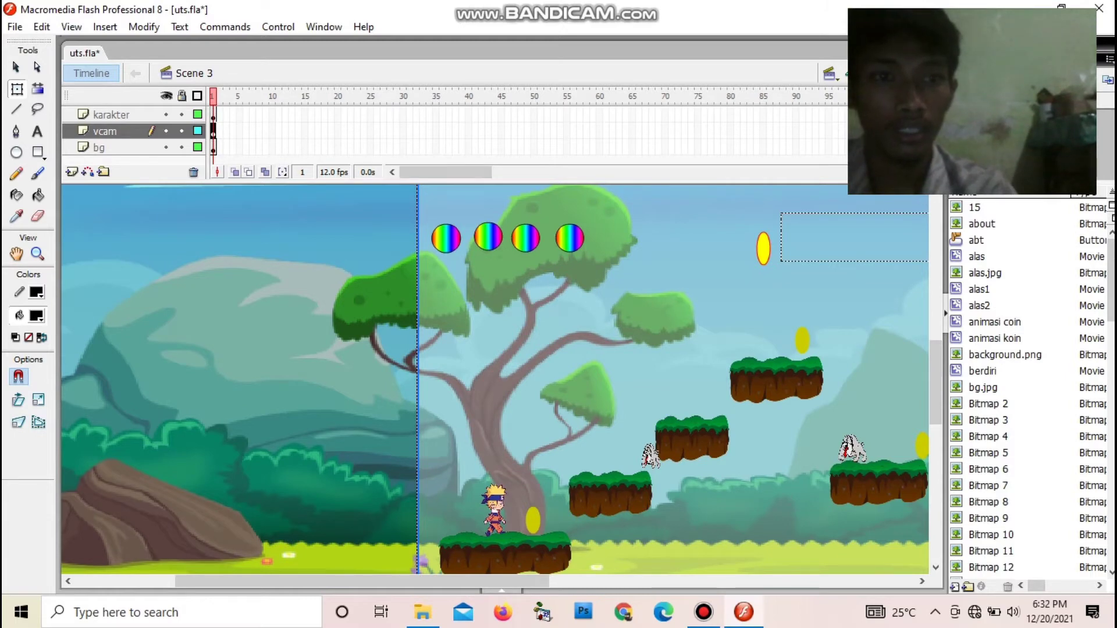
key("ctrl+minus")
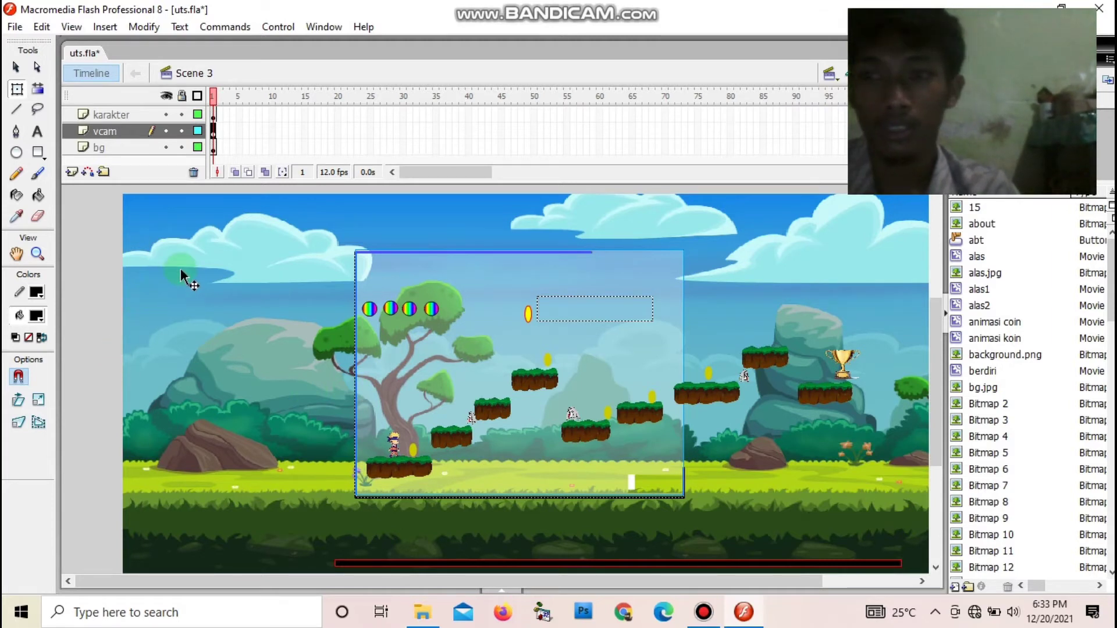
left_click(127, 146)
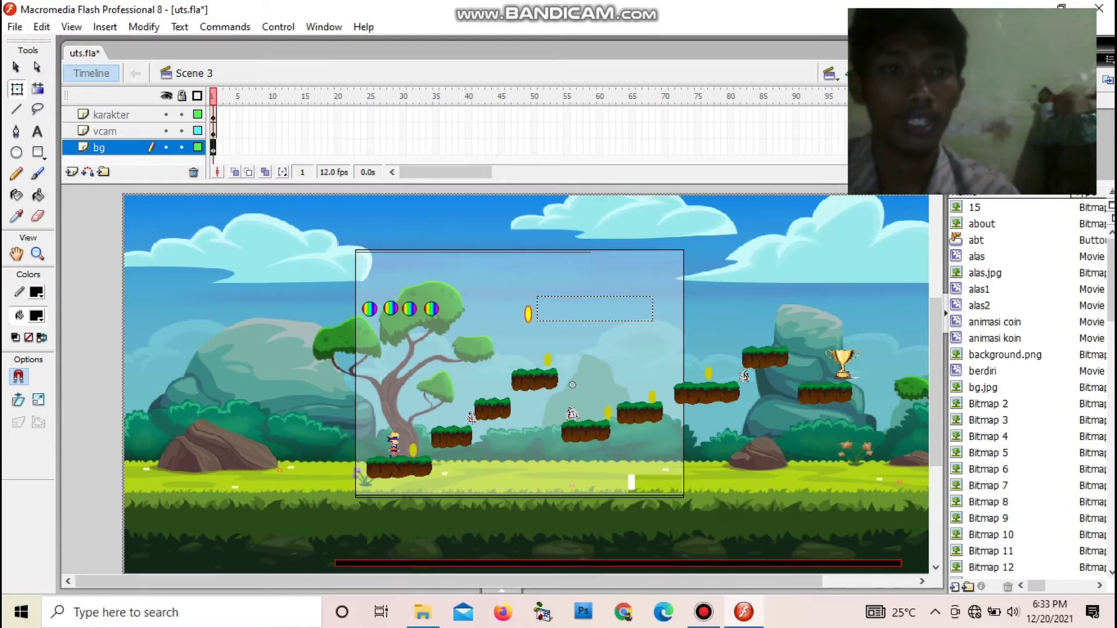
Step: Switch to Scene 4 and read the PLAY button's release script, and return to the stage
left_click(836, 78)
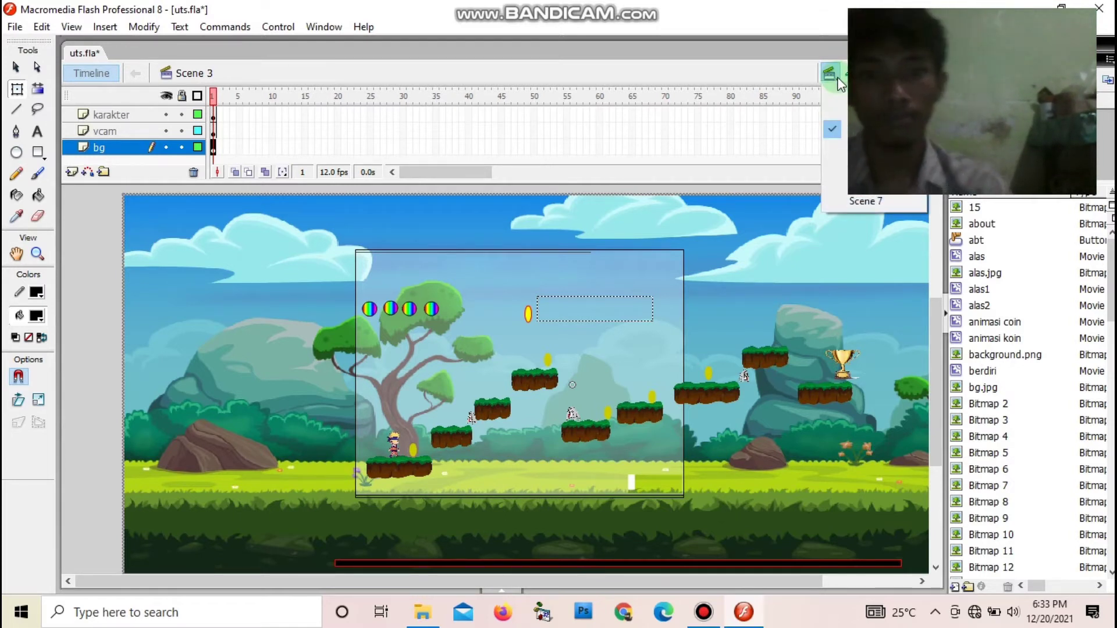
left_click(840, 145)
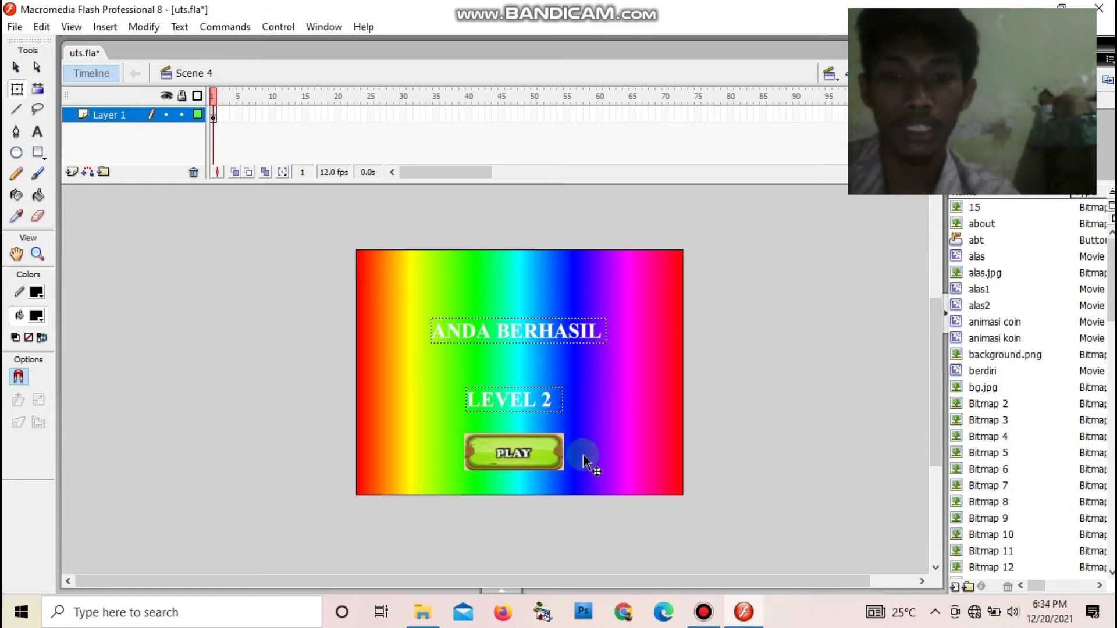
left_click(506, 453)
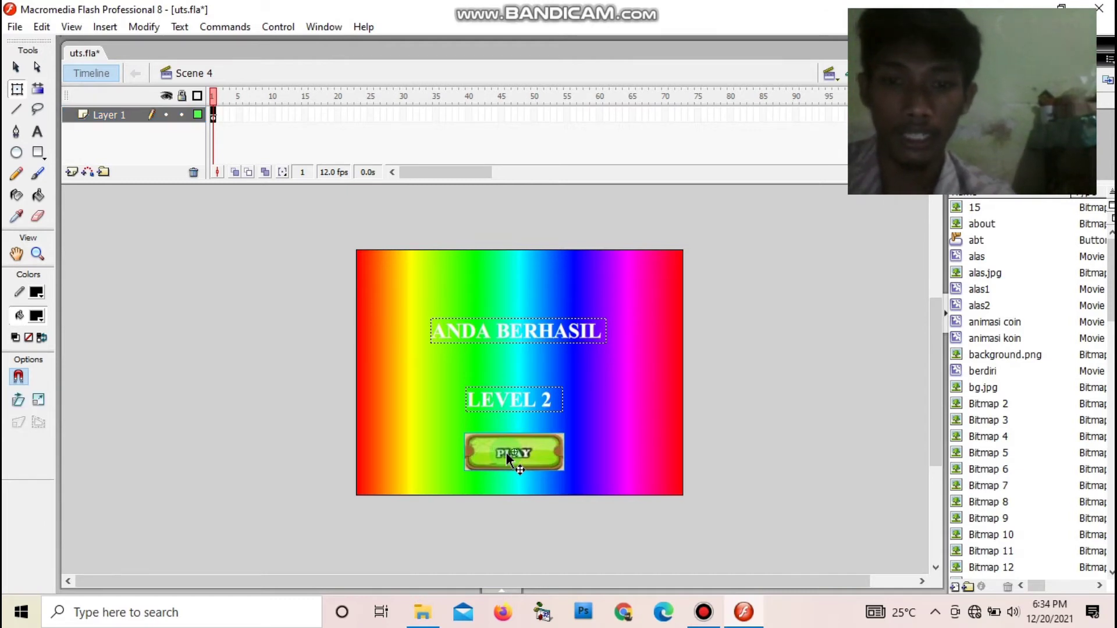
right_click(506, 453)
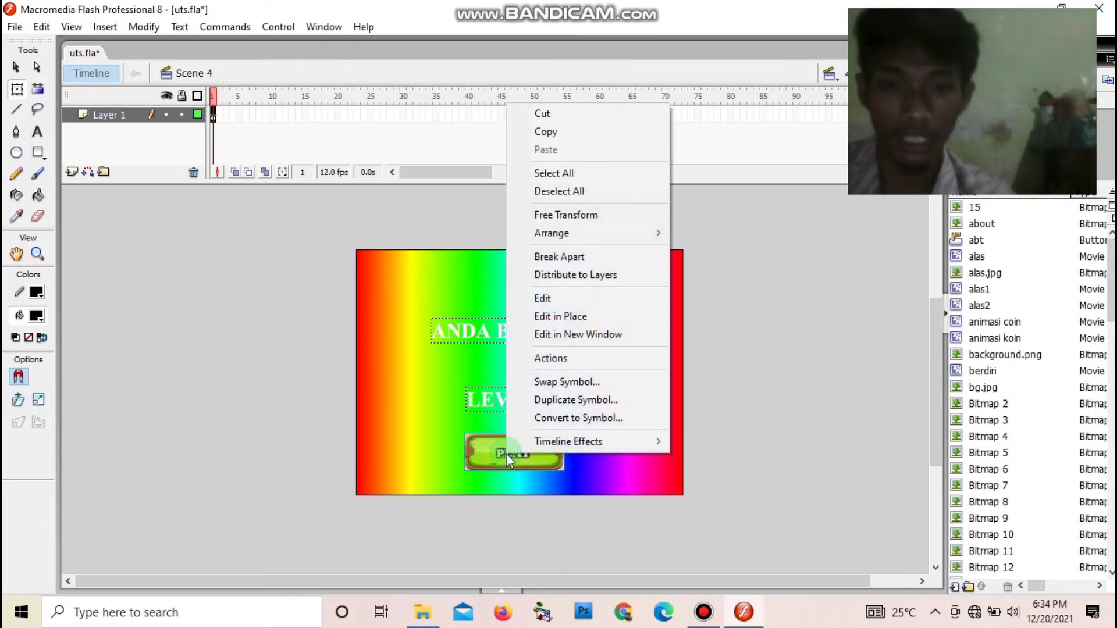
left_click(566, 362)
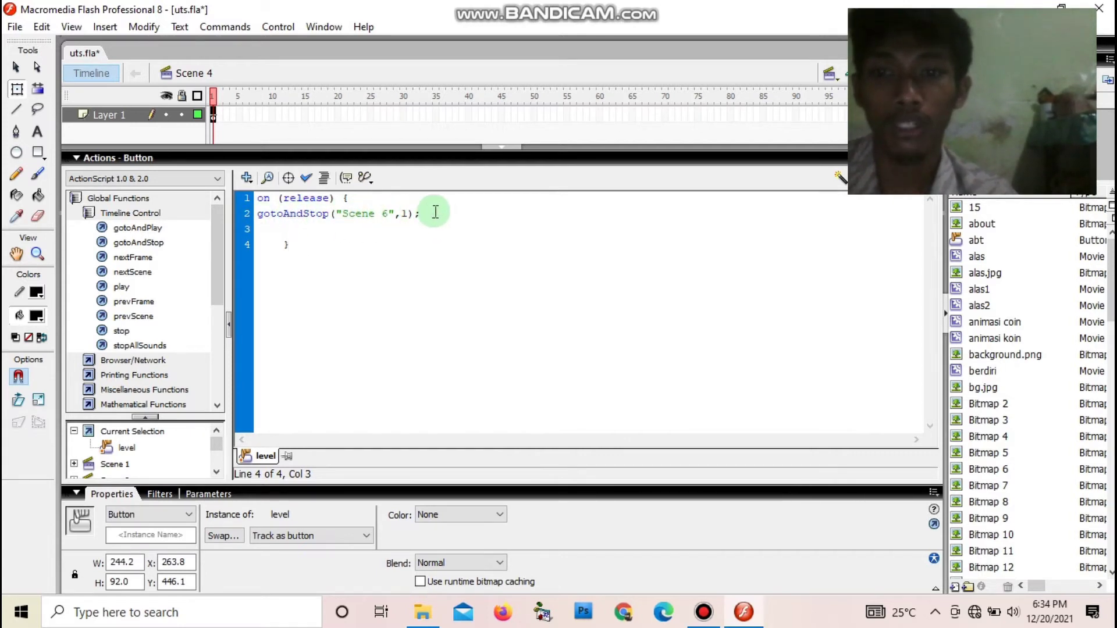
left_click(501, 148)
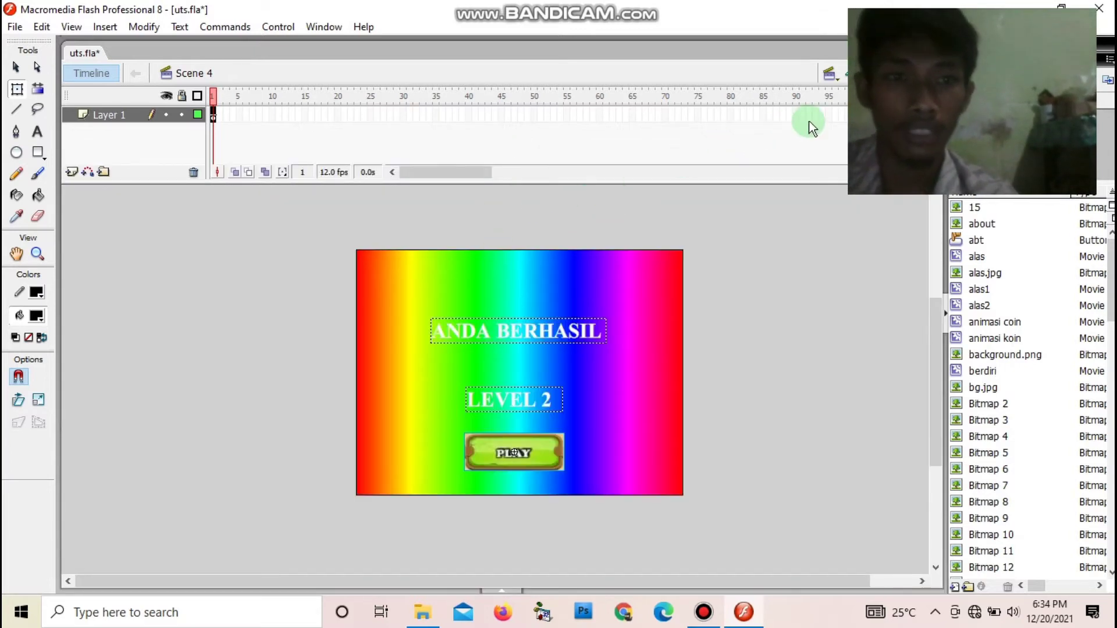
Step: Switch to Scene 5 with the PETUNJUK instructions, read the QUIT button's release script and return to the full stage
left_click(831, 73)
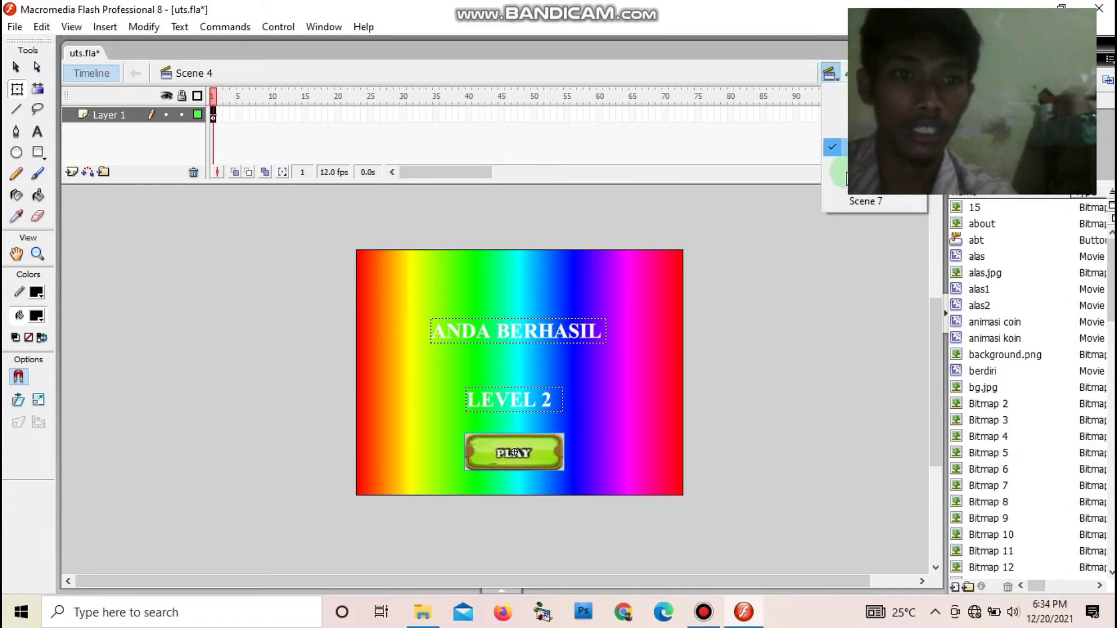
left_click(867, 165)
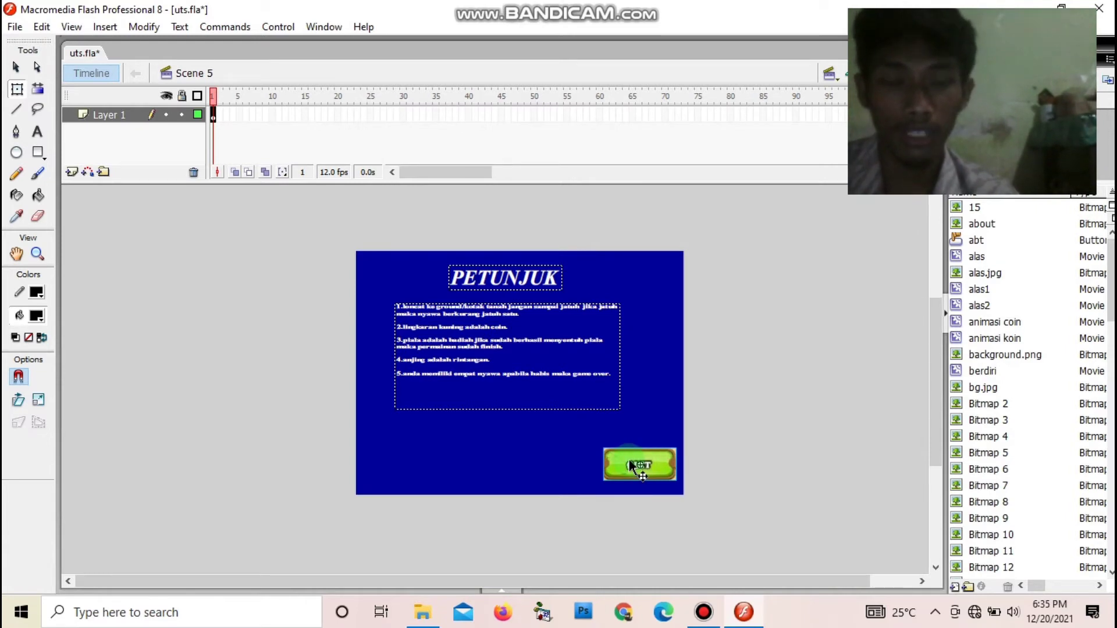
right_click(619, 459)
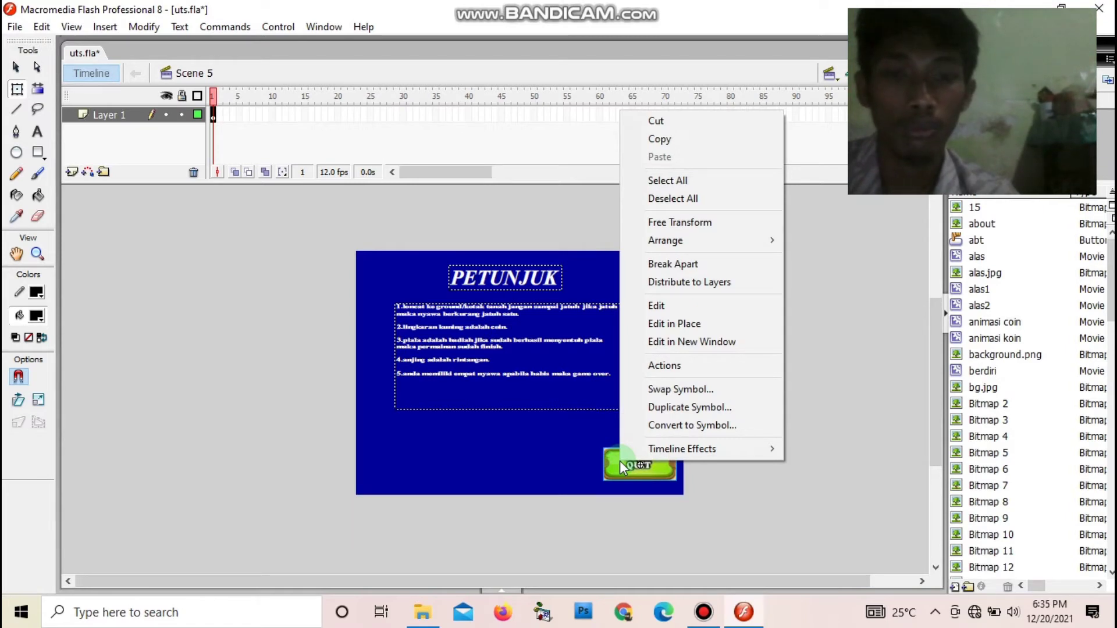
left_click(672, 367)
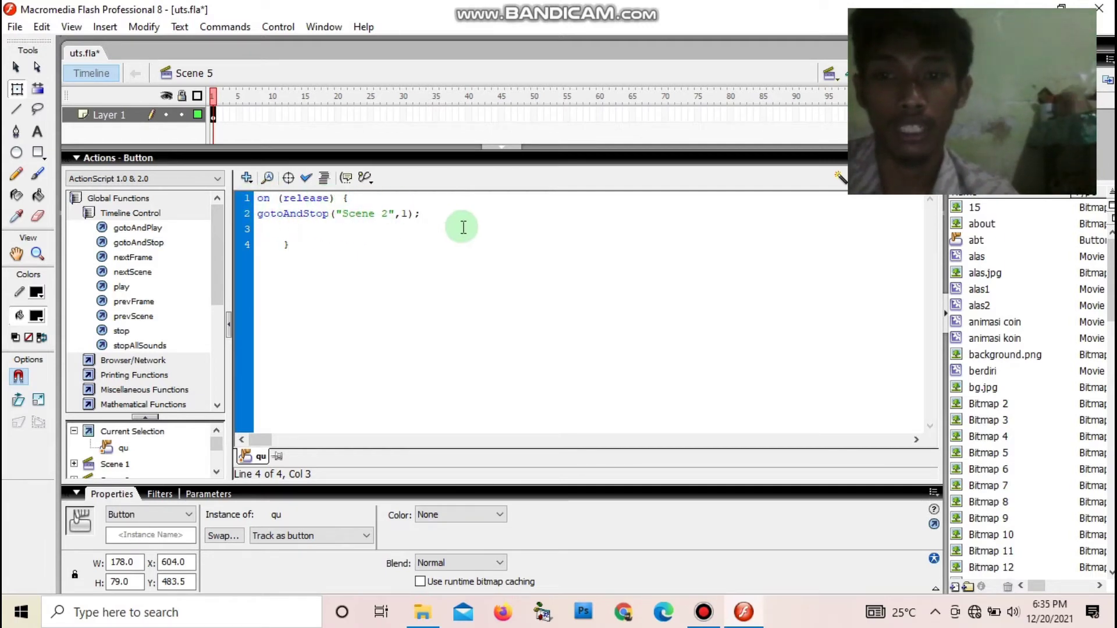
left_click(501, 147)
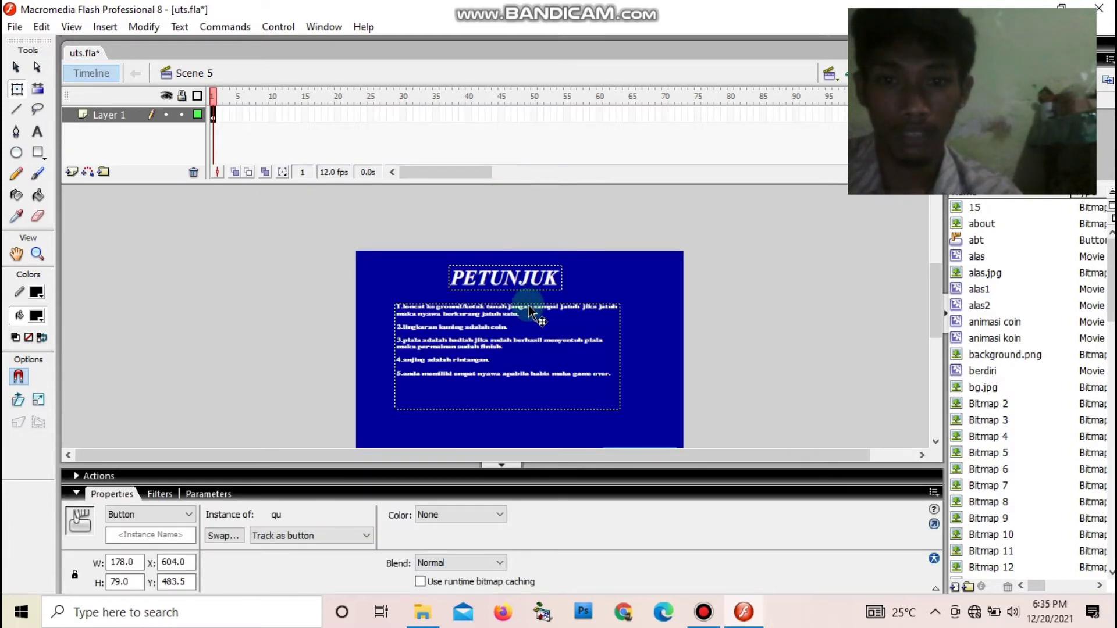
left_click(504, 465)
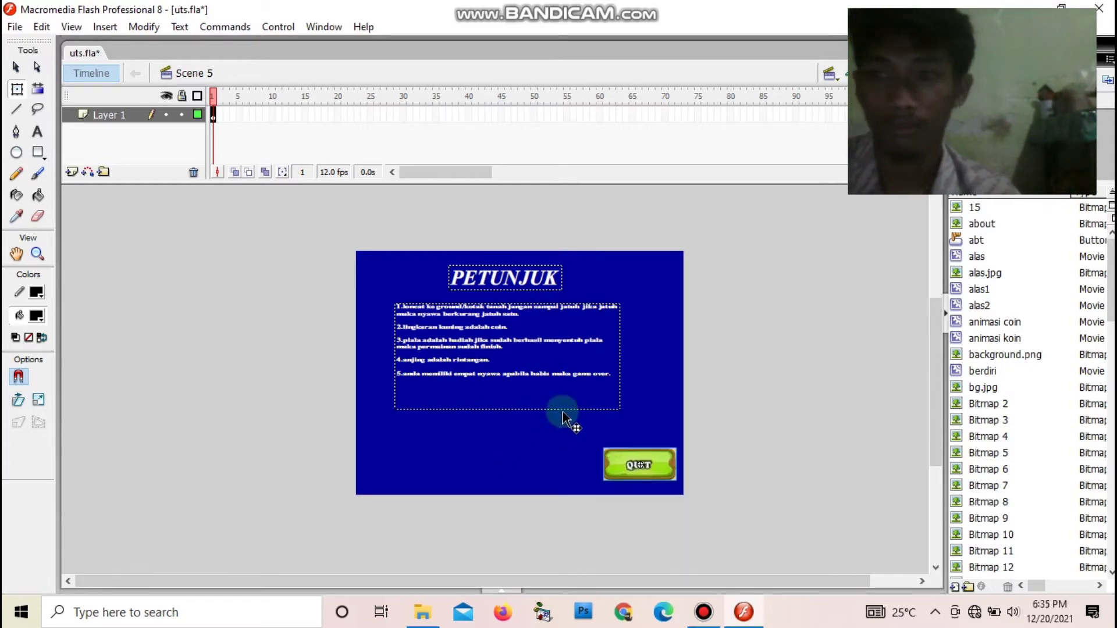
Step: Switch to Scene 6 and examine the layout of the second level down to its lower edge
left_click(829, 73)
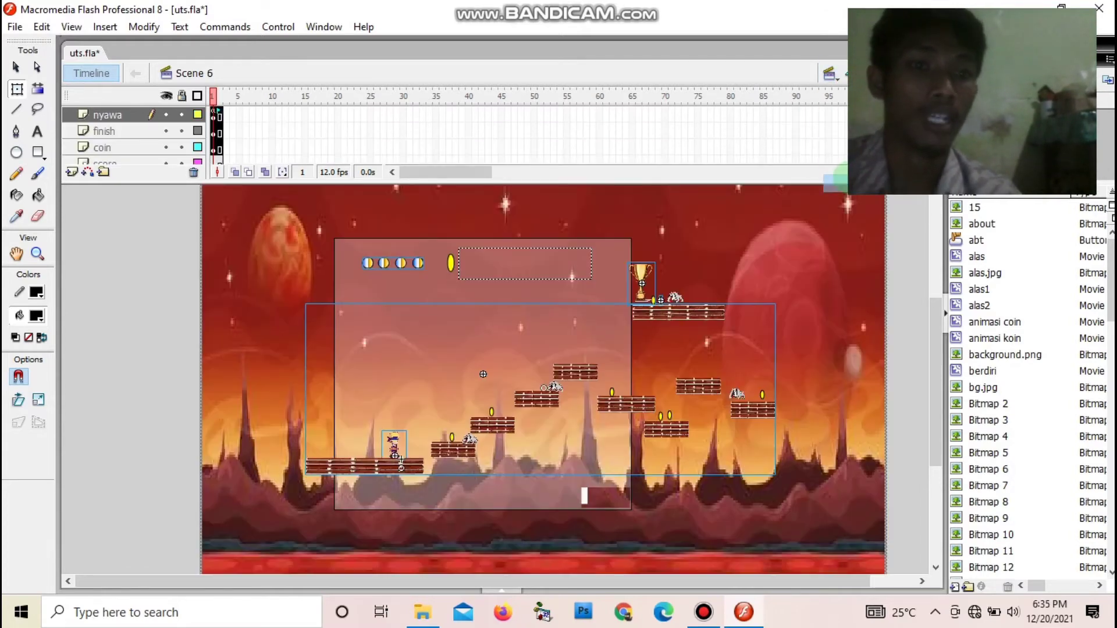
left_click(866, 180)
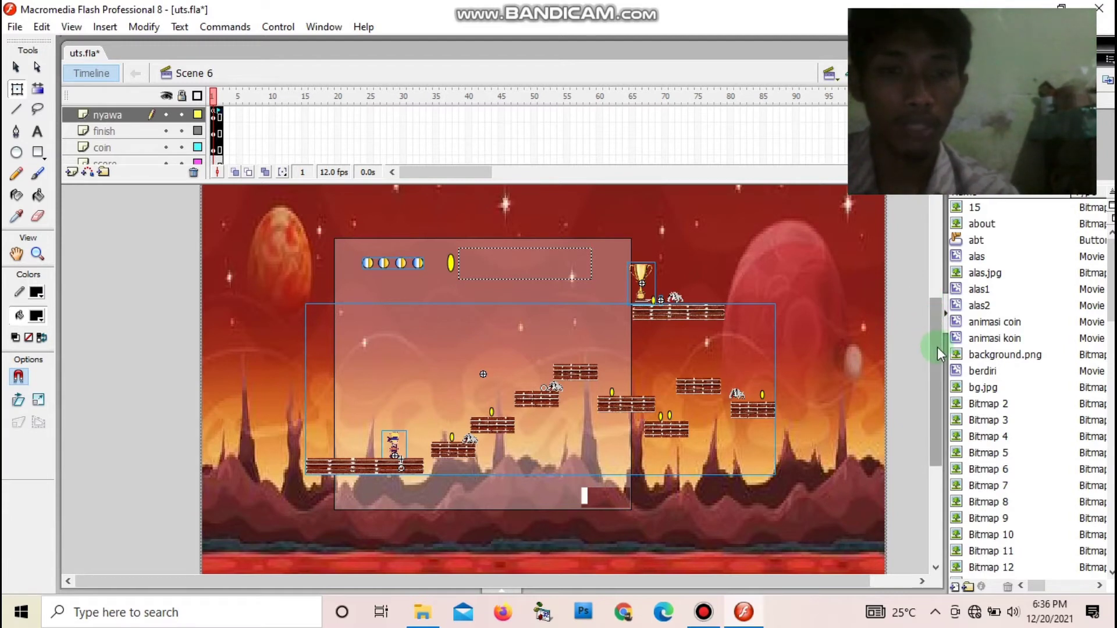
left_click_drag(937, 346, 941, 377)
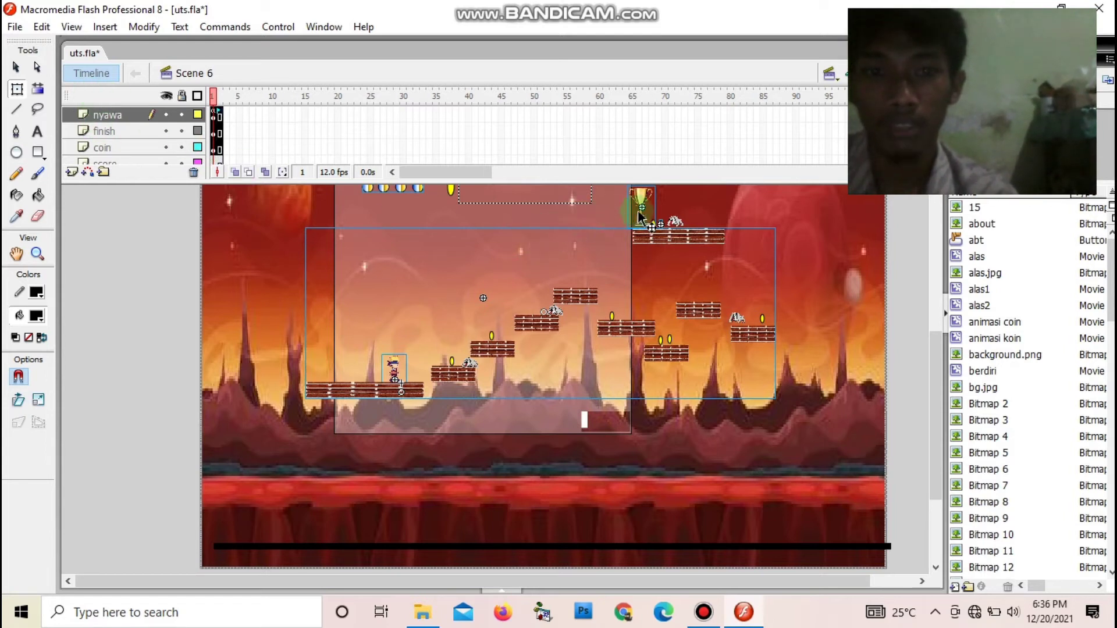
Step: Inspect the trophy's selesai symbol and its properties in Scene 6, read its release script and return to the stage
left_click(508, 589)
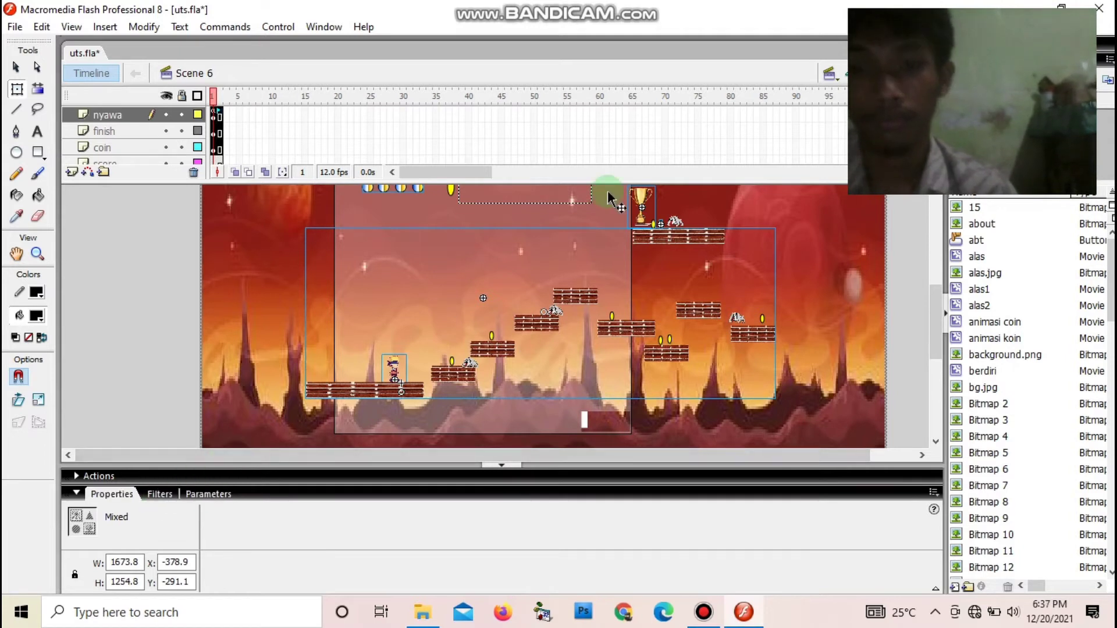
double_click(651, 215)
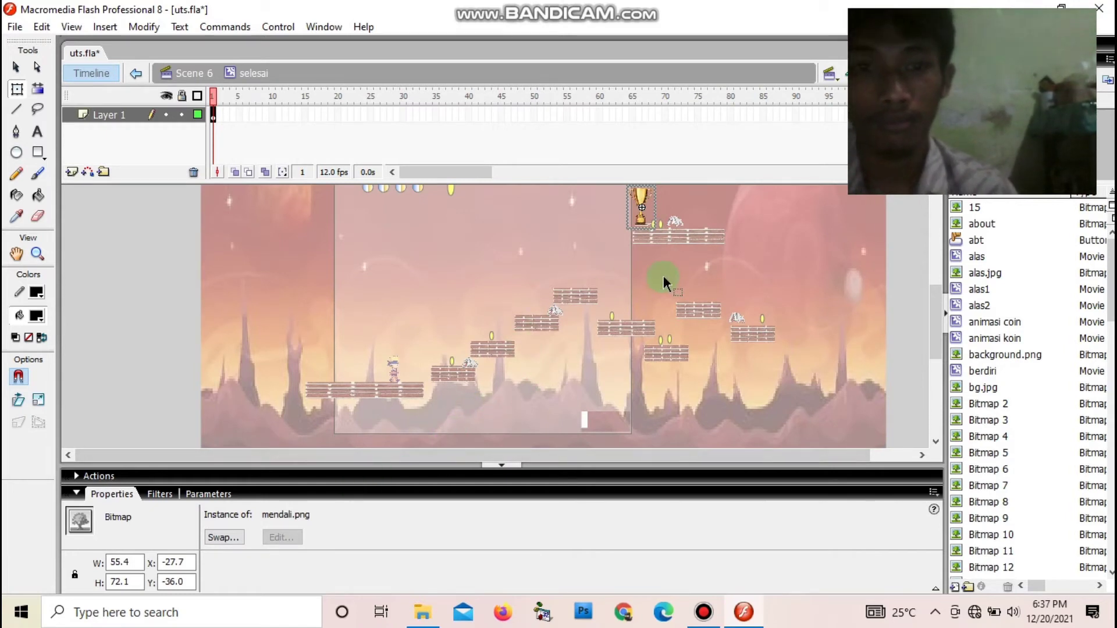
left_click(205, 74)
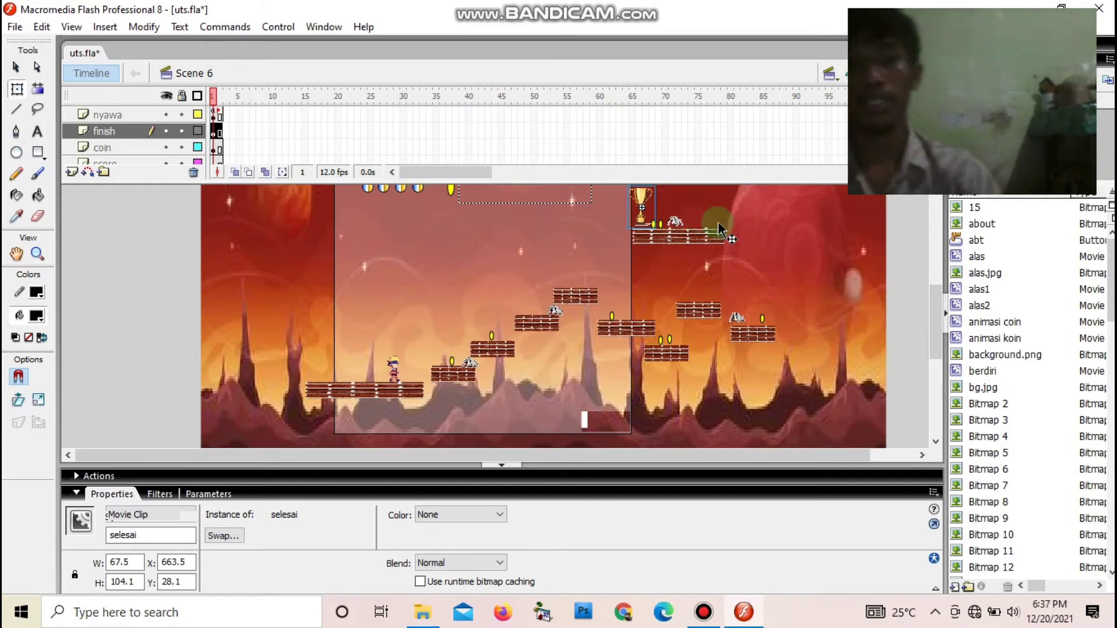
right_click(636, 216)
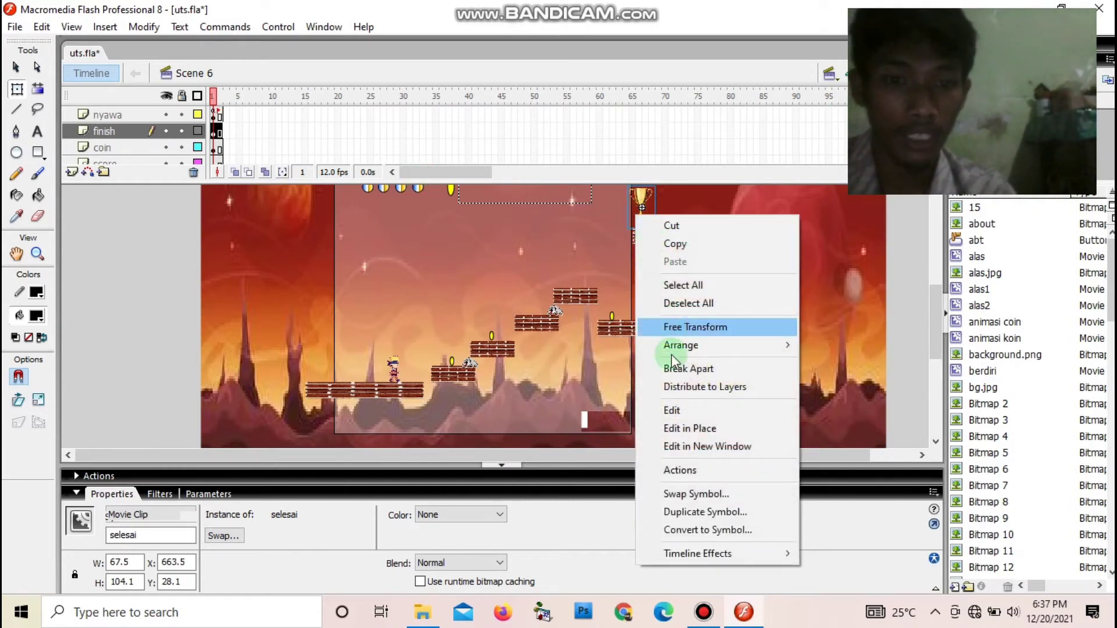
left_click(691, 470)
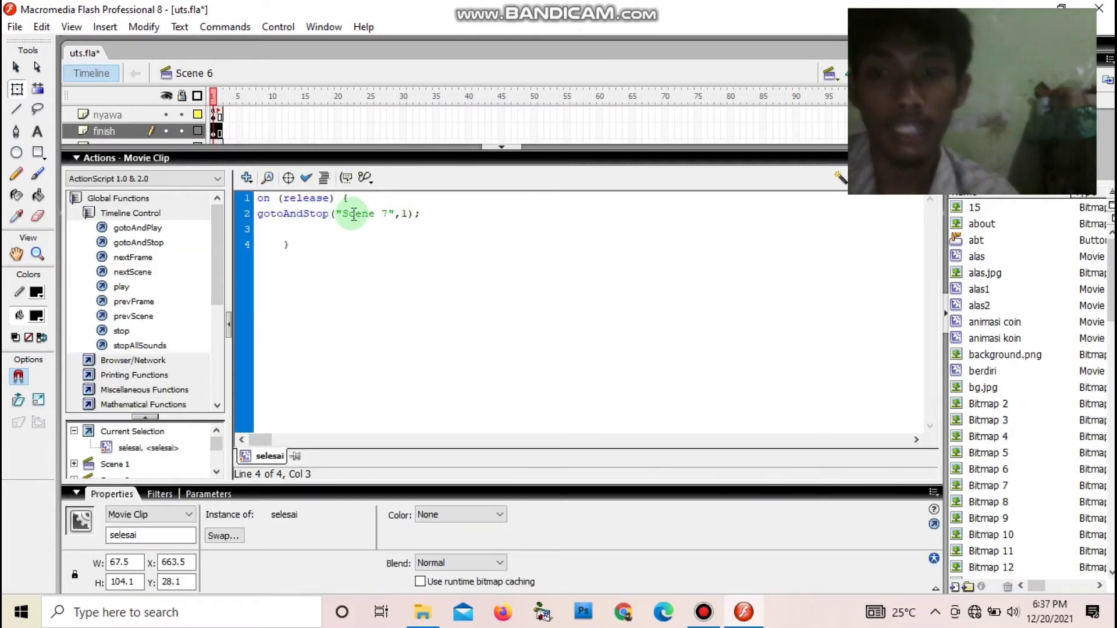
left_click(500, 145)
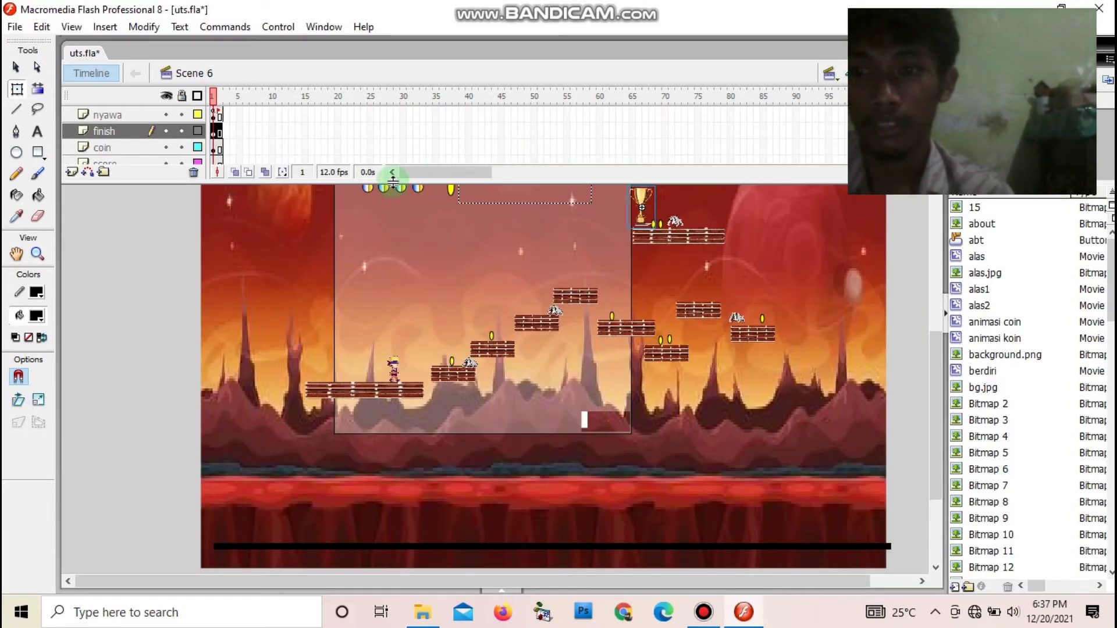
Step: Highlight the coin layer's objects in Scene 6 and look through the layers below it down to script
left_click(214, 151)
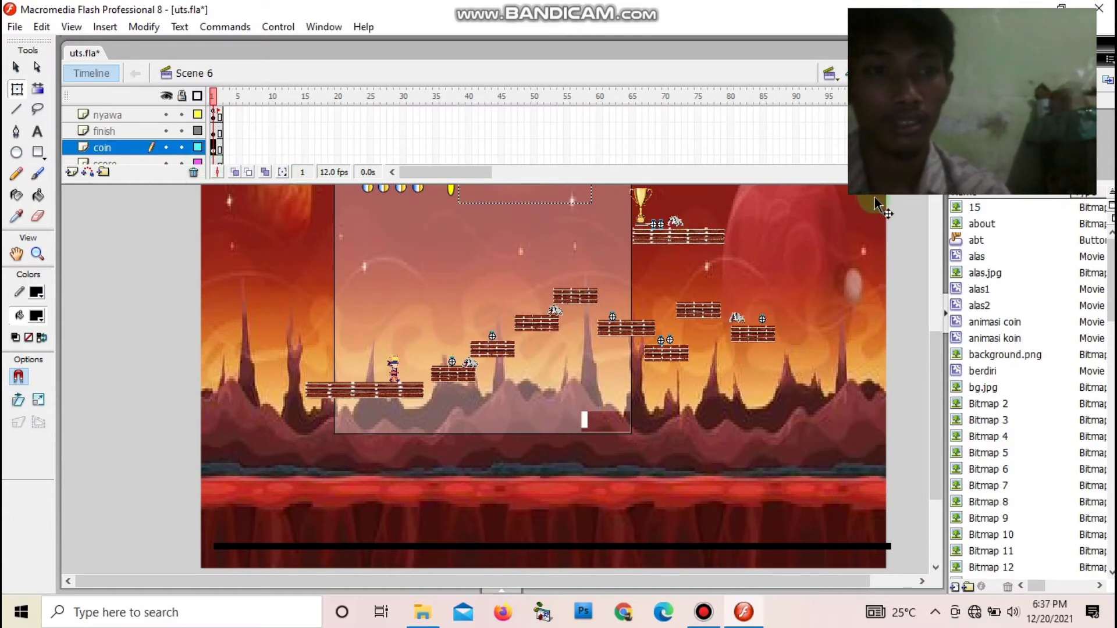
scroll(673, 151, "down", 1)
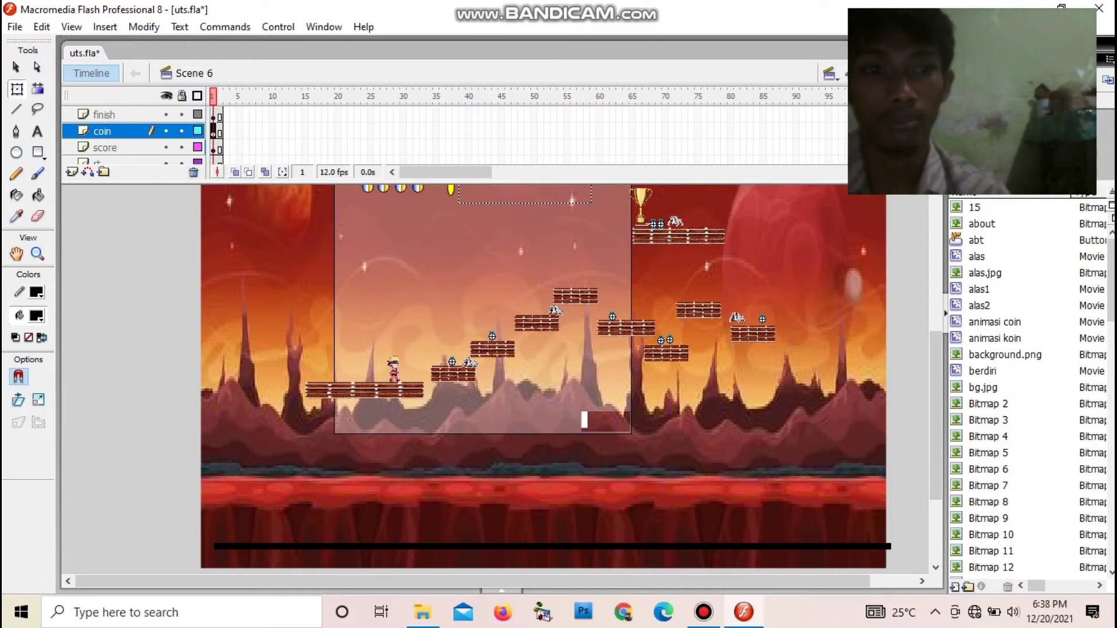
scroll(582, 139, "down", 1)
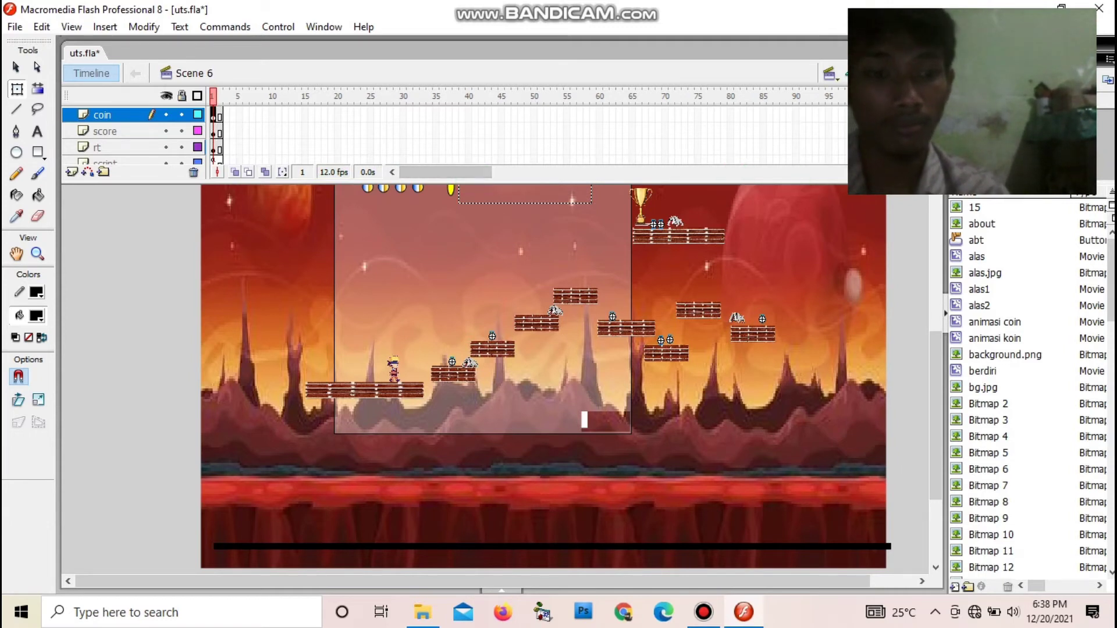
scroll(134, 139, "down", 1)
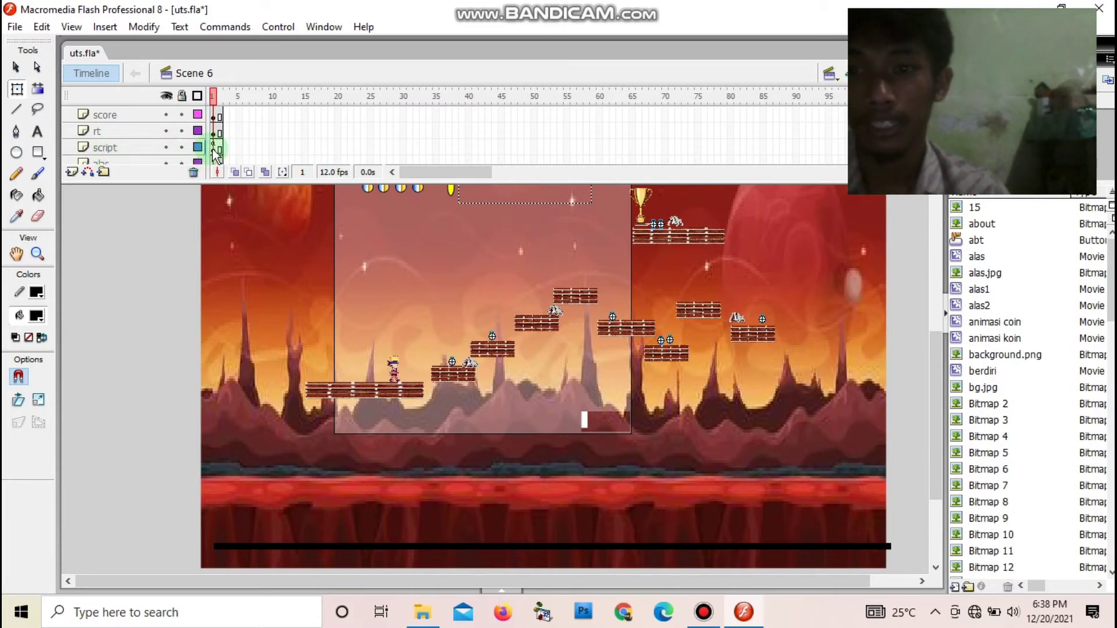
Step: Open the frame 1 script of the script layer and read the char movement and poin coin-scoring handlers
left_click(215, 149)
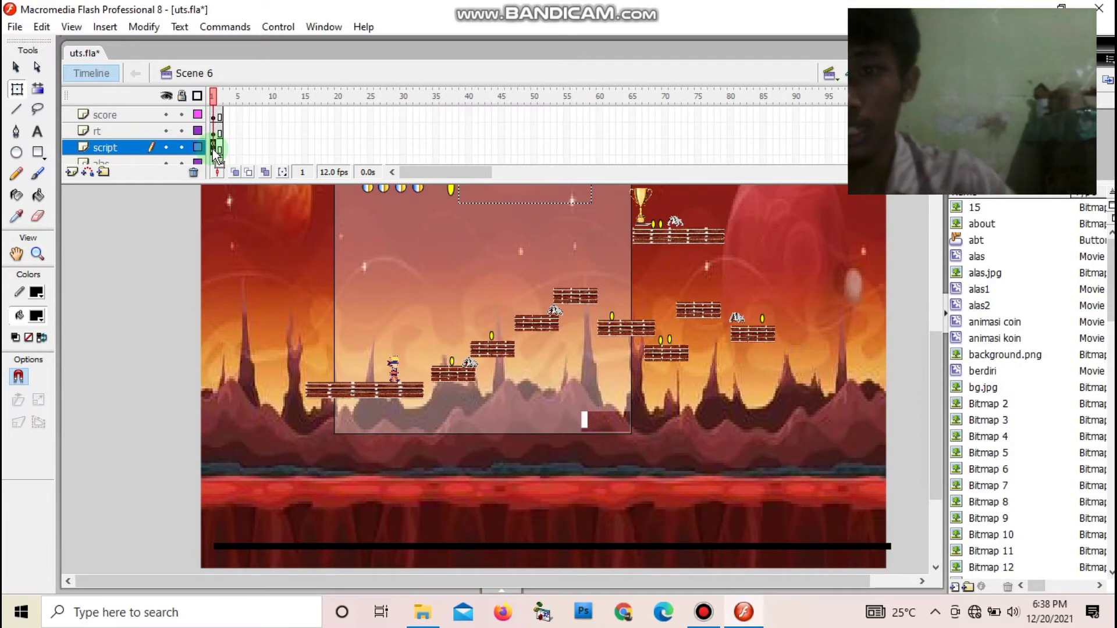
key("F9")
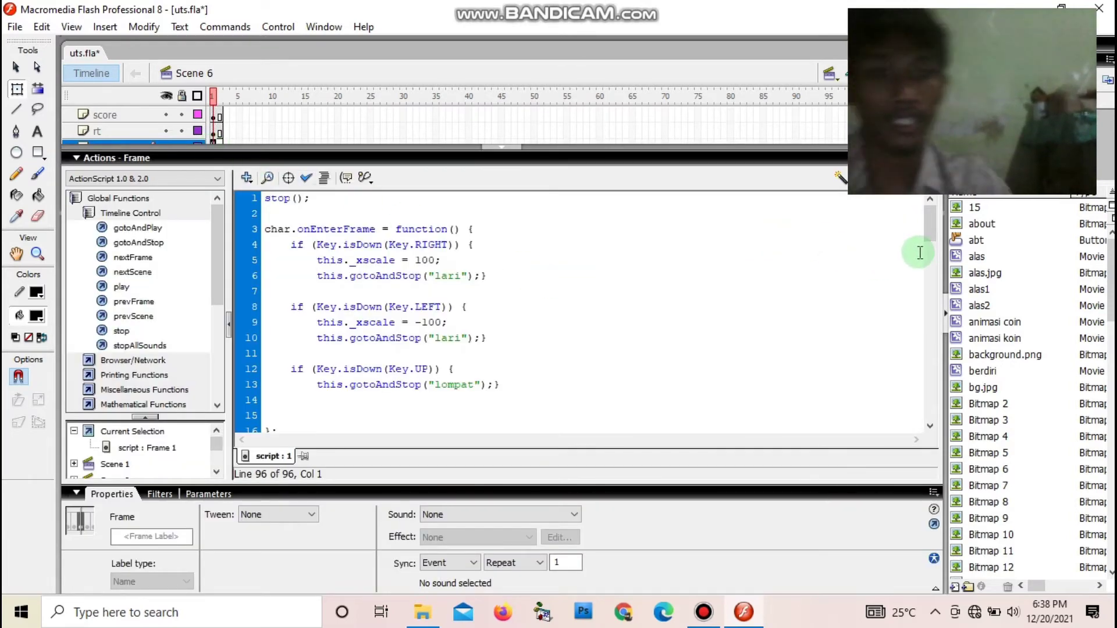
scroll(929, 244, "down", 2)
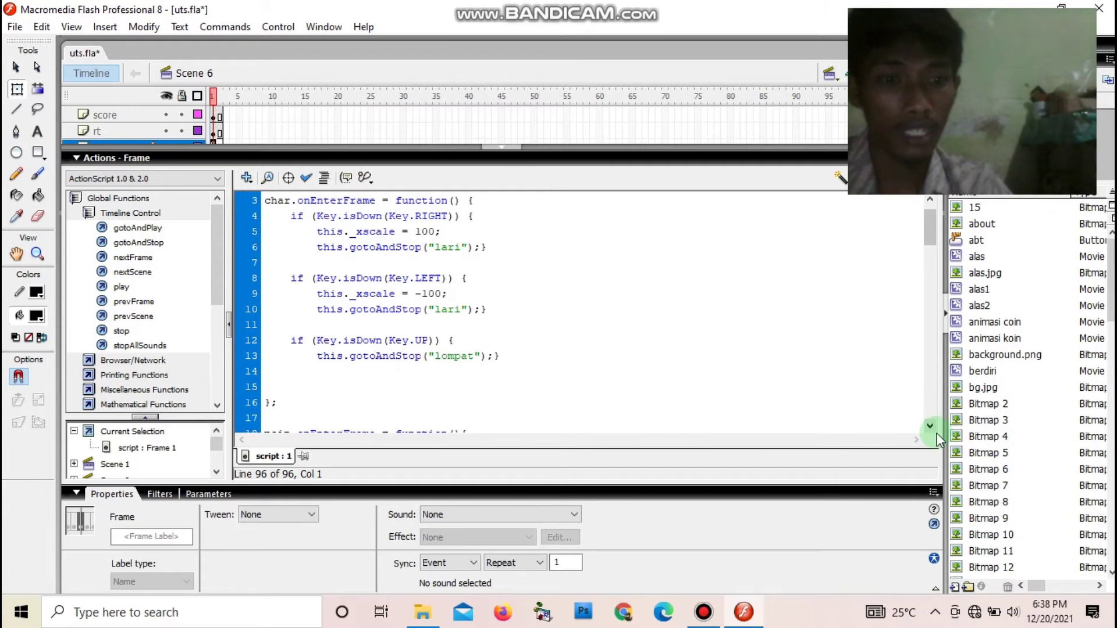
scroll(929, 431, "down", 7)
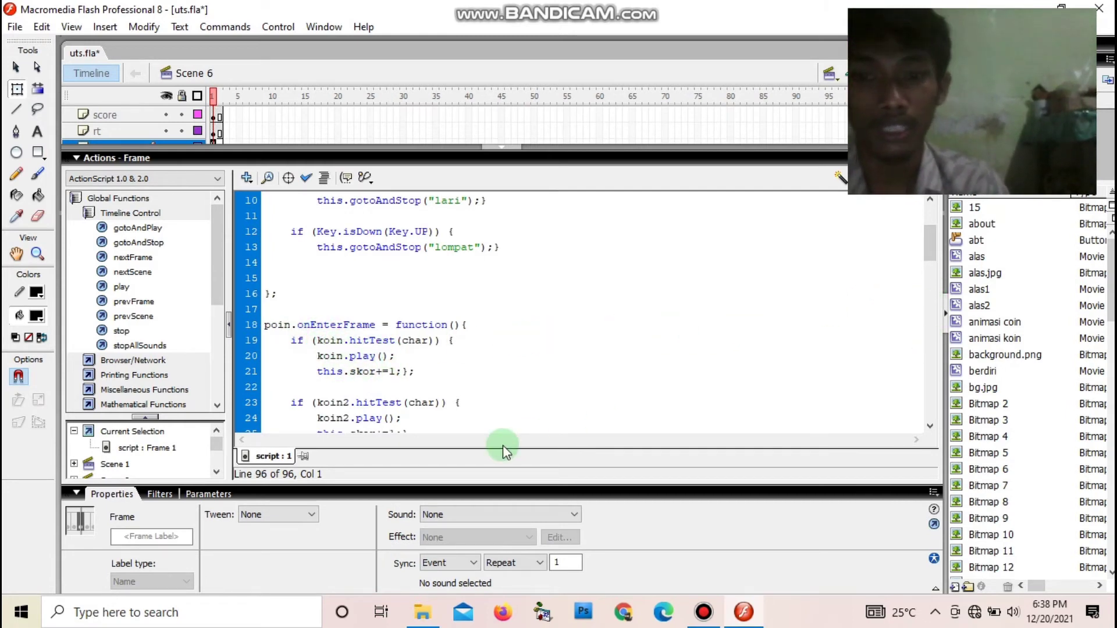
left_click_drag(931, 428, 931, 429)
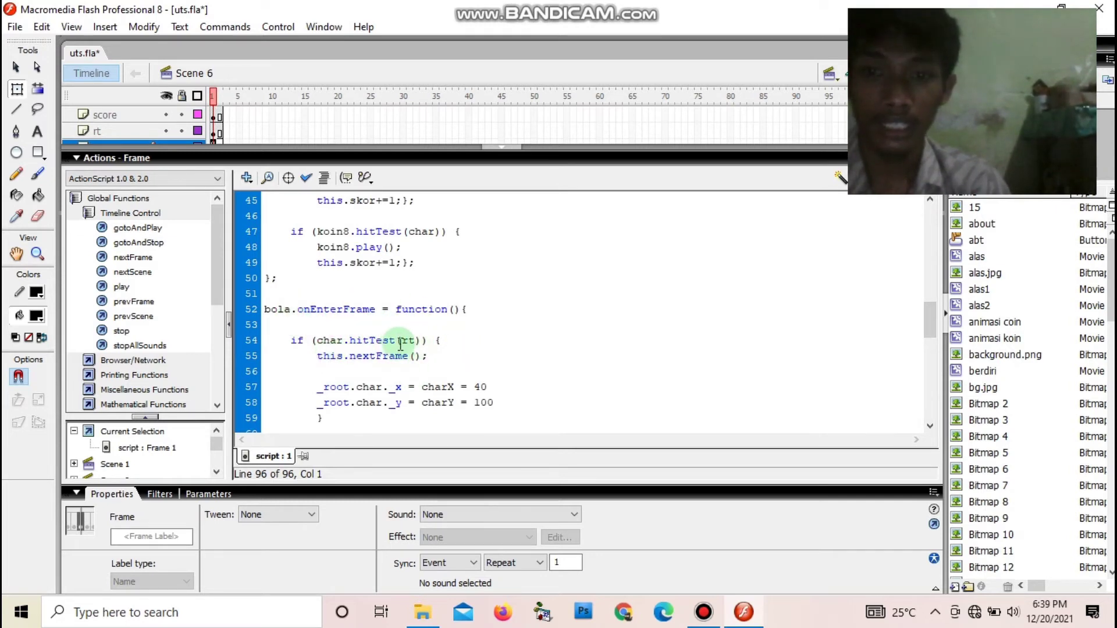
Step: Read the bola handler's hitTest blocks for the obstacles rt to rt5 in the frame script
left_click(930, 429)
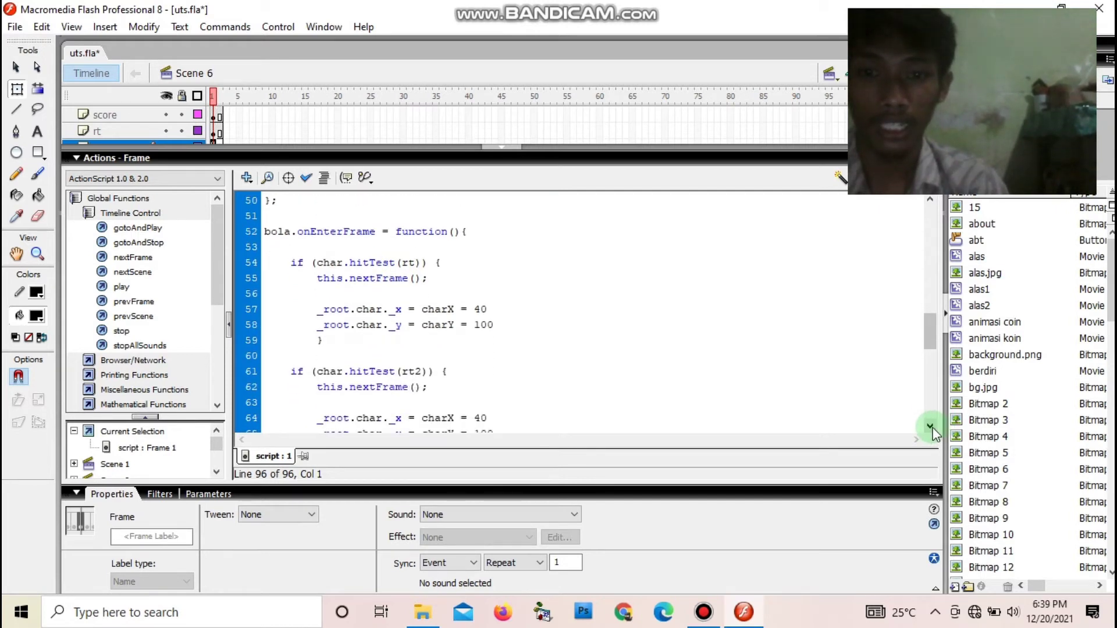
left_click(930, 429)
left_click(930, 429)
left_click(930, 428)
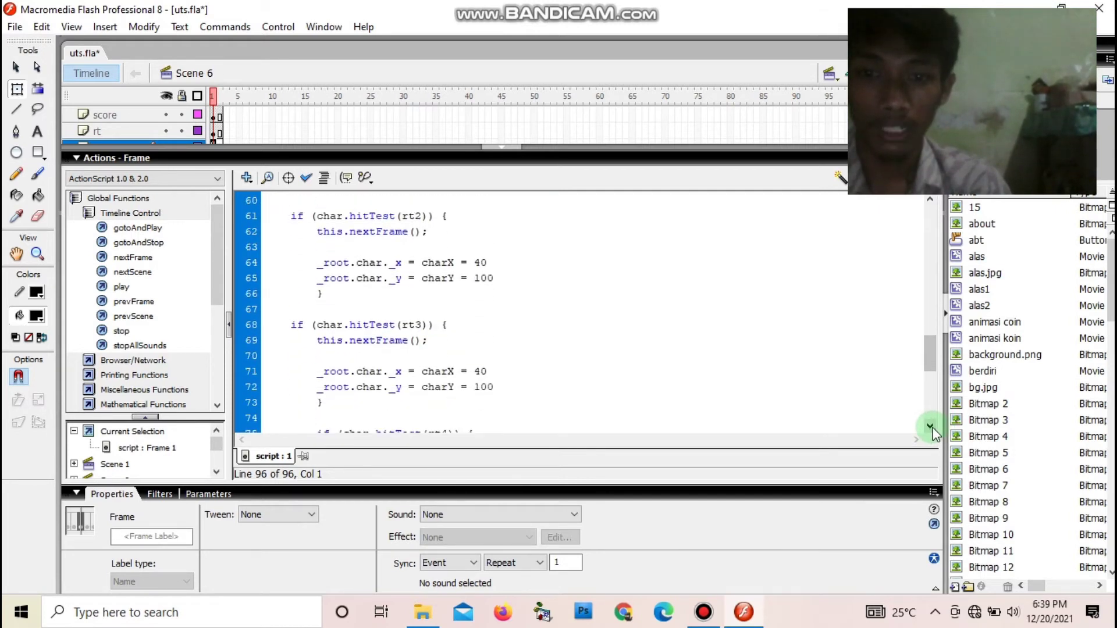
left_click(930, 428)
left_click(930, 428)
left_click(930, 428)
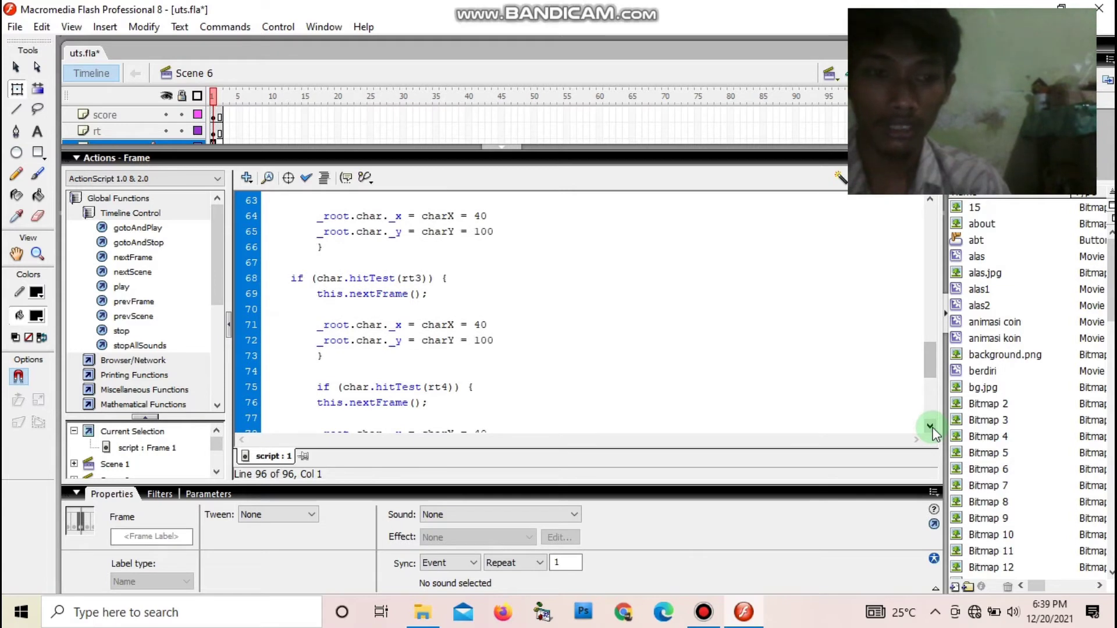
left_click(930, 429)
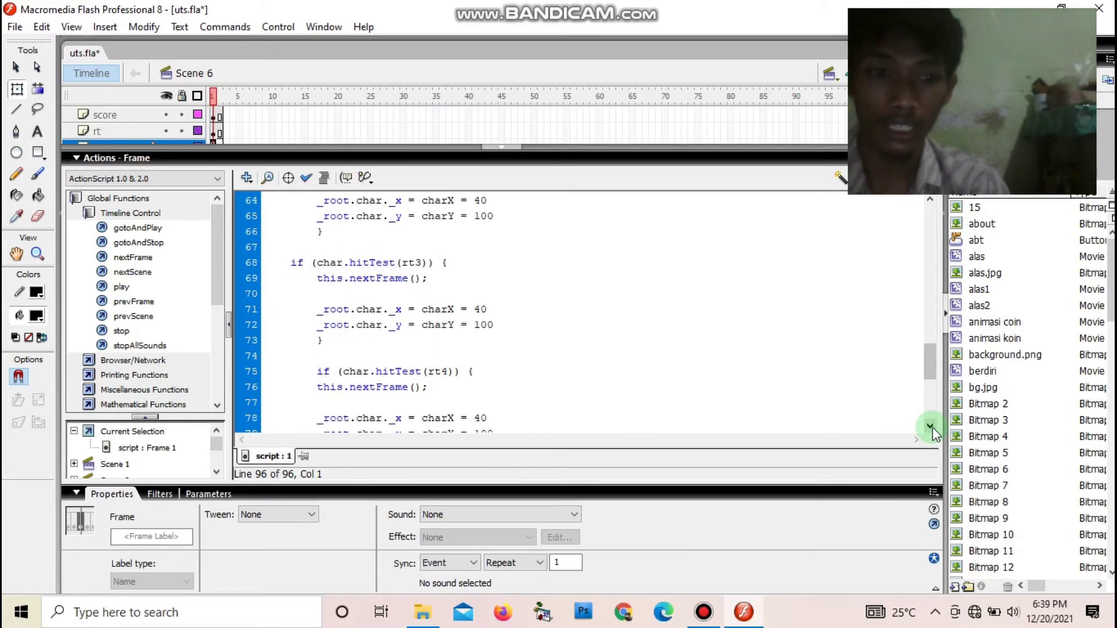
left_click(930, 428)
left_click(930, 429)
left_click(930, 428)
left_click(930, 428)
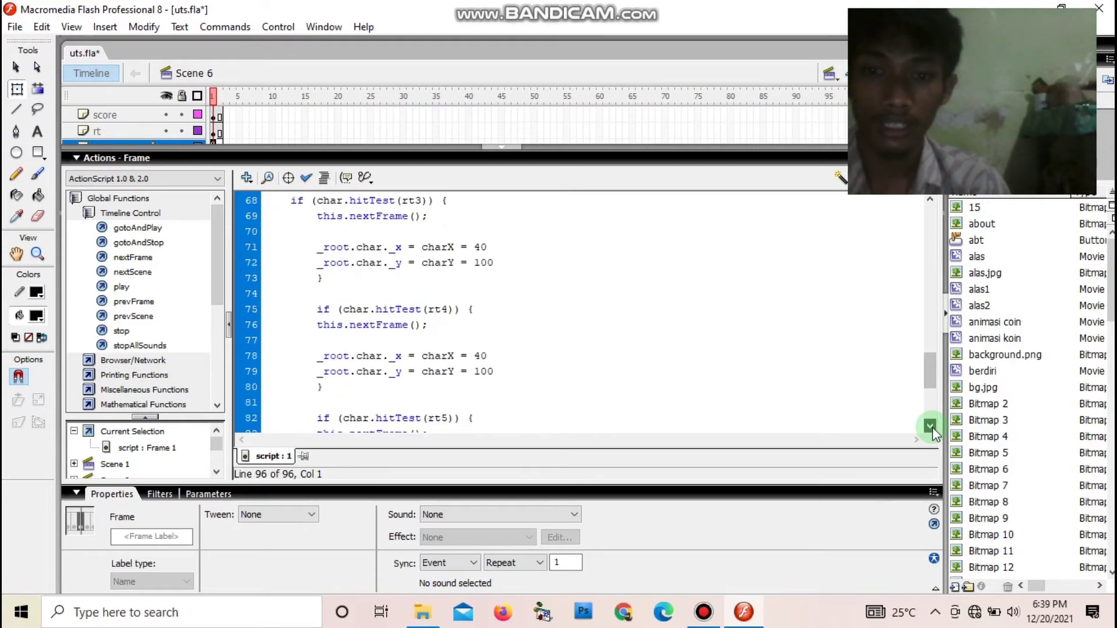
left_click(930, 429)
left_click(930, 428)
left_click(930, 429)
left_click(930, 428)
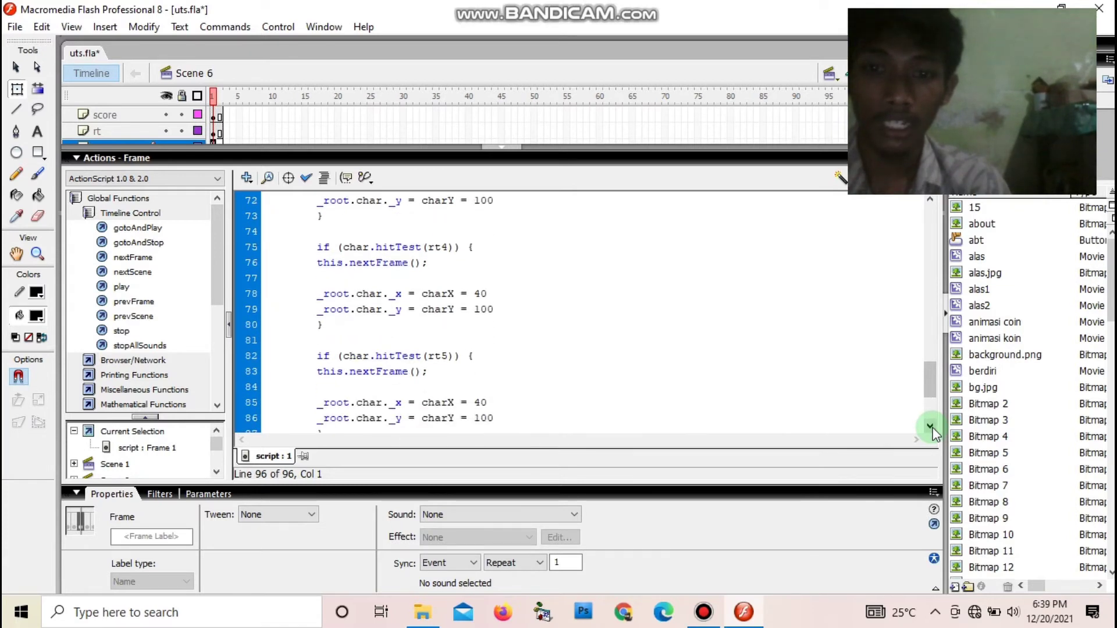
left_click(930, 428)
left_click(930, 429)
left_click(930, 429)
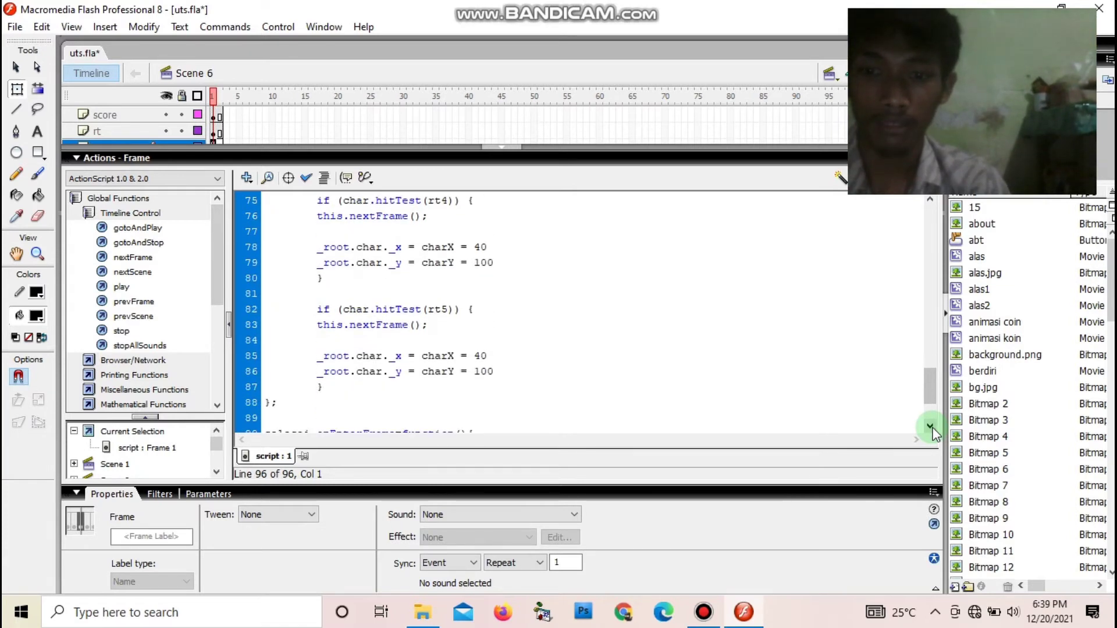
Step: Read the selesai handler at the end of the frame script and return to the full stage
left_click(930, 428)
left_click(930, 429)
left_click(930, 429)
left_click(930, 429)
left_click(930, 429)
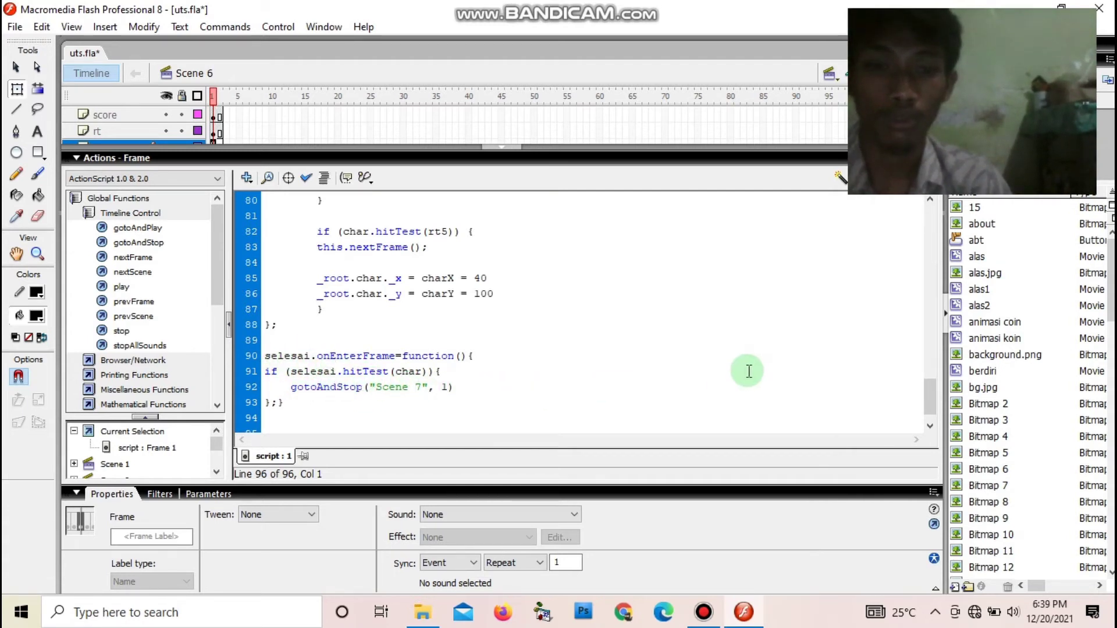
left_click(929, 429)
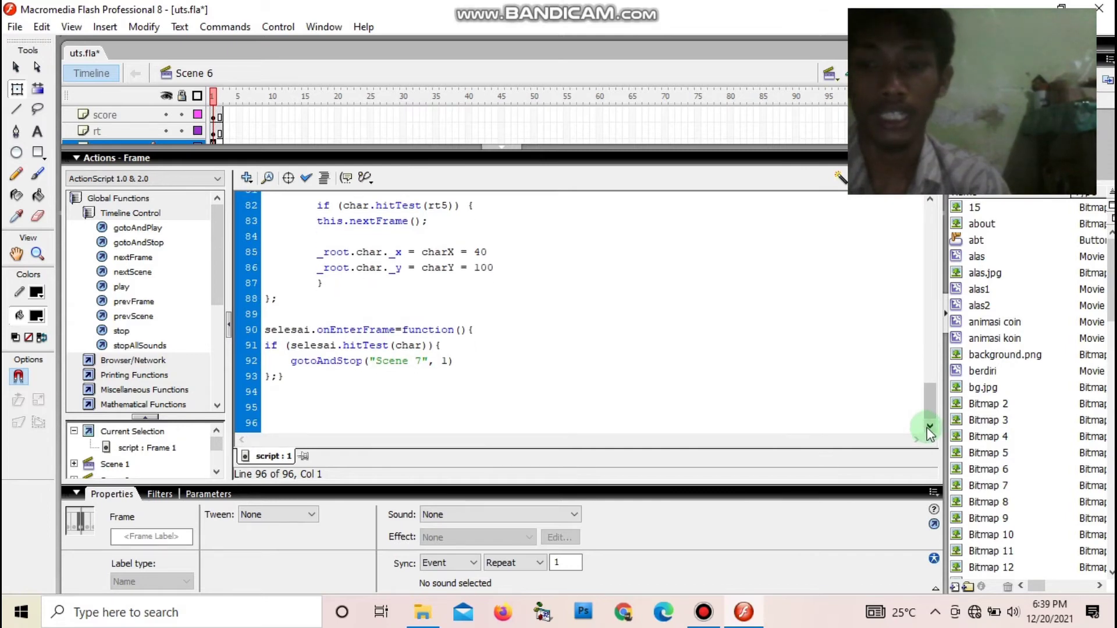
left_click(500, 148)
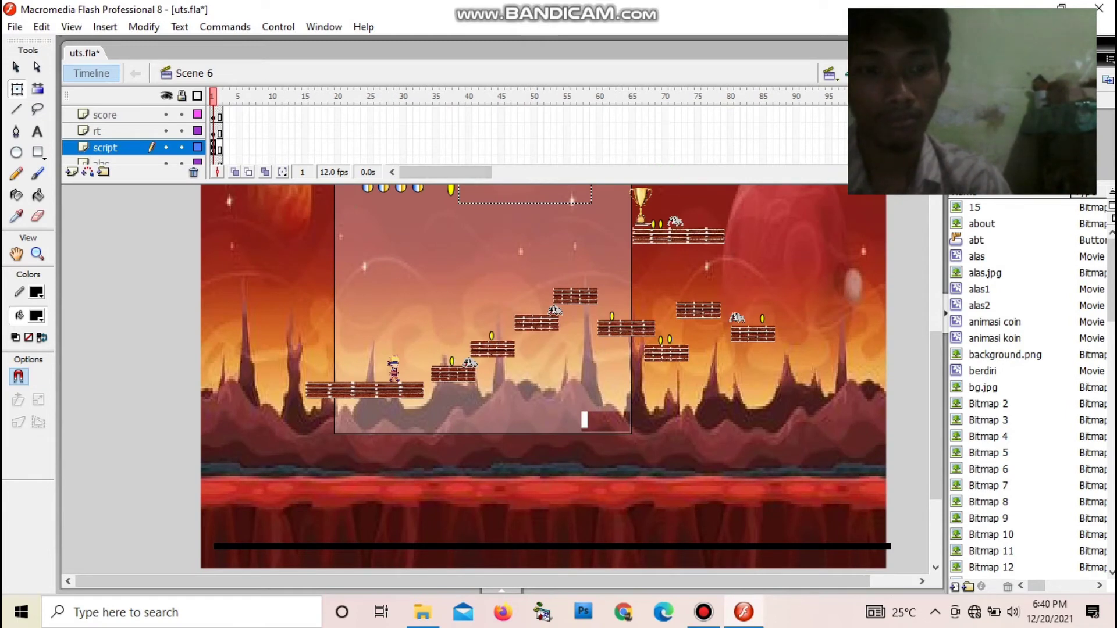
Step: Highlight the platforms on the alas layer, followed by the character on the karakter layer
scroll(133, 139, "down", 1)
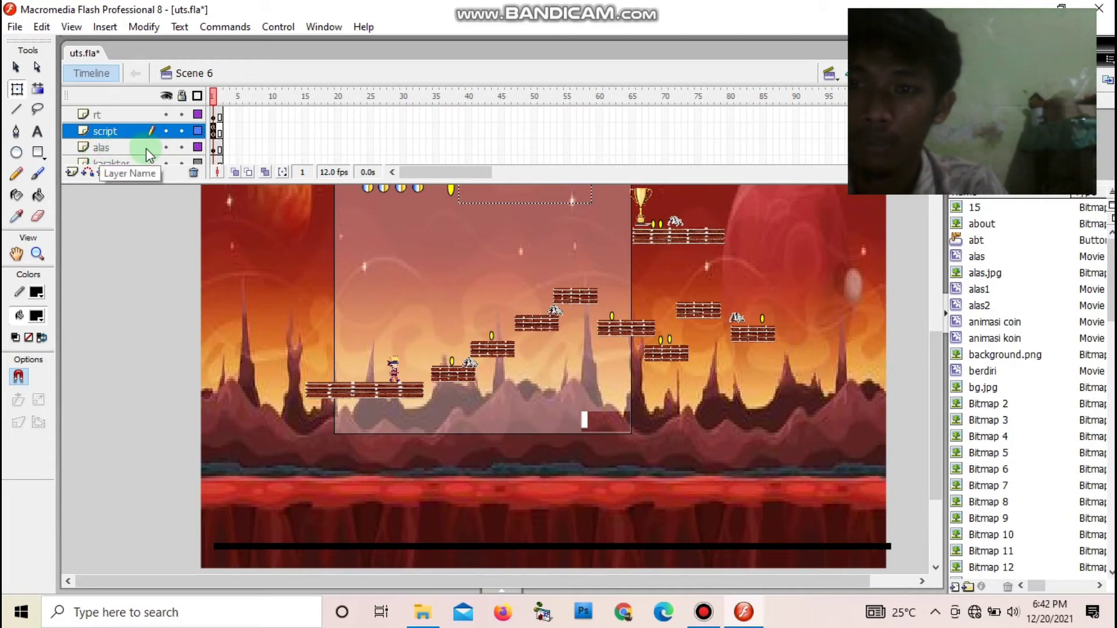
left_click(216, 153)
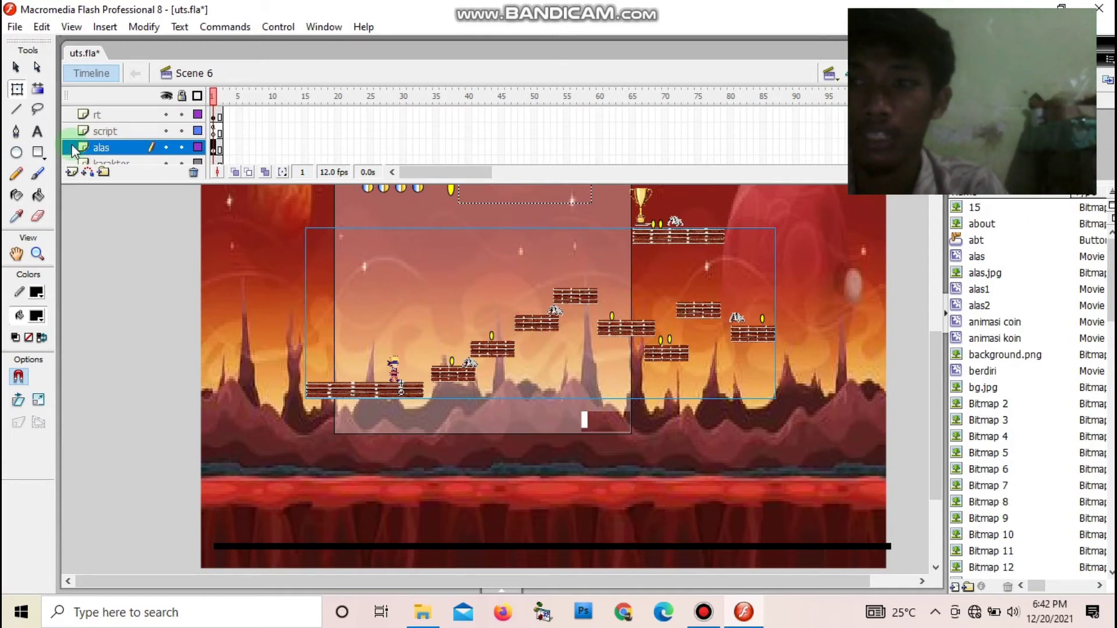
left_click(16, 93)
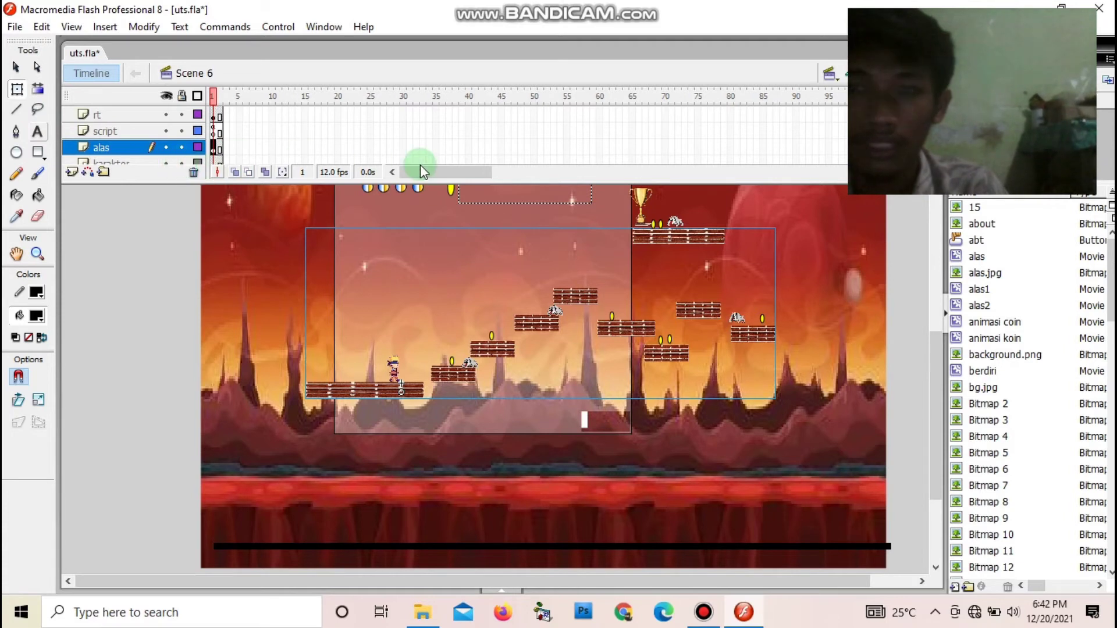
scroll(500, 139, "down", 1)
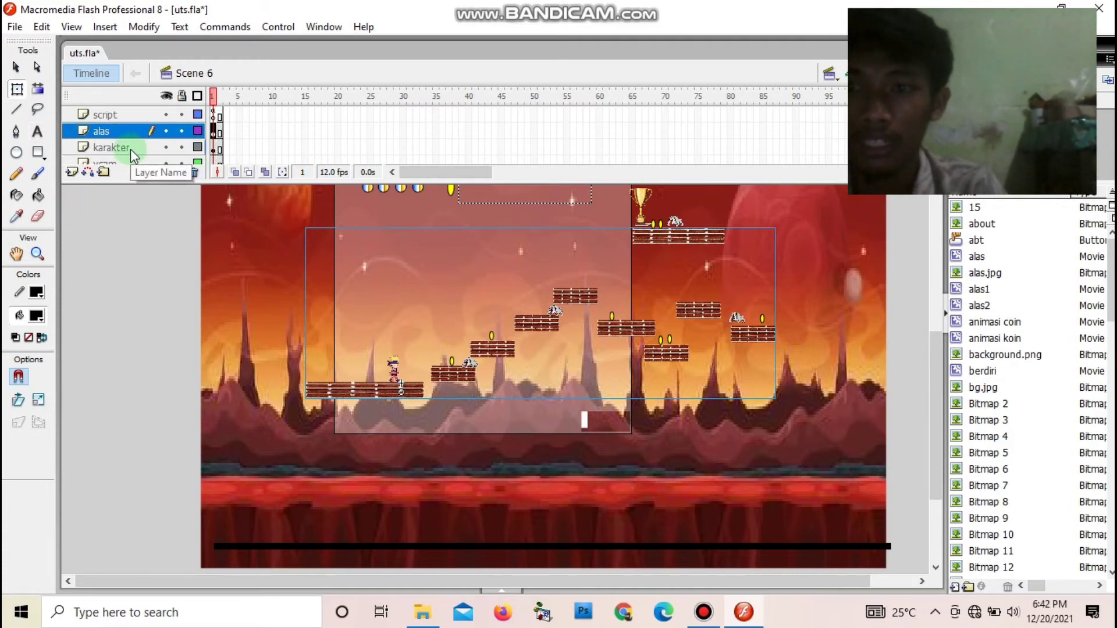
left_click(182, 149)
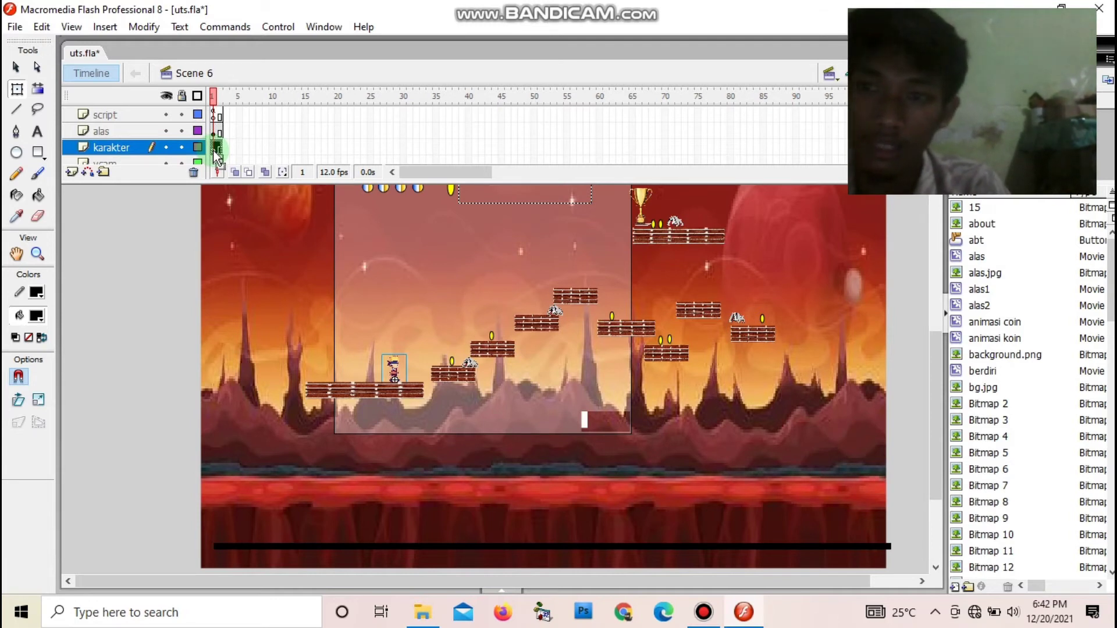
Step: Open the karakter symbol from the stage and inspect the keyframes on its Layer 1
double_click(395, 378)
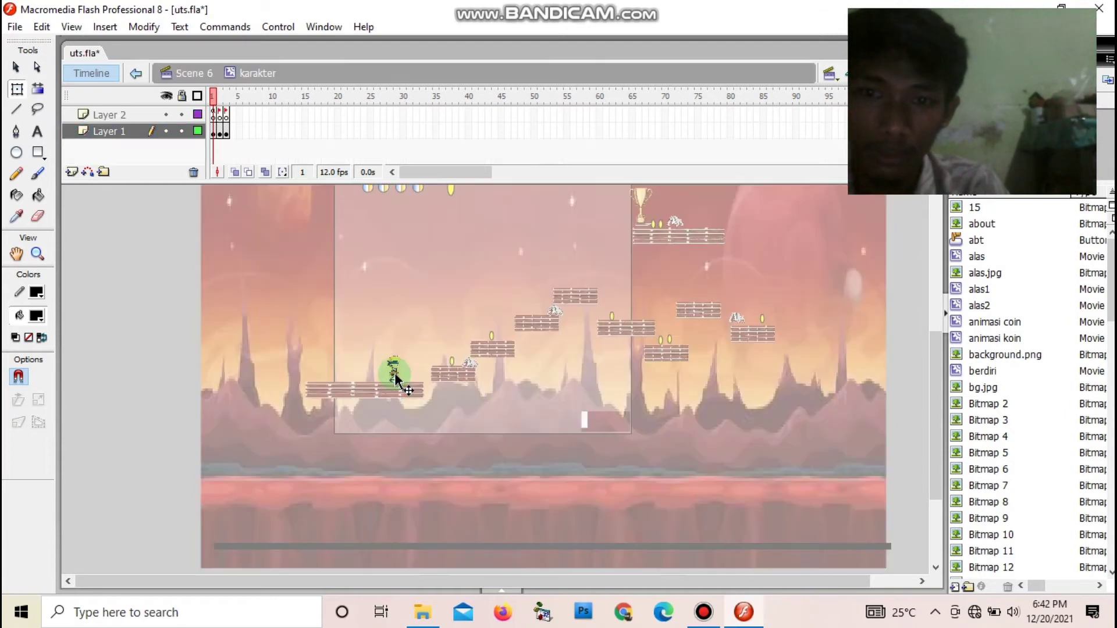
left_click(218, 137)
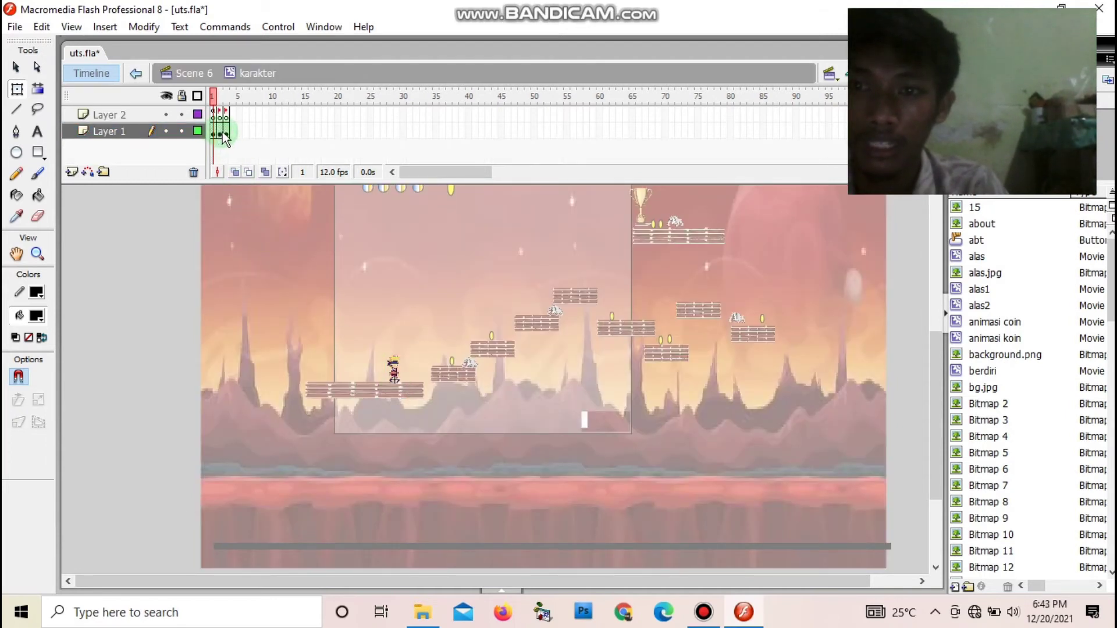
left_click_drag(225, 135, 221, 139)
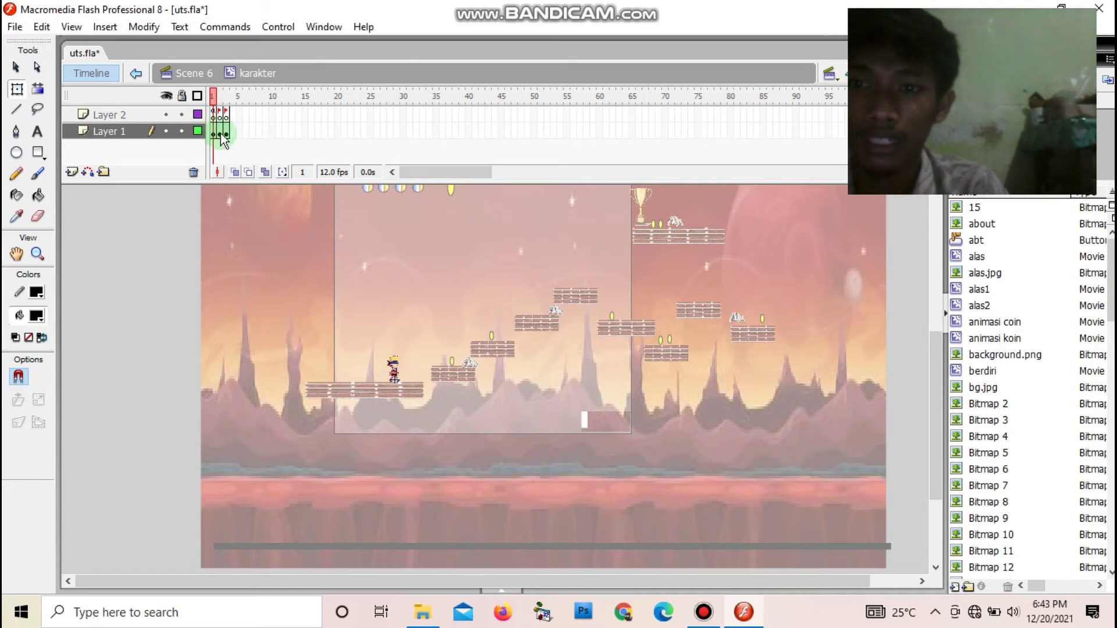
left_click(217, 136)
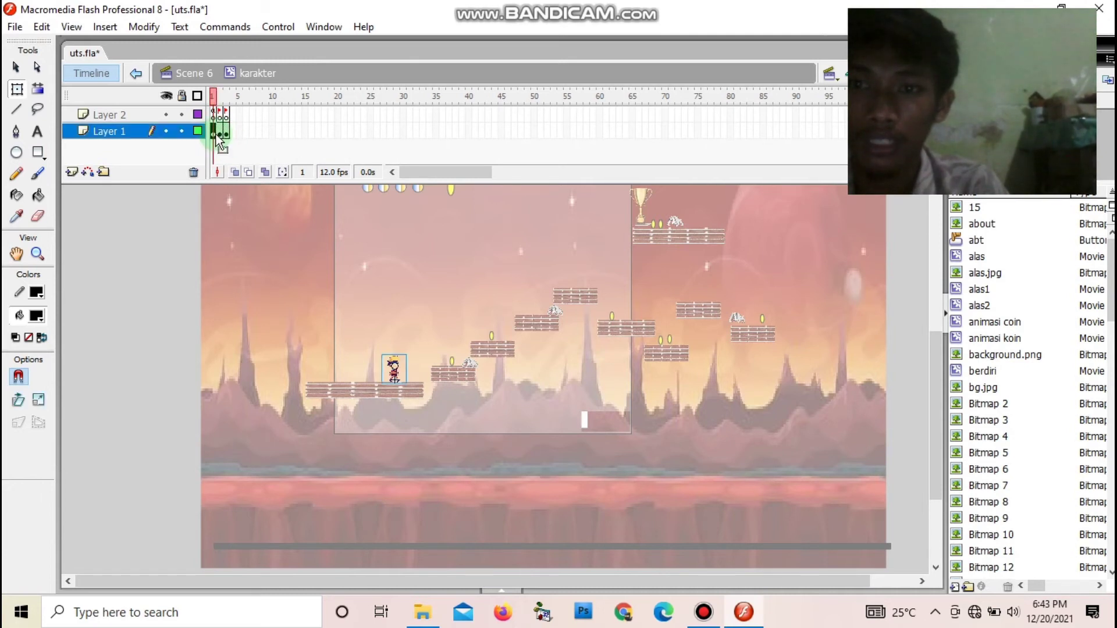
Step: Open the nested berdiri symbol, play its four-frame standing animation and return to Scene 6
double_click(398, 373)
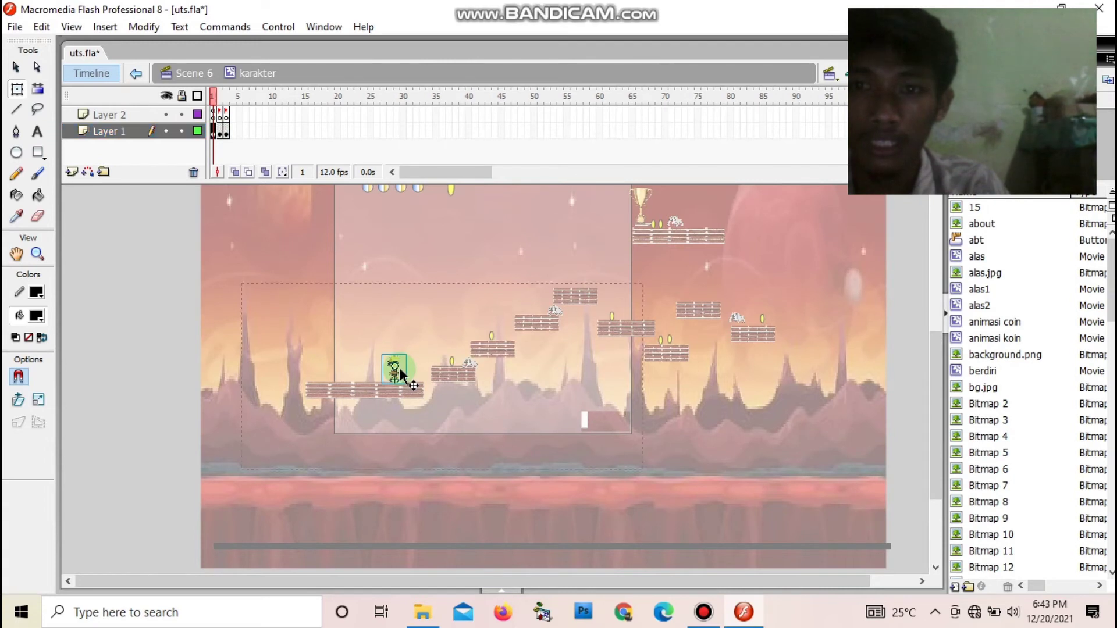
left_click(349, 303)
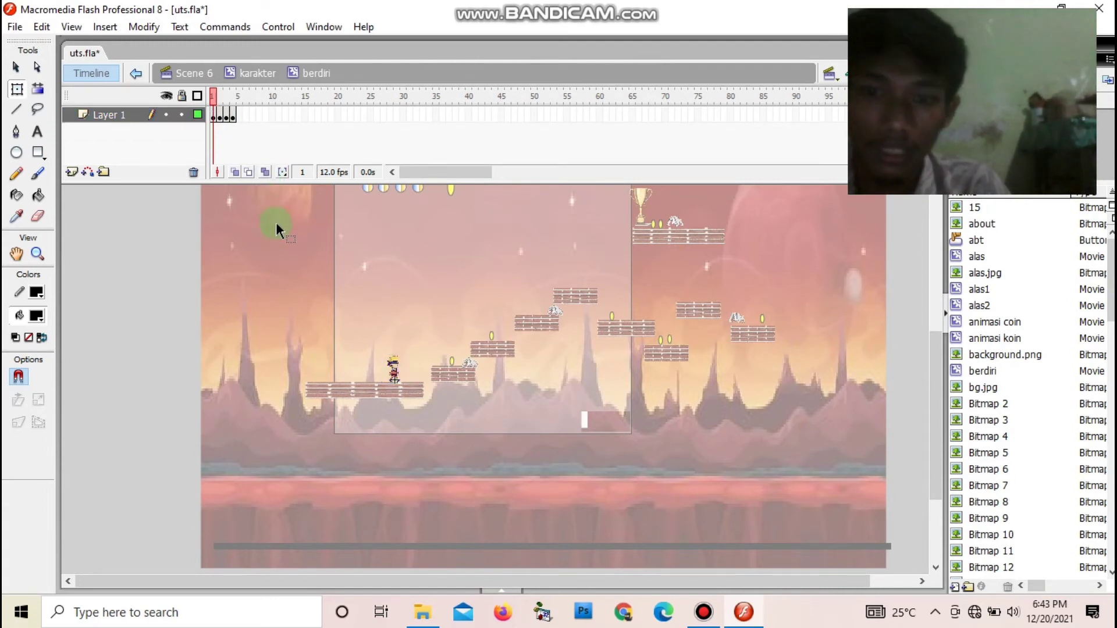
left_click(235, 259)
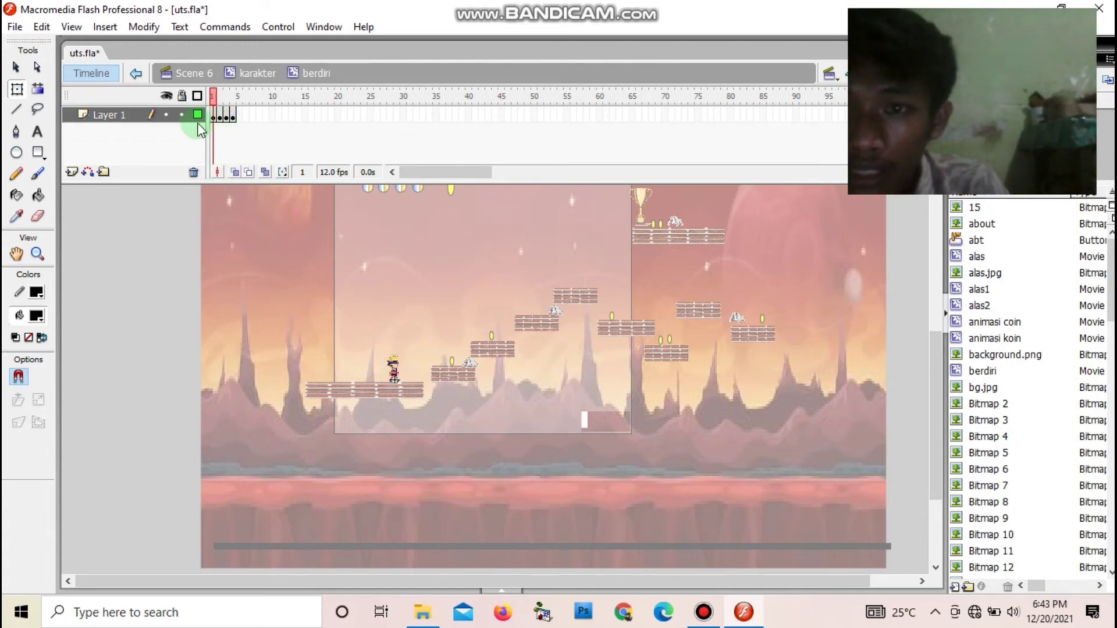
left_click(234, 124)
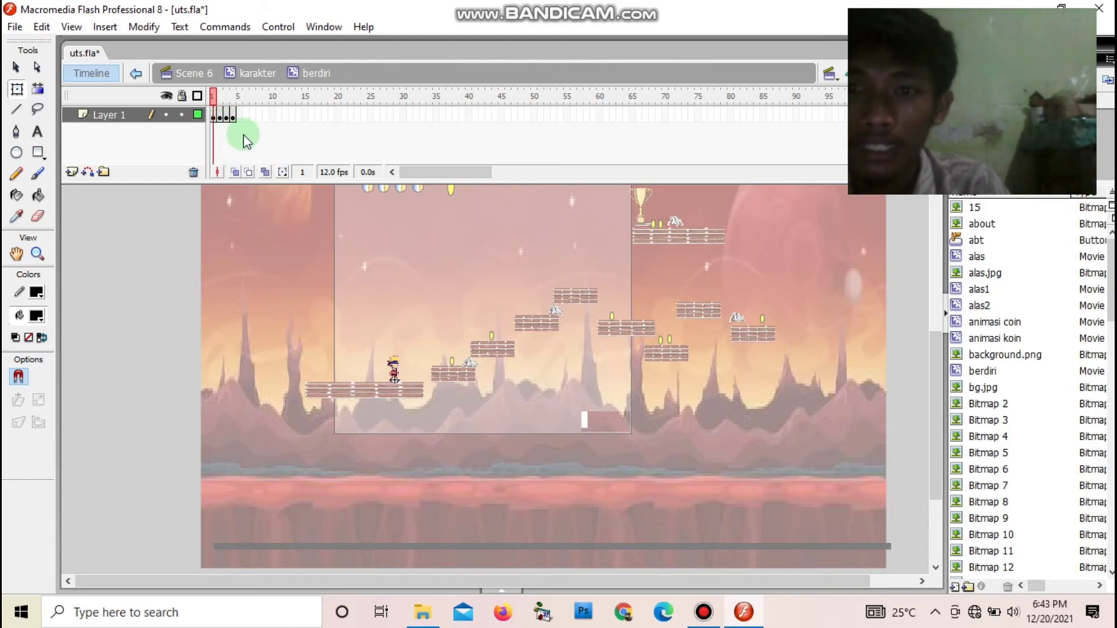
left_click(200, 135)
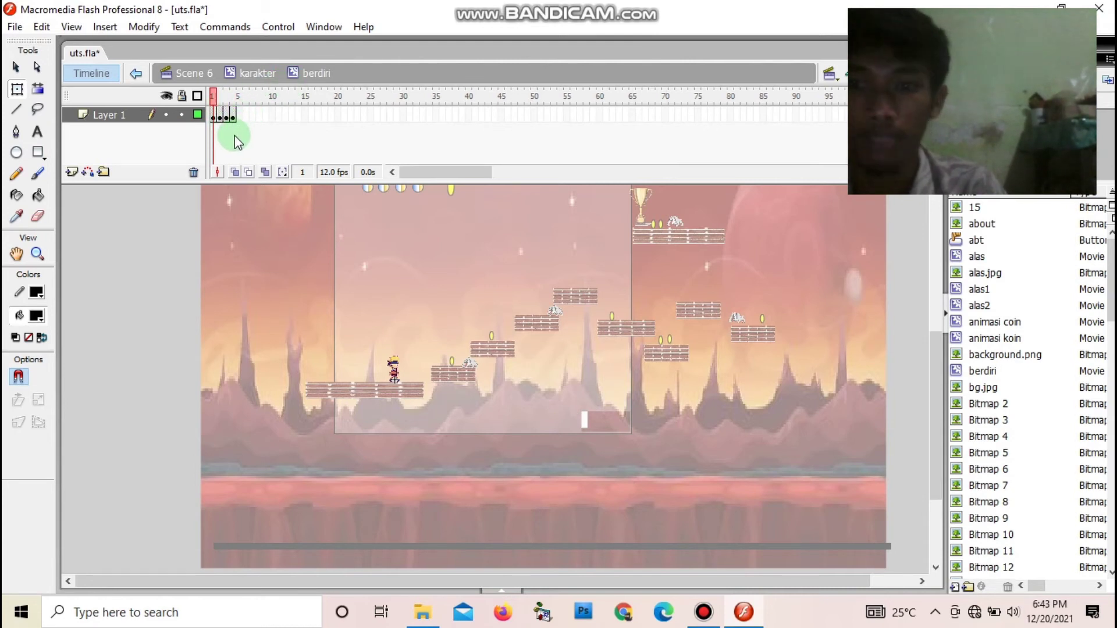
key("Return")
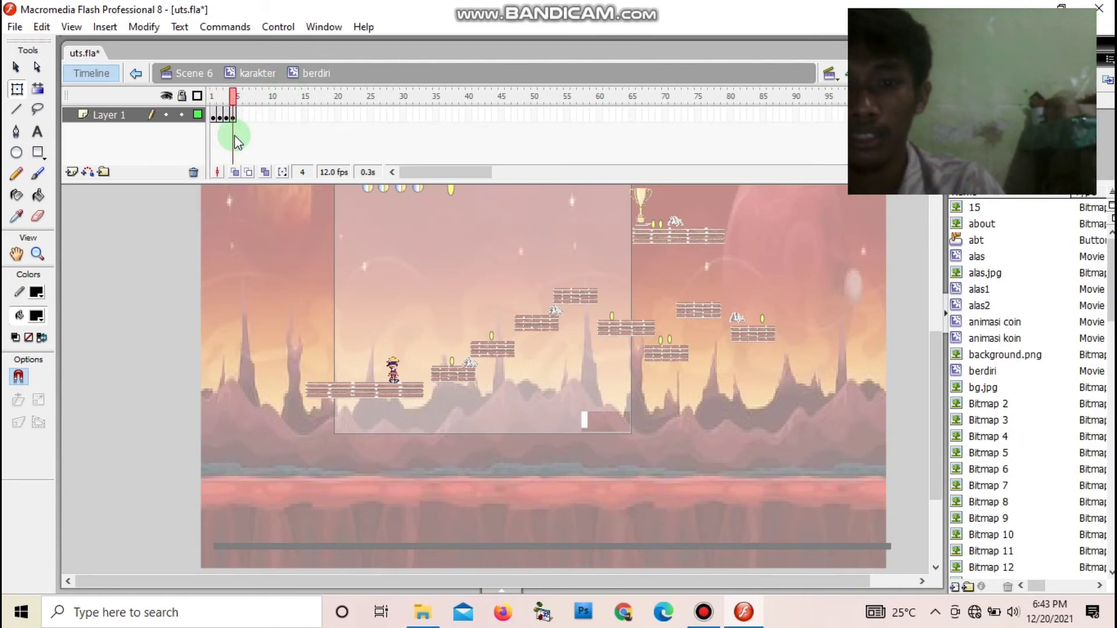
left_click(211, 80)
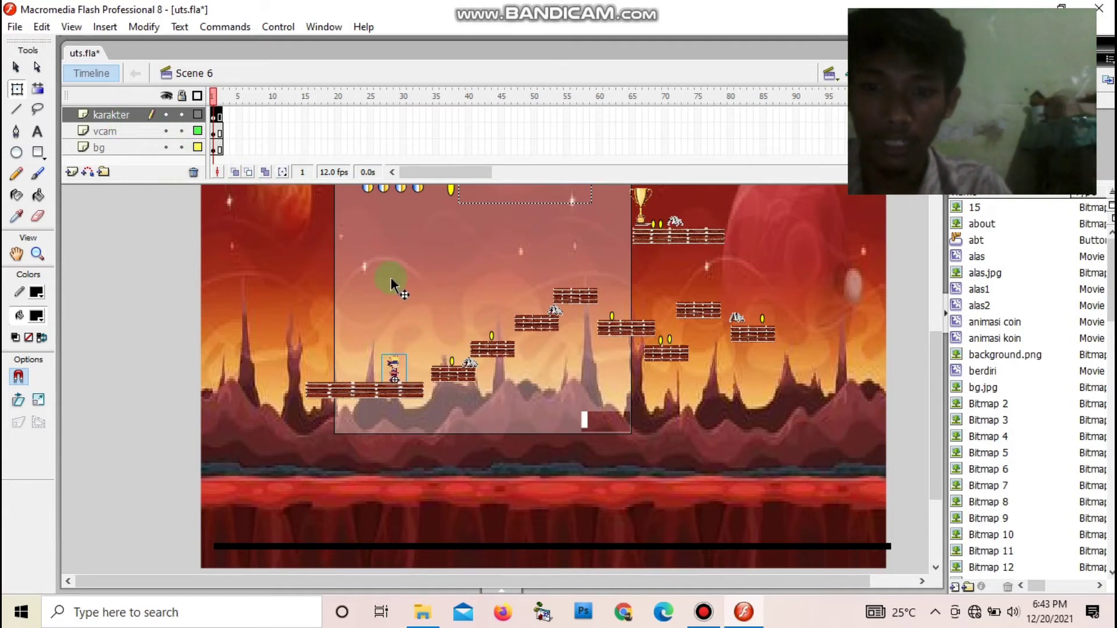
Step: Read the ActionScript on the char movie clip down to its sound code and return to the full stage
right_click(392, 372)
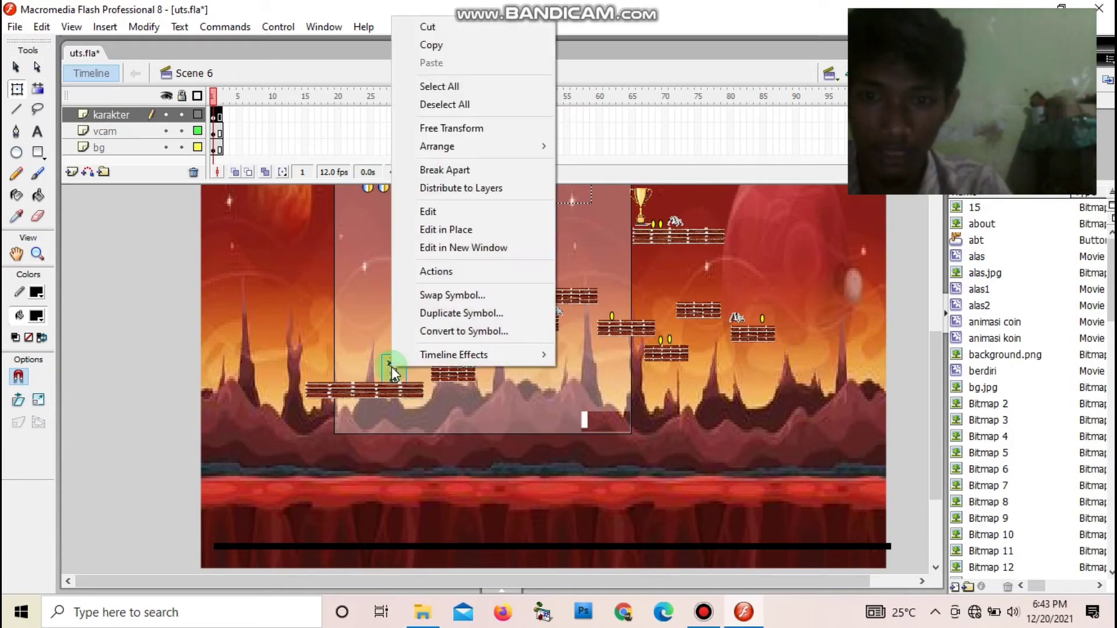
left_click(436, 272)
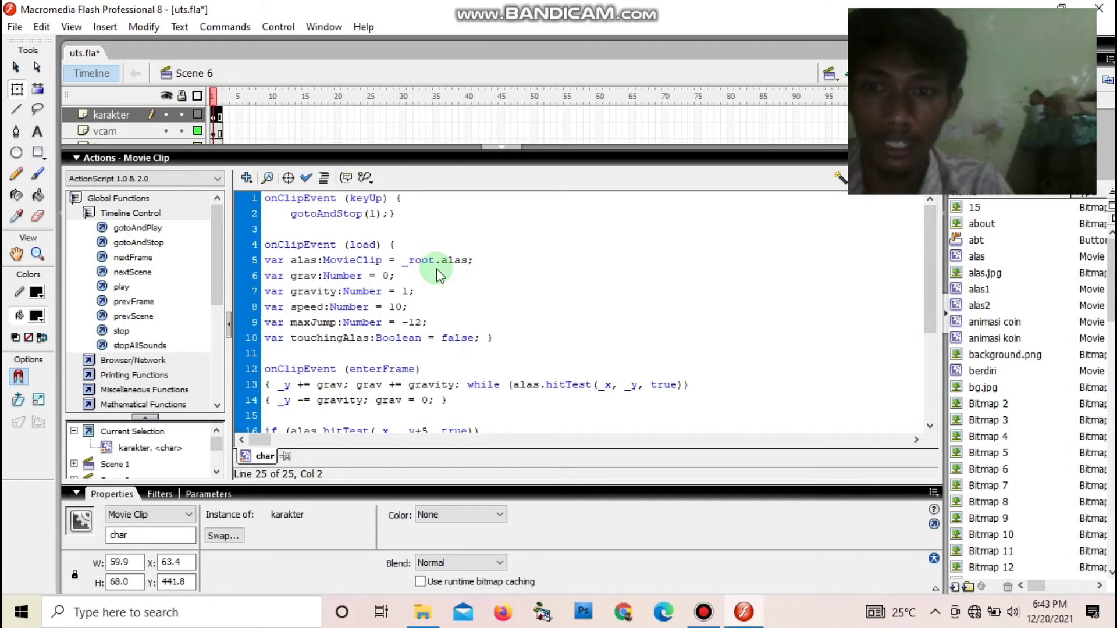
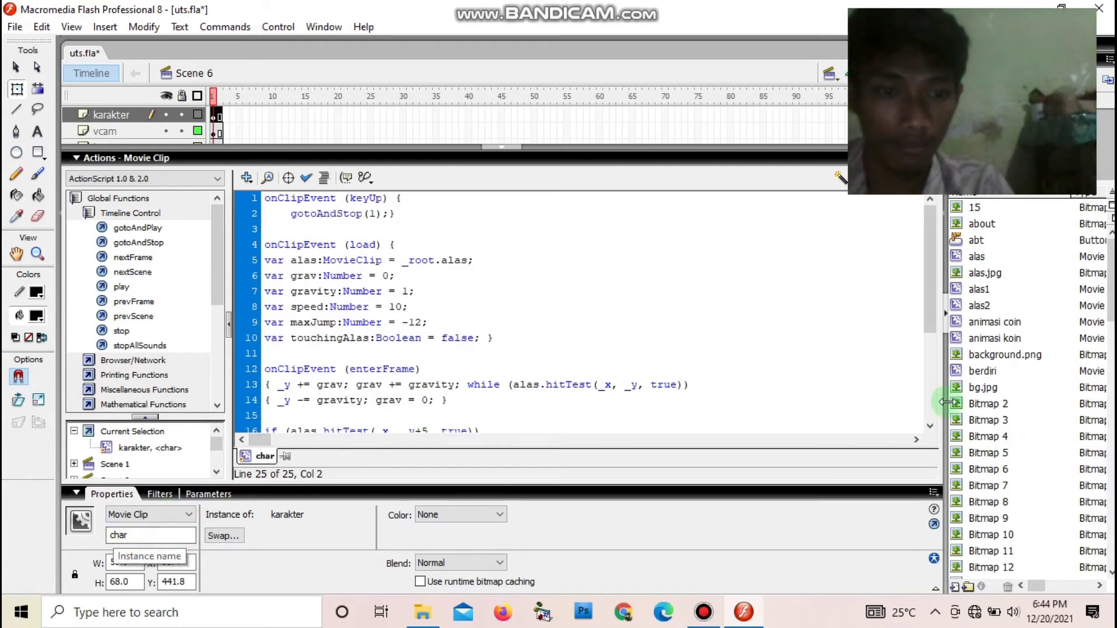
left_click_drag(933, 428, 933, 428)
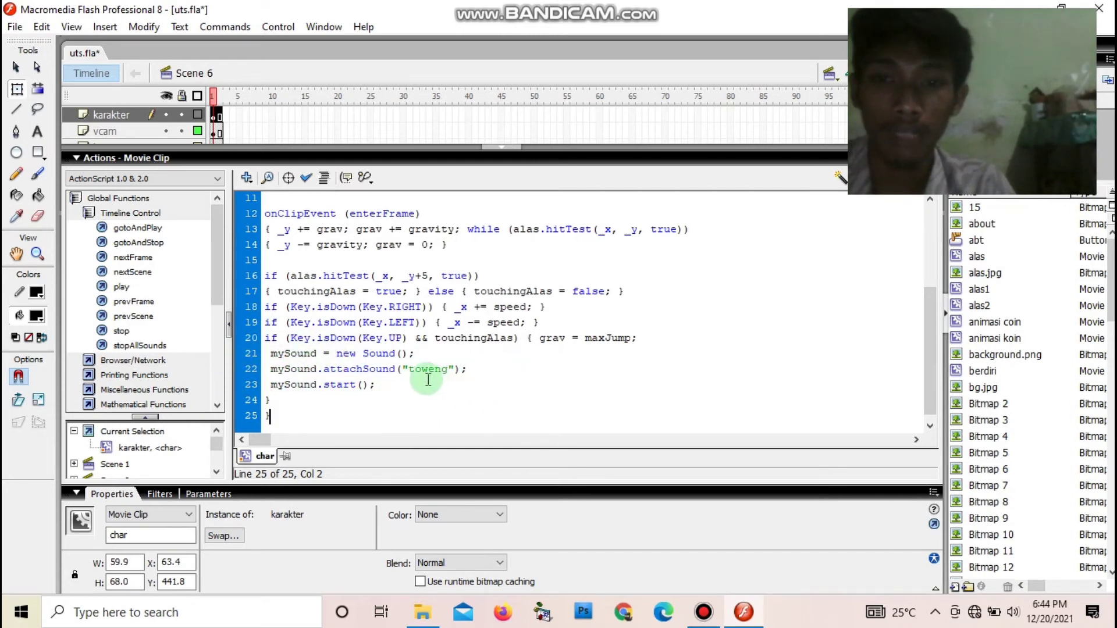
left_click(498, 148)
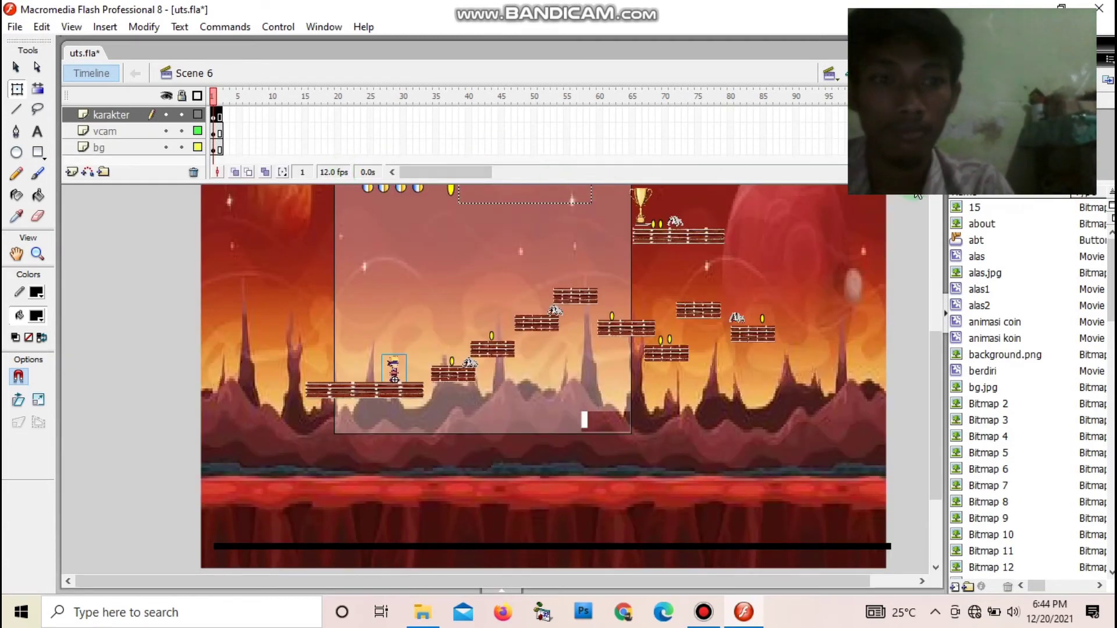
Step: Switch to Scene 7, read the release script on its home button and return to the full stage
key("ctrl+Return")
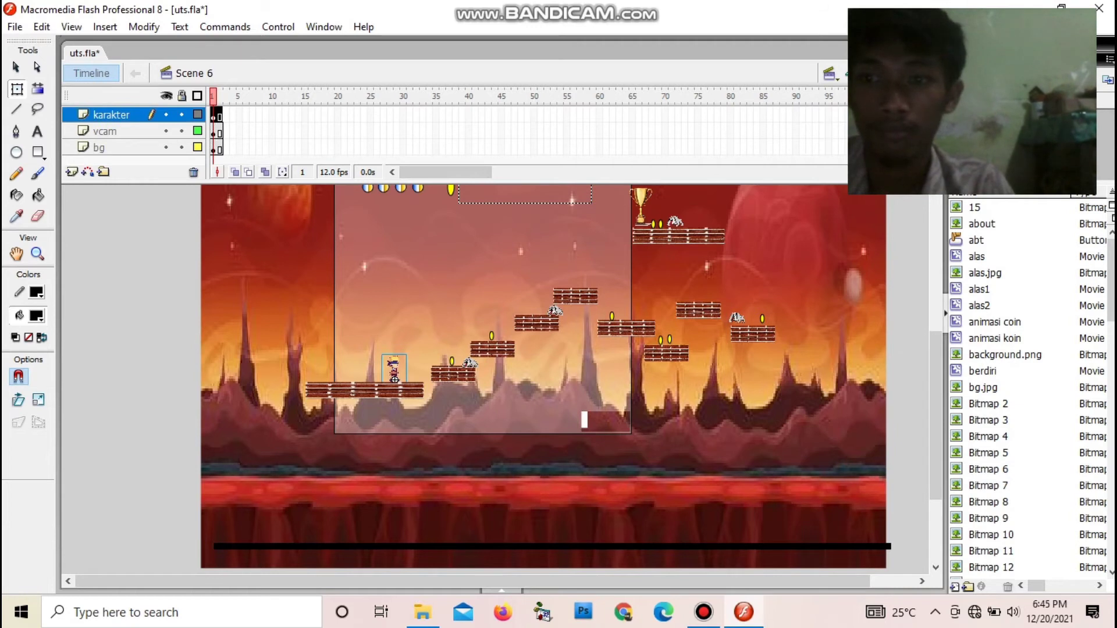
left_click(836, 87)
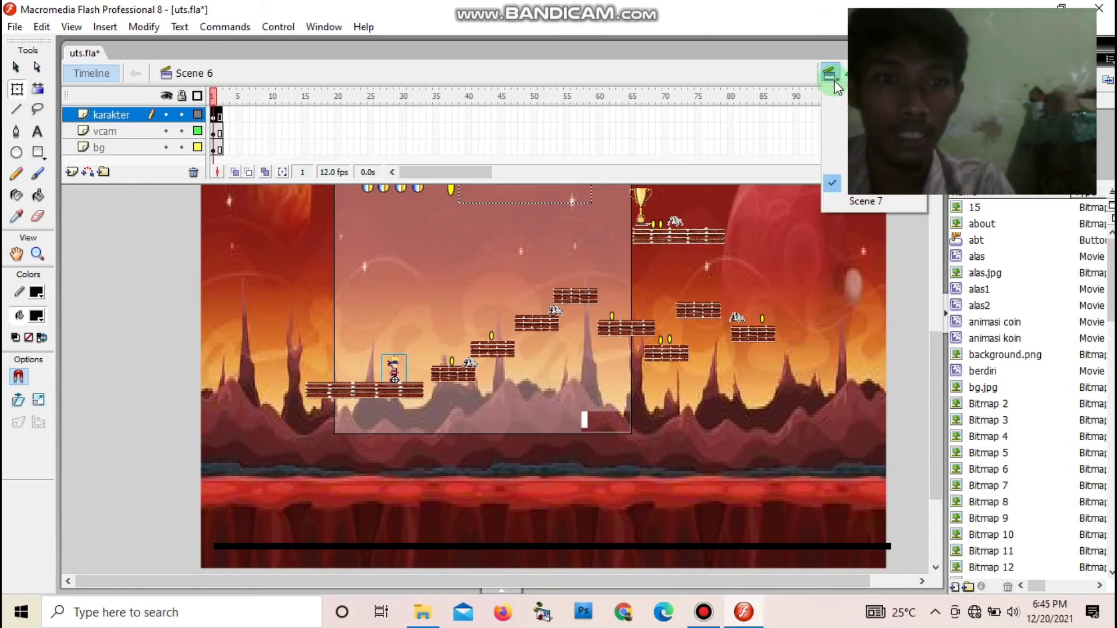
left_click(863, 200)
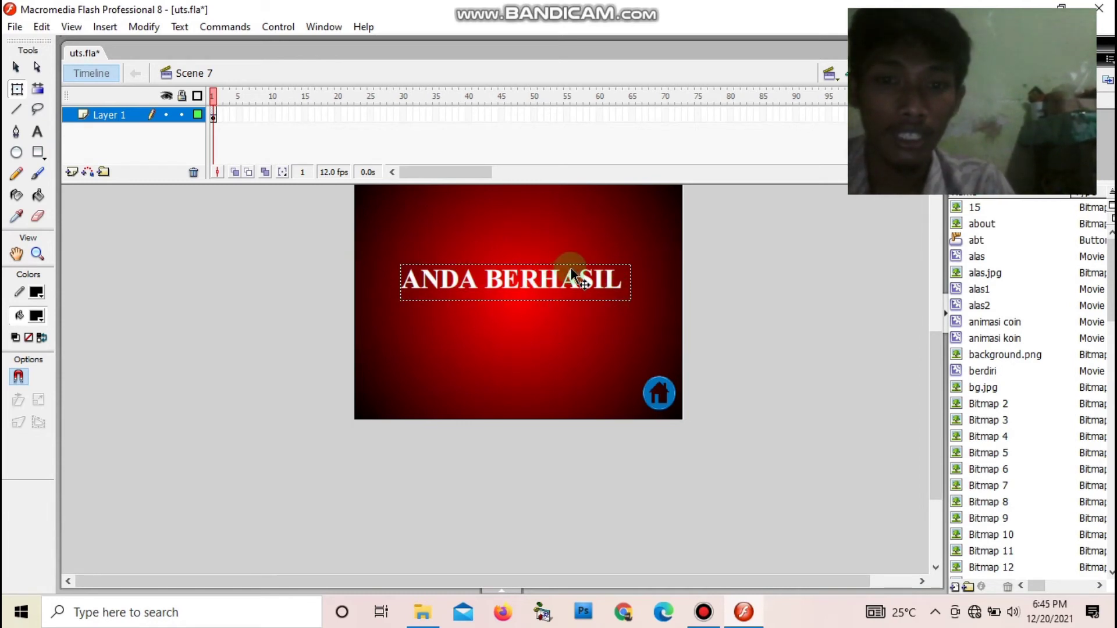
left_click(659, 399)
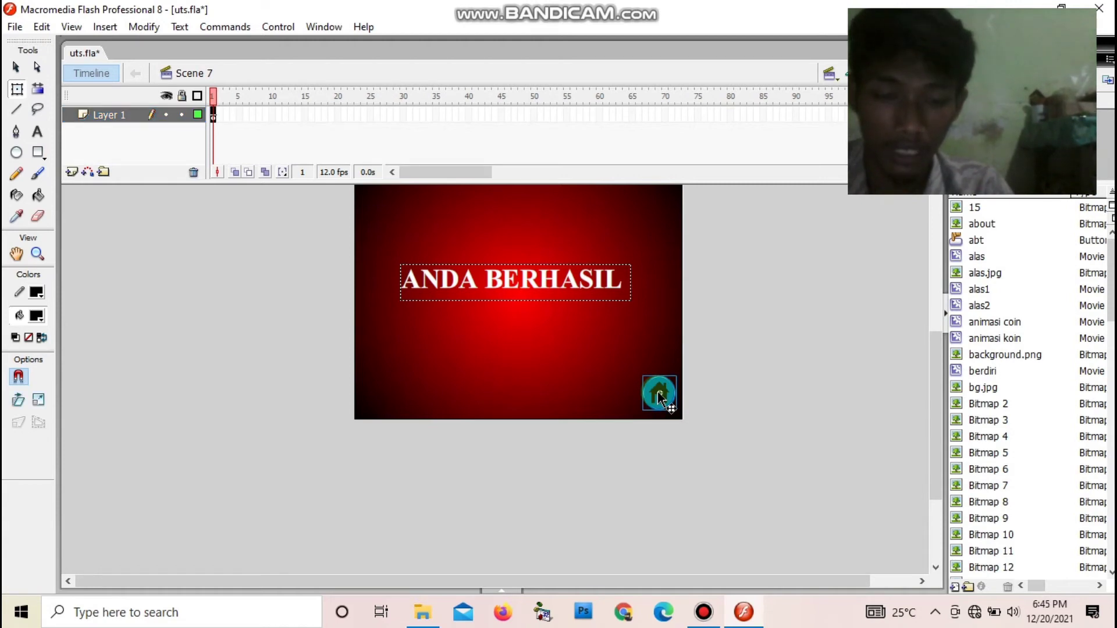
right_click(658, 396)
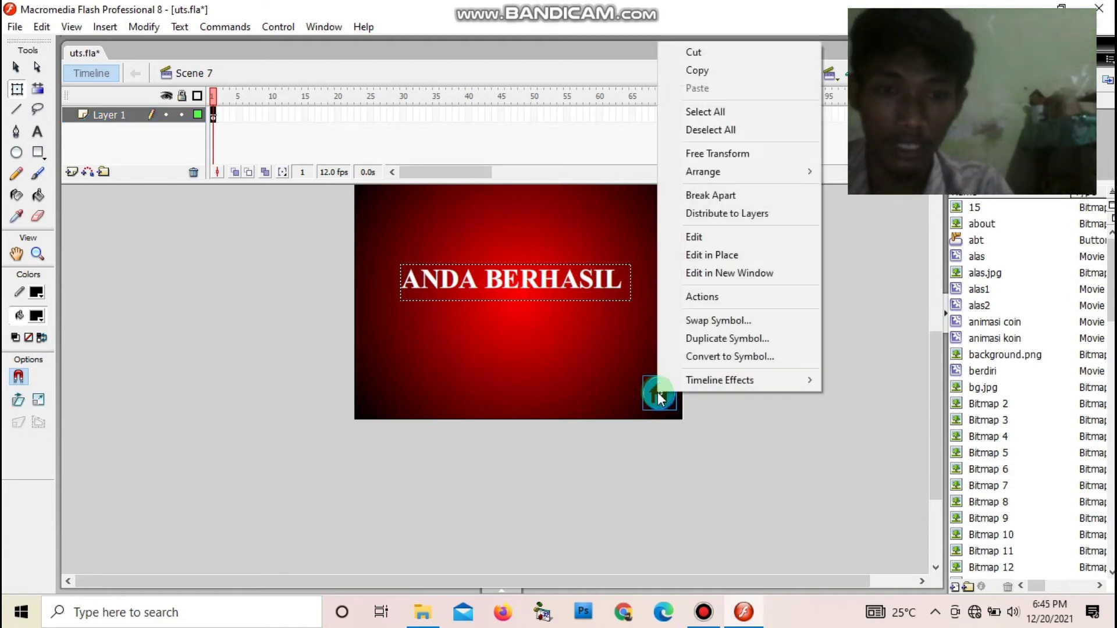
left_click(704, 296)
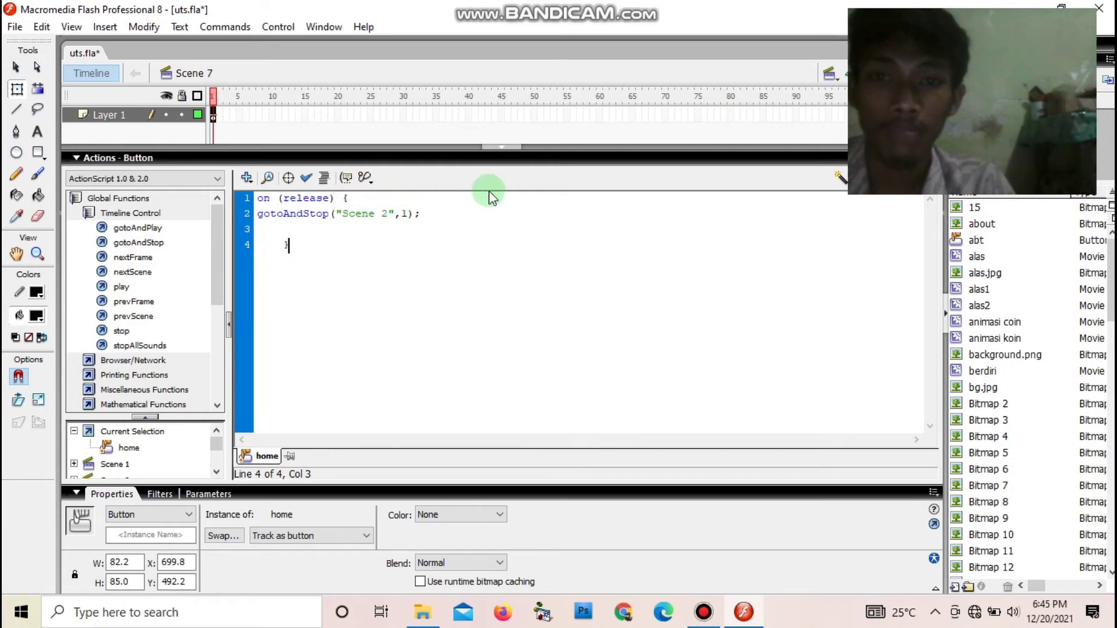
left_click(504, 147)
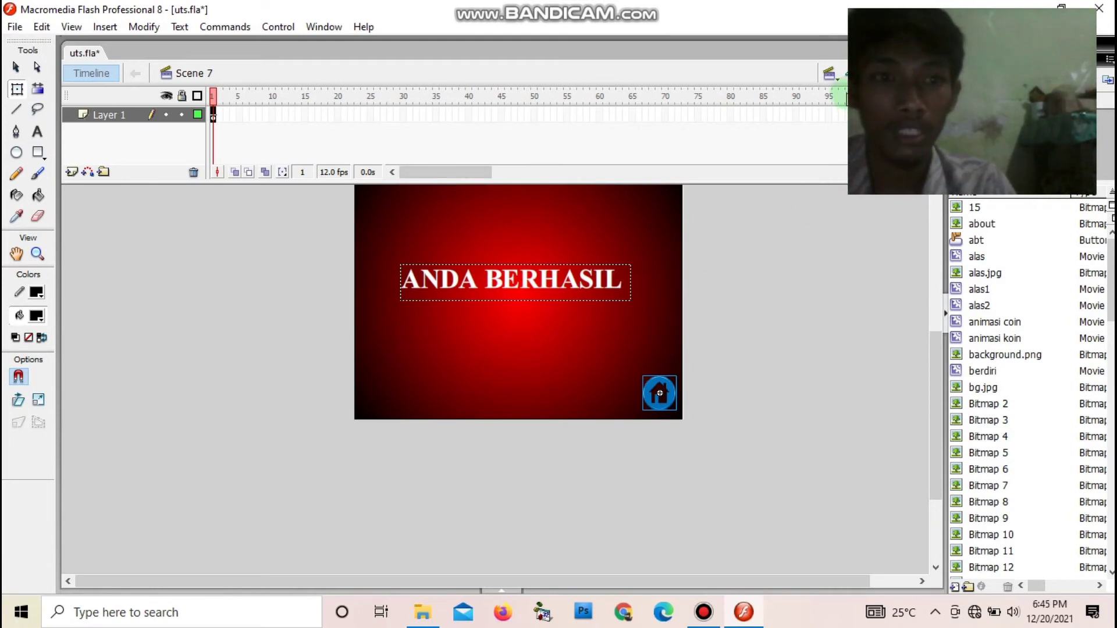
Step: Switch to Scene 2 and read the release script on the QUIT button
left_click(835, 78)
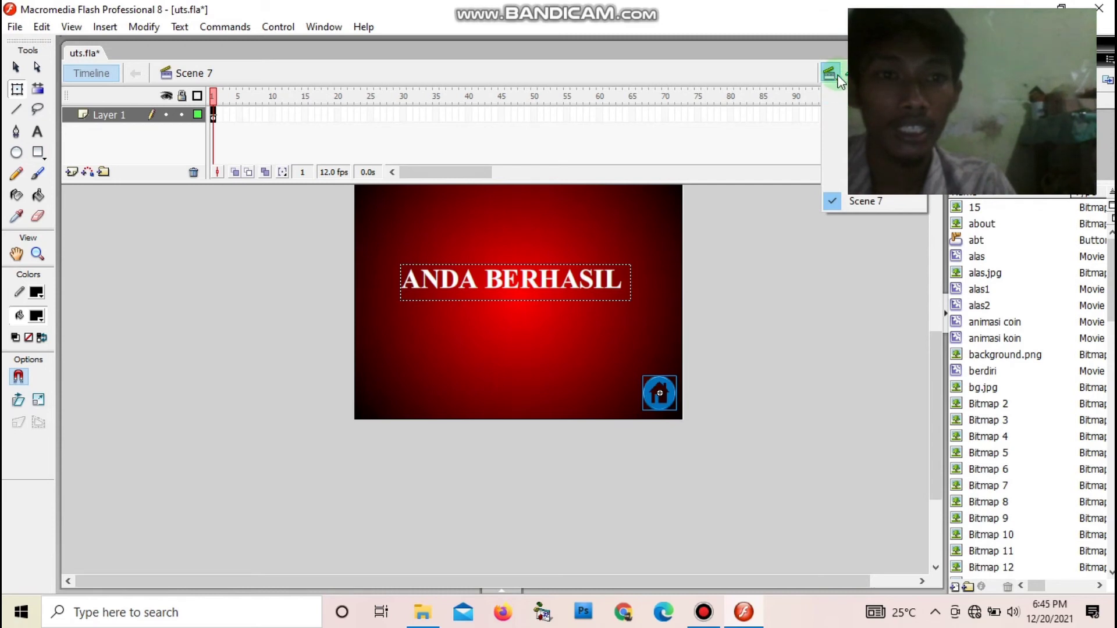
left_click(861, 125)
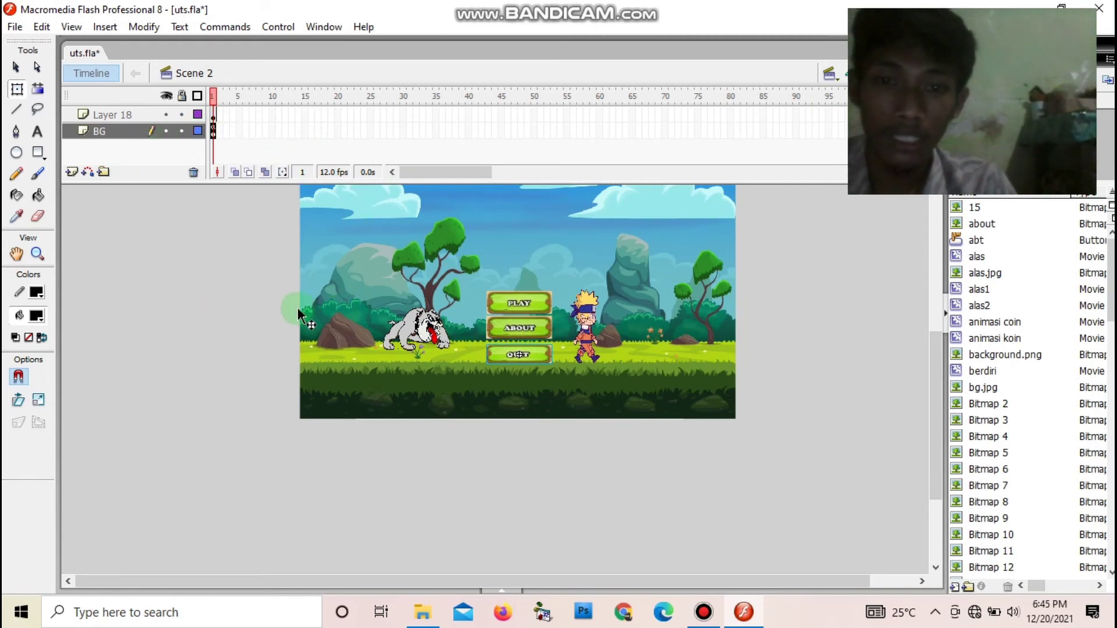
left_click(326, 29)
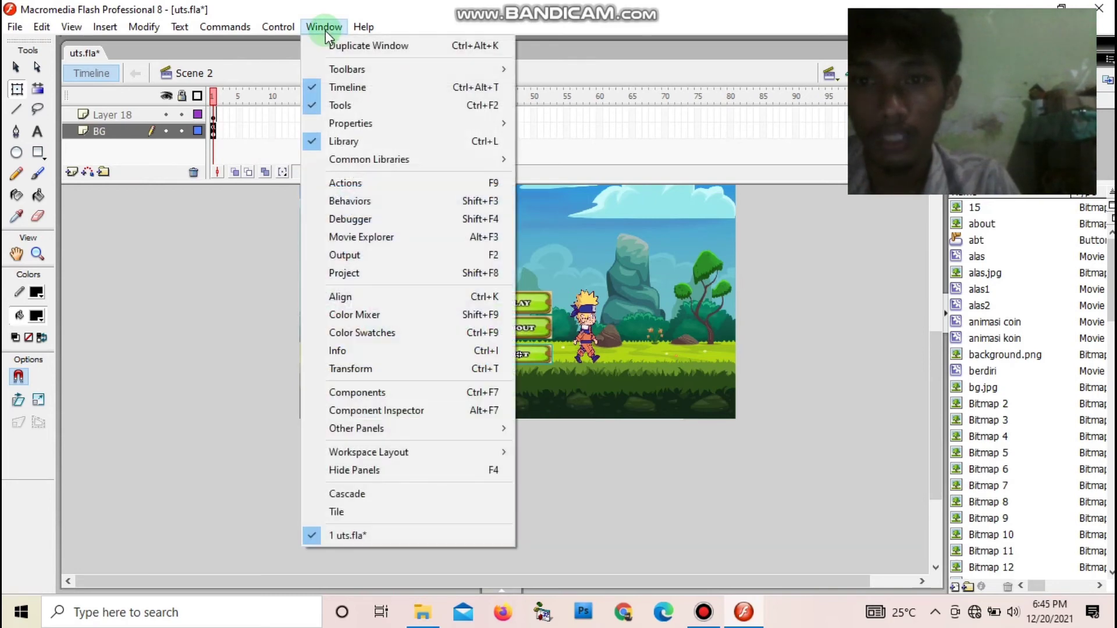
left_click(379, 190)
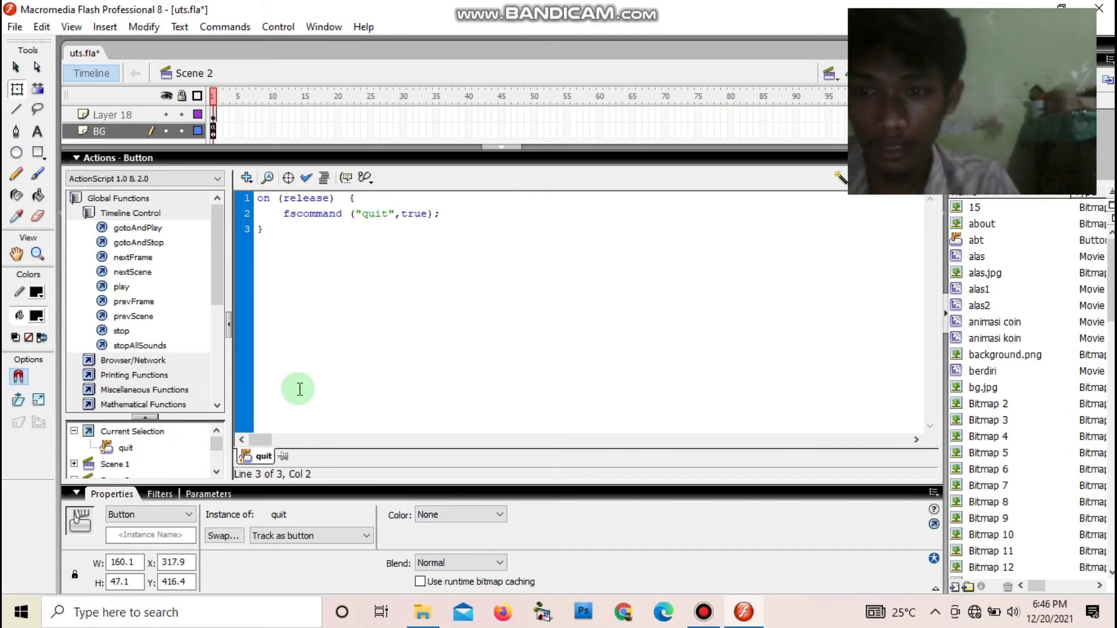
left_click(492, 149)
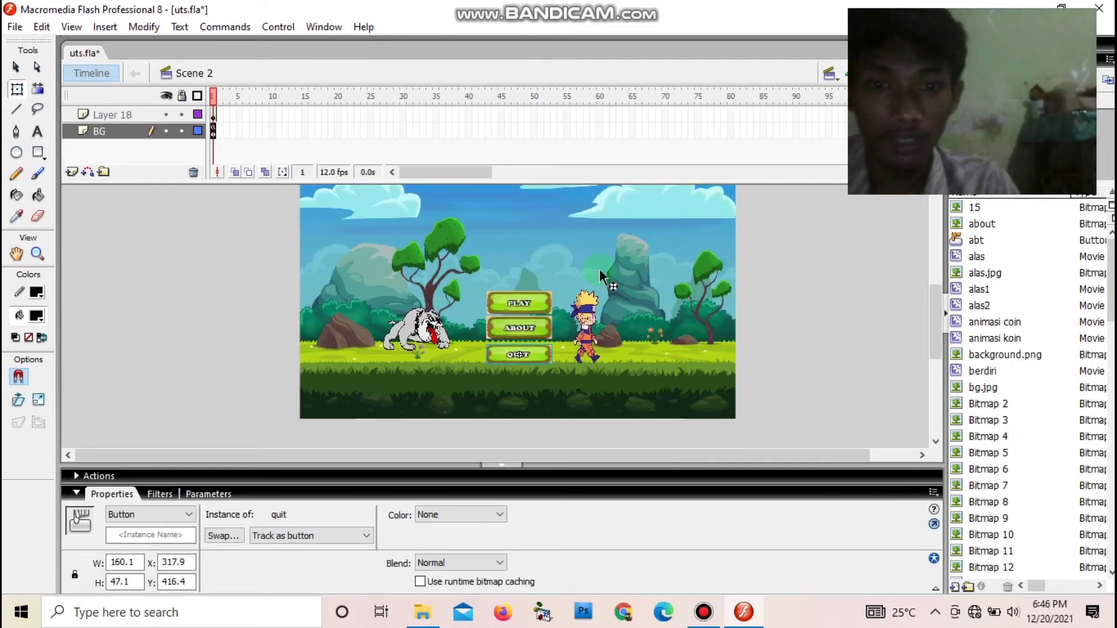
Step: Highlight the contents of Scene 2's BG layer and Layer 18, and show the list of scenes
left_click(213, 131)
left_click(213, 115)
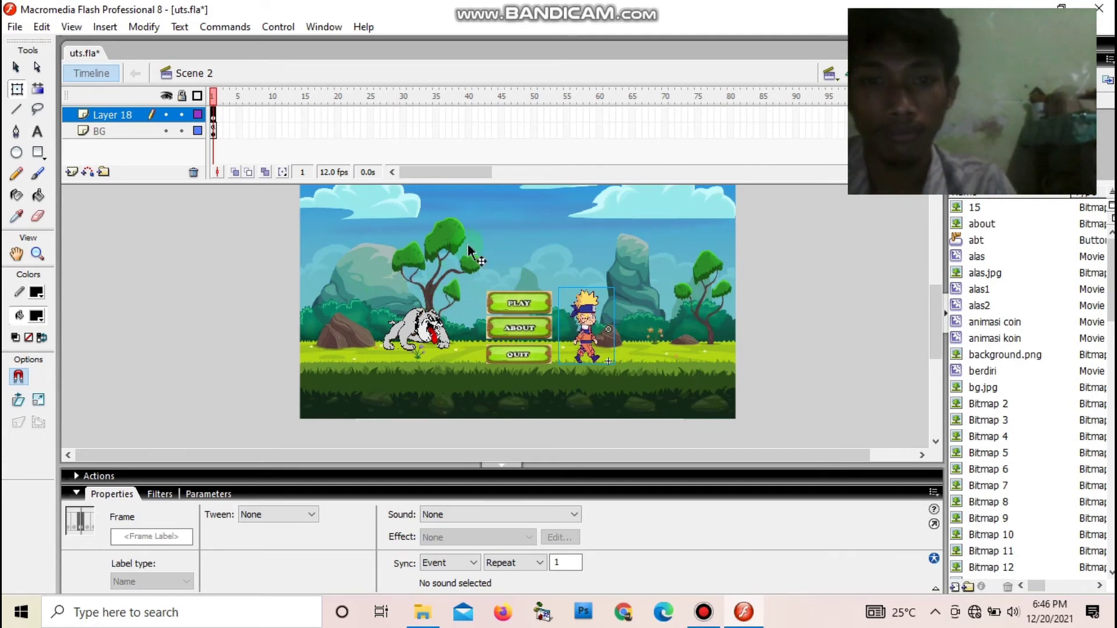
left_click(835, 85)
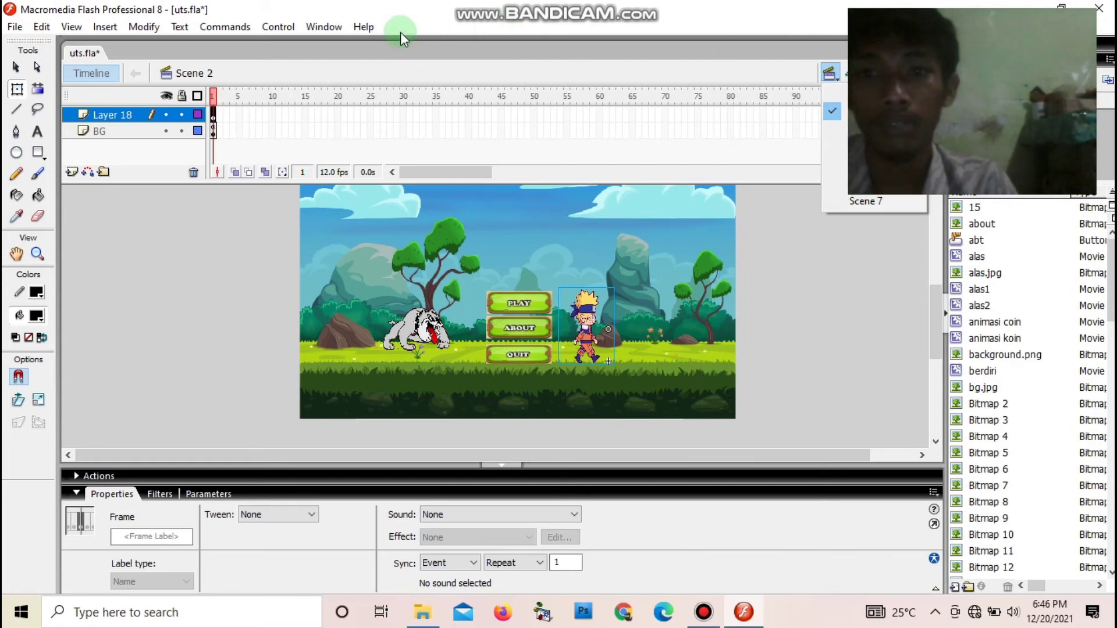
Step: Open the Scene panel, point out the scene list and the control for adding scenes, and close the panel
left_click(317, 28)
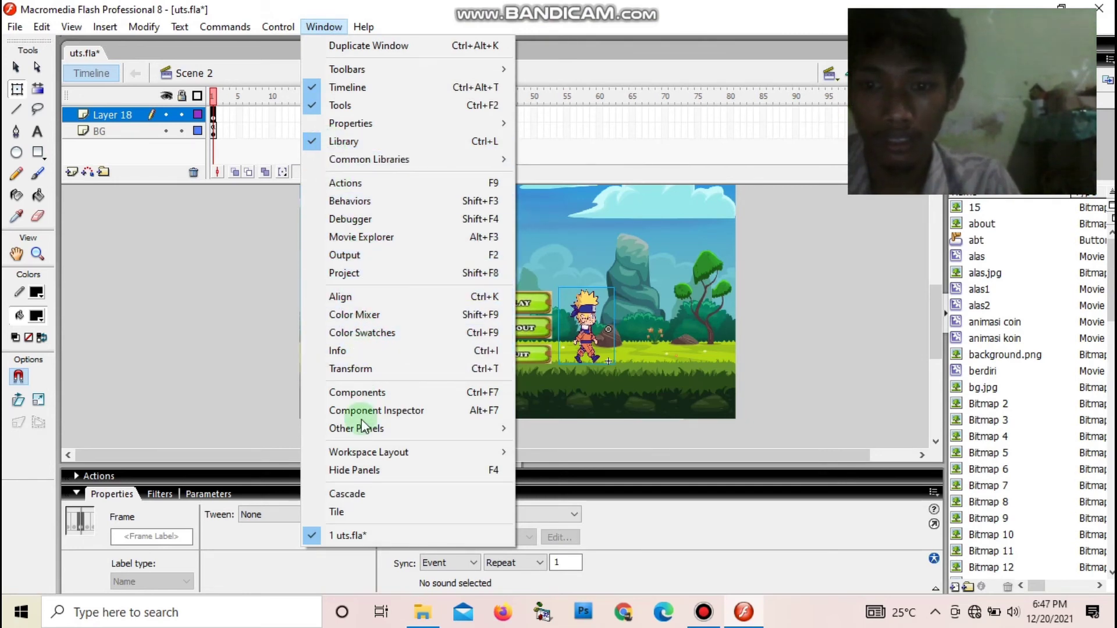
mouse_move(370, 433)
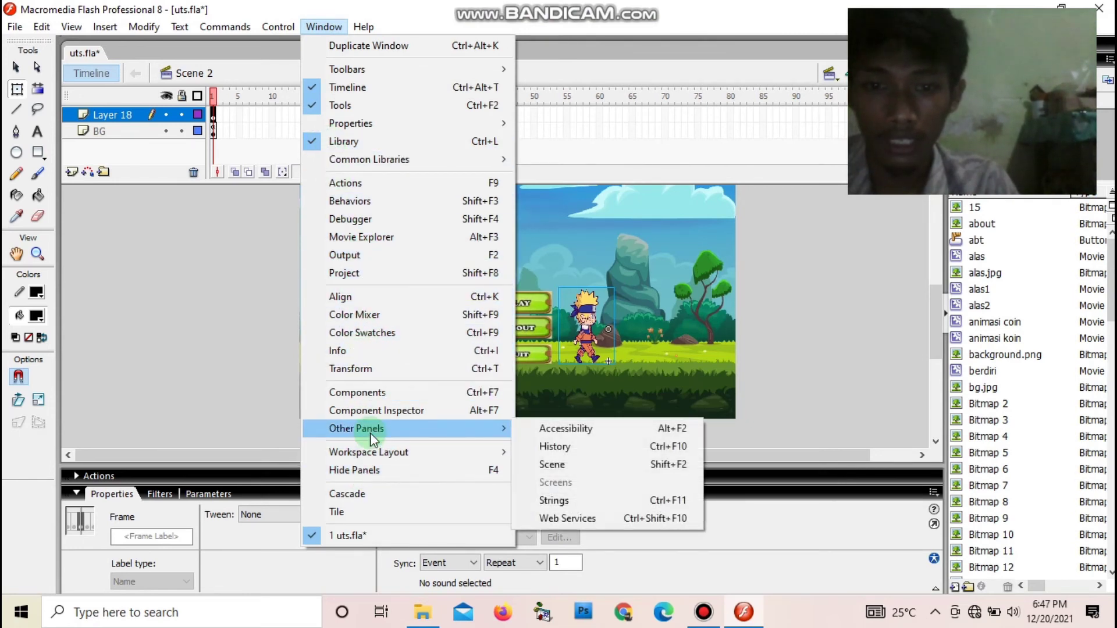
left_click(550, 465)
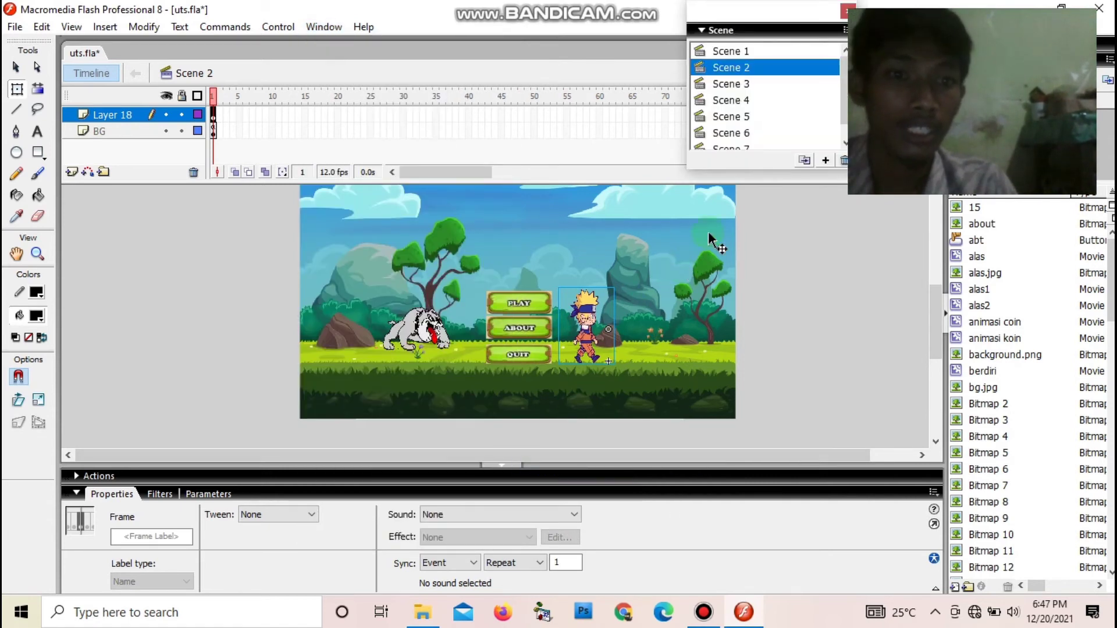
left_click_drag(743, 71, 789, 209)
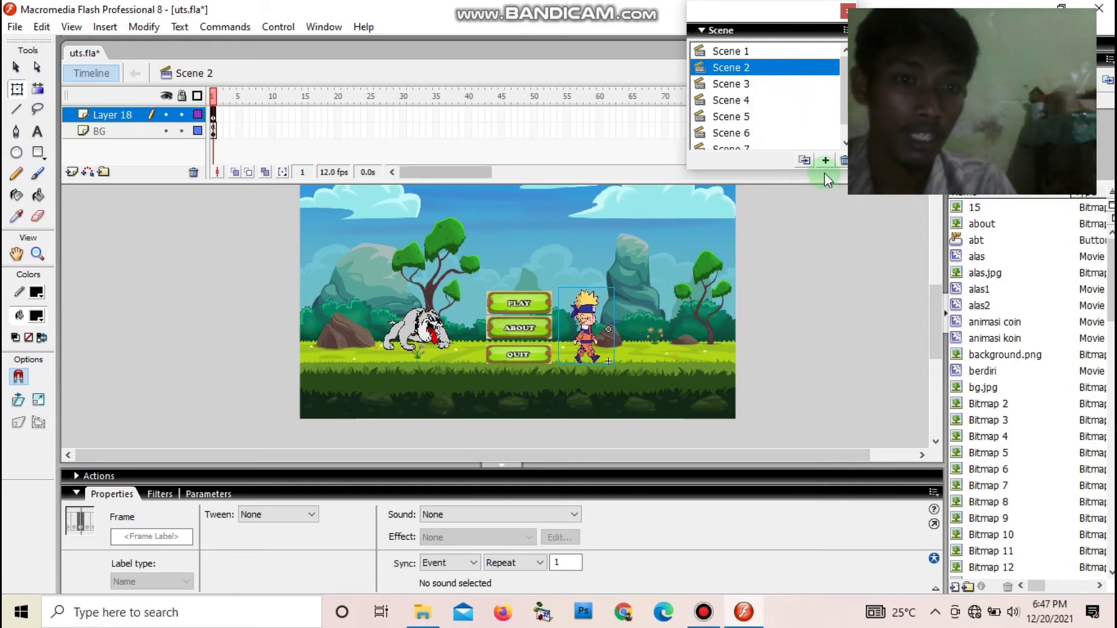
left_click_drag(825, 174, 762, 200)
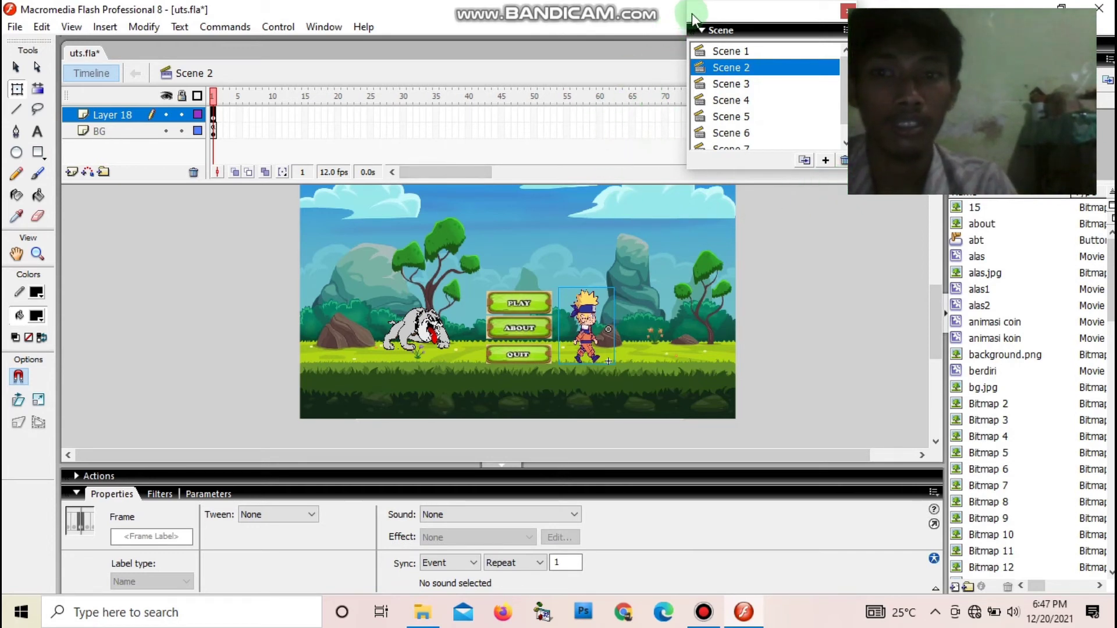
left_click(848, 11)
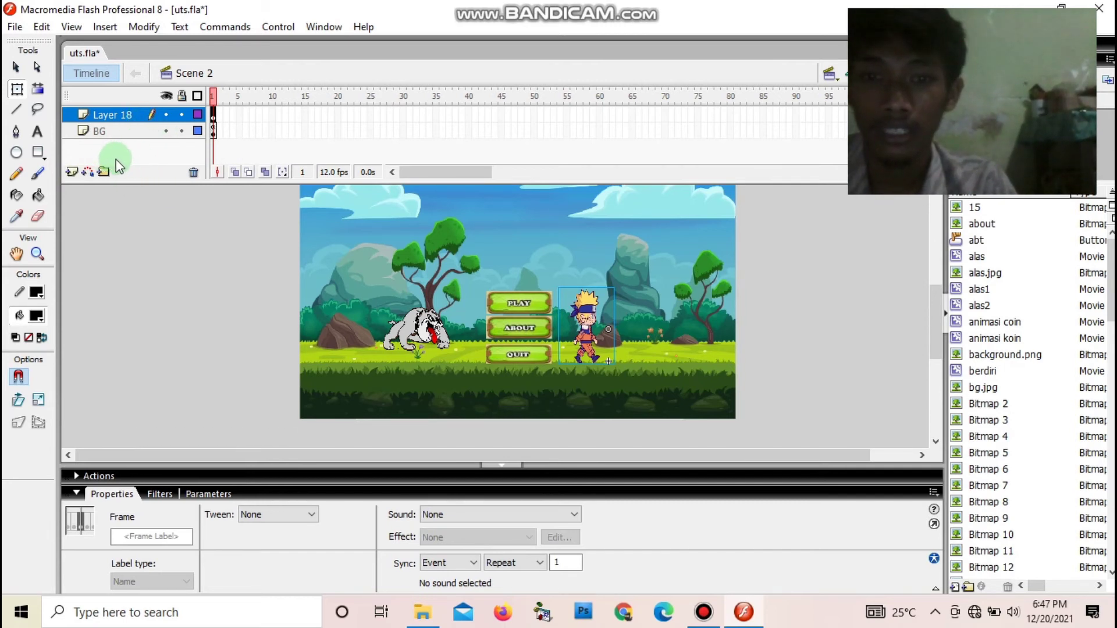
Step: Rename Layer 18 in Scene 2 as naruto
double_click(134, 116)
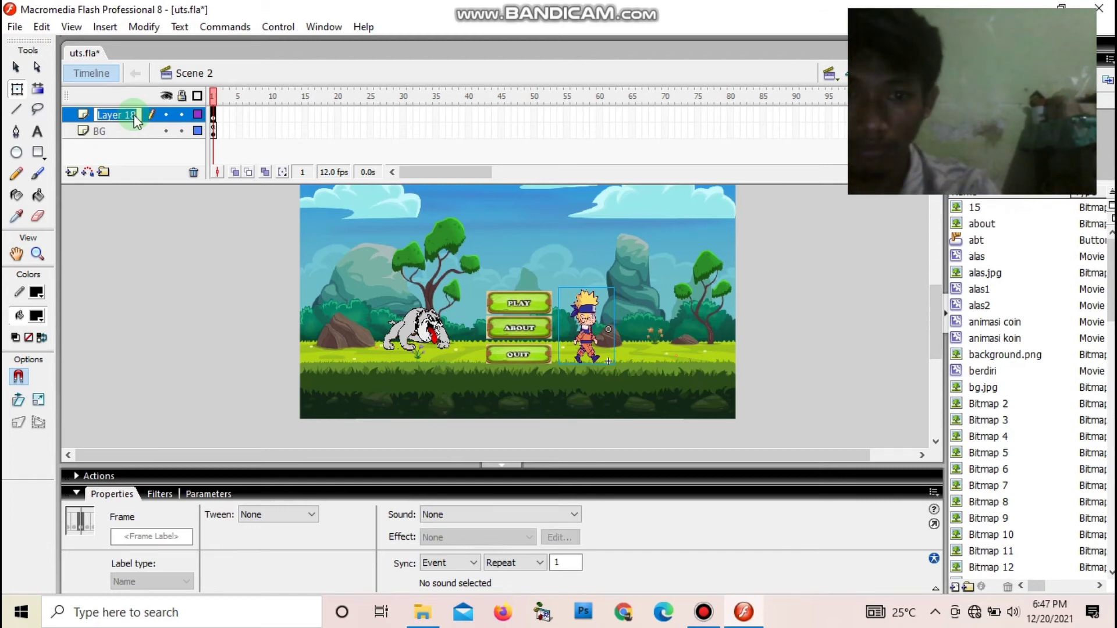
type("na")
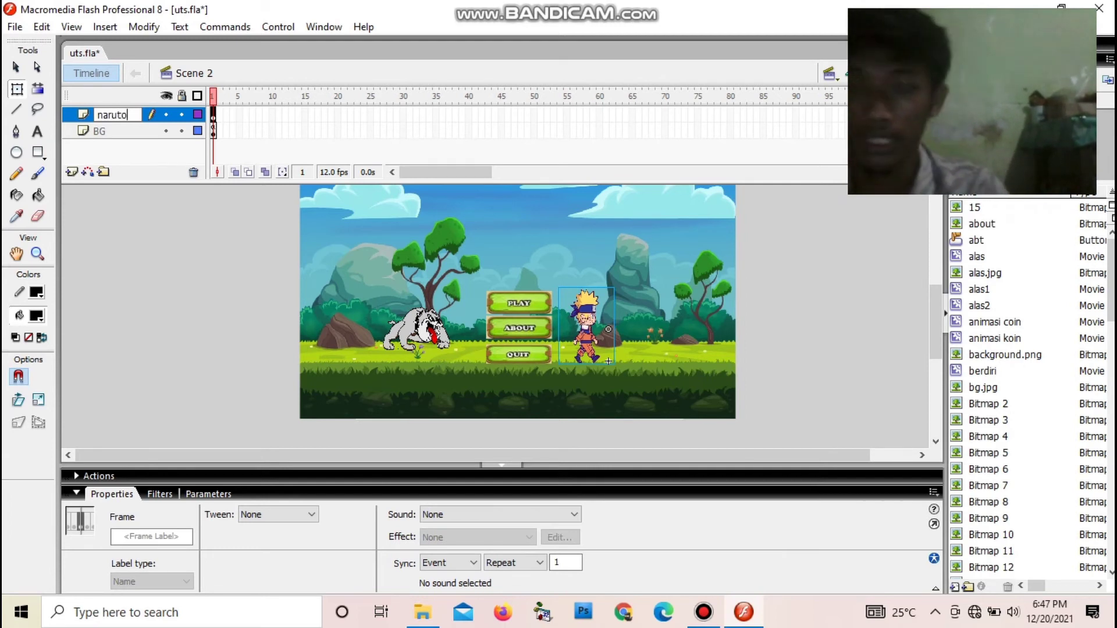
type("ruto")
key("Return")
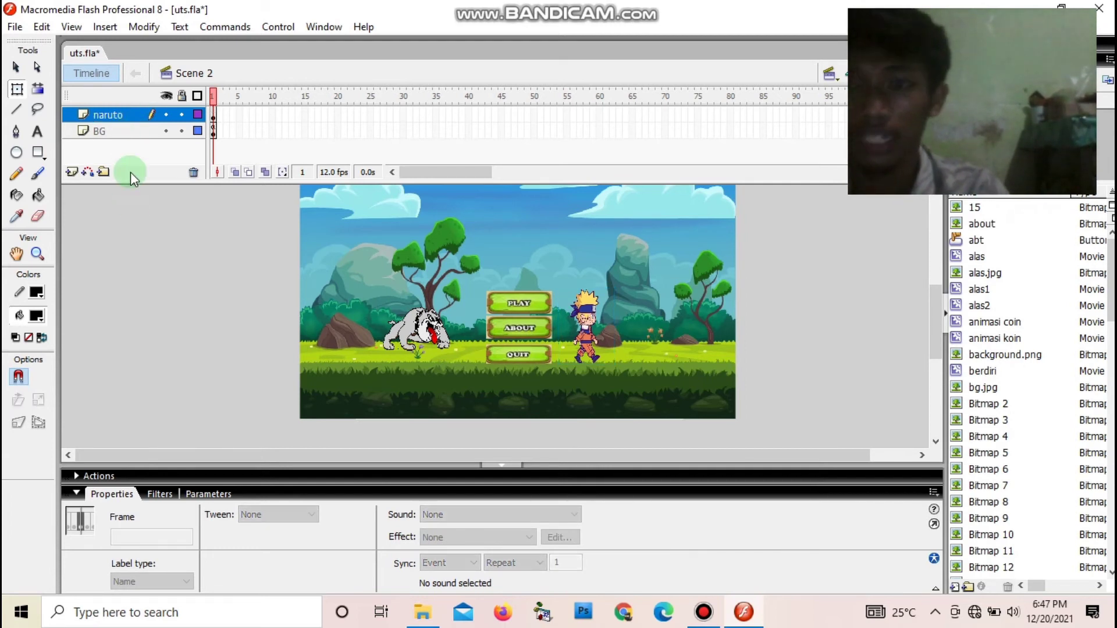
left_click(150, 153)
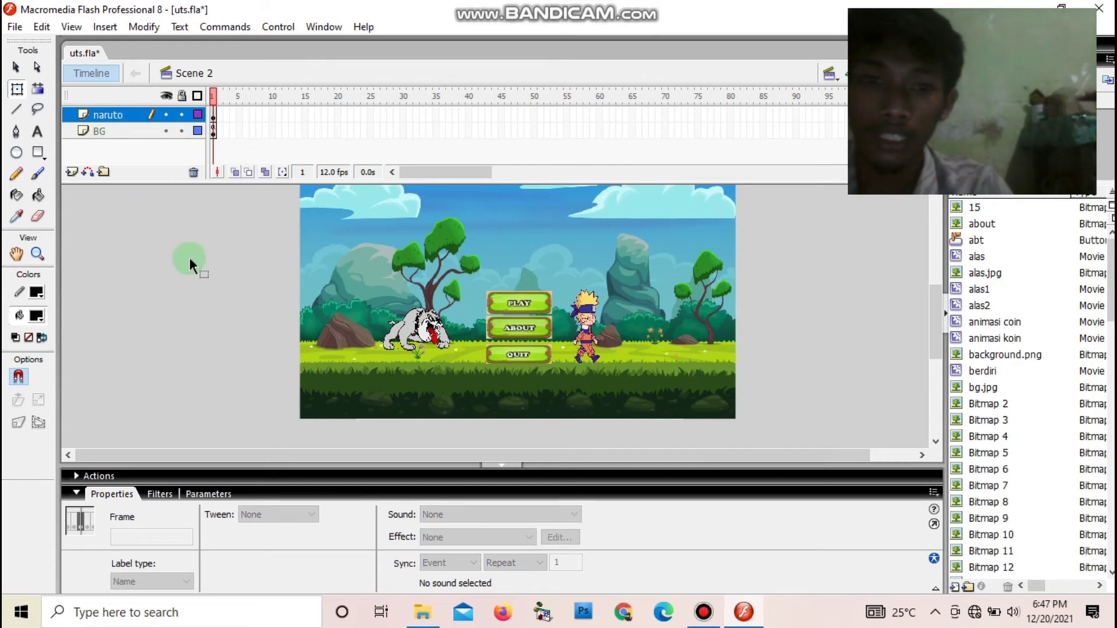
left_click(100, 118)
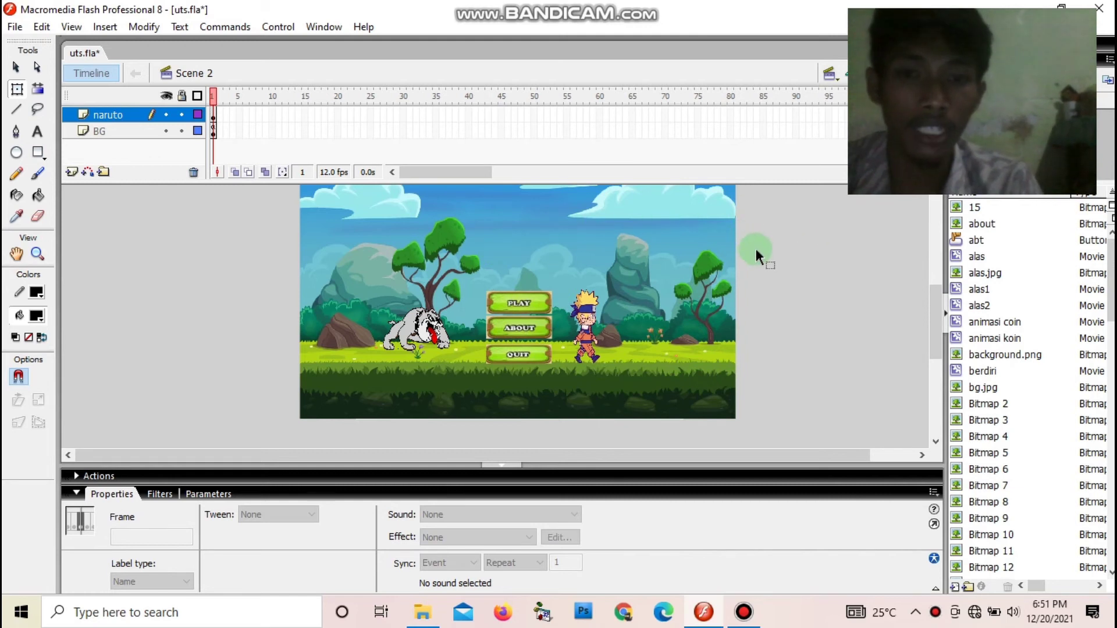
Step: Test the movie, visiting the instructions page from ABOUT and returning to the main menu before starting the game
left_click(498, 465)
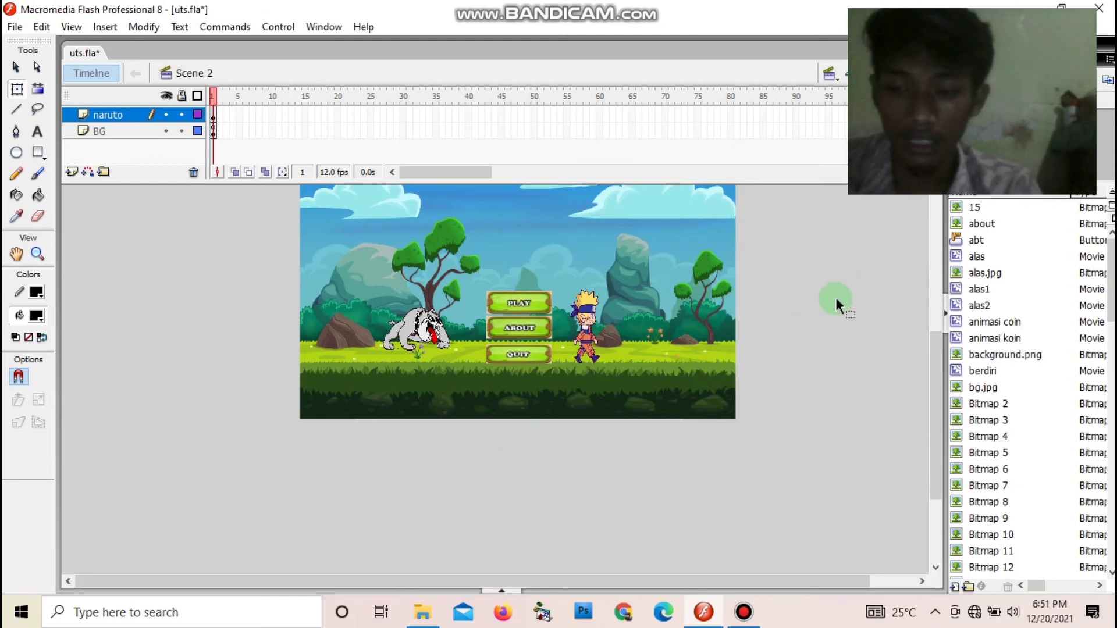
key("ctrl+Return")
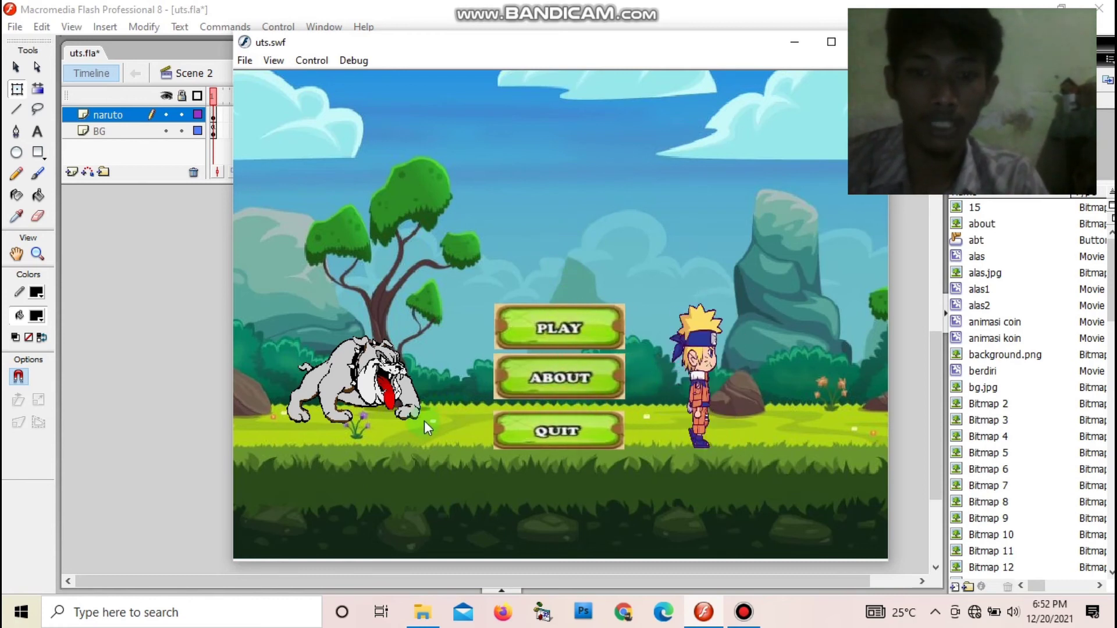
left_click(536, 385)
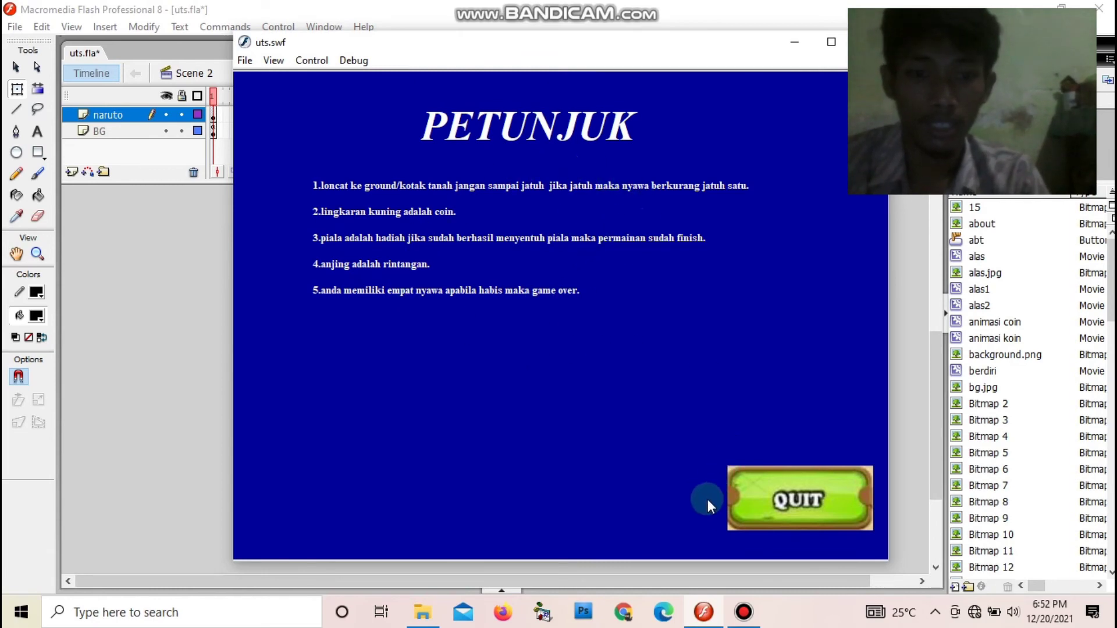
left_click(760, 513)
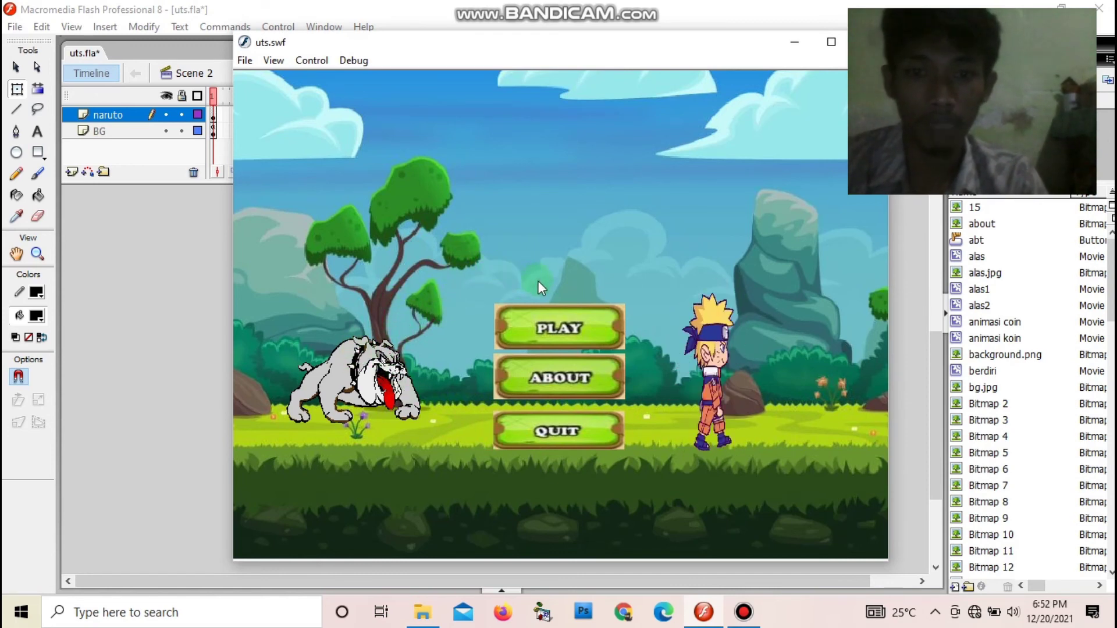
left_click(545, 327)
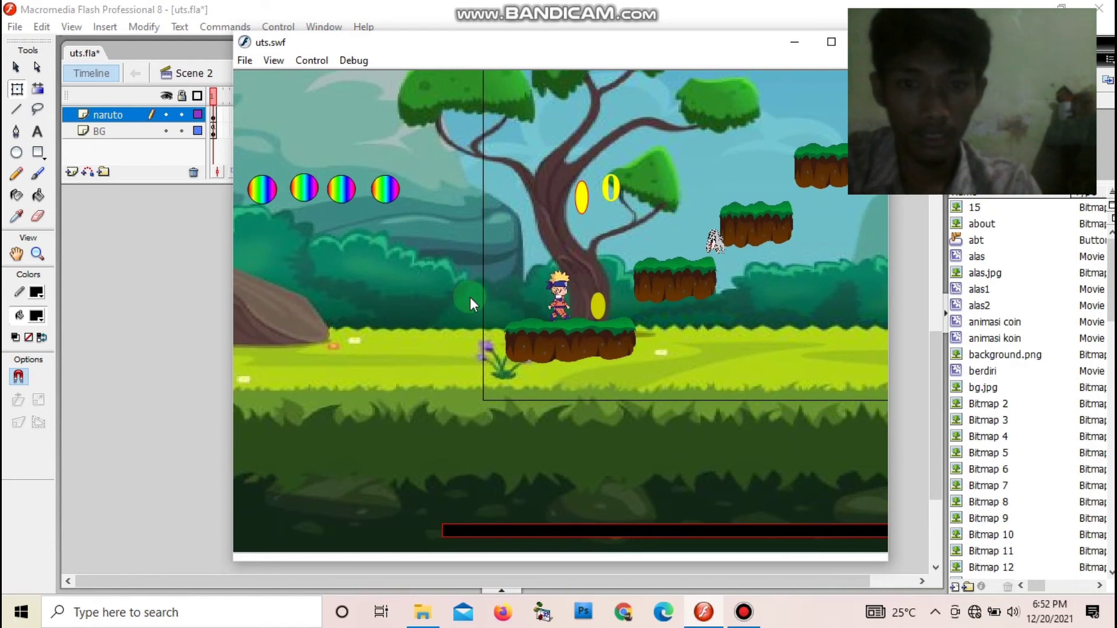
Step: Demonstrate Naruto's walking and jumping by collecting the first coin and hopping onto the second platform
key("Up")
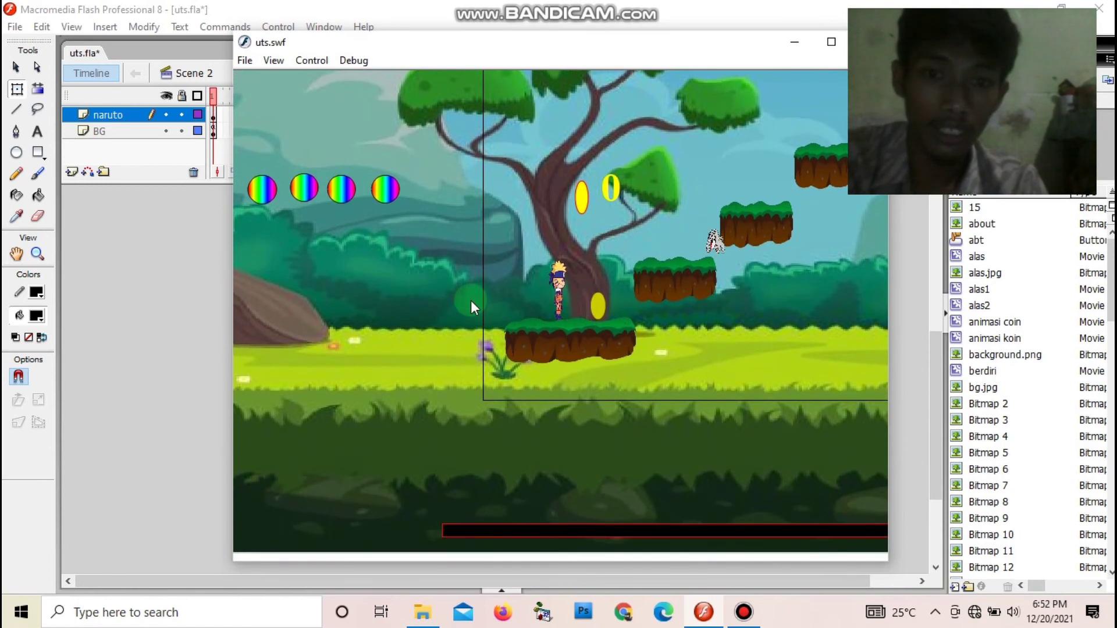
key("Up")
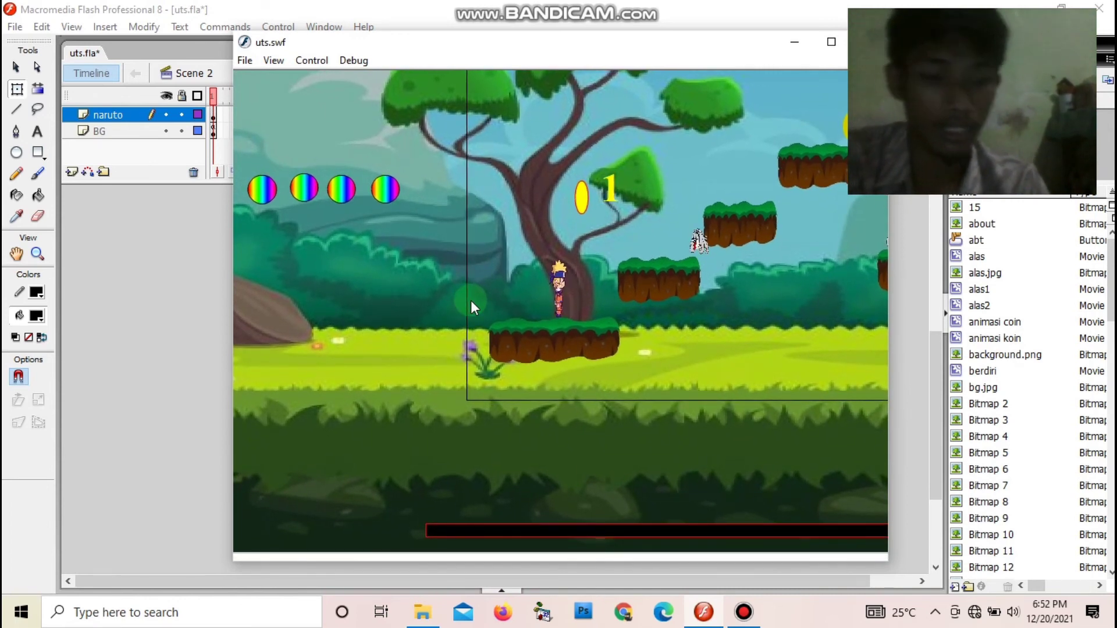
key("Right")
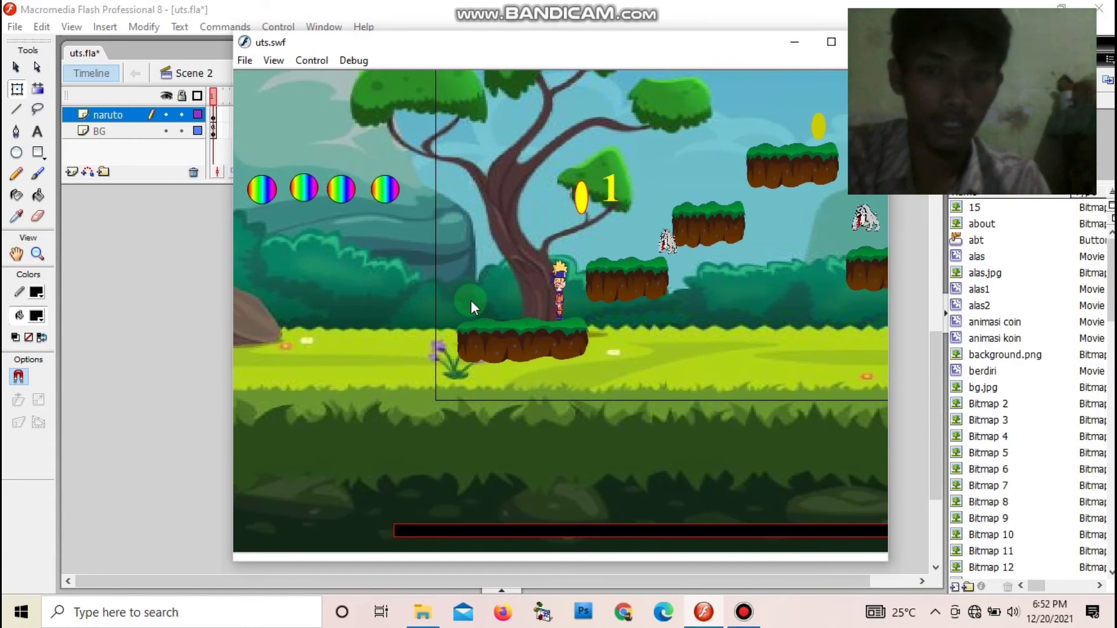
key("Up")
key("Right")
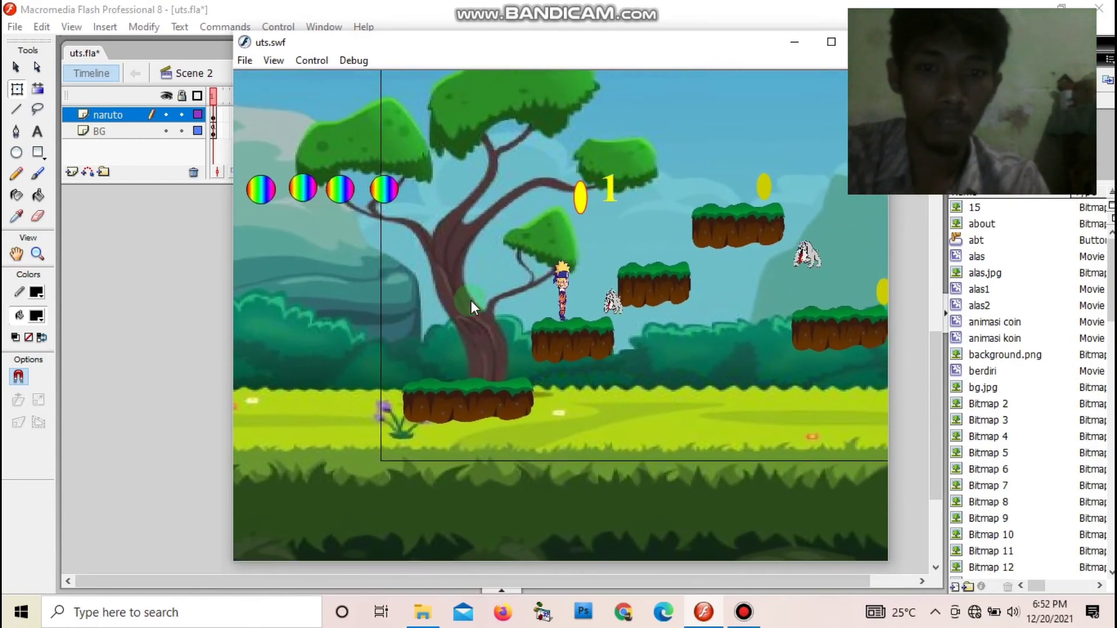
key("Up")
key("Left")
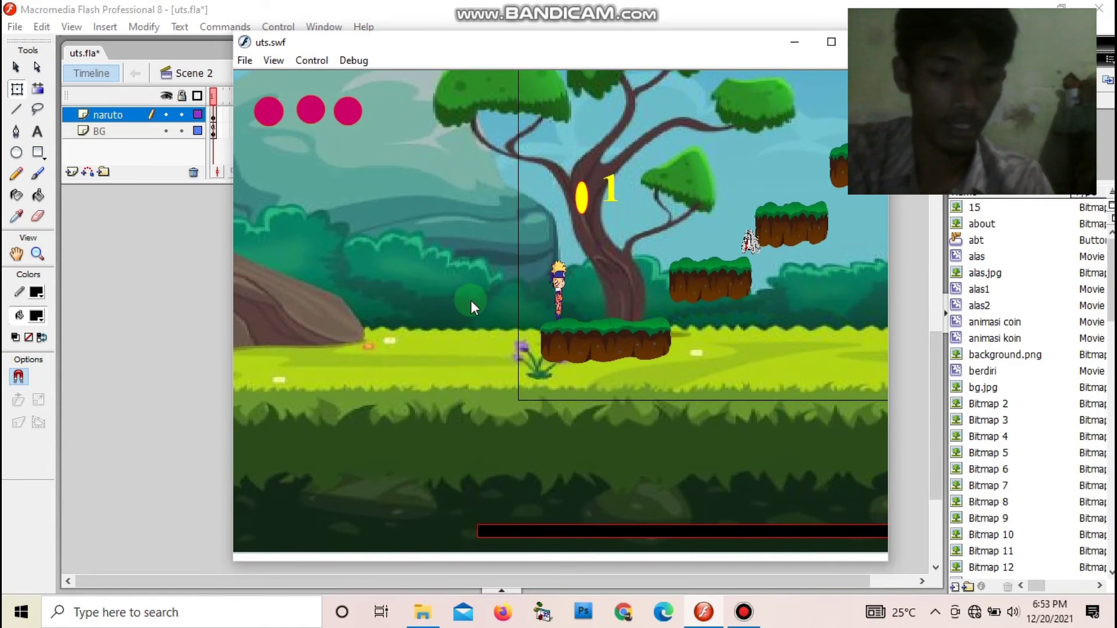
Step: Keep playing from the starting platform until all lives are used up, and close the test movie
key("Right")
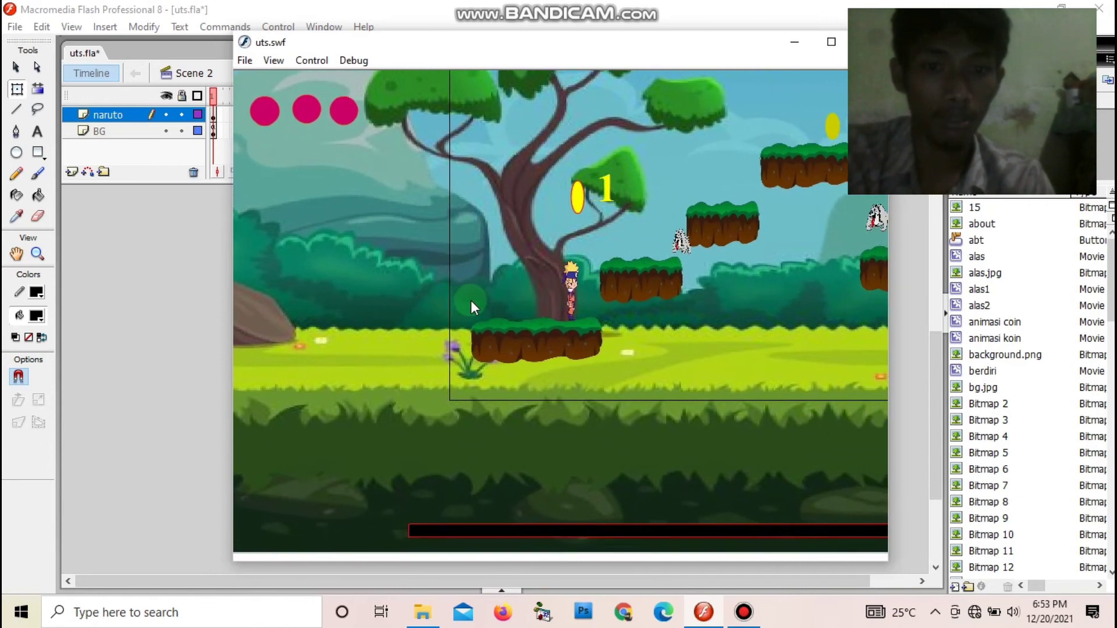
key("Right")
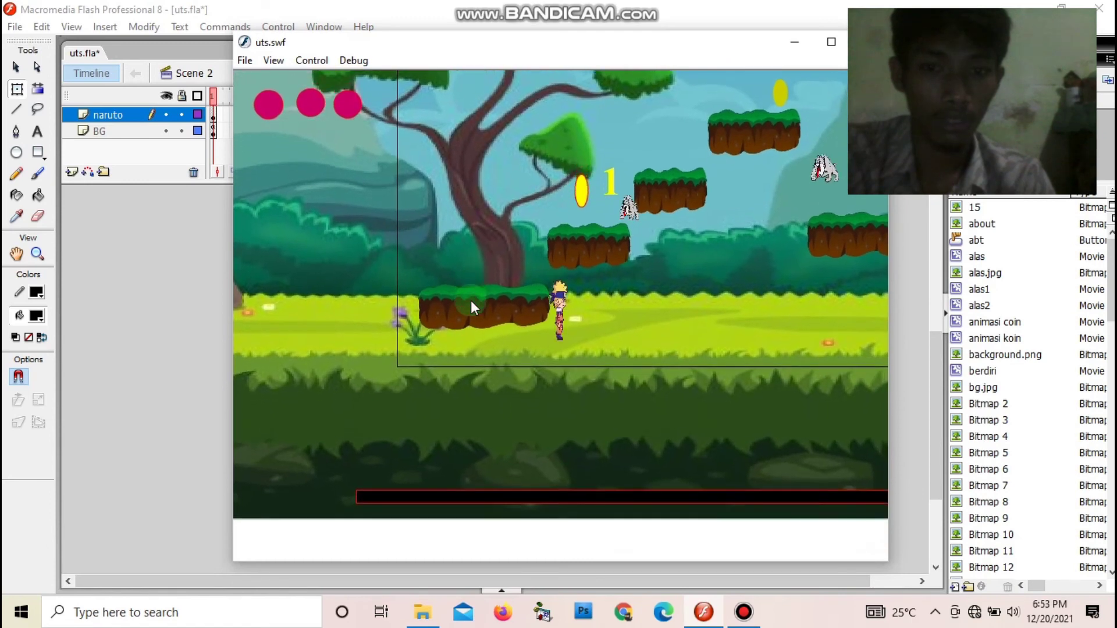
key("Up")
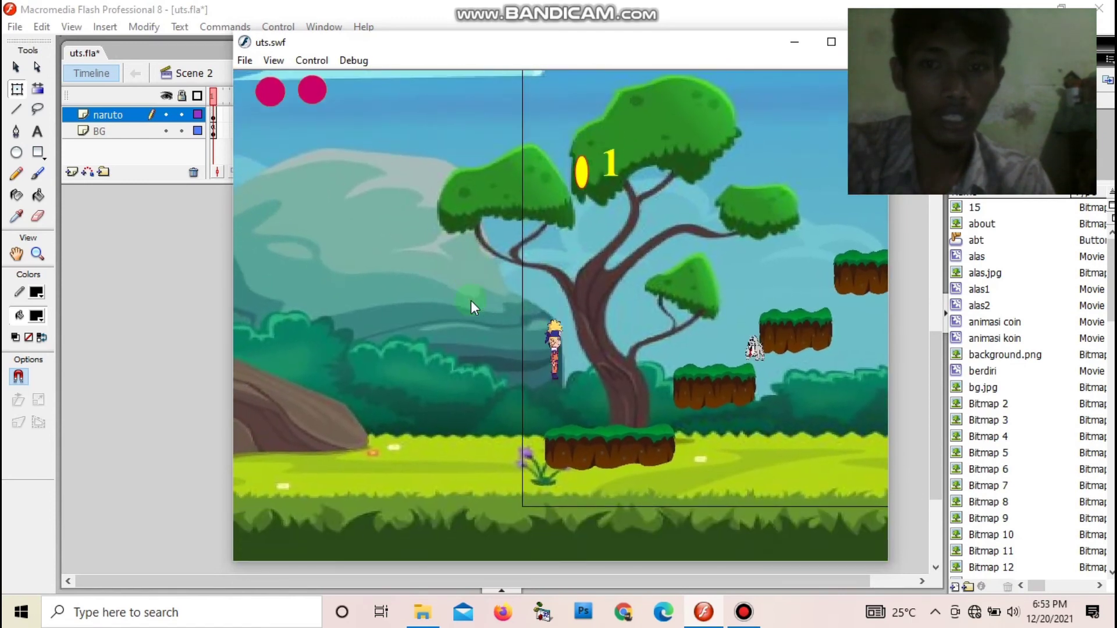
key("Right")
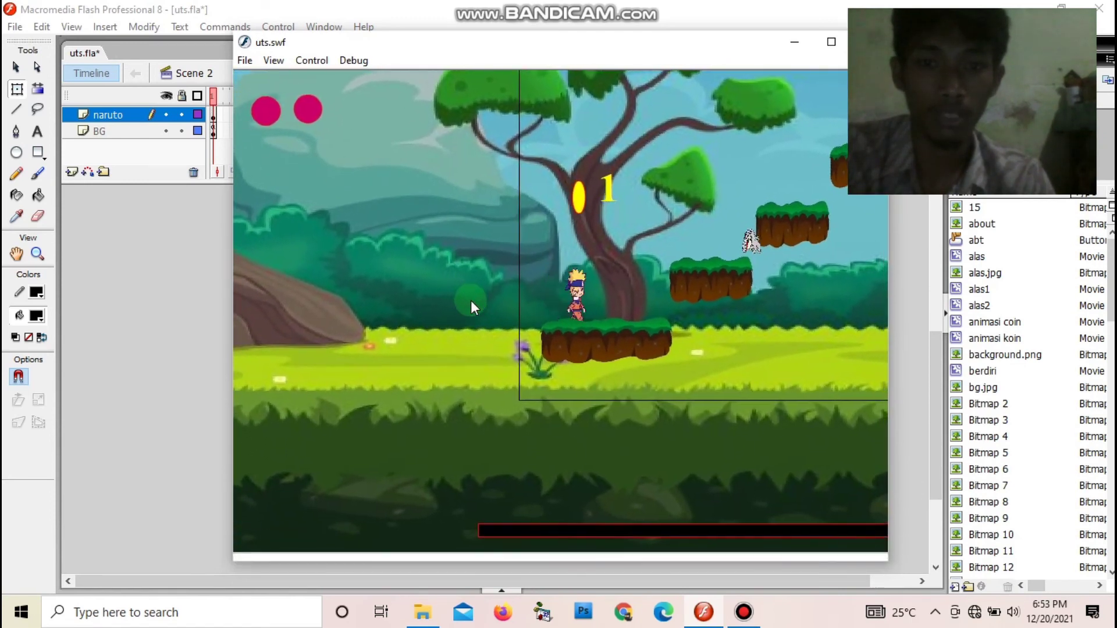
key("Right")
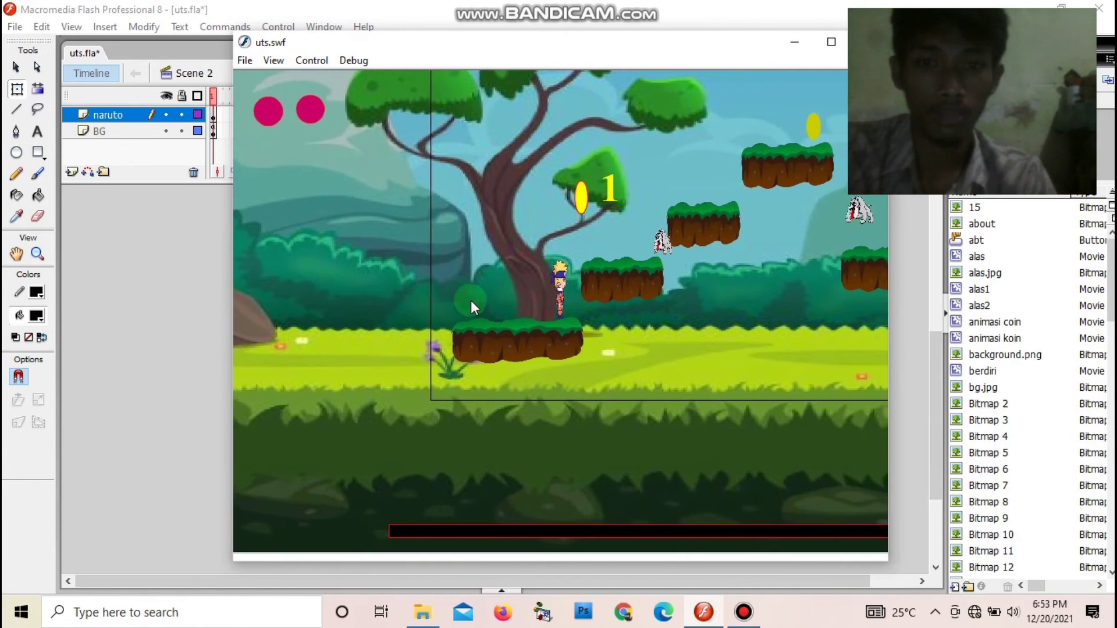
key("Up")
key("Right")
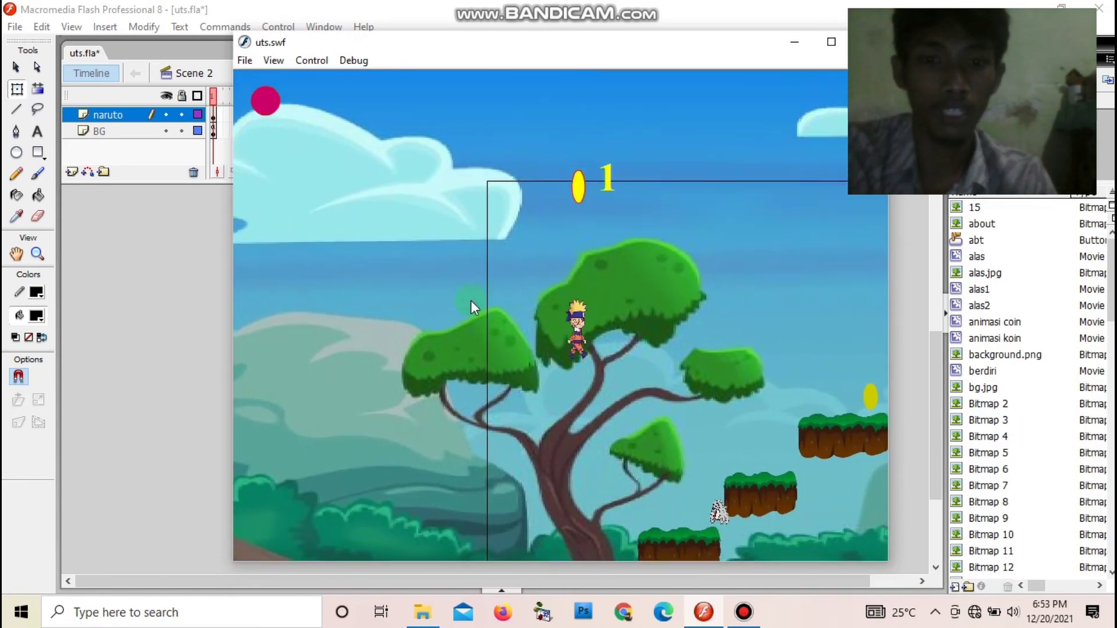
key("Right")
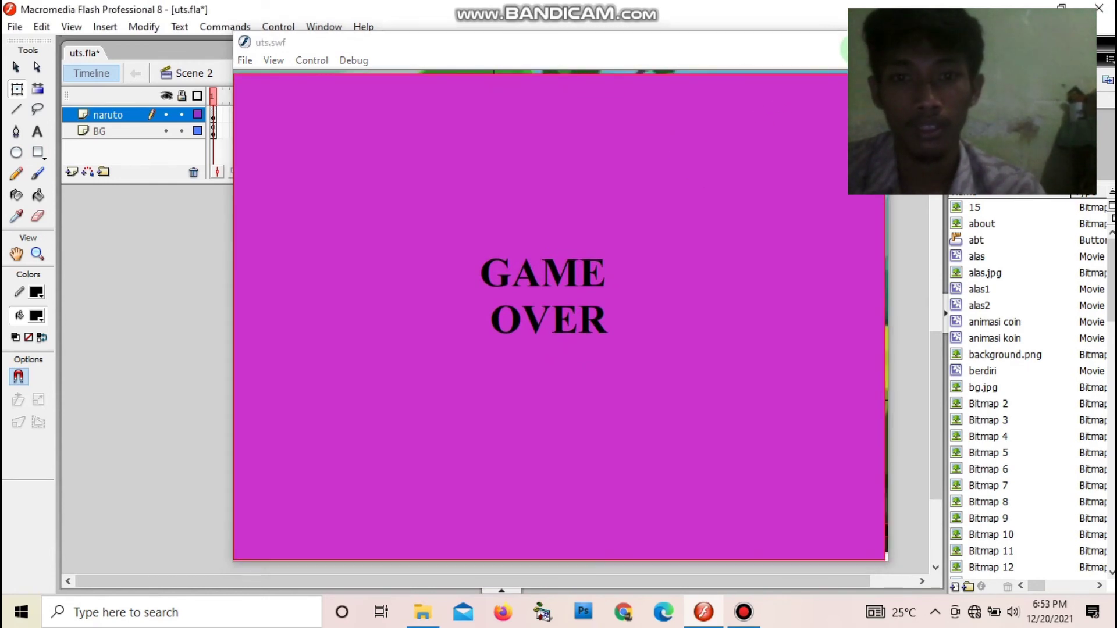
left_click(866, 42)
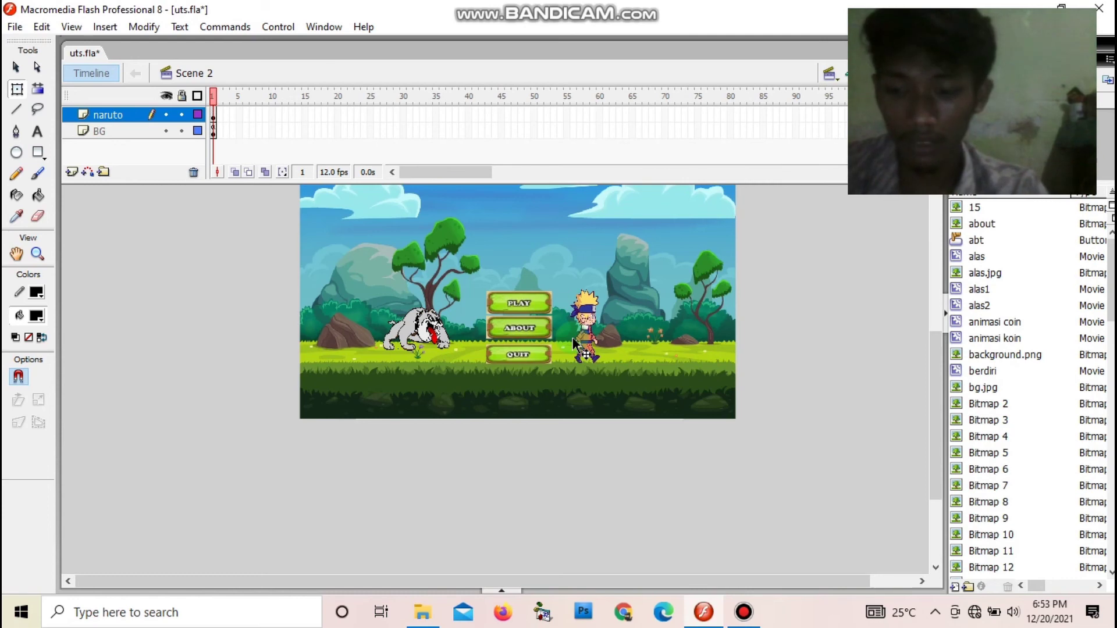
Step: Test the movie again, start the game from PLAY, collect the first coin and jump onto the second platform
key("ctrl+Return")
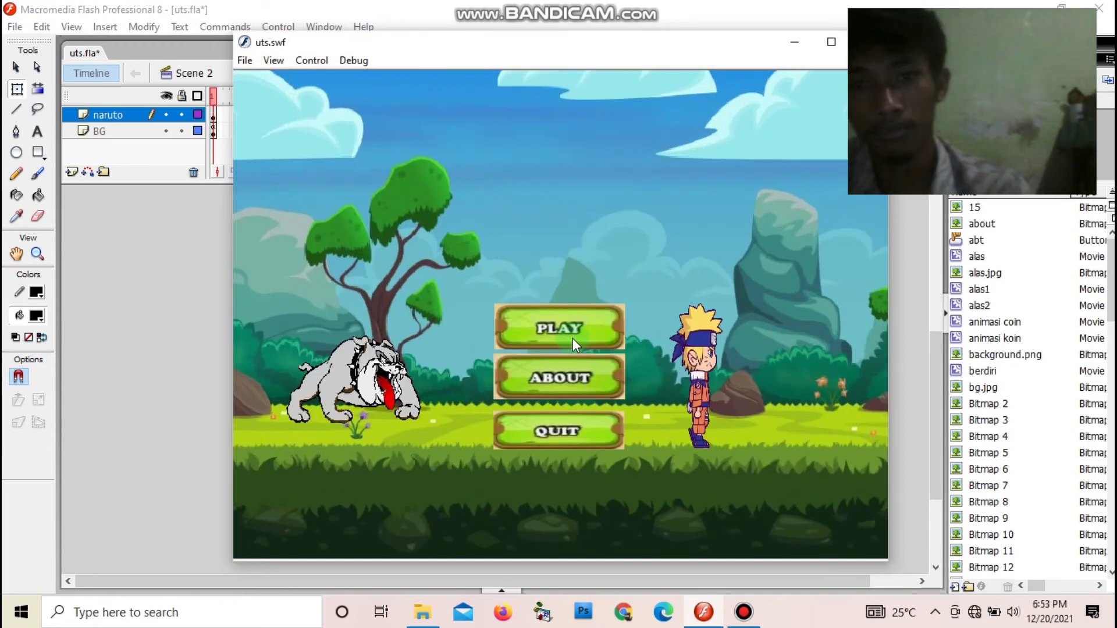
left_click(555, 332)
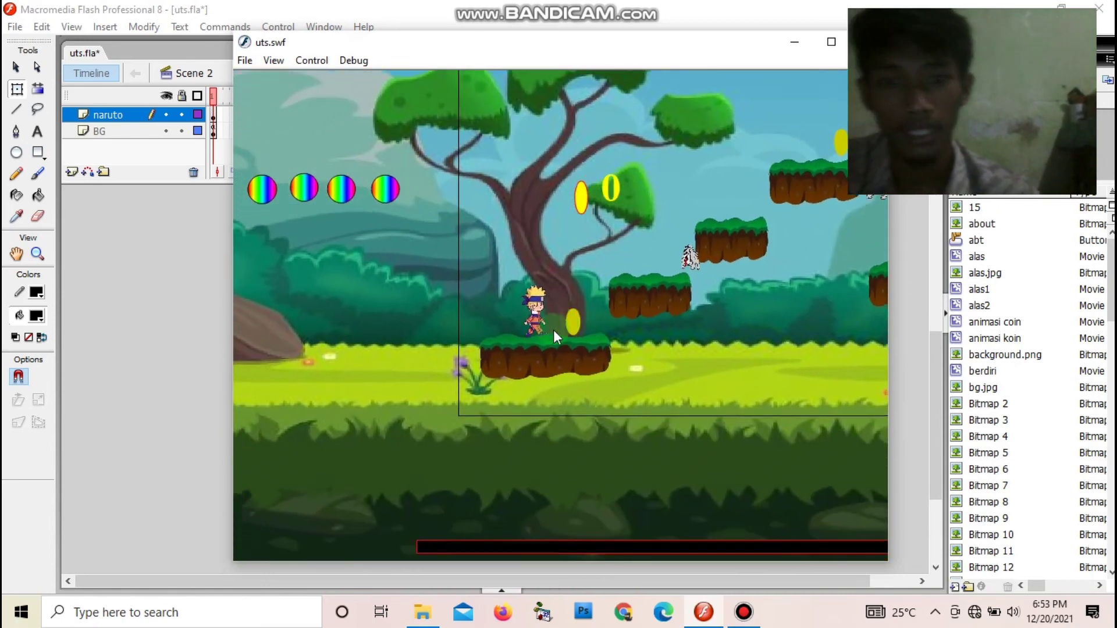
key("Right")
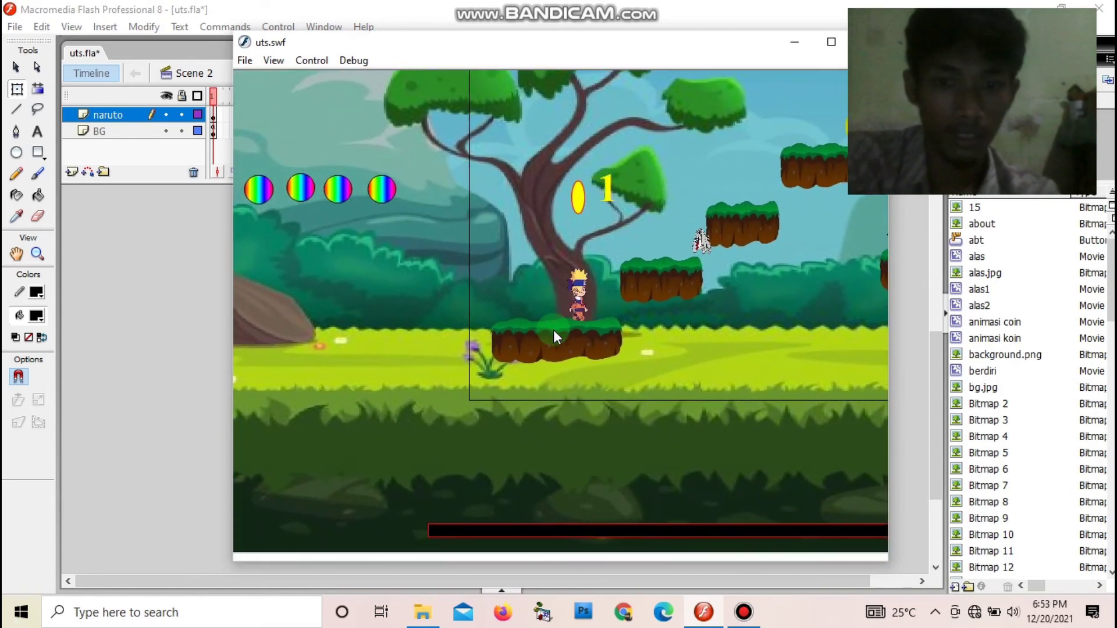
key("Up")
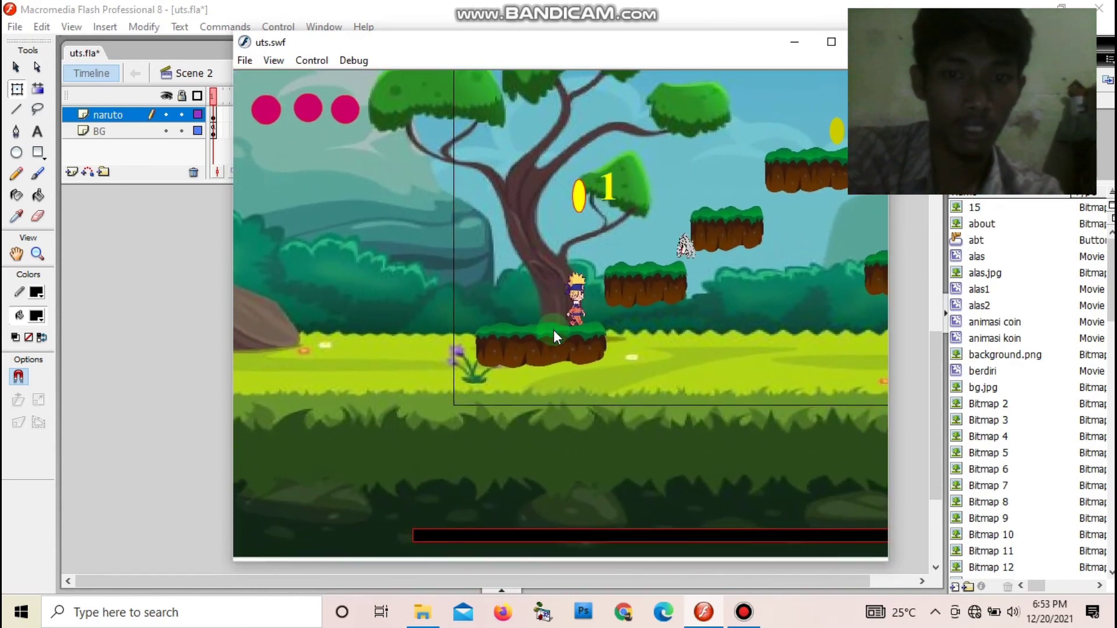
key("Up")
key("Right")
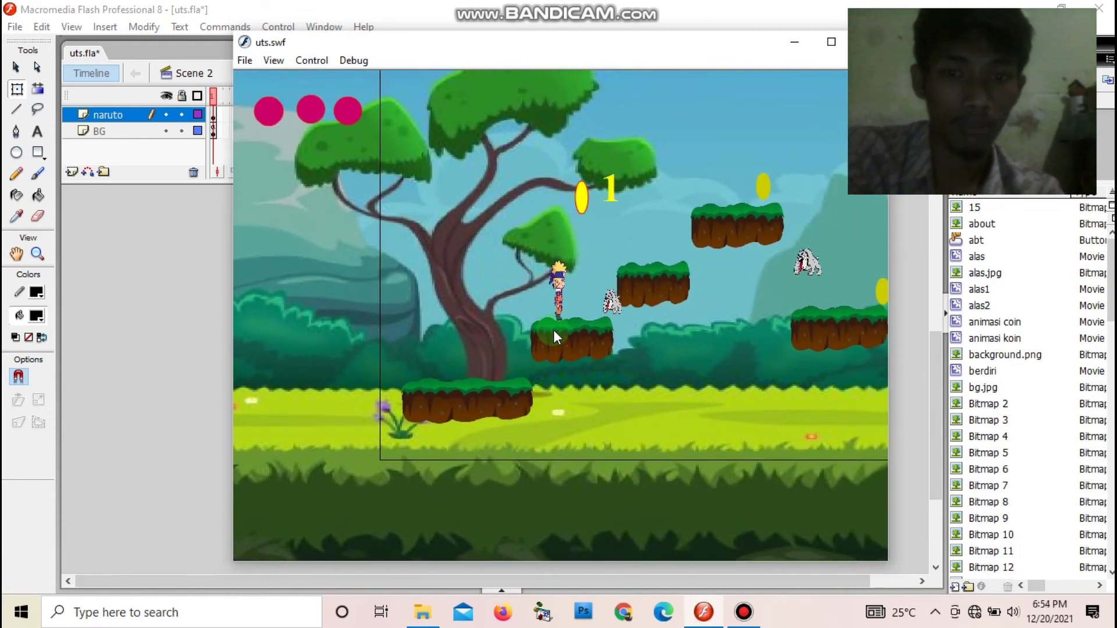
Step: Climb to the fourth platform, collect its coin and run on toward the dog enemy
key("Up")
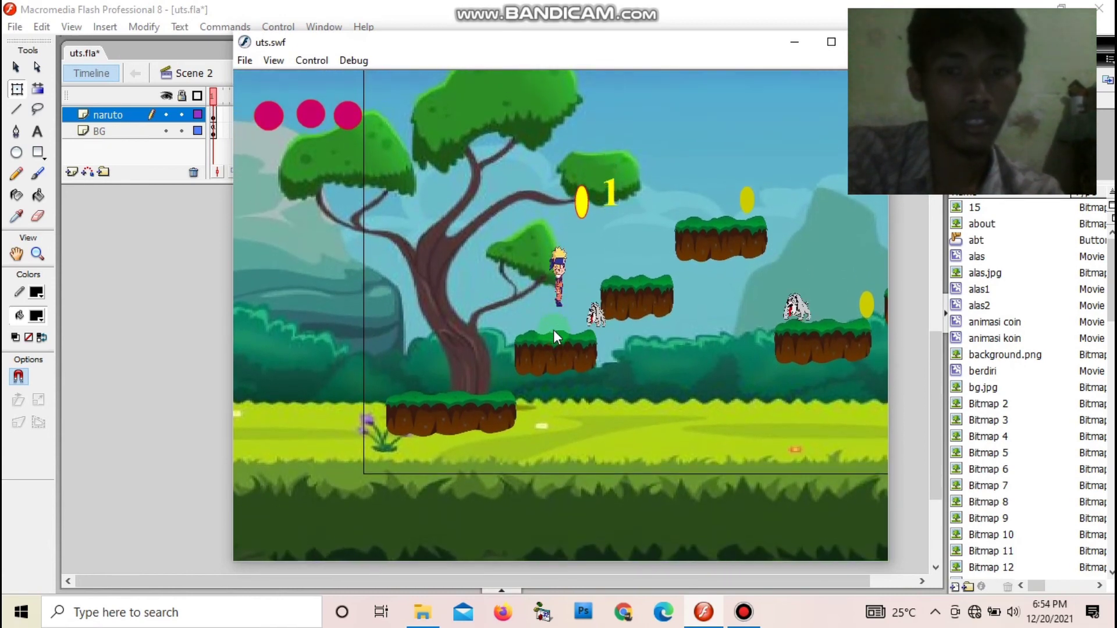
key("Right")
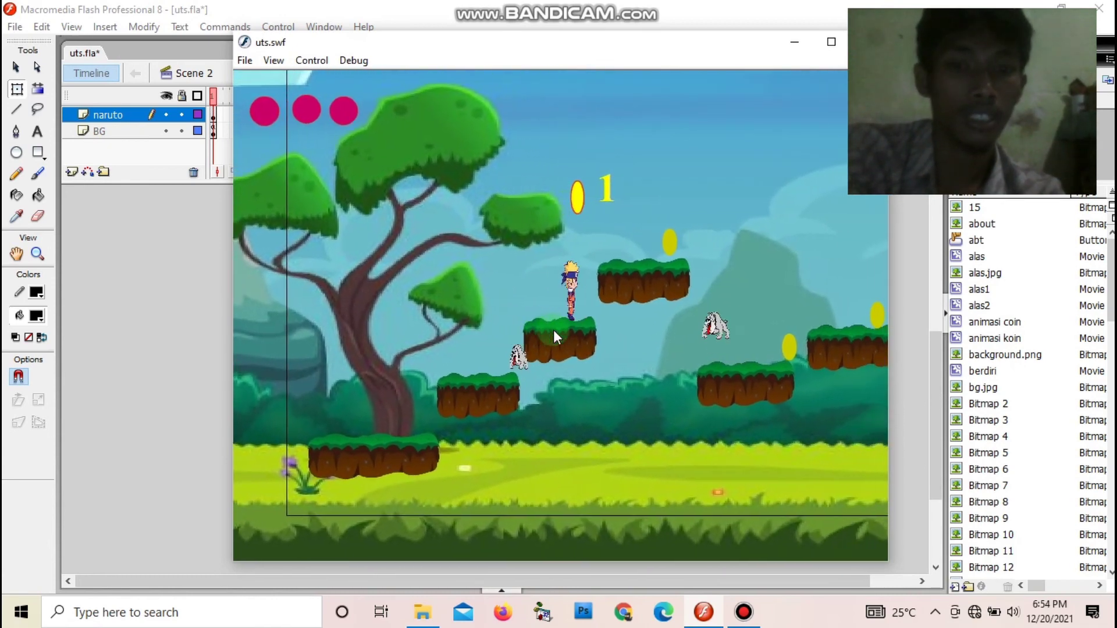
key("Up")
key("Right")
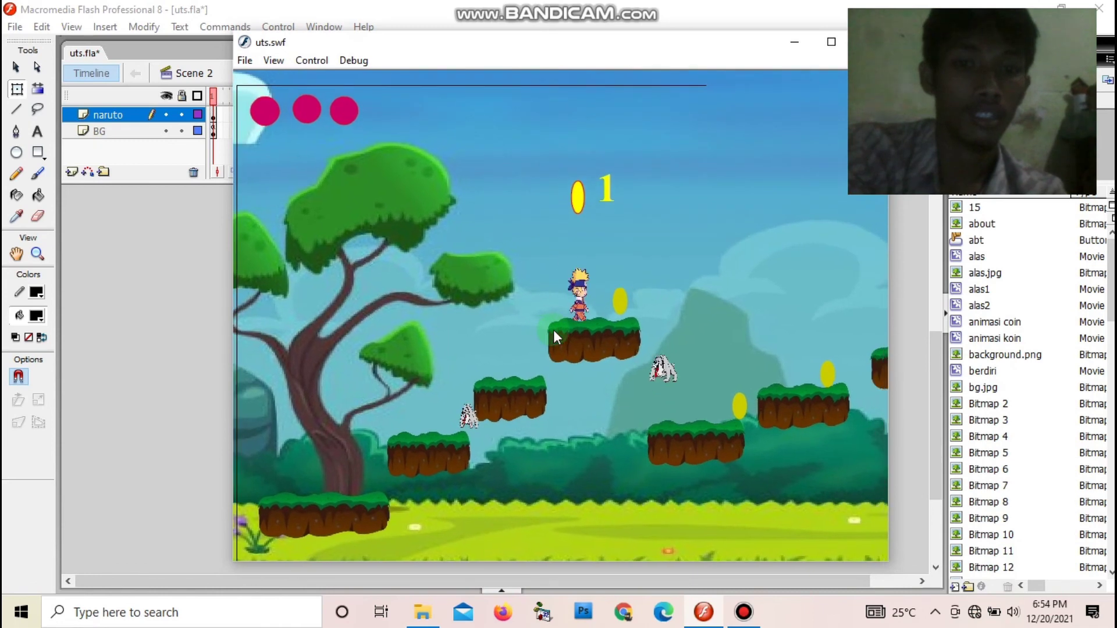
key("Right")
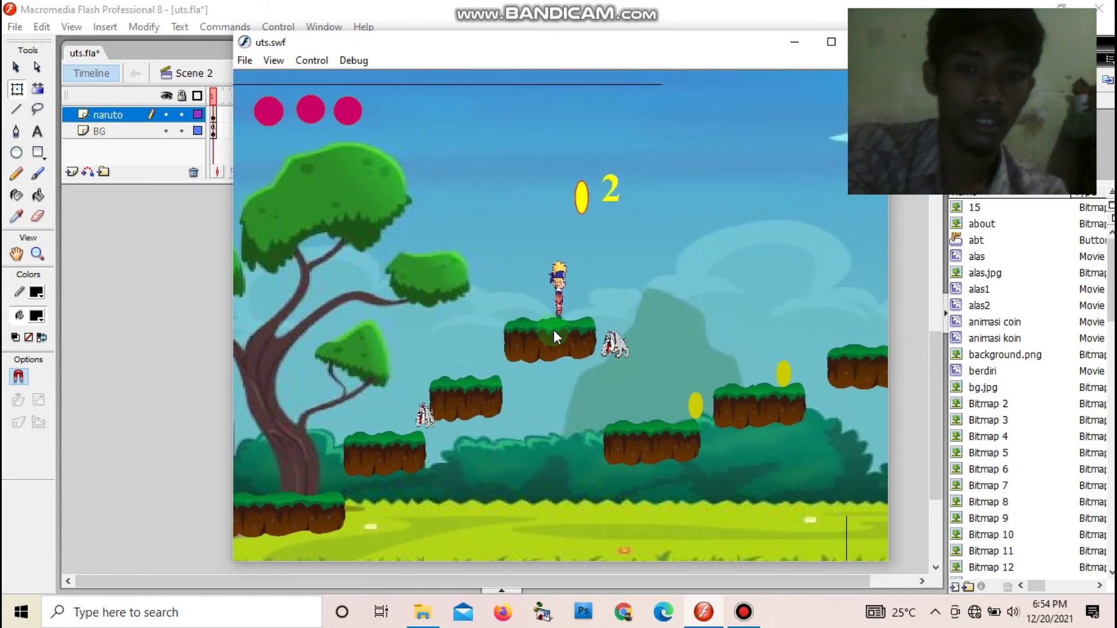
key("Right")
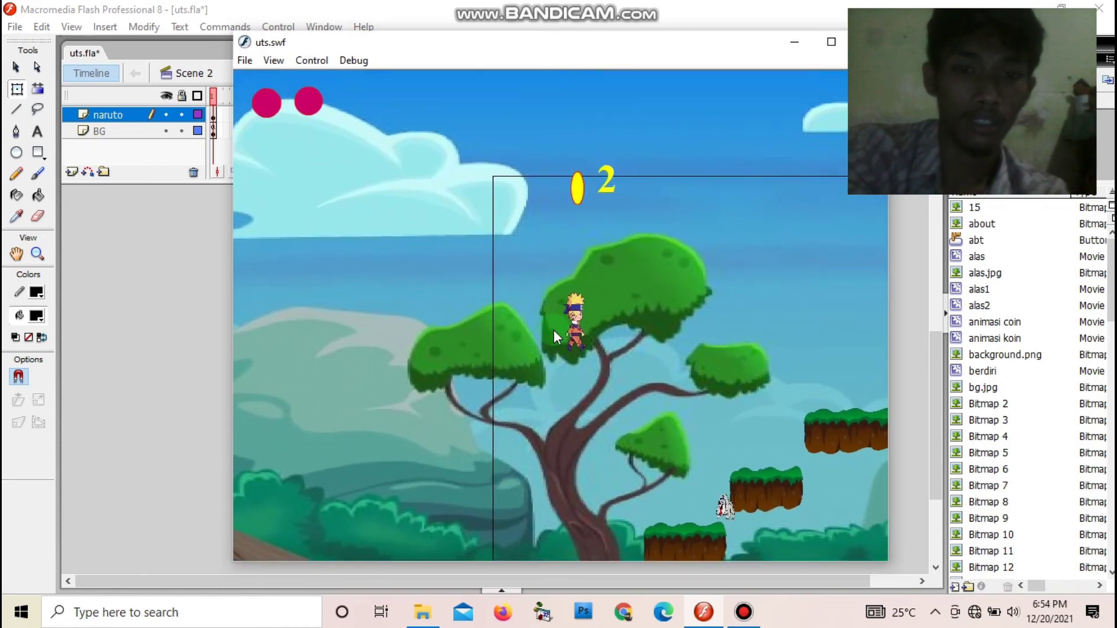
Step: Play on from the first platform until the remaining lives are used up, and close the test movie
key("Right")
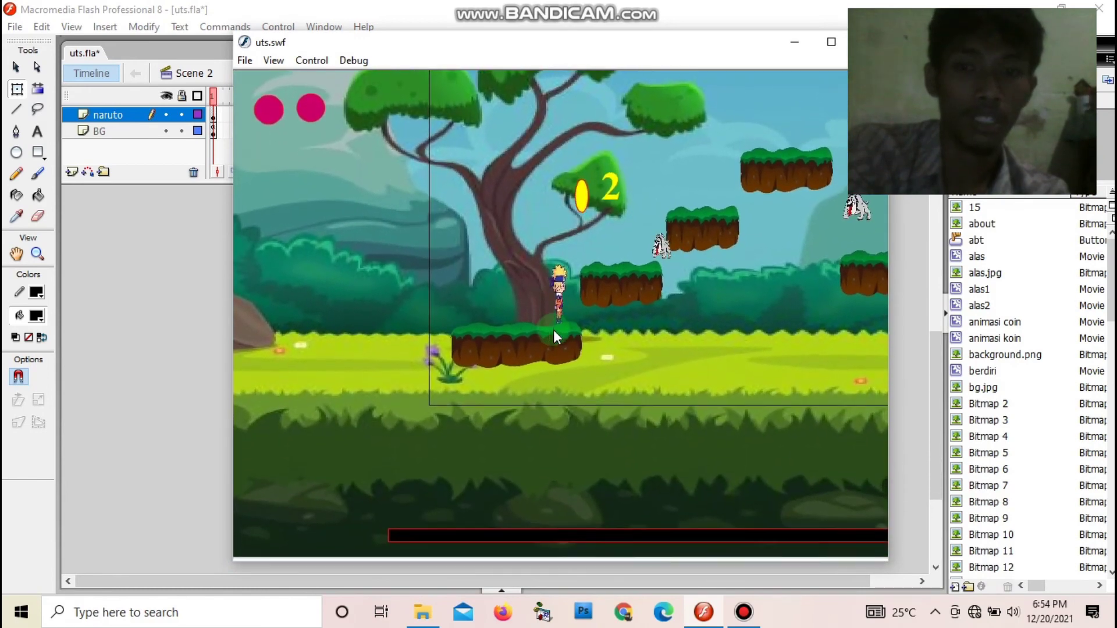
key("Up")
key("Right")
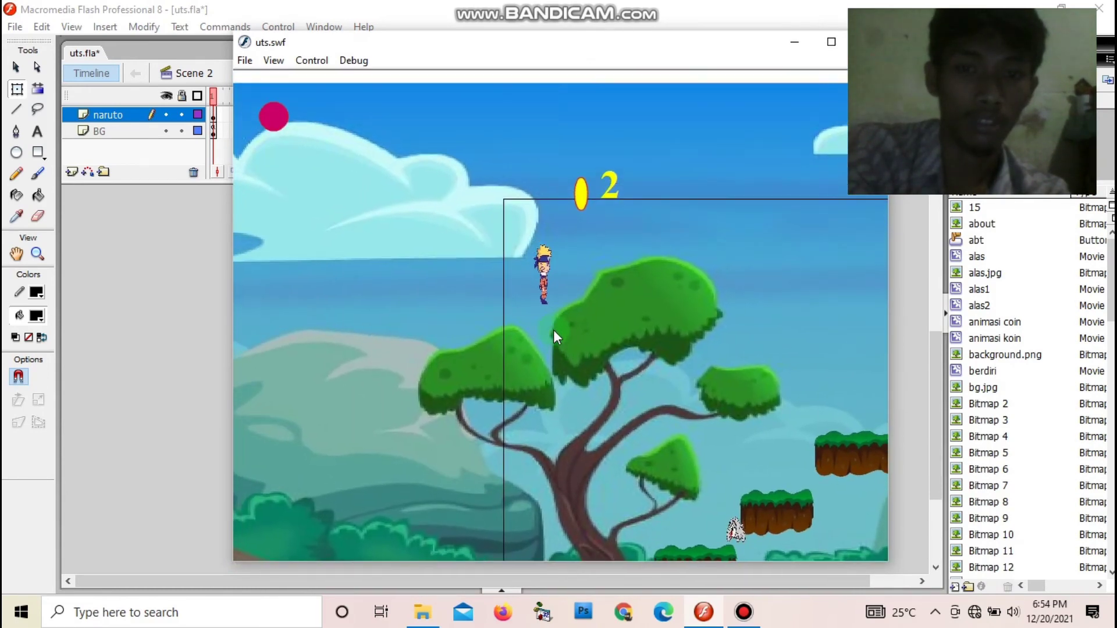
key("Right")
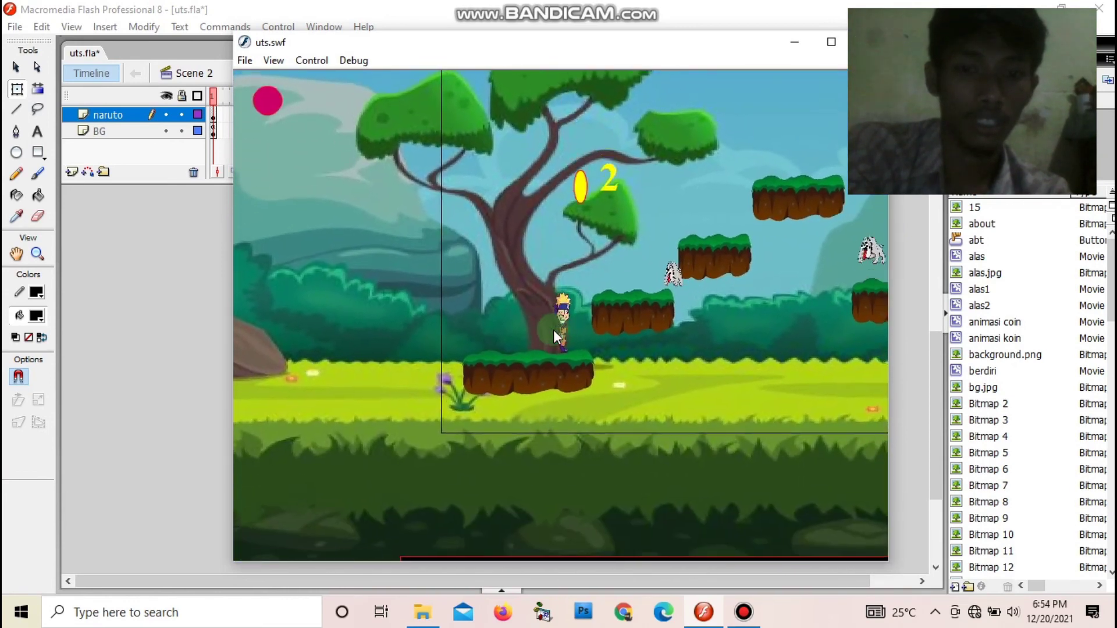
key("Up")
key("Right")
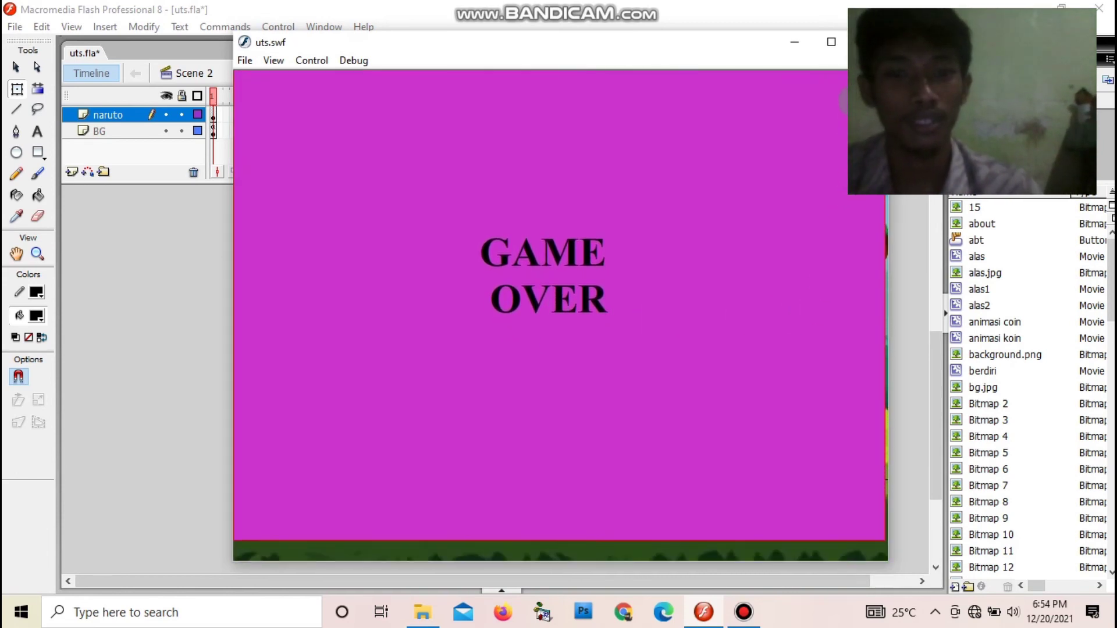
left_click(867, 41)
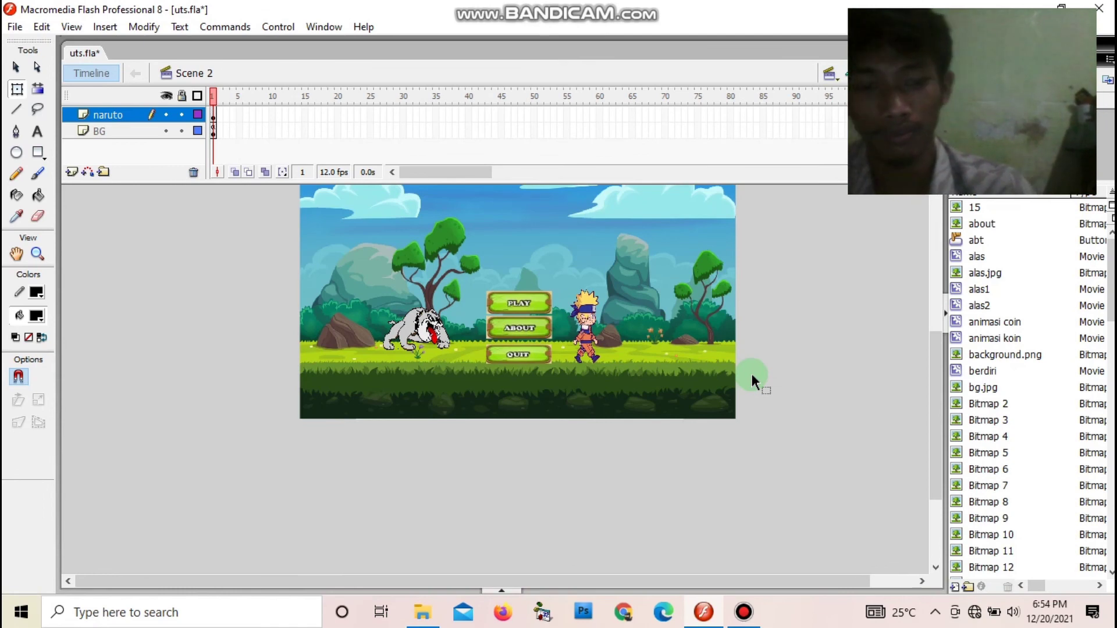
Step: Run another movie test, start the game from PLAY and climb the platforms to collect two coins while avoiding the dogs
key("ctrl+Return")
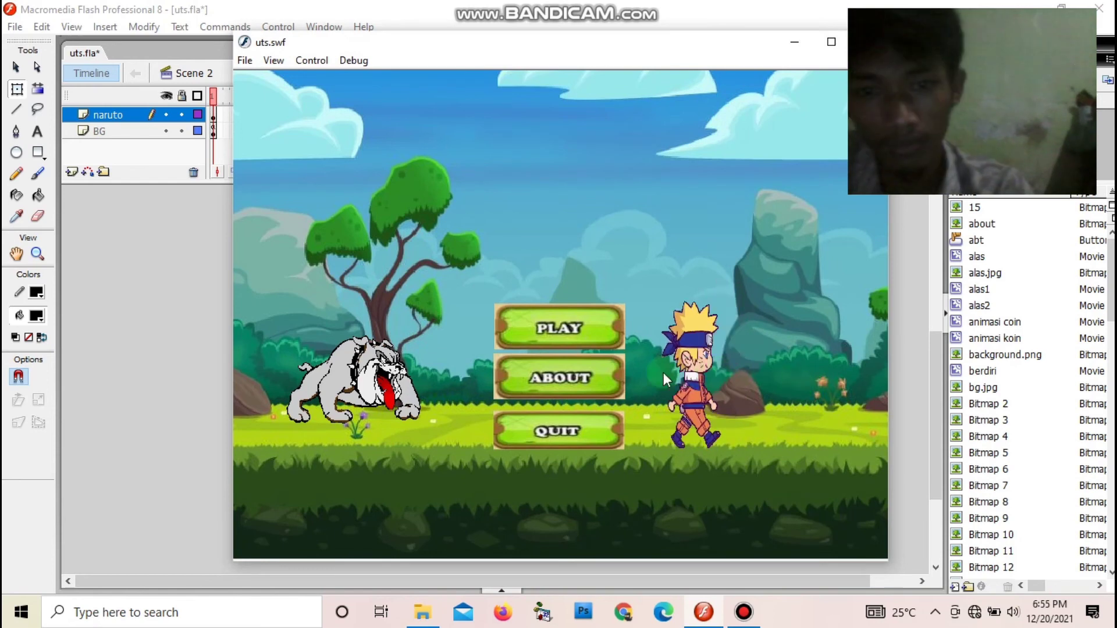
left_click(598, 344)
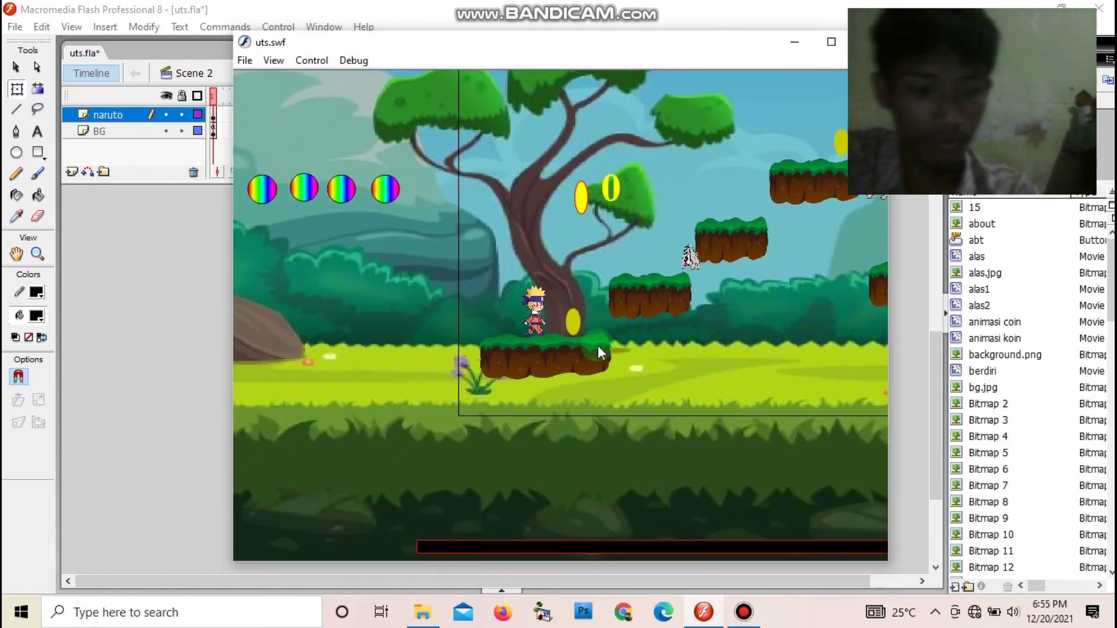
key("Right")
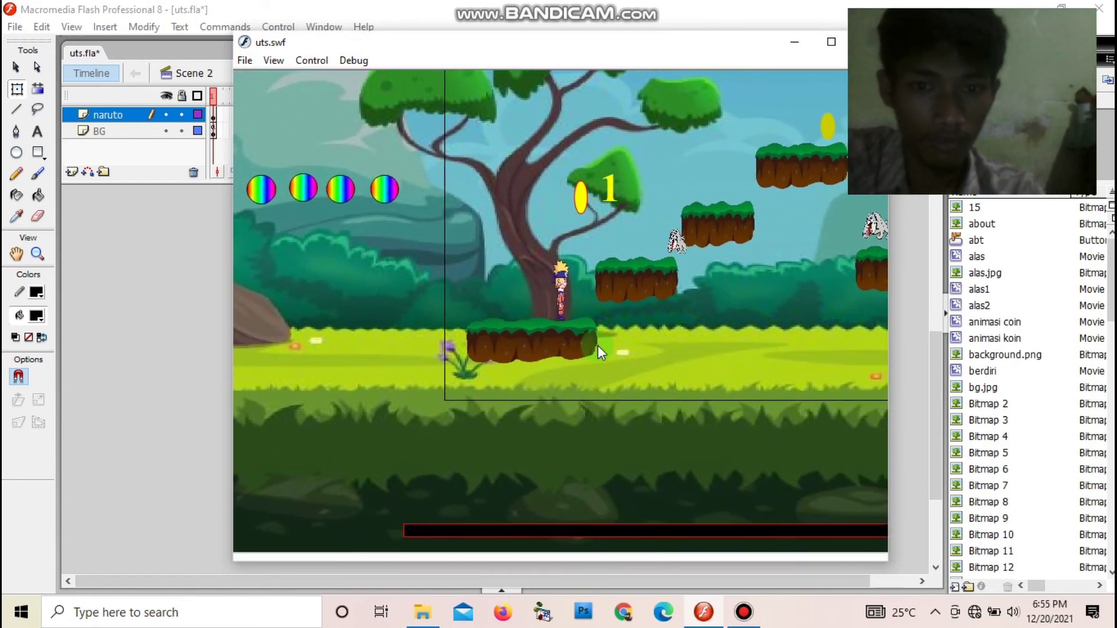
key("Up")
key("Right")
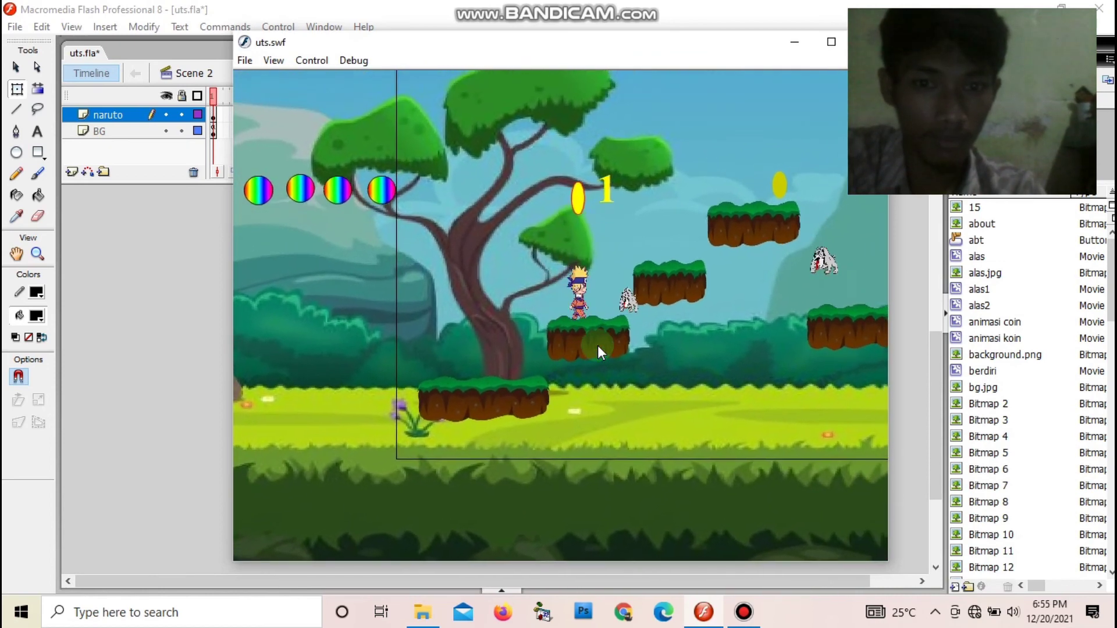
key("Right")
key("Up")
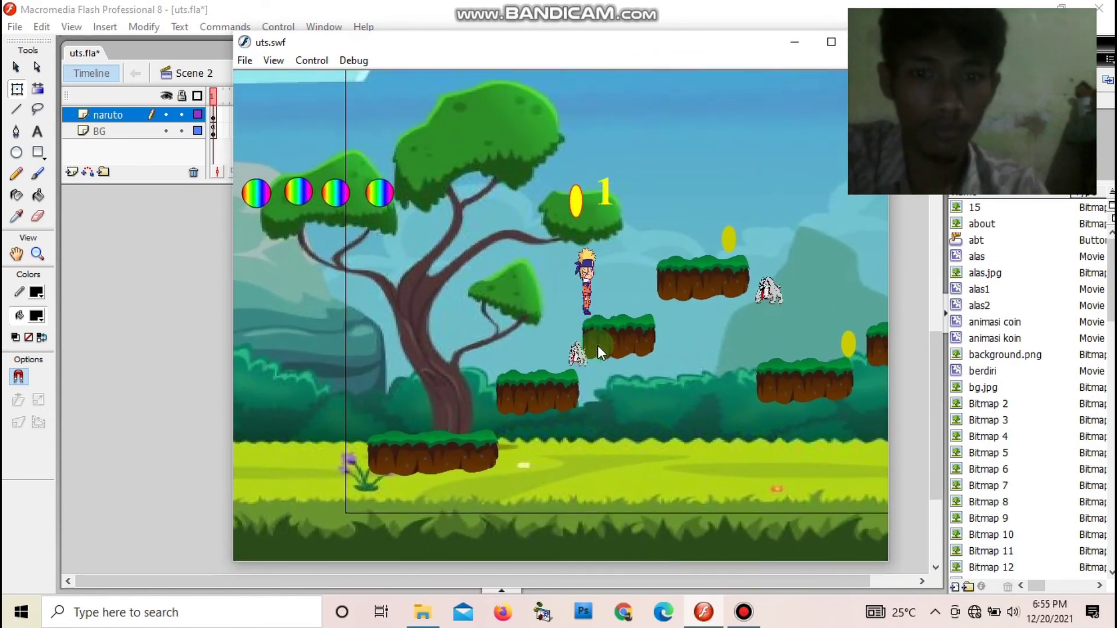
key("Right")
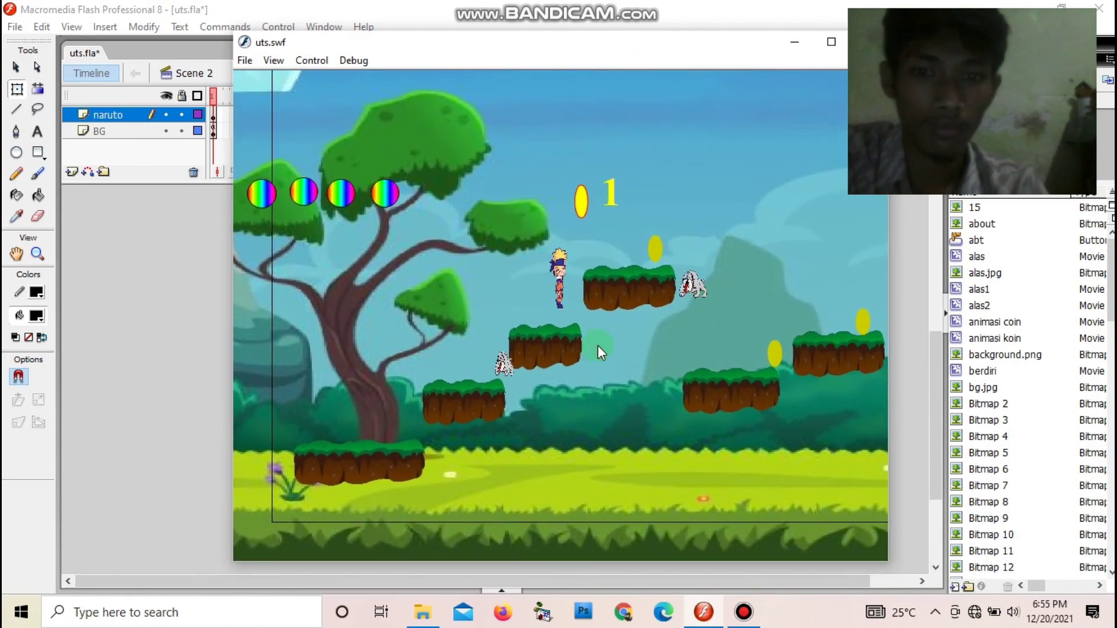
key("Right")
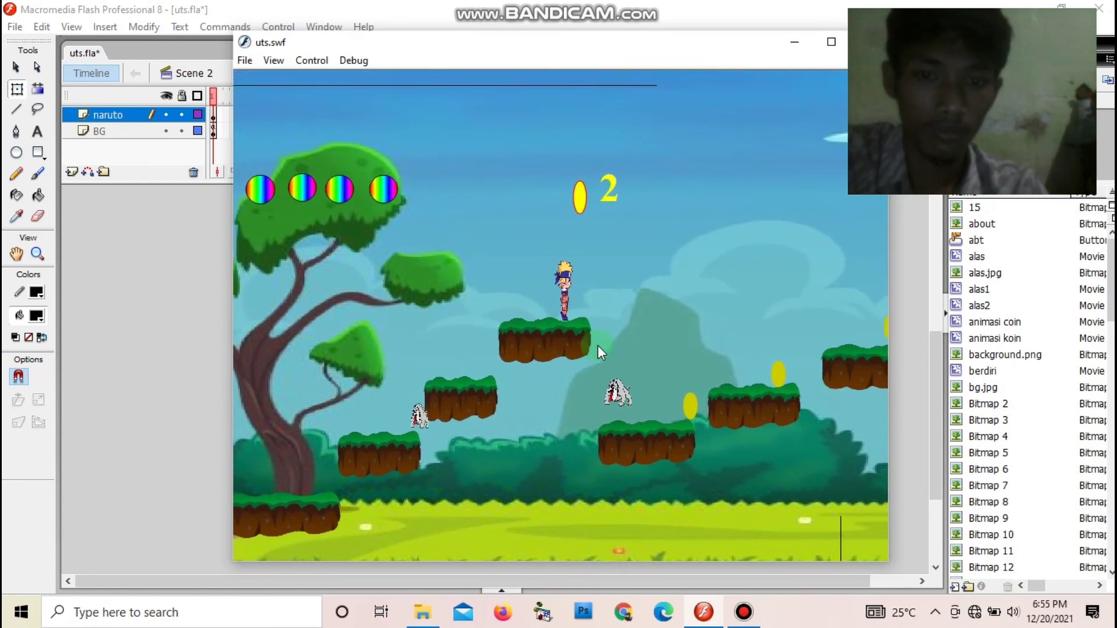
Step: Jump over the dog beside the fourth platform and collect the next three coins up to the long platform near the trophy
key("Up")
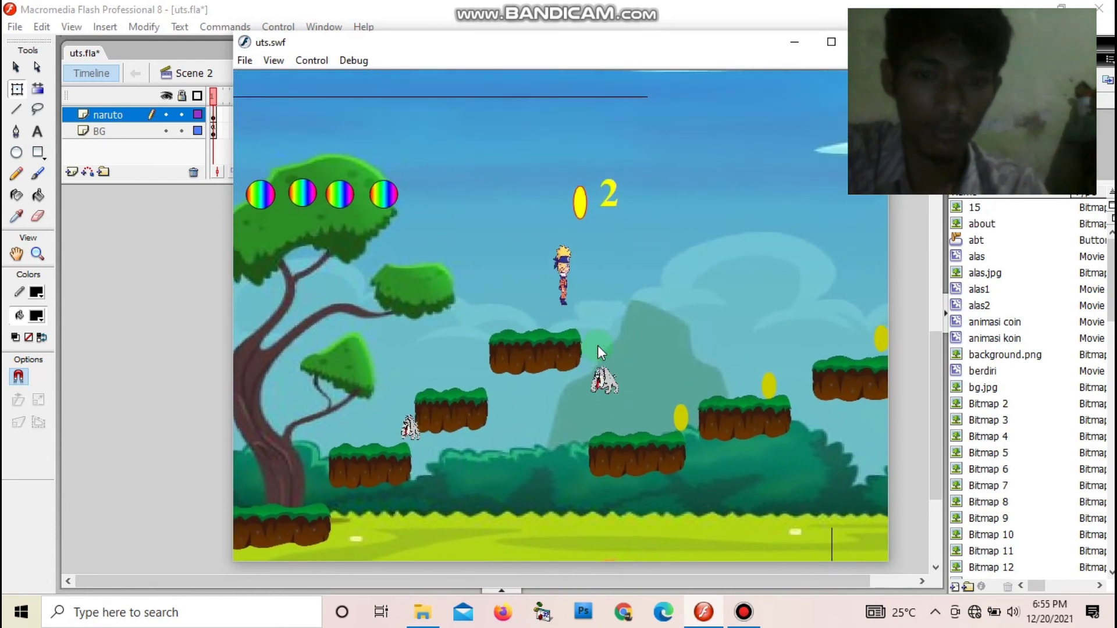
key("Right")
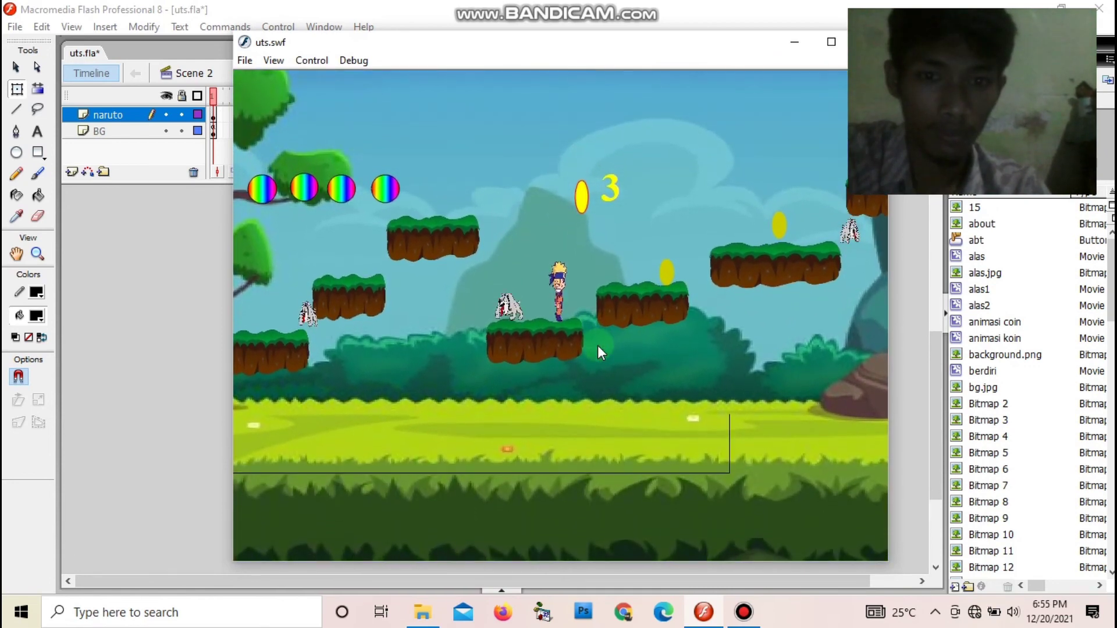
key("Right")
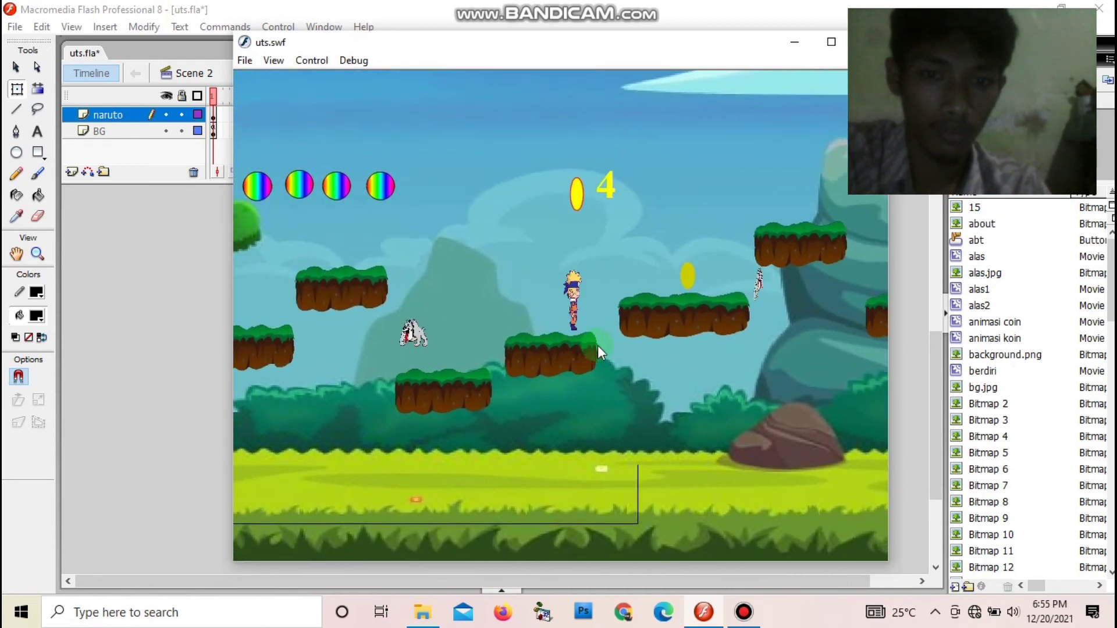
key("Right")
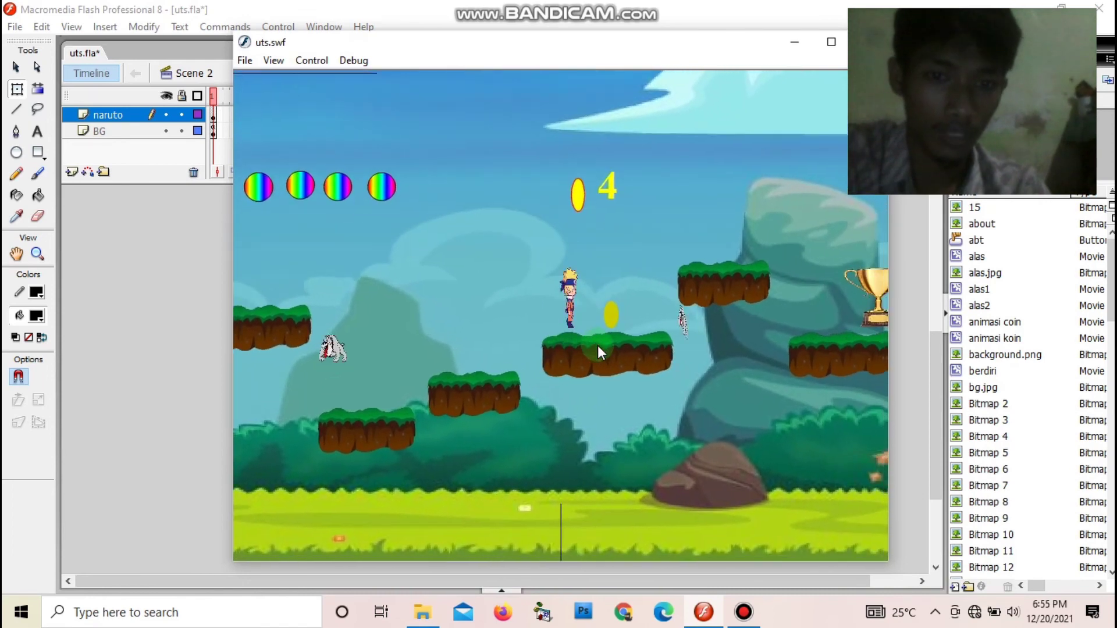
key("Right")
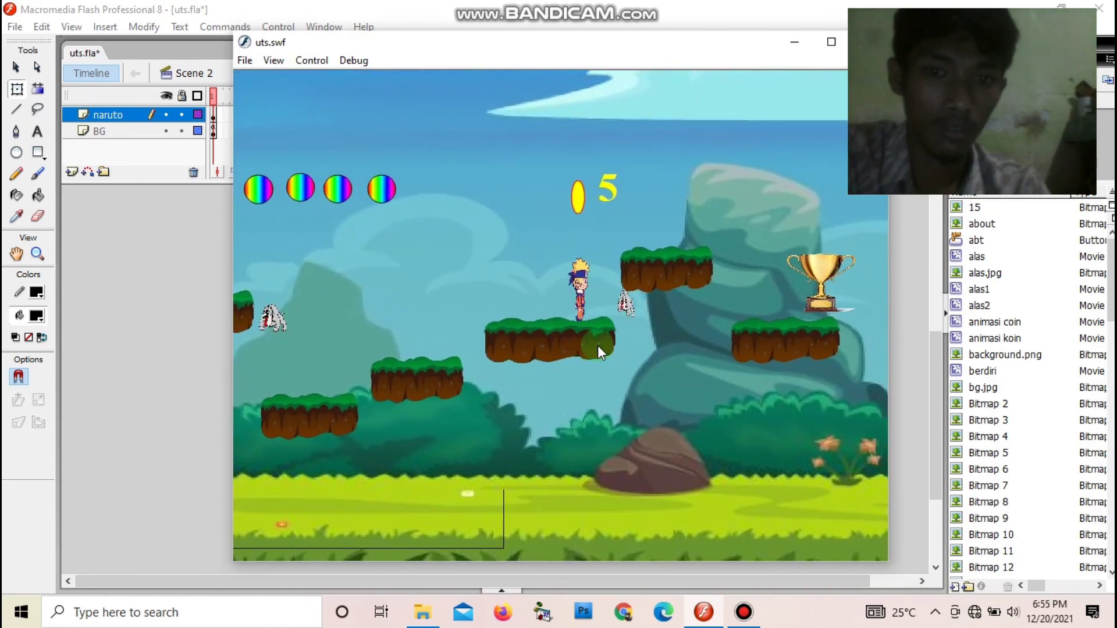
key("Right")
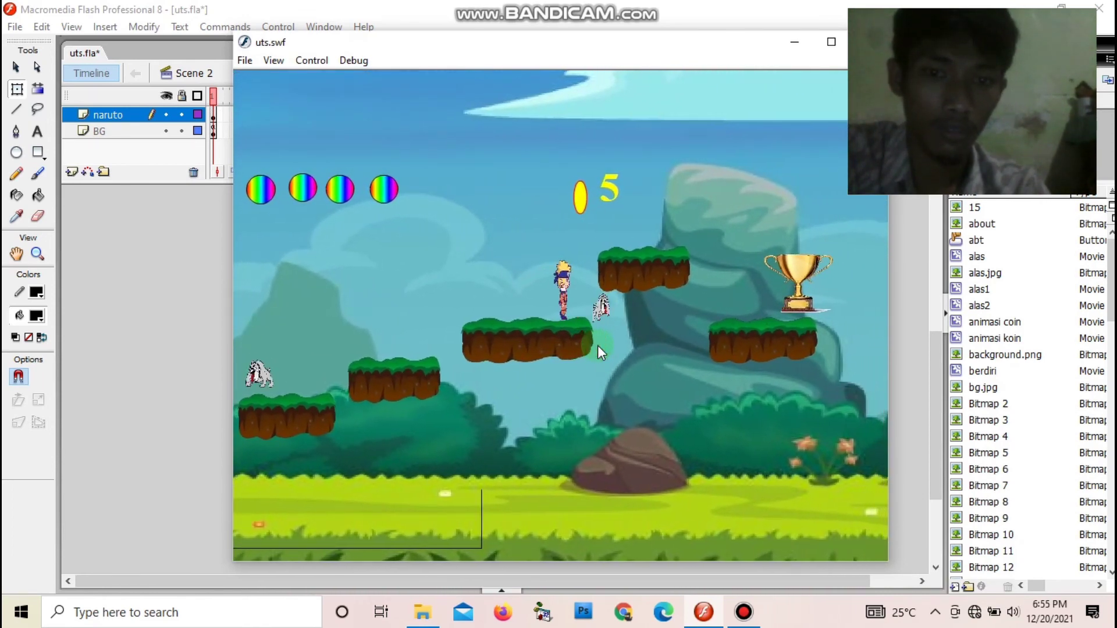
Step: Try to jump over the dog near the trophy, then over the first dog on the second platform
key("Up")
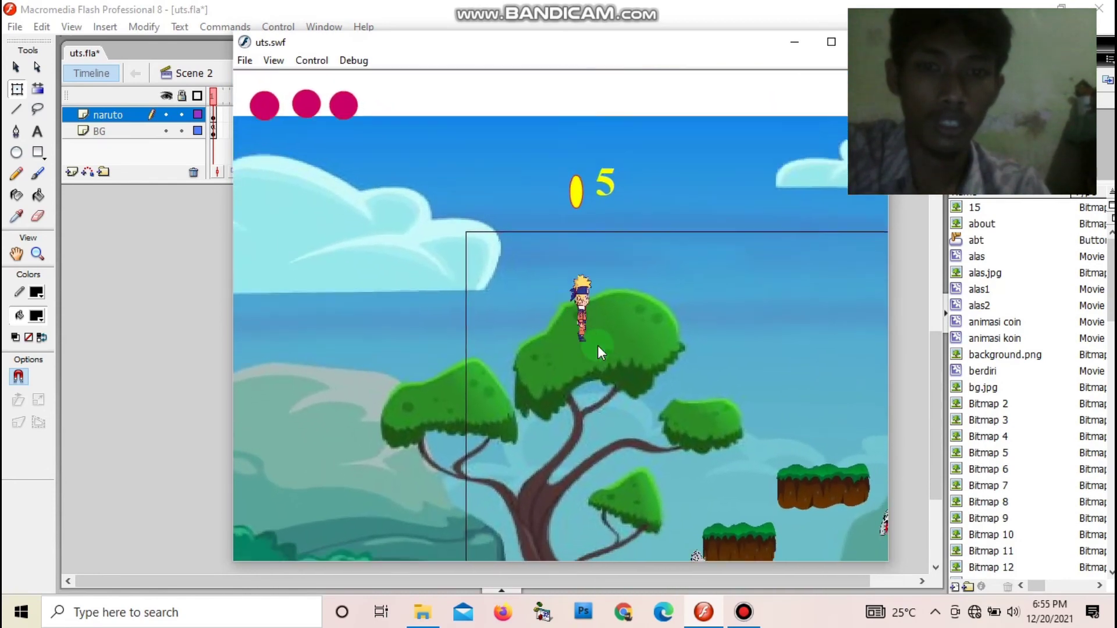
key("Right")
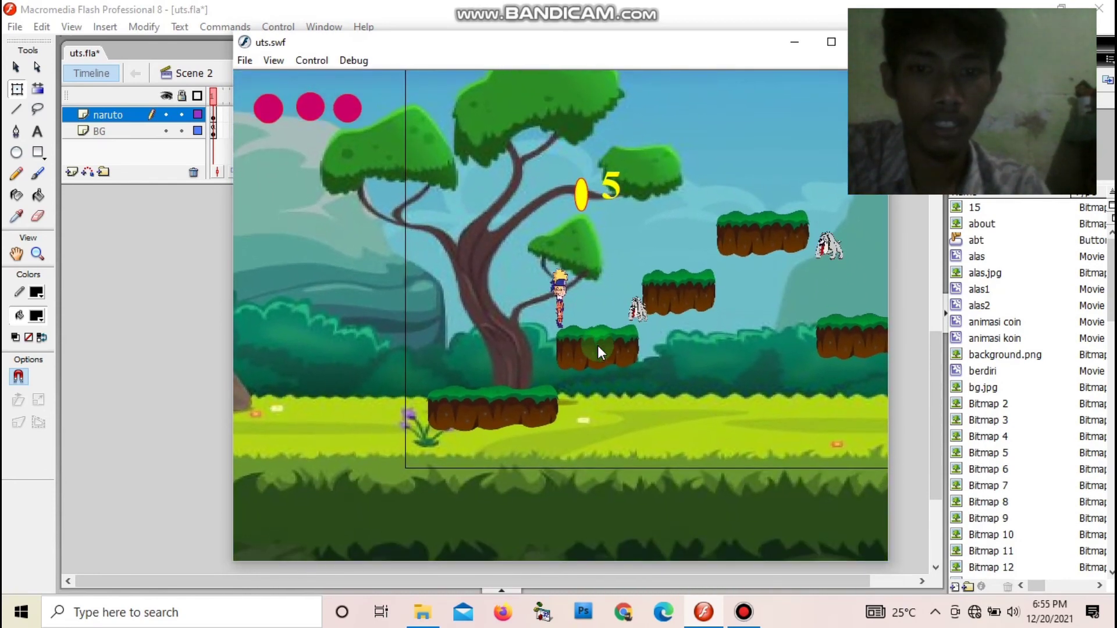
key("Right")
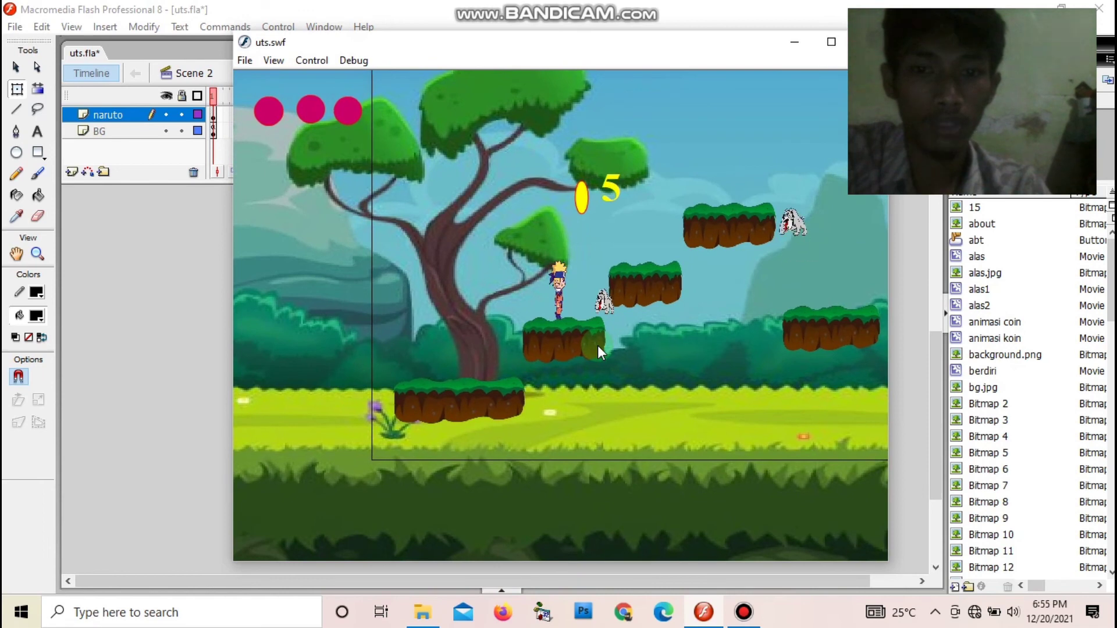
key("Up")
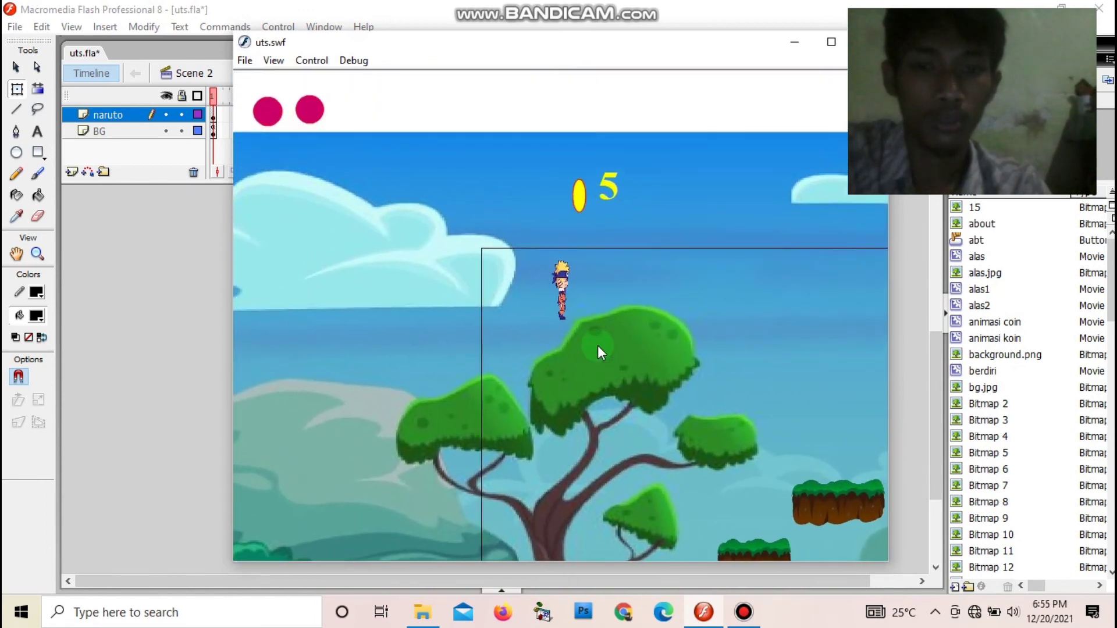
Step: Return to the second platform, jump over the first dog and climb to the fourth platform
key("Right")
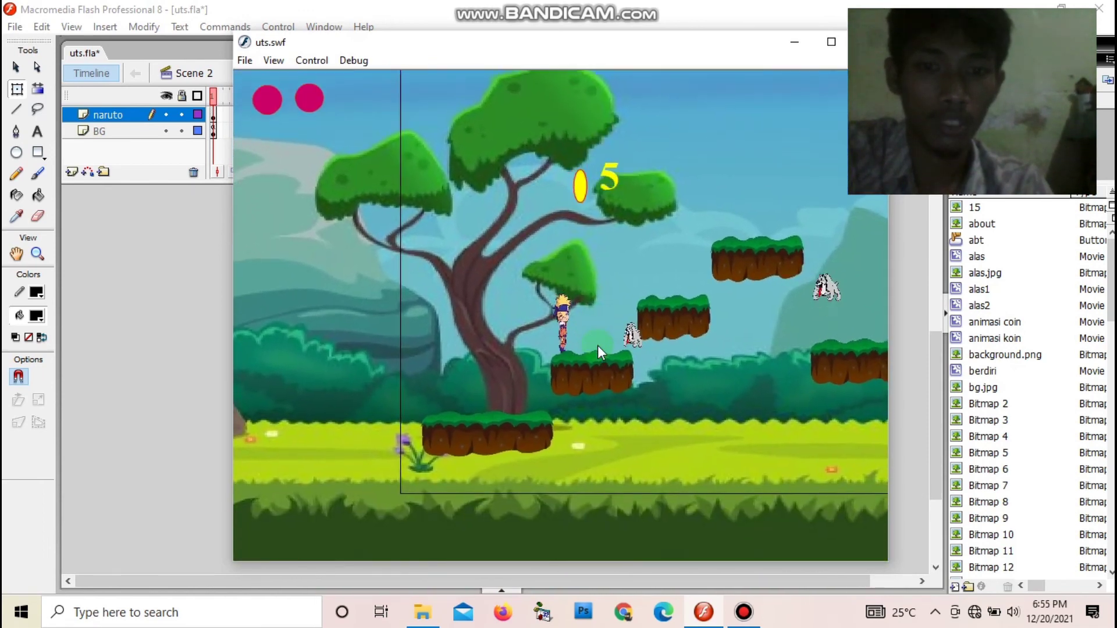
key("Up")
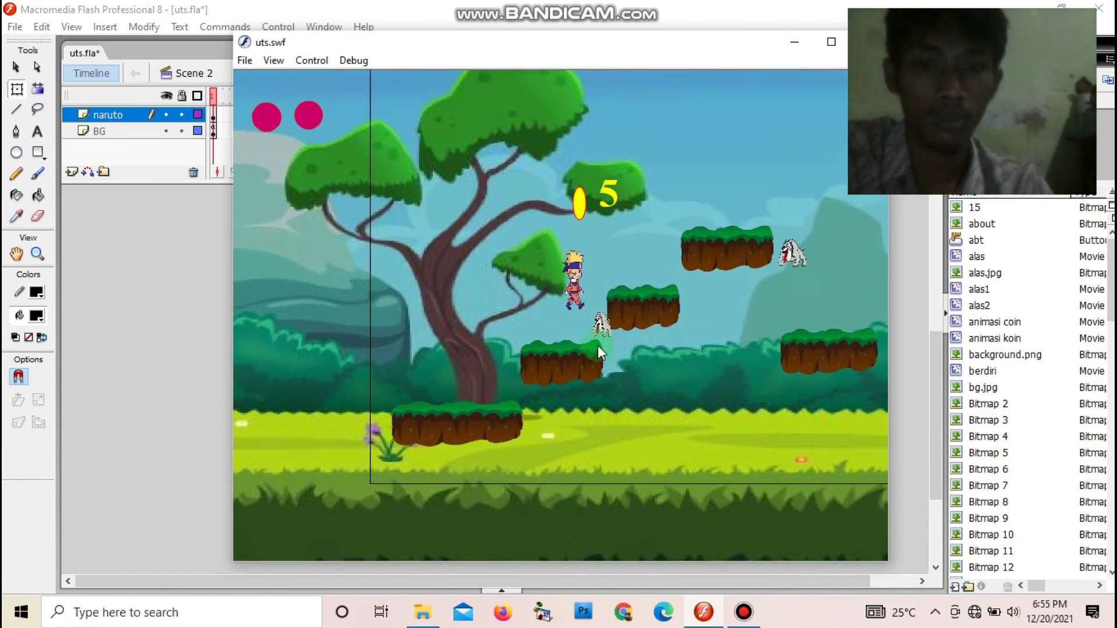
key("Right")
key("Right")
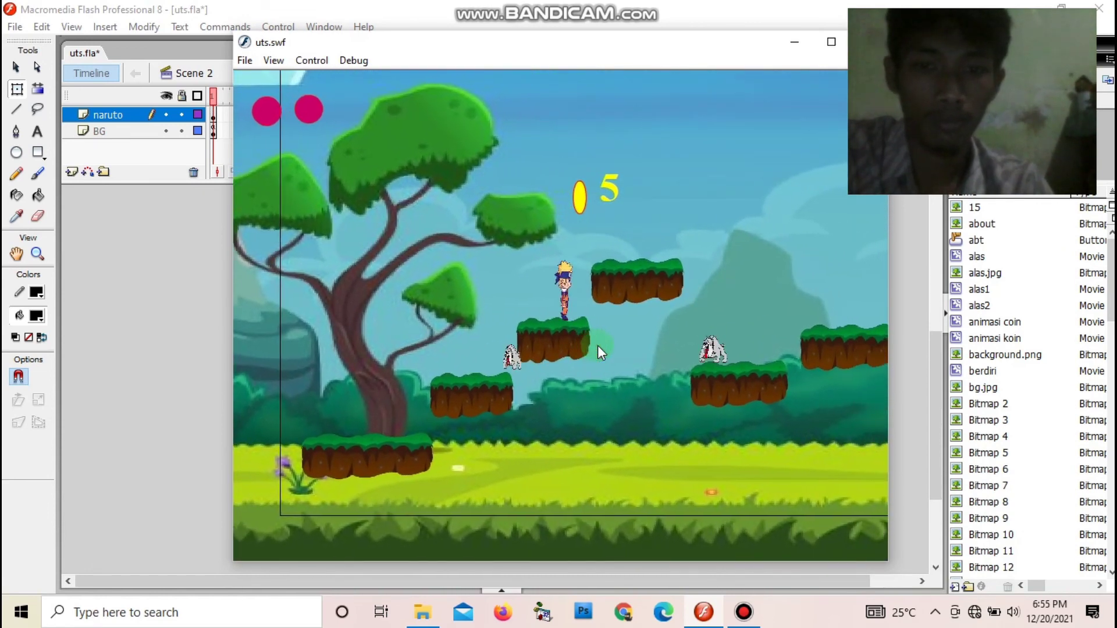
key("Up")
key("Right")
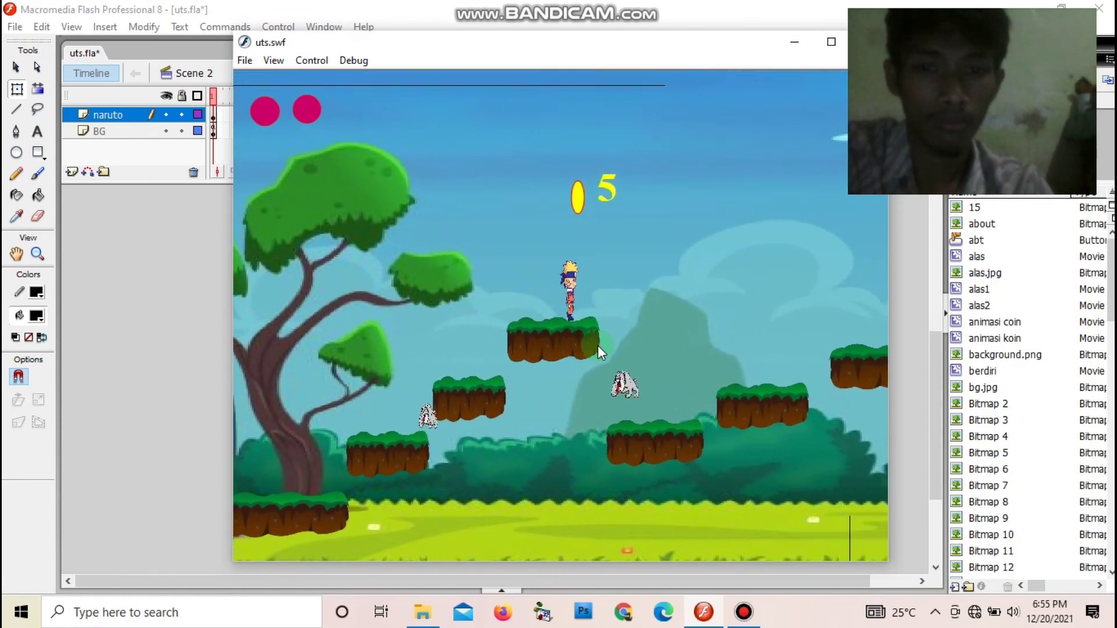
Step: Jump over the second dog and move across the lower platforms to the long platform near the trophy
key("Up")
key("Right")
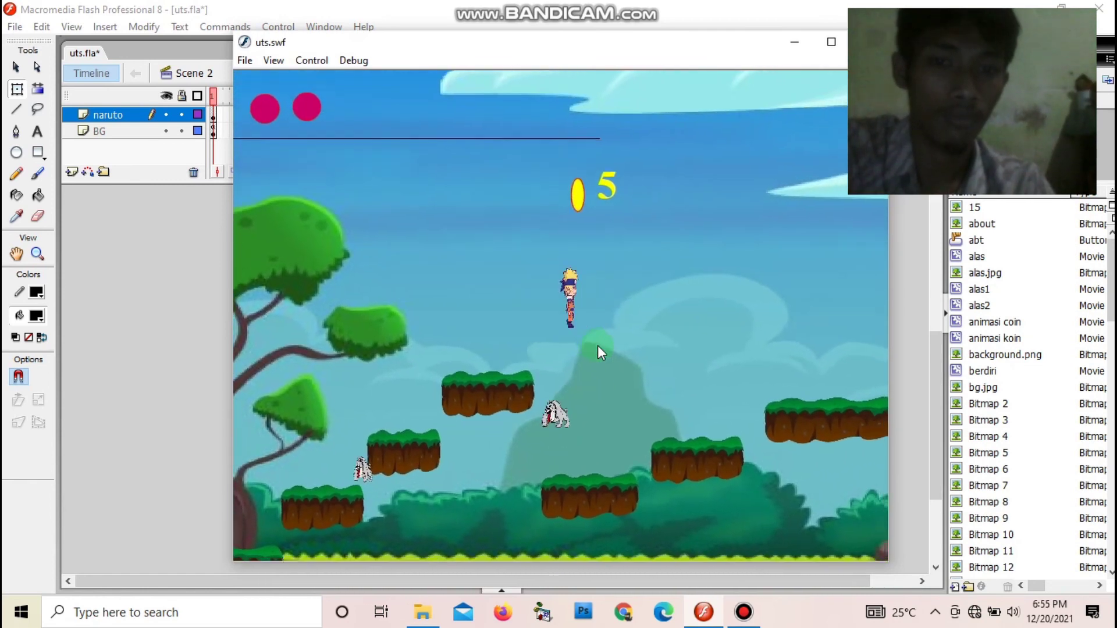
key("Right")
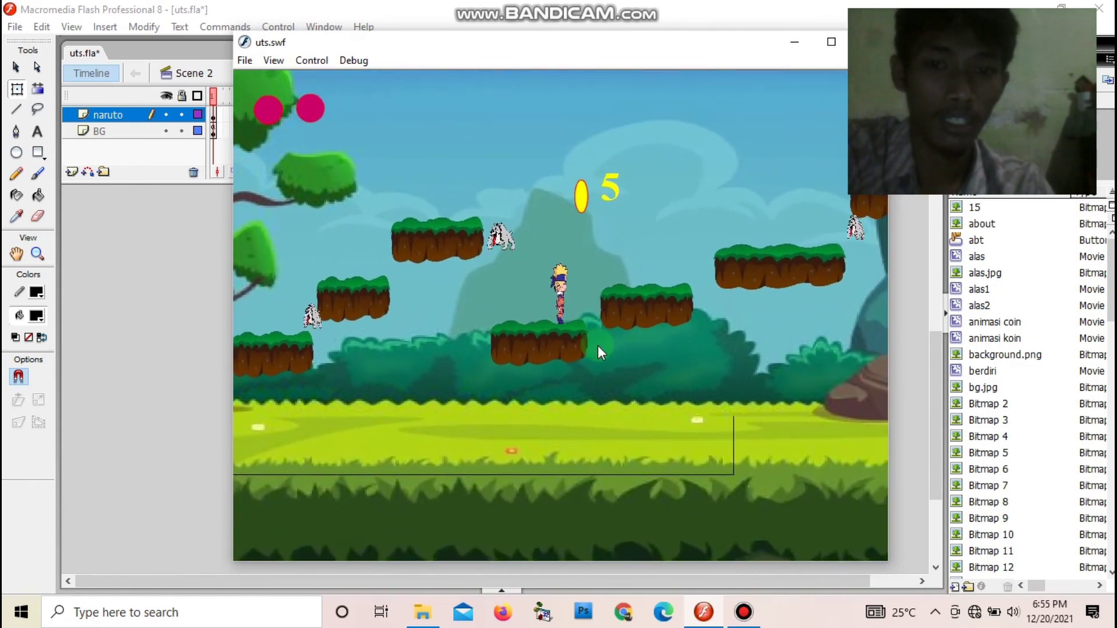
key("Up")
key("Right")
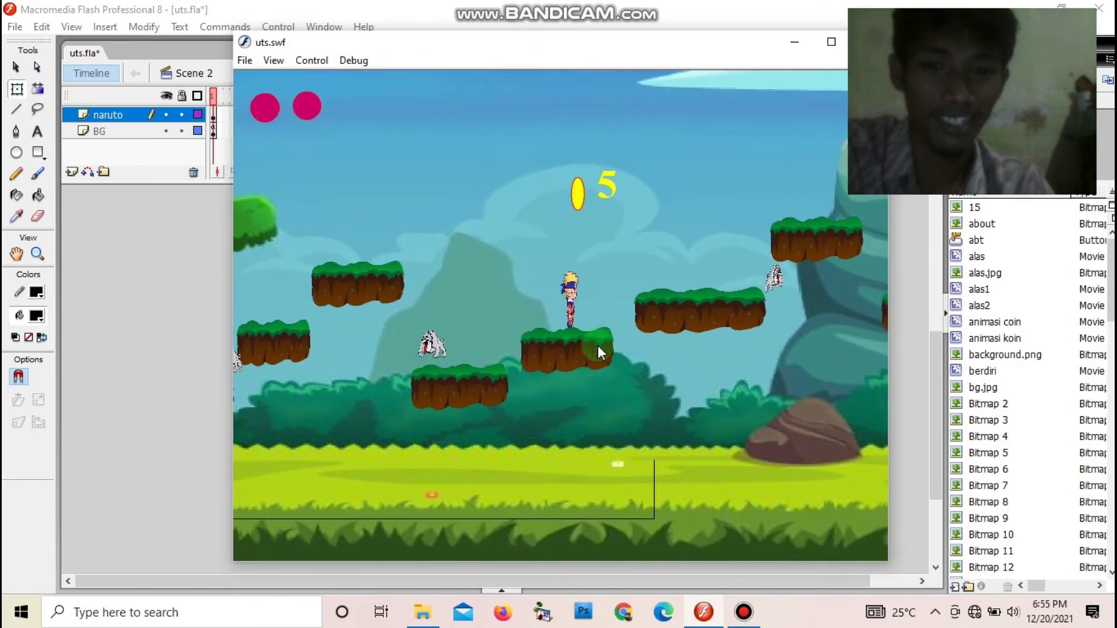
key("Right")
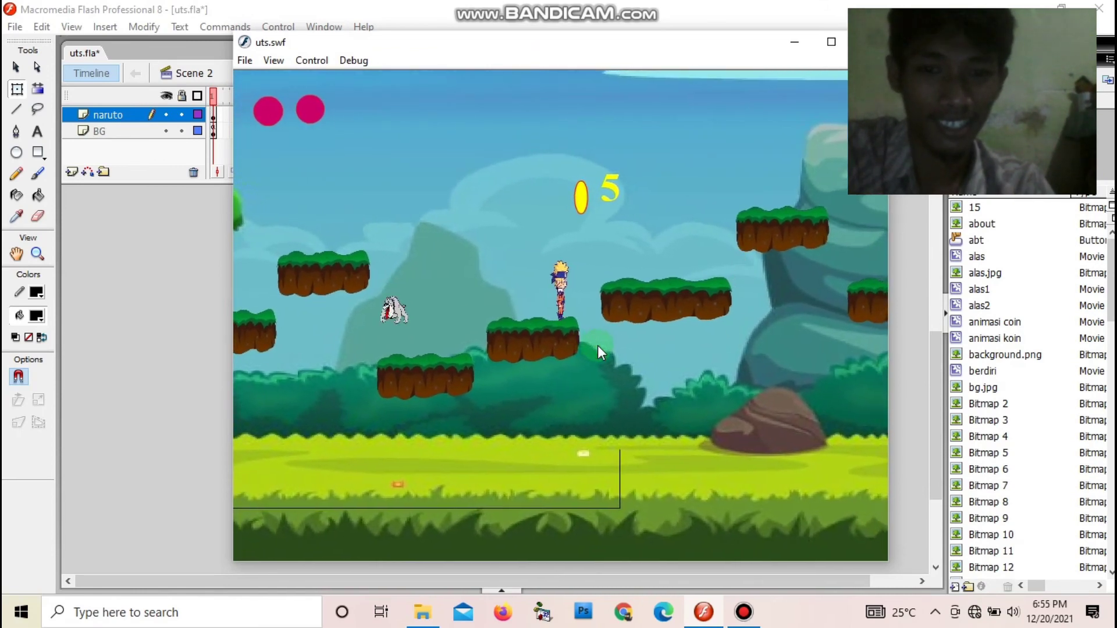
key("Up")
key("Right")
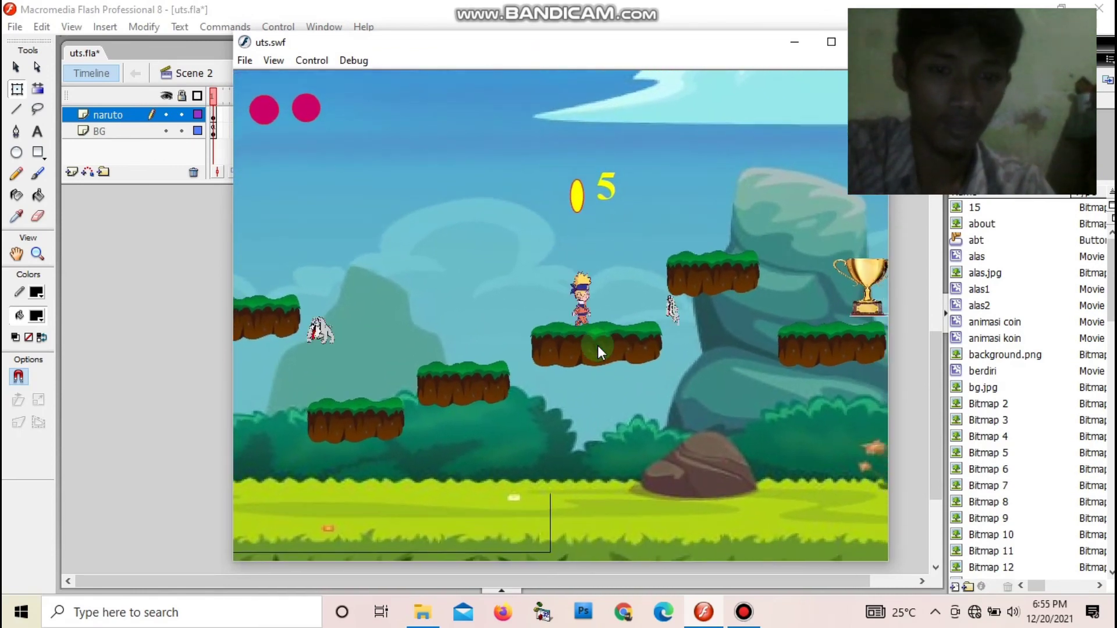
Step: Jump over the last dog onto the high platform and run into the trophy to complete the first level
key("Right")
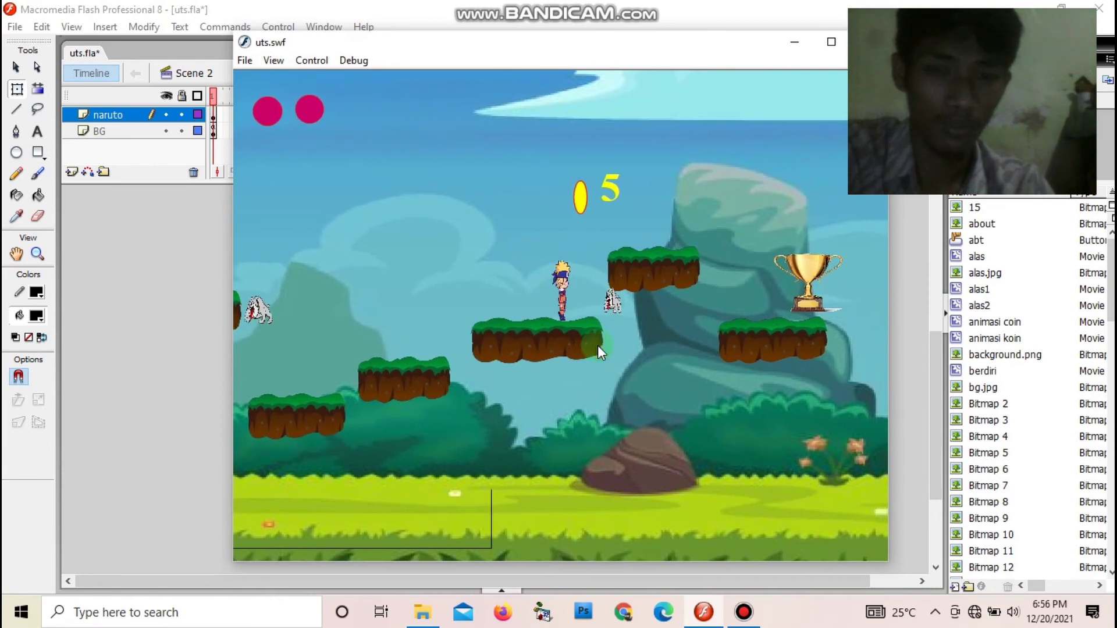
key("Up")
key("Right")
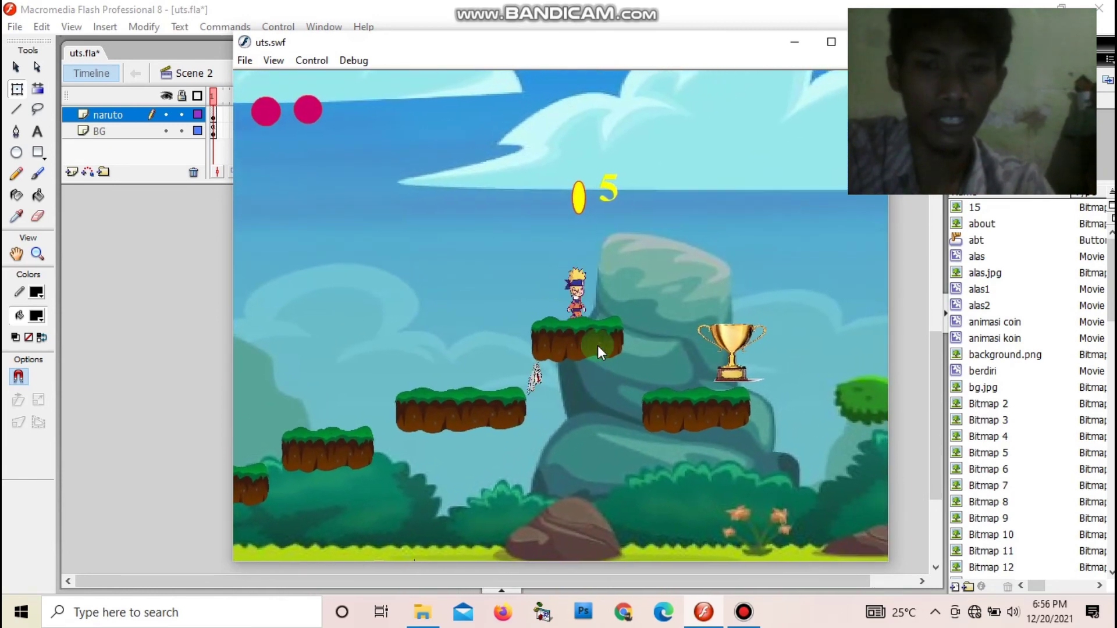
key("Right")
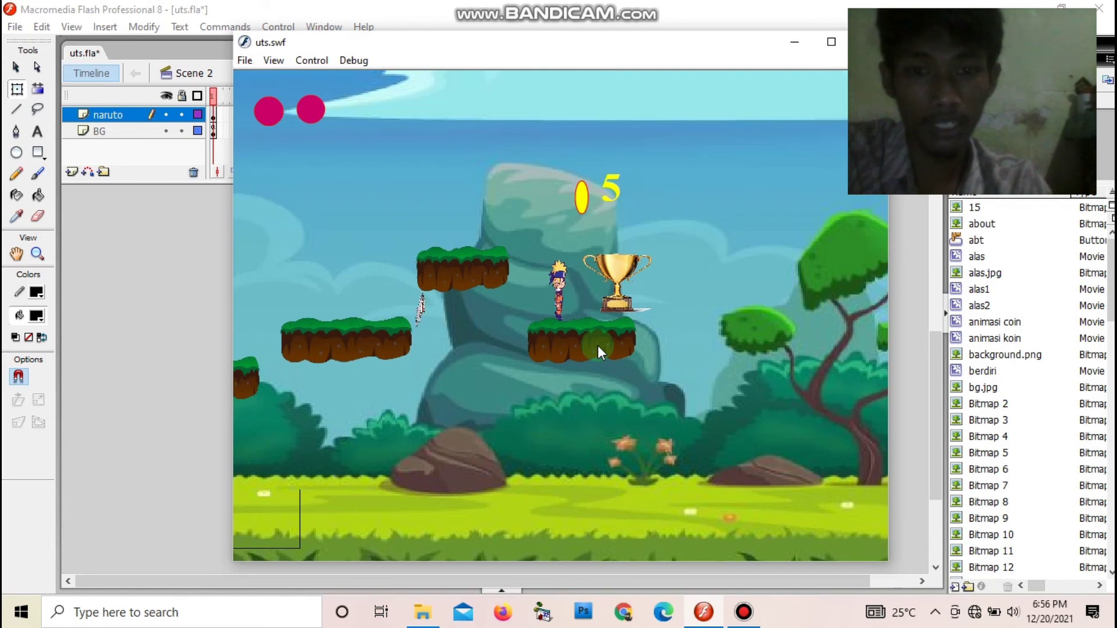
key("Right")
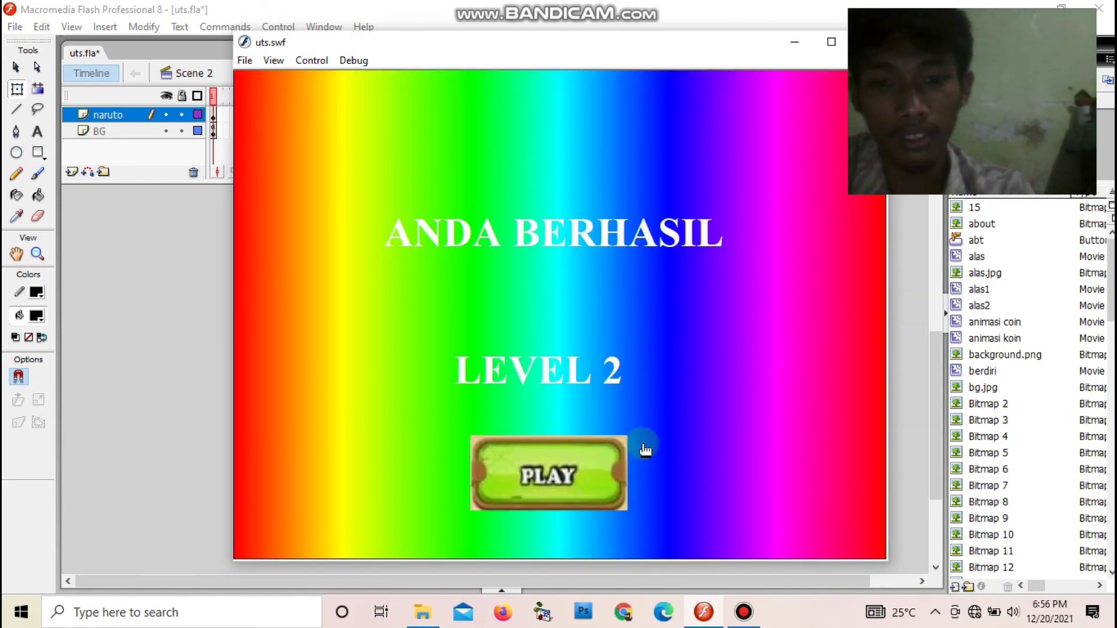
Step: Start level 2 from PLAY and jump onto the second platform to collect its coin
left_click(562, 482)
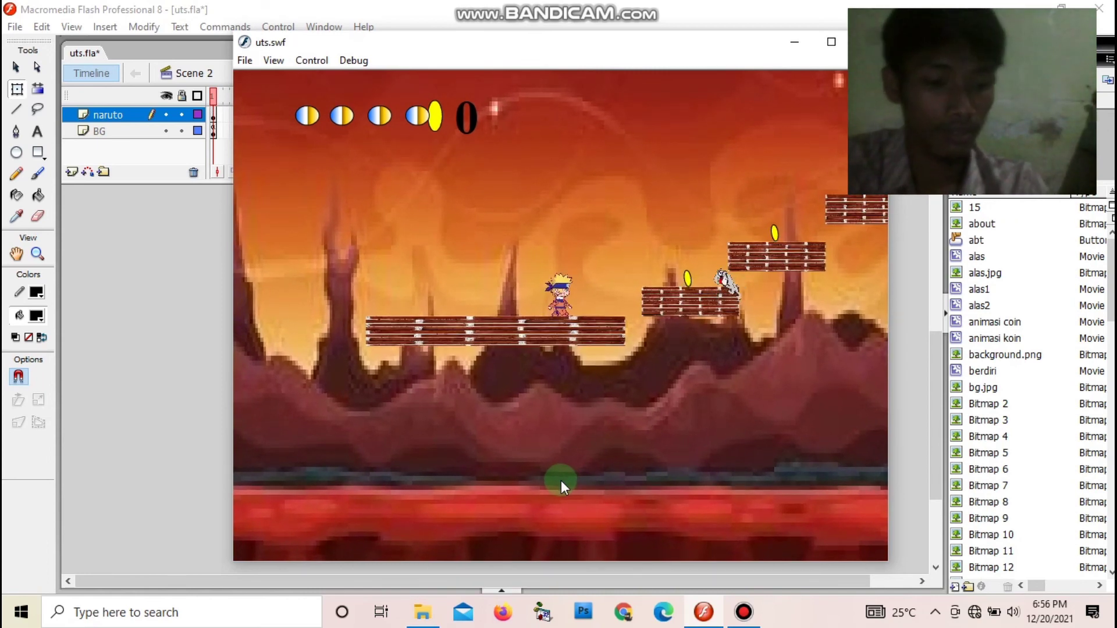
key("Right")
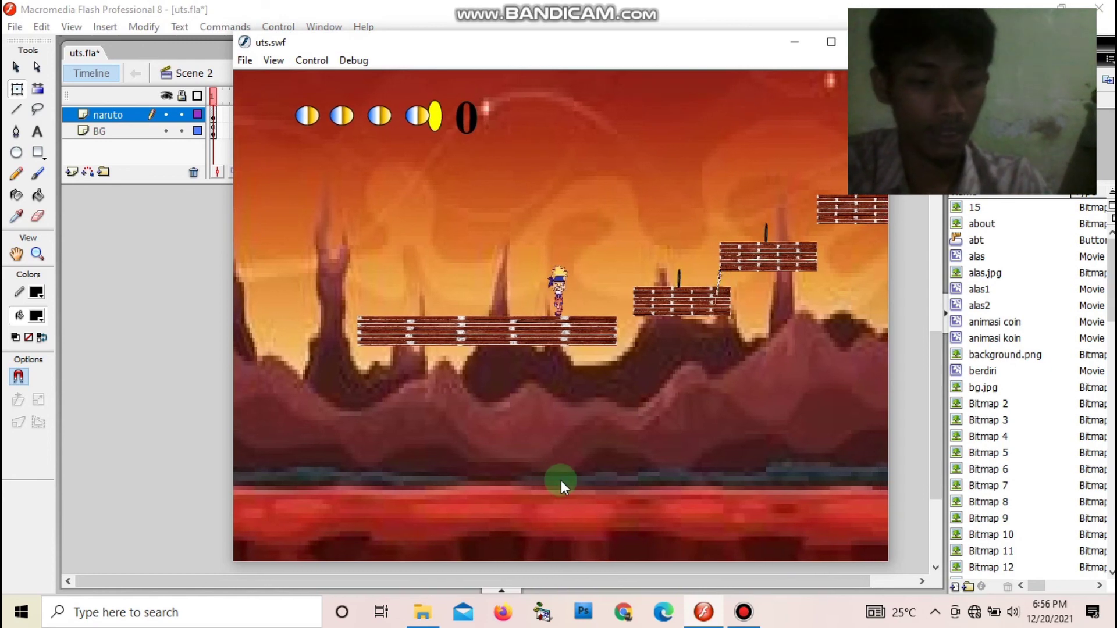
key("Up")
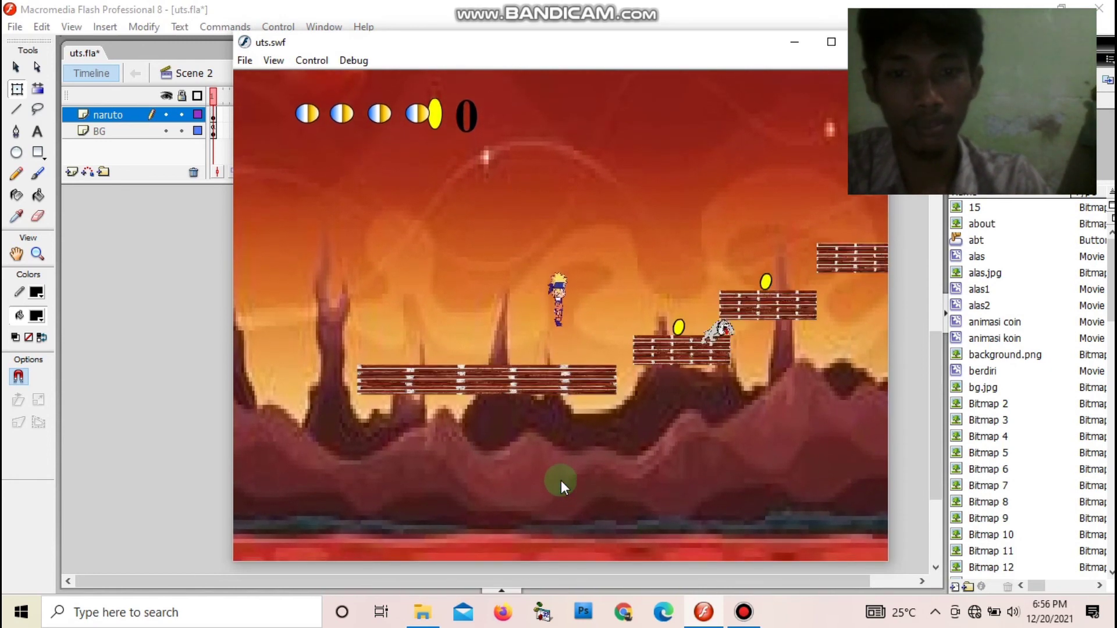
key("Up")
key("Right")
key("Right")
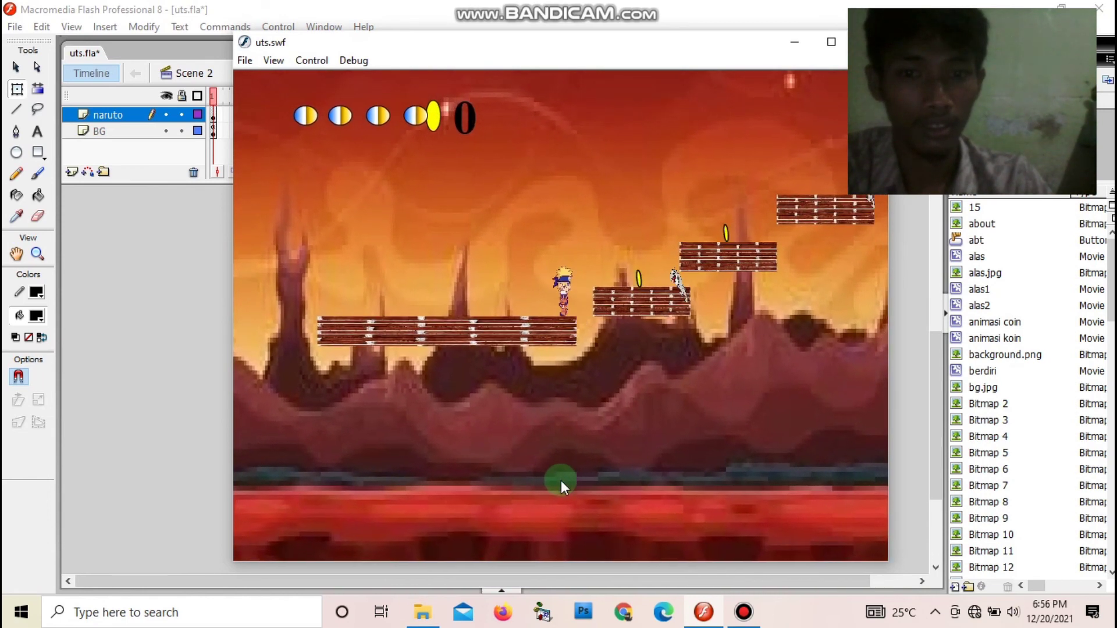
key("Up")
key("Right")
key("Right")
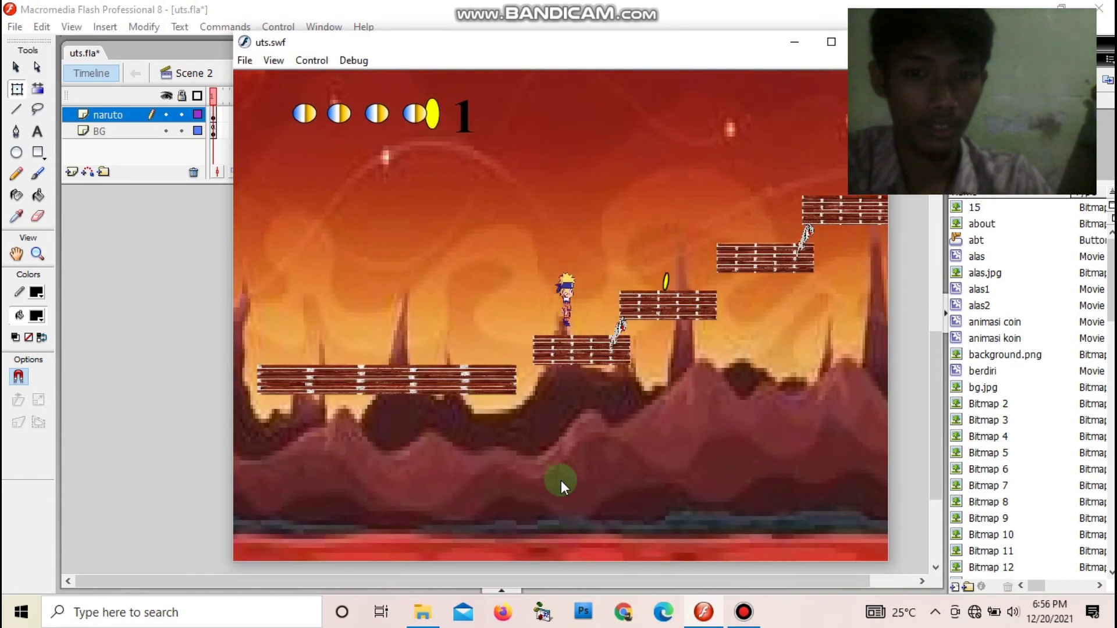
Step: Jump over the dog to collect the third platform's coin and climb to the fourth platform in level 2
key("Up")
key("Right")
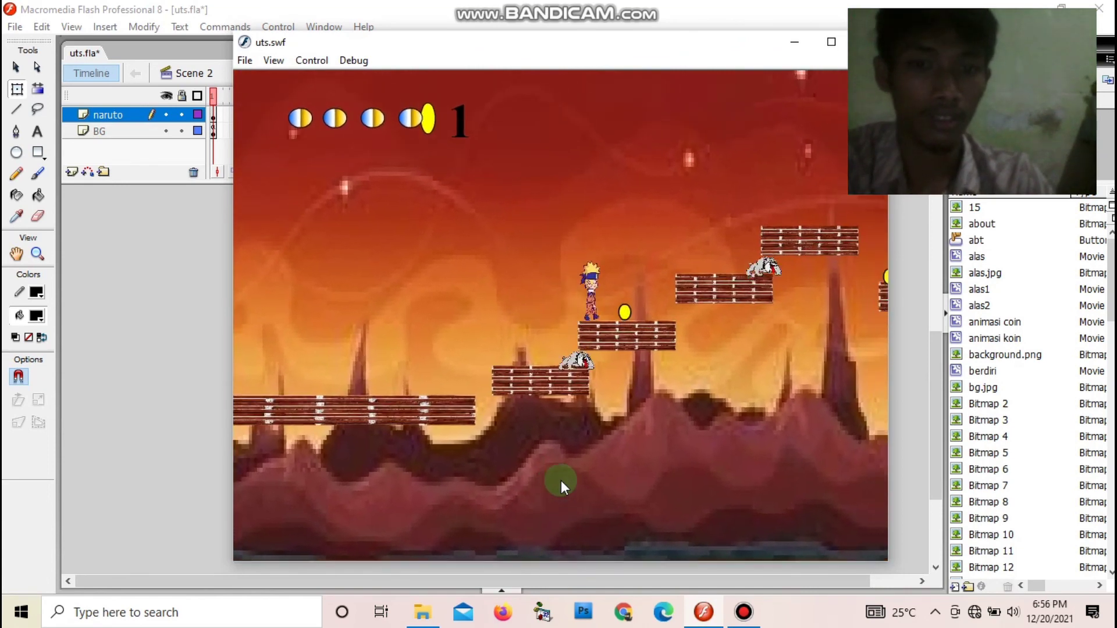
key("Right")
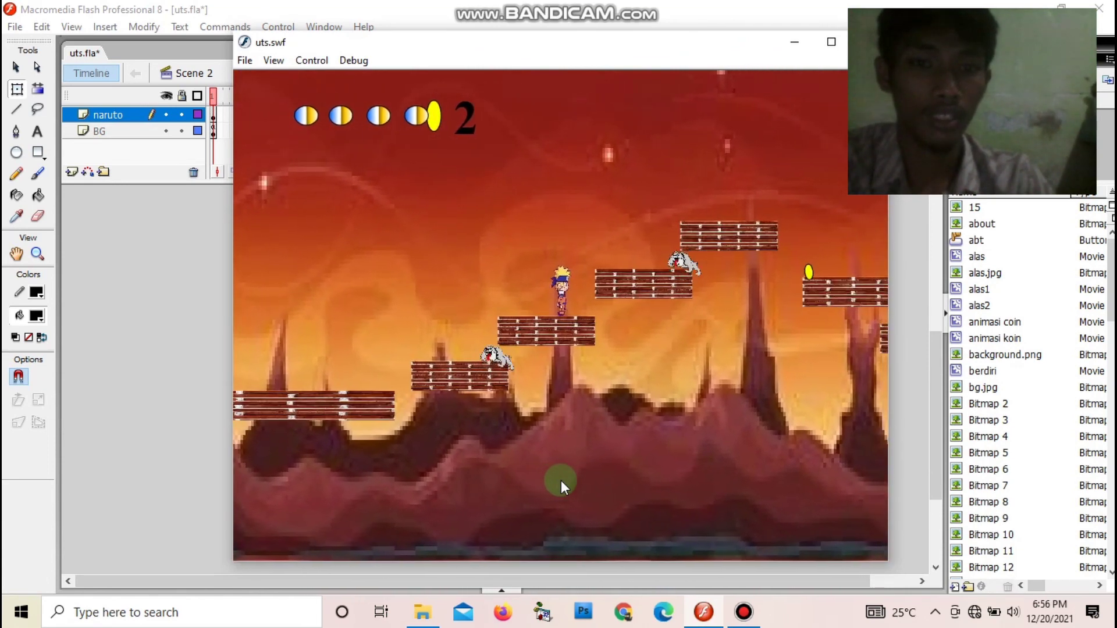
key("Up")
key("Right")
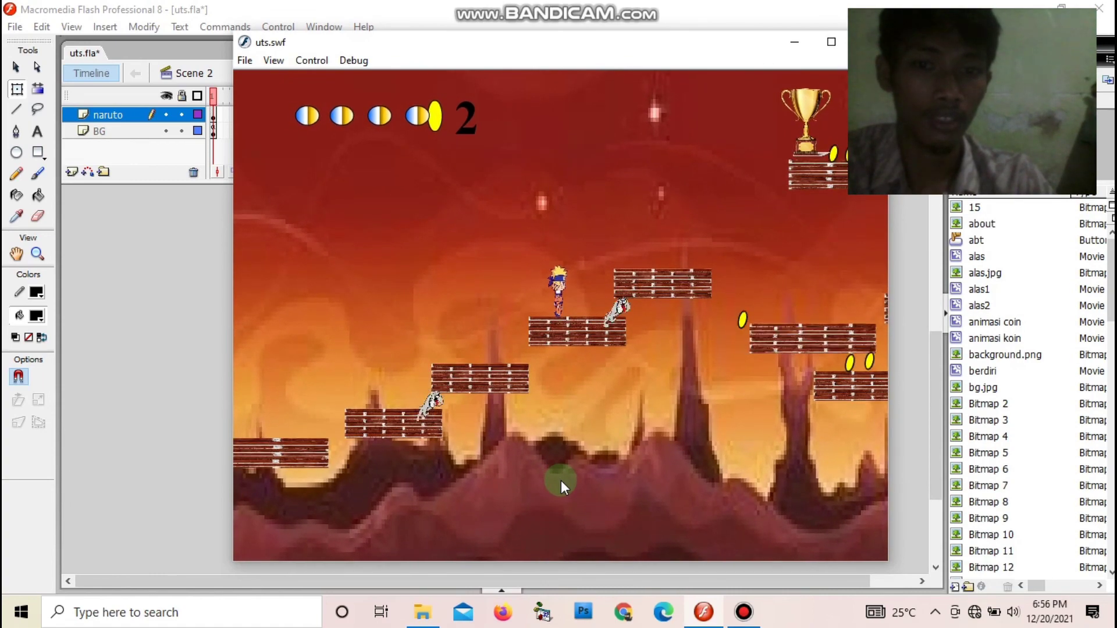
Step: Jump over the dog onto the fifth platform of level 2 and walk to its far edge
key("Up")
key("Right")
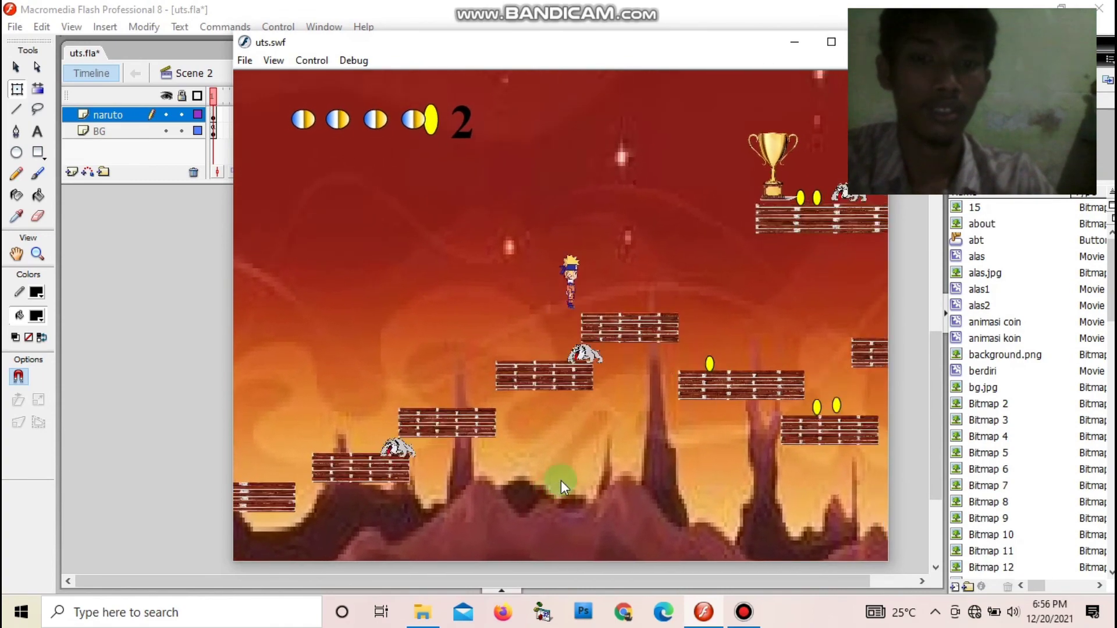
key("Right")
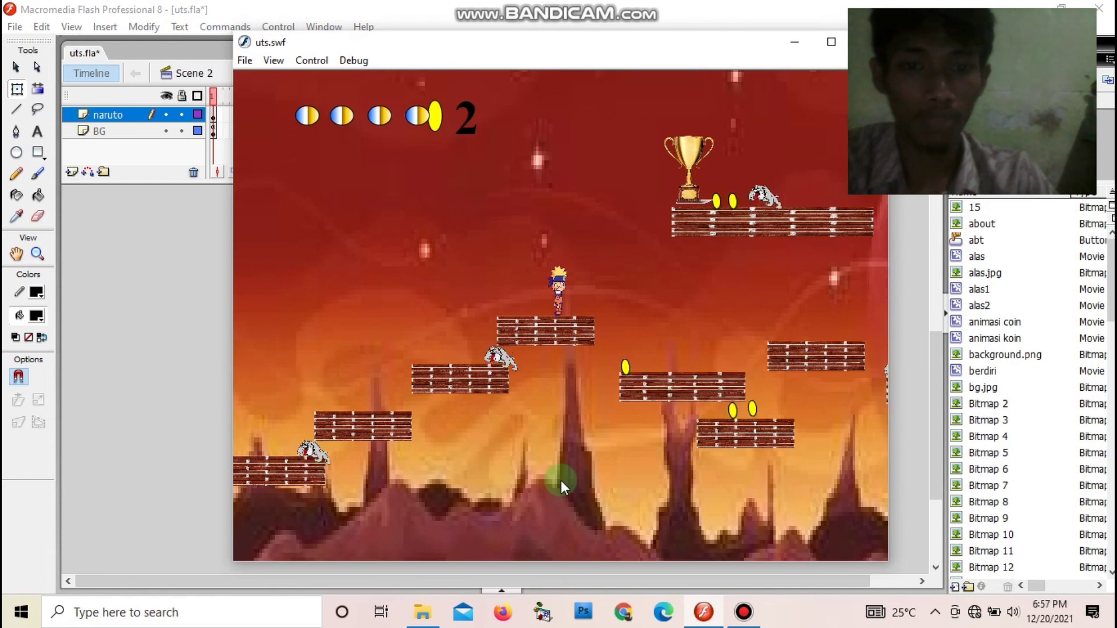
key("Right")
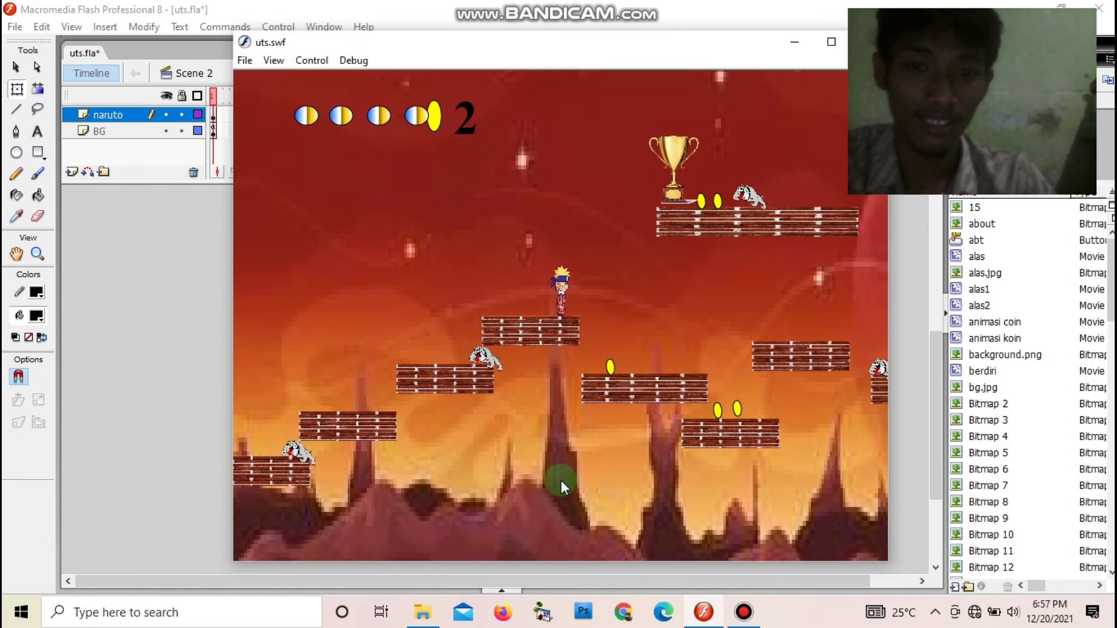
Step: Jump across the gap past the two lower coin platforms onto the next small platform and approach its far edge
key("Up")
key("Right")
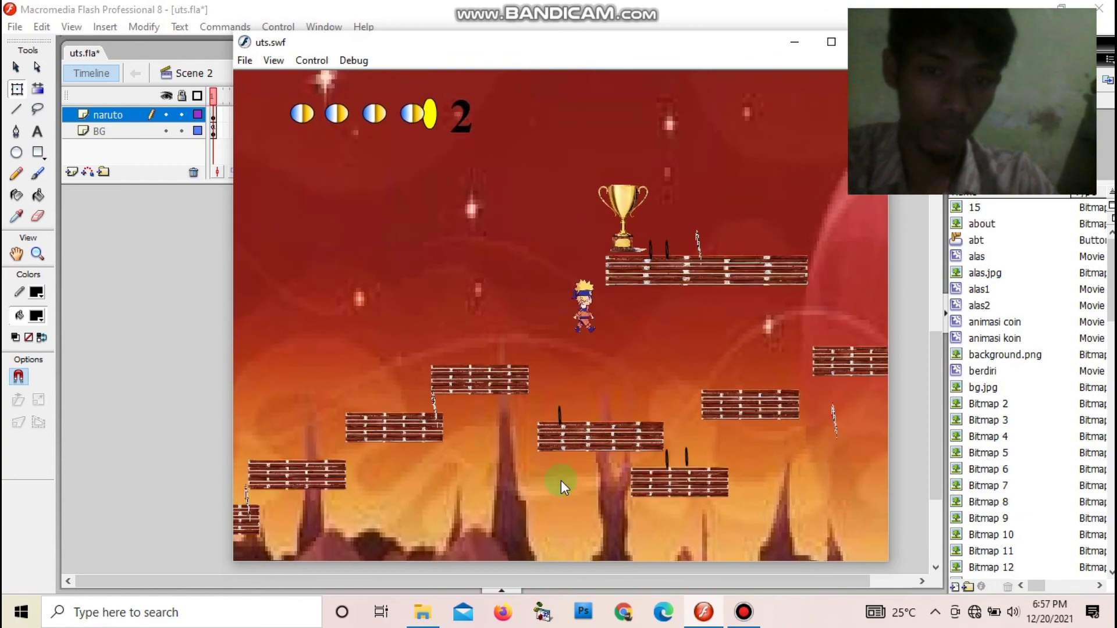
key("Up")
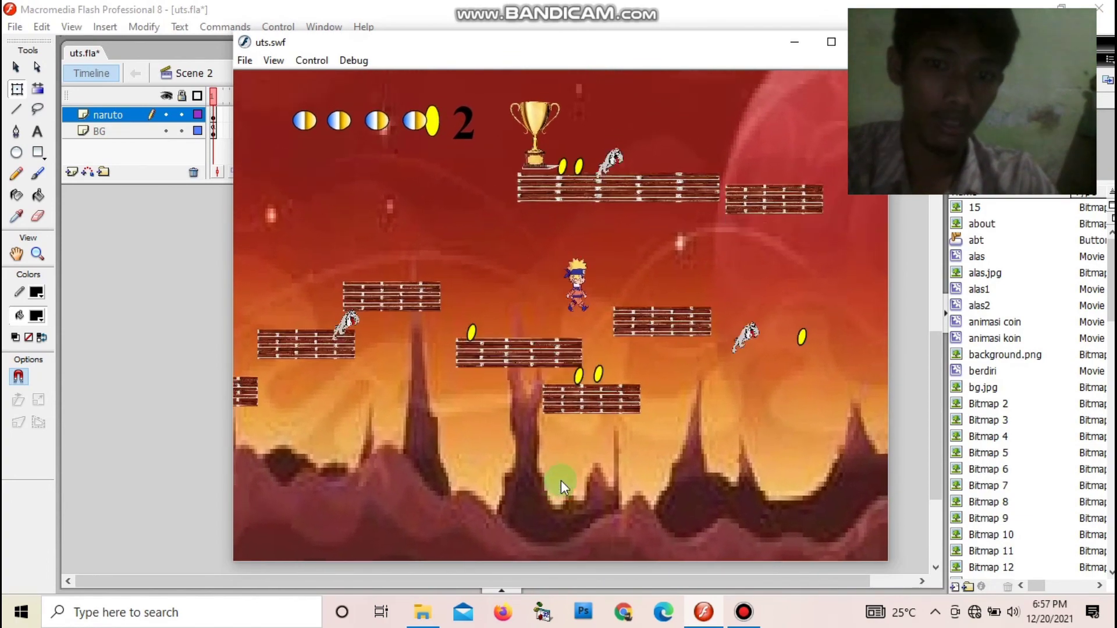
key("Right")
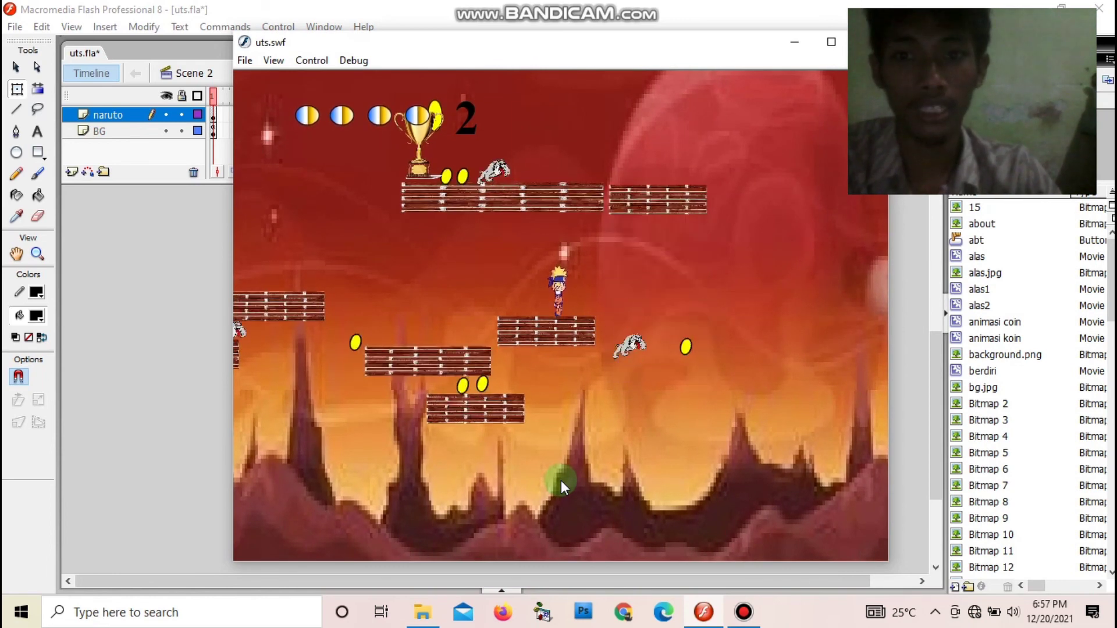
key("Right")
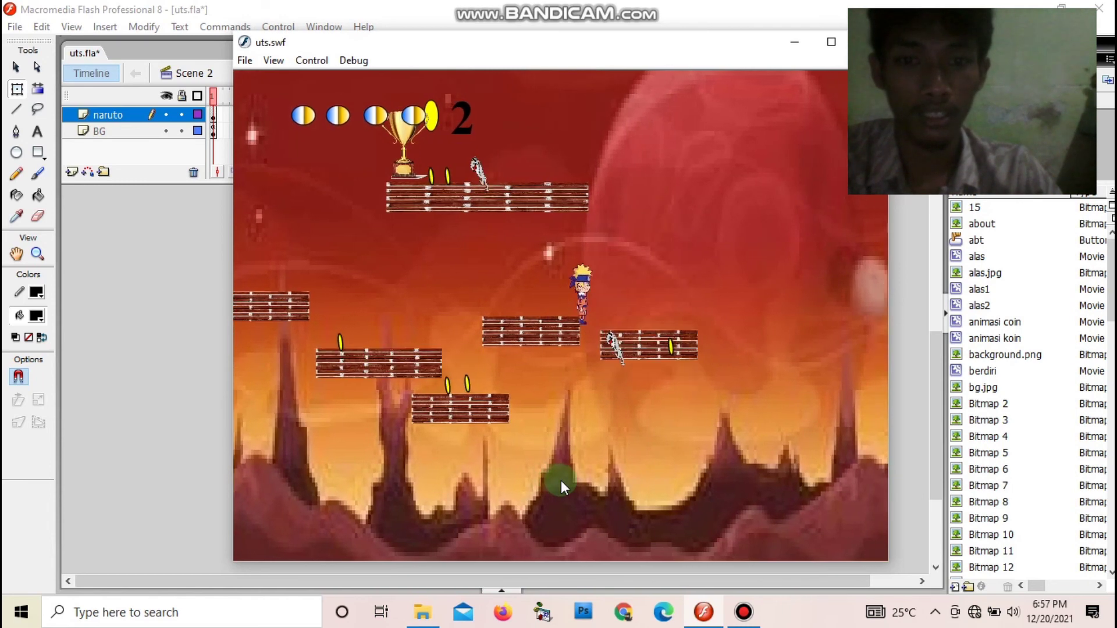
Step: Jump onto the moving platform and try to leap from it to the long trophy platform
key("Right")
key("Up")
key("Right")
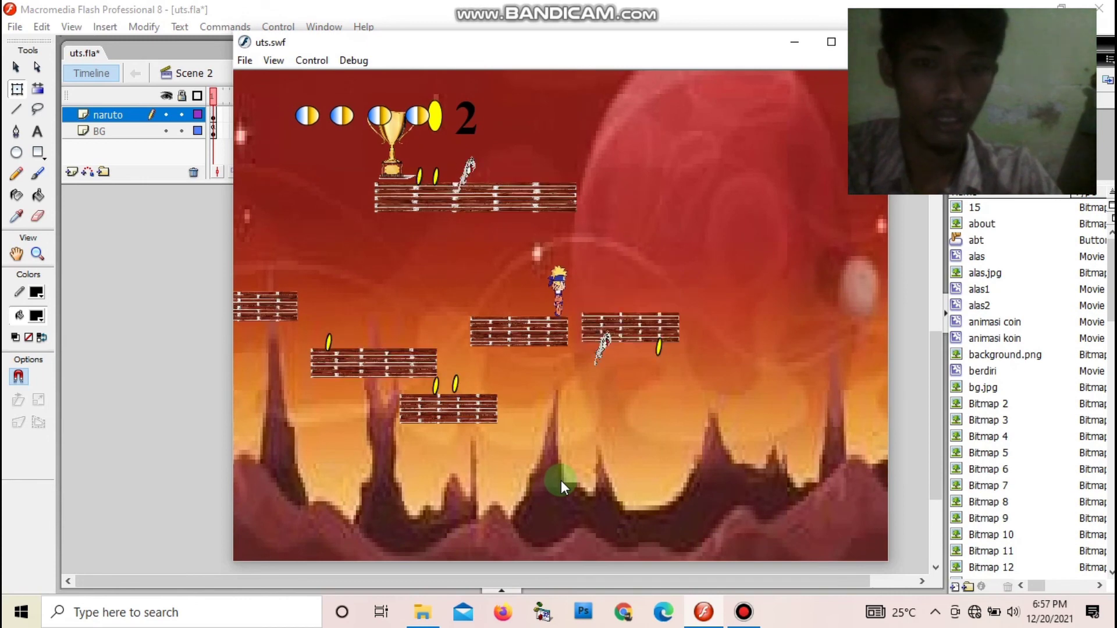
key("Left")
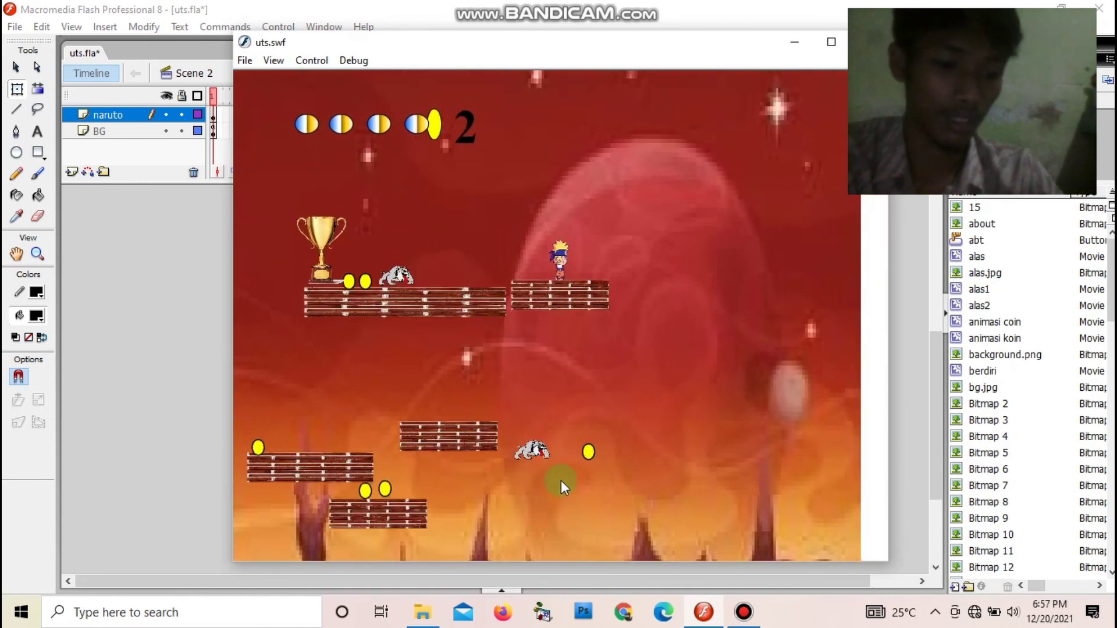
key("Up")
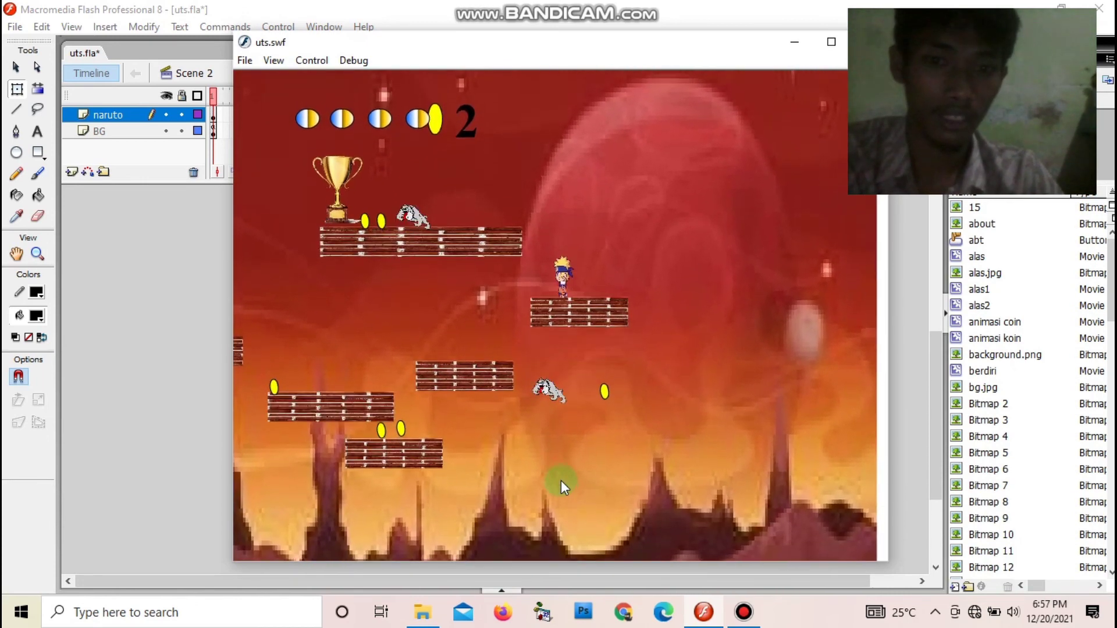
key("Up")
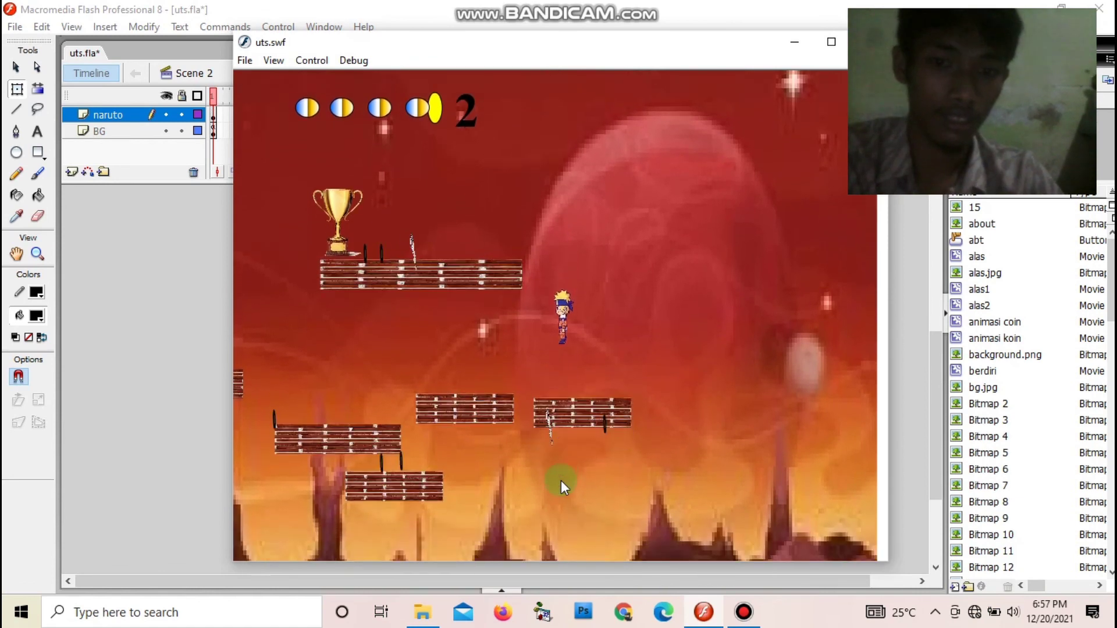
key("Left")
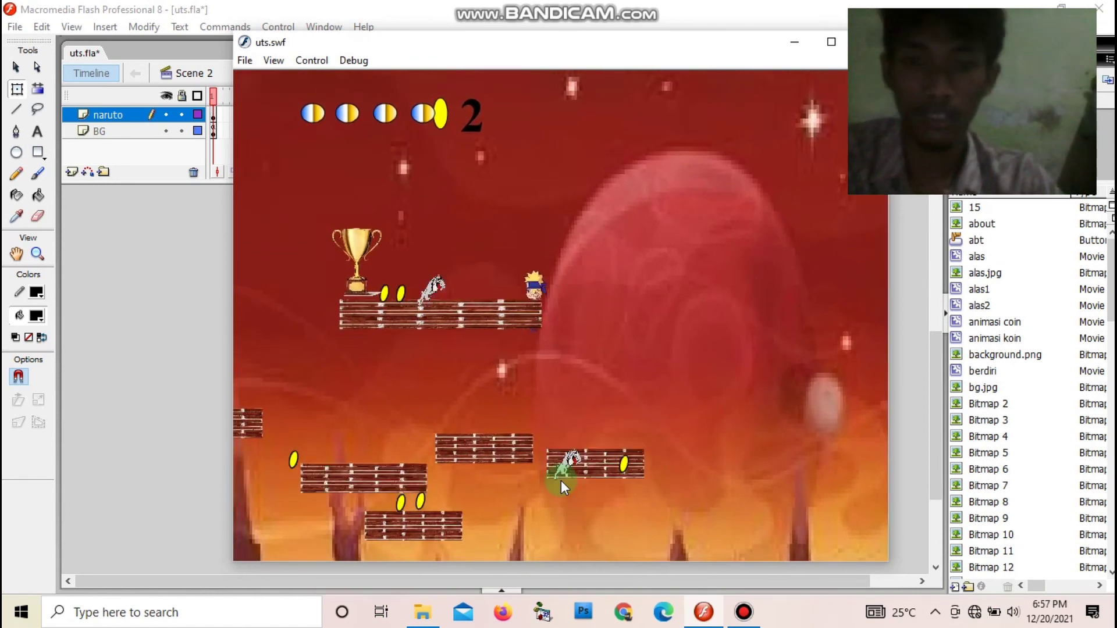
key("Right")
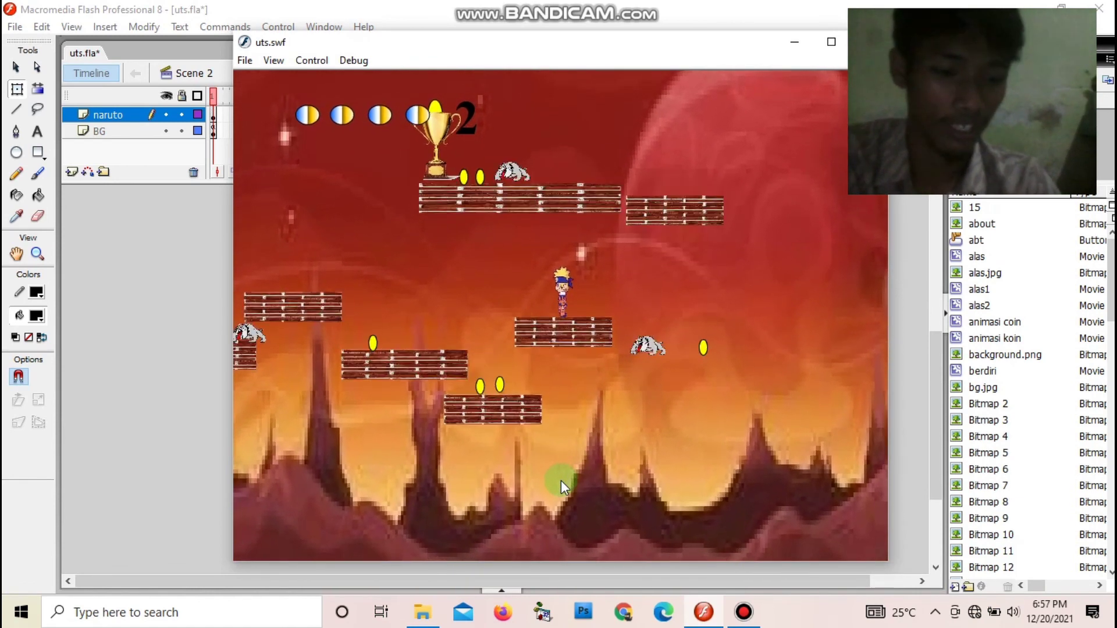
Step: Jump onto the moving platform again and leap back from it onto the long trophy platform
key("Right")
key("Up")
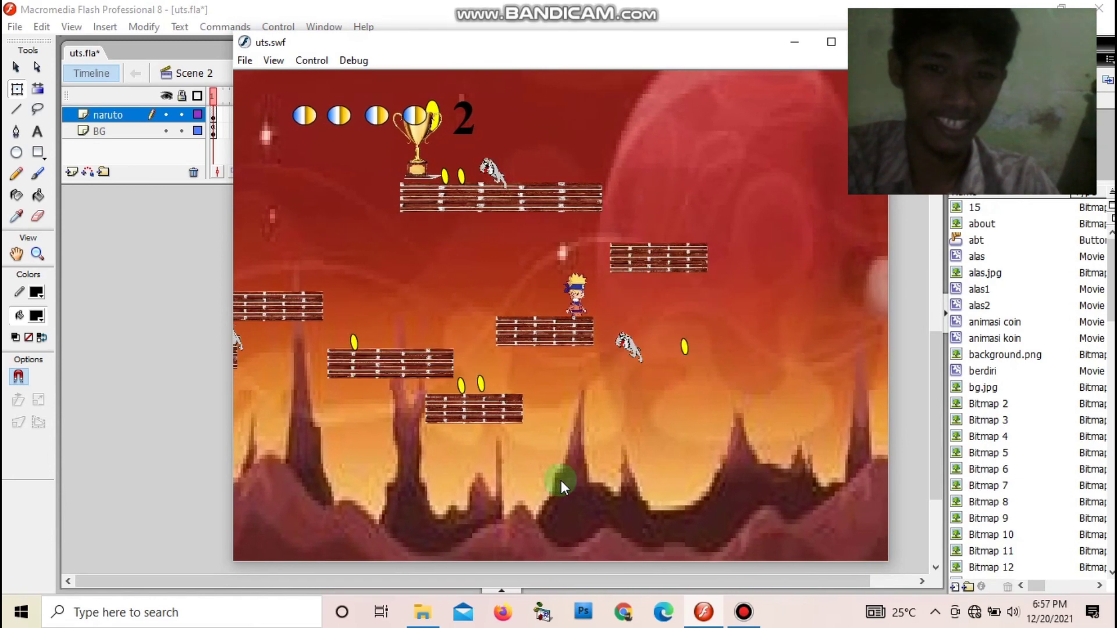
key("Right")
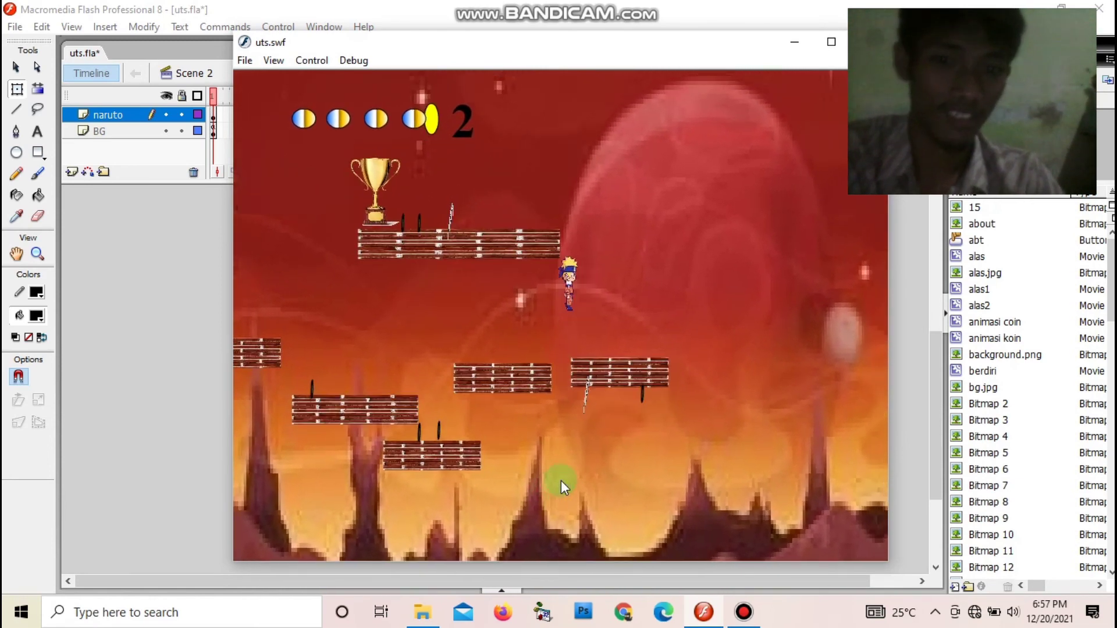
key("Left")
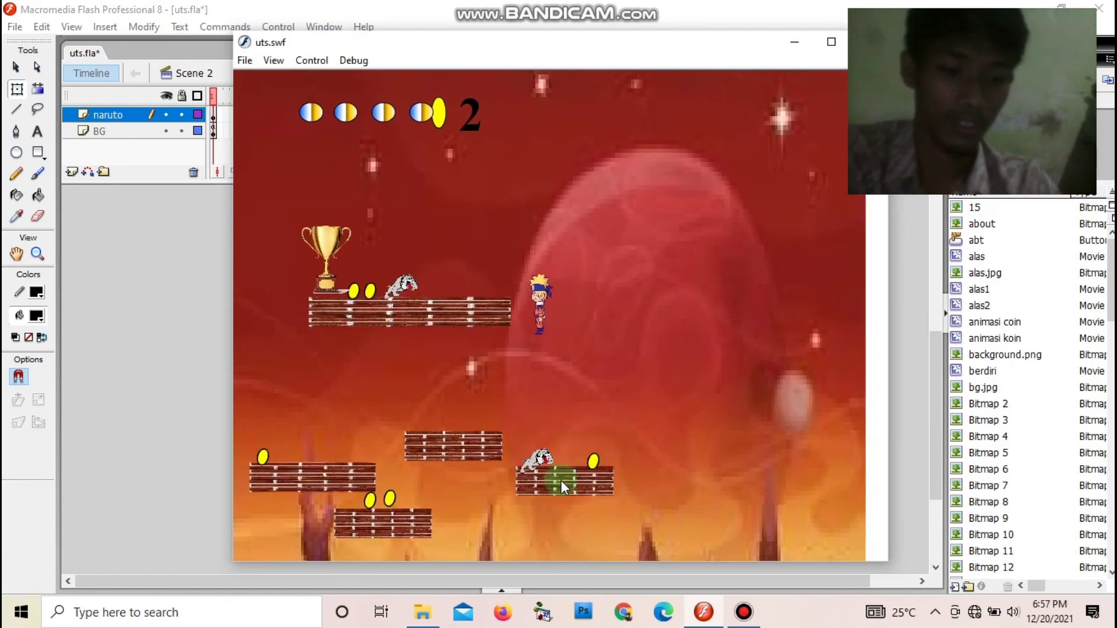
key("Up")
key("Left")
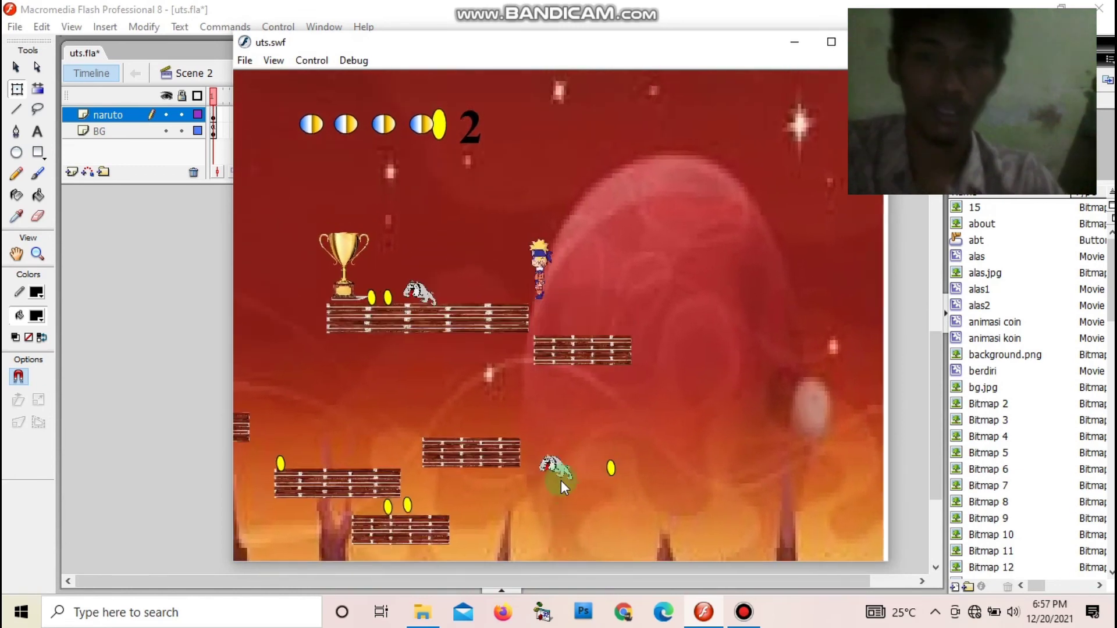
key("Left")
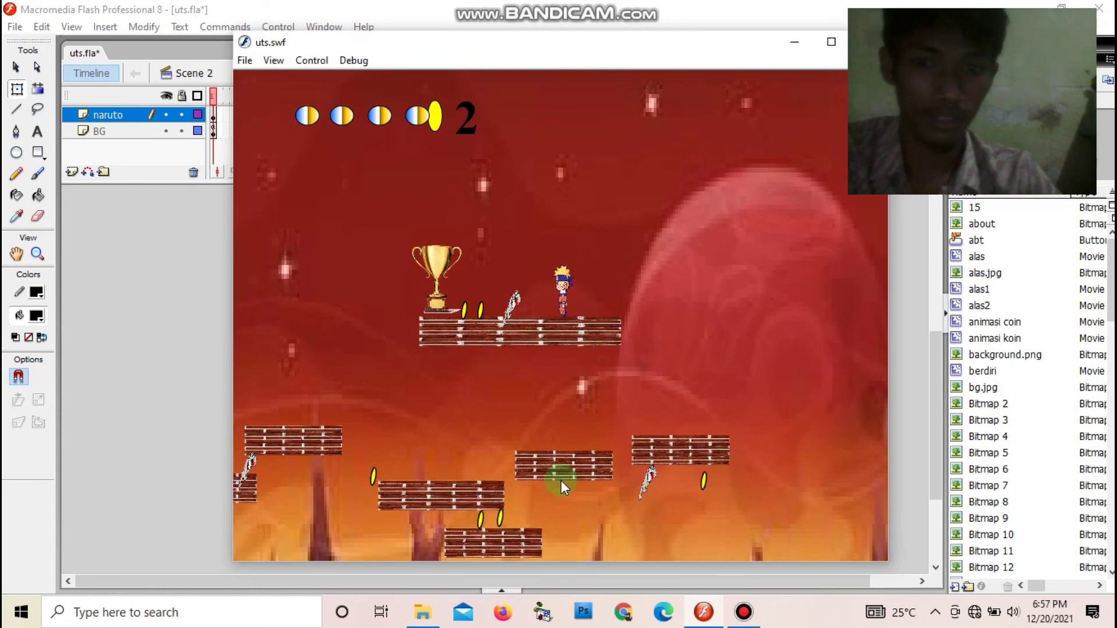
Step: Try to jump over the dog guarding the trophy, and resume the run along level 2's starting platform
key("Up")
key("Left")
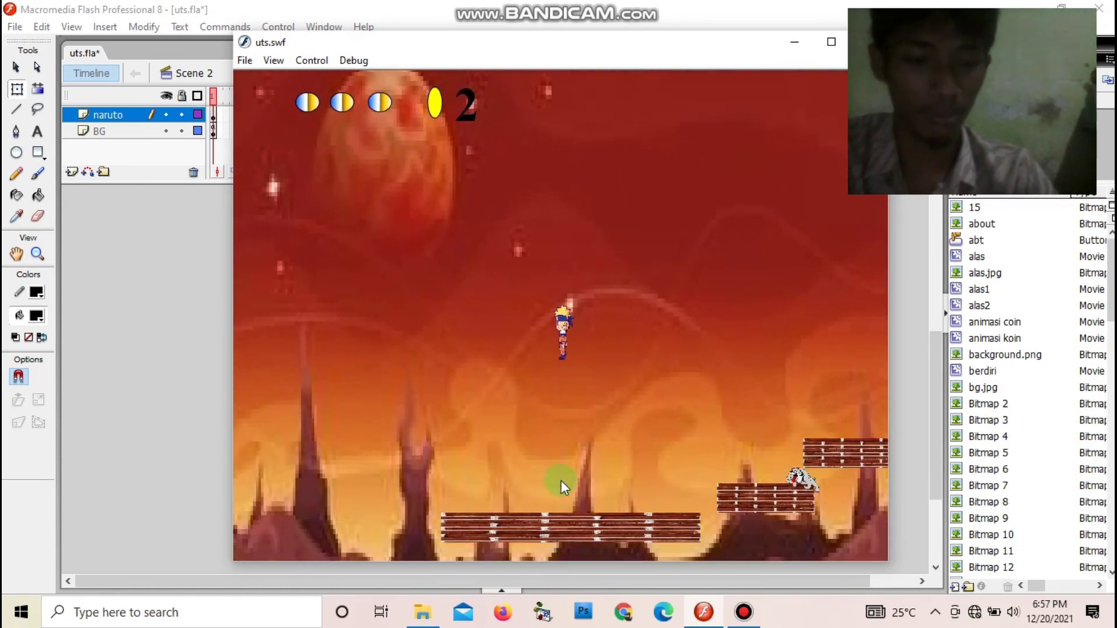
key("Right")
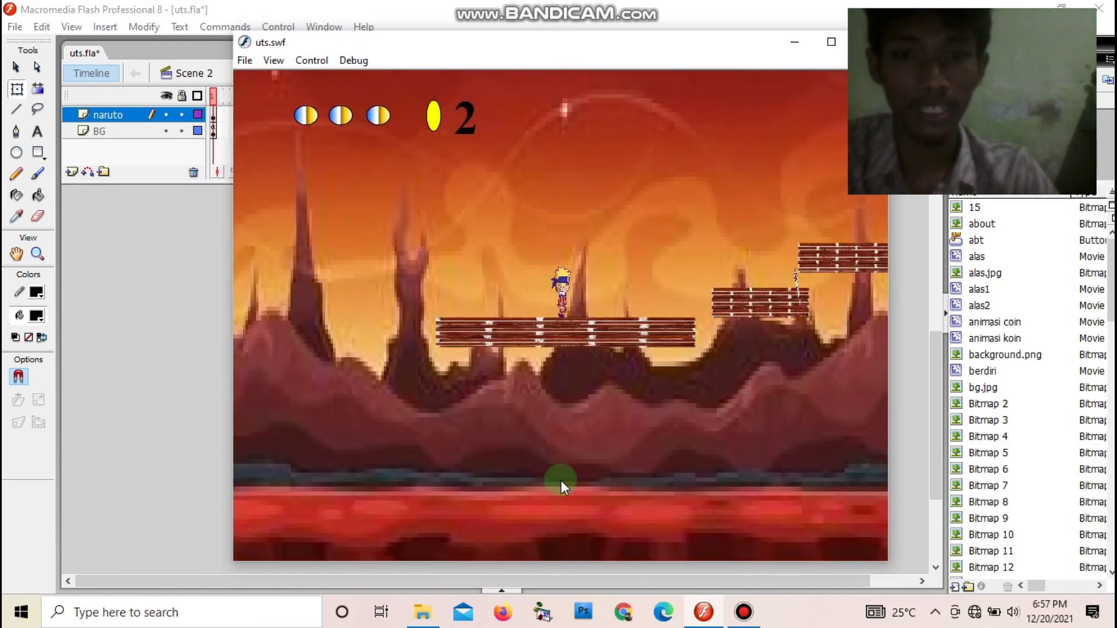
key("Left")
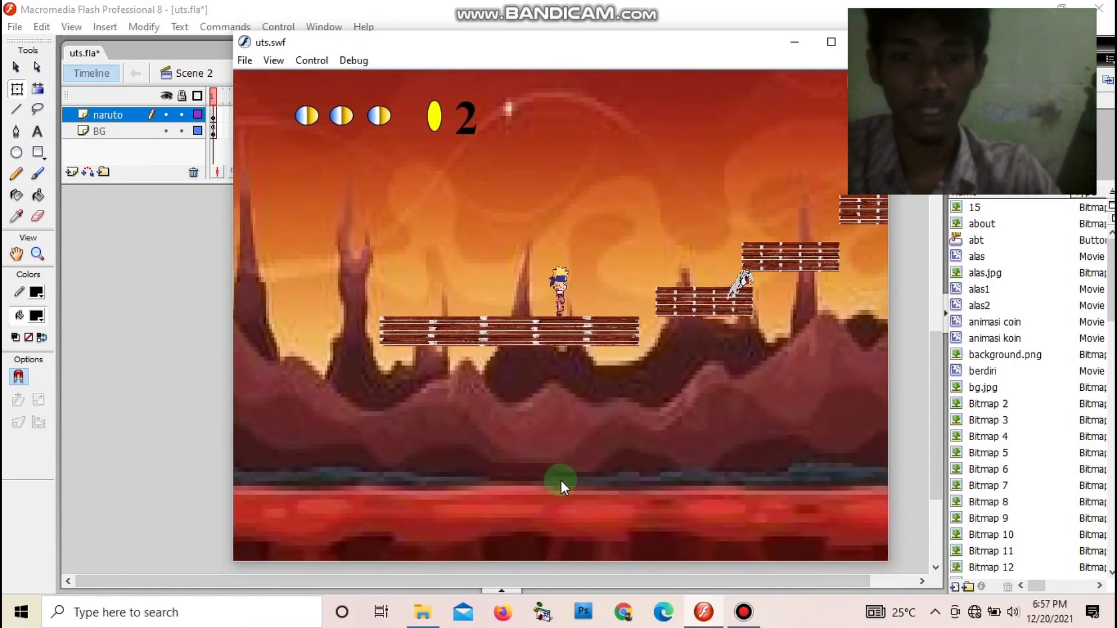